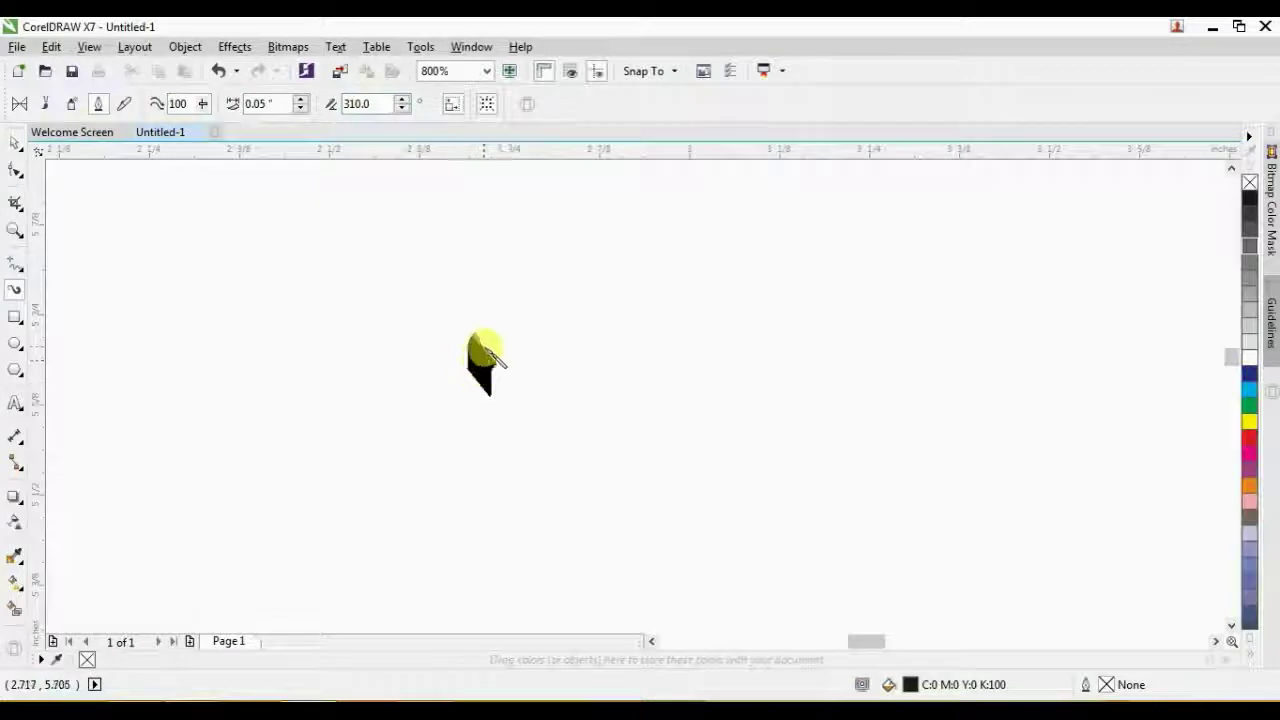
Draw the calligraphic letter ल in two pen strokes and the half letter म् beside it
mouse_move(487, 352)
left_mouse_down()
mouse_move(520, 333)
mouse_move(553, 354)
left_mouse_up()
left_click_drag(565, 400, 569, 404)
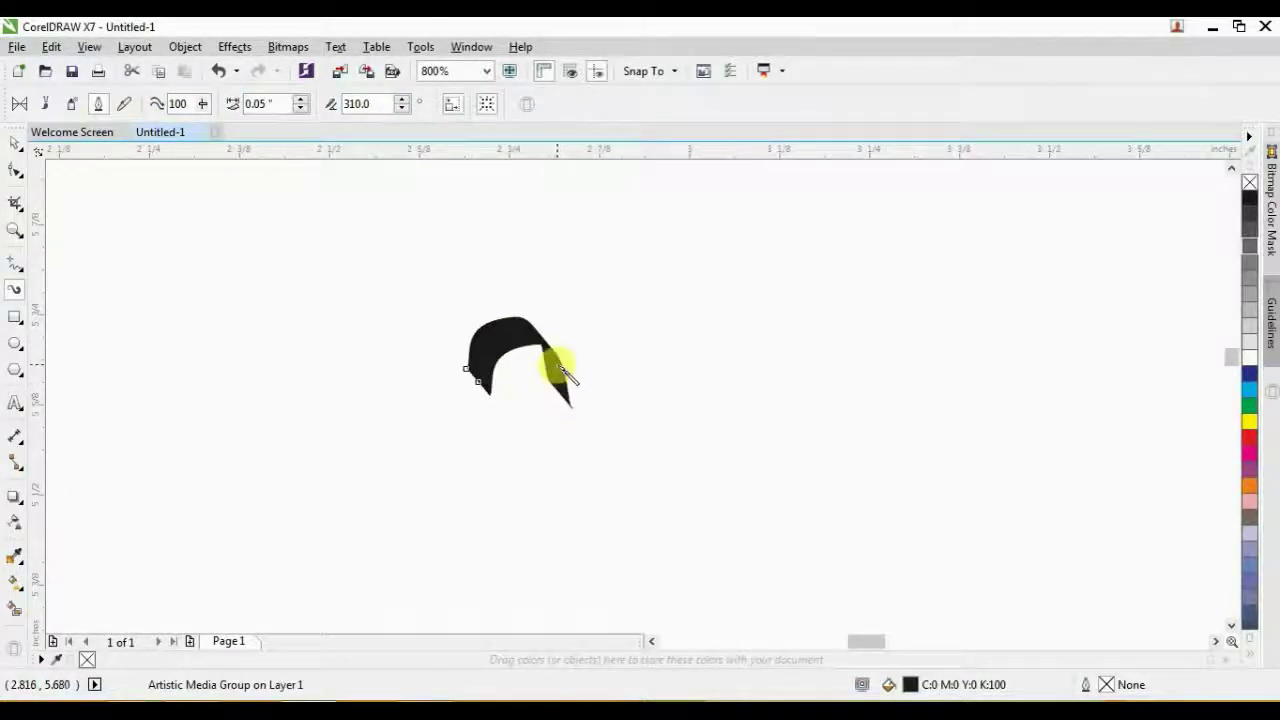
mouse_move(650, 375)
left_mouse_down()
mouse_move(606, 429)
mouse_move(494, 477)
mouse_move(509, 520)
mouse_move(530, 530)
left_mouse_up()
mouse_move(728, 315)
left_mouse_down()
mouse_move(752, 403)
mouse_move(729, 452)
left_mouse_up()
left_click_drag(808, 403, 815, 405)
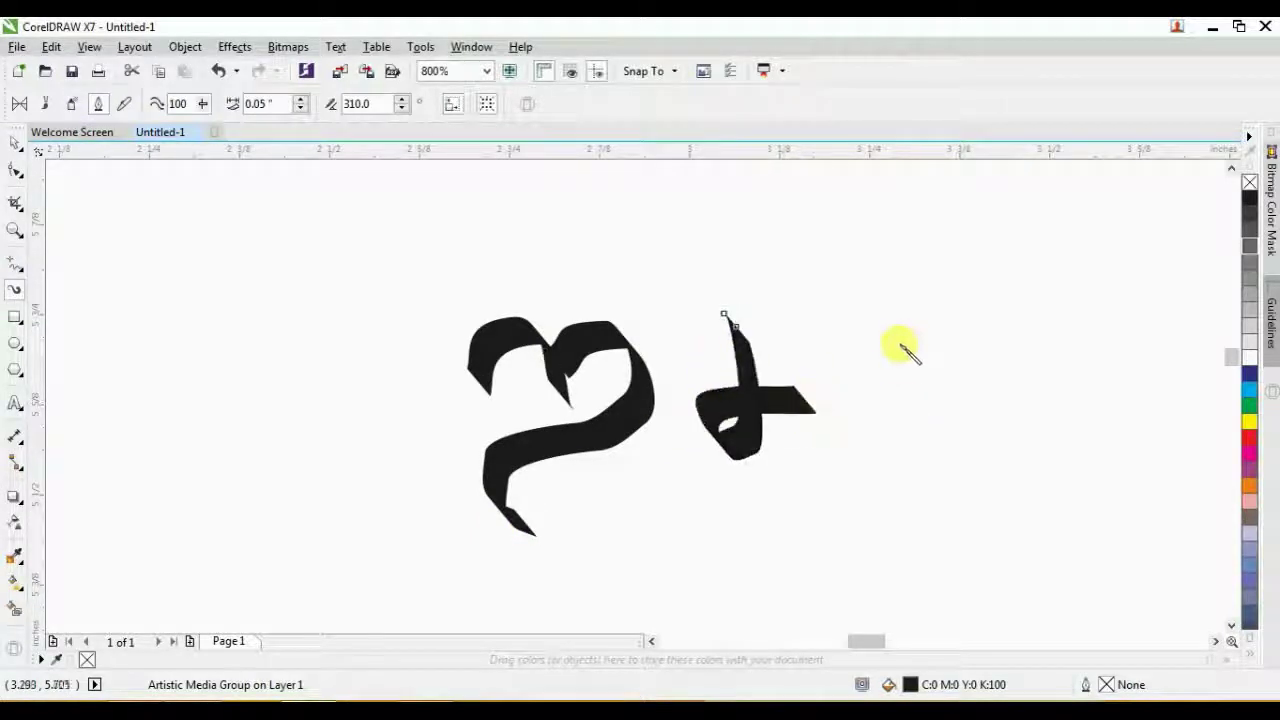
Draw the letter ब with its stem and inner diagonal, then add the second stem and curved matra to form बो
mouse_move(917, 358)
left_mouse_down()
mouse_move(885, 333)
mouse_move(845, 352)
left_mouse_up()
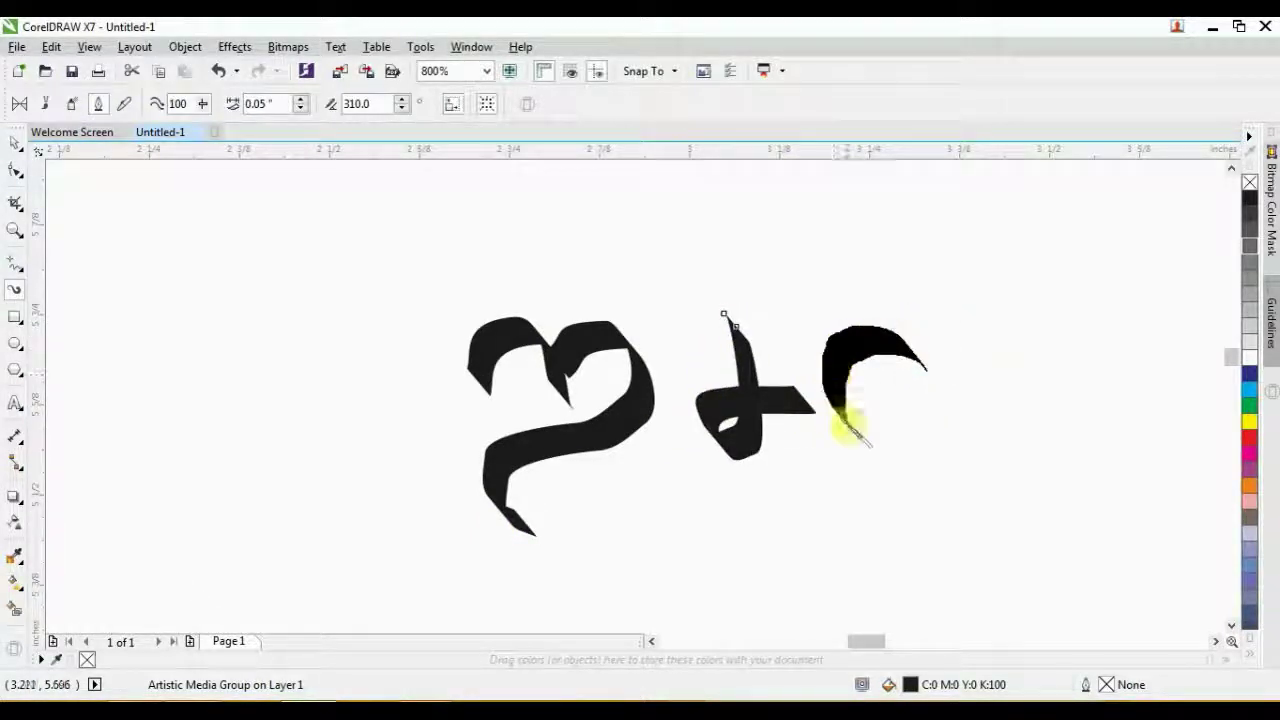
left_click_drag(920, 447, 955, 408)
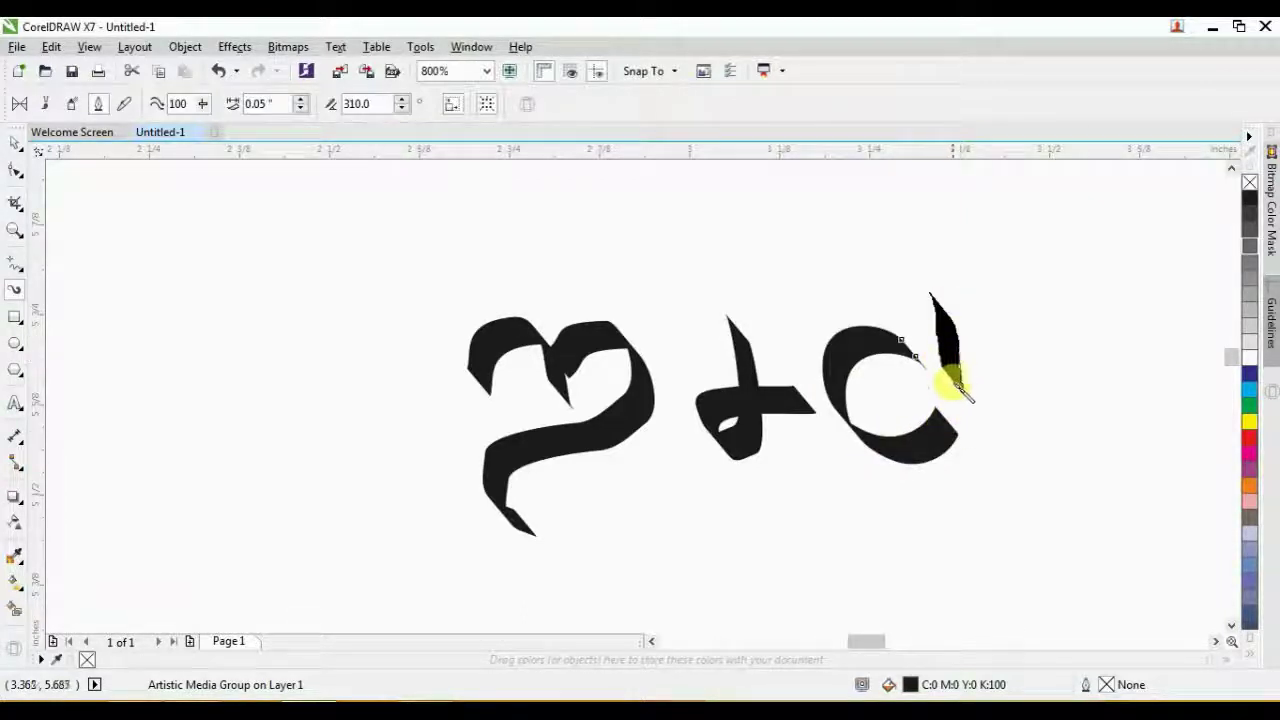
left_click_drag(957, 385, 977, 508)
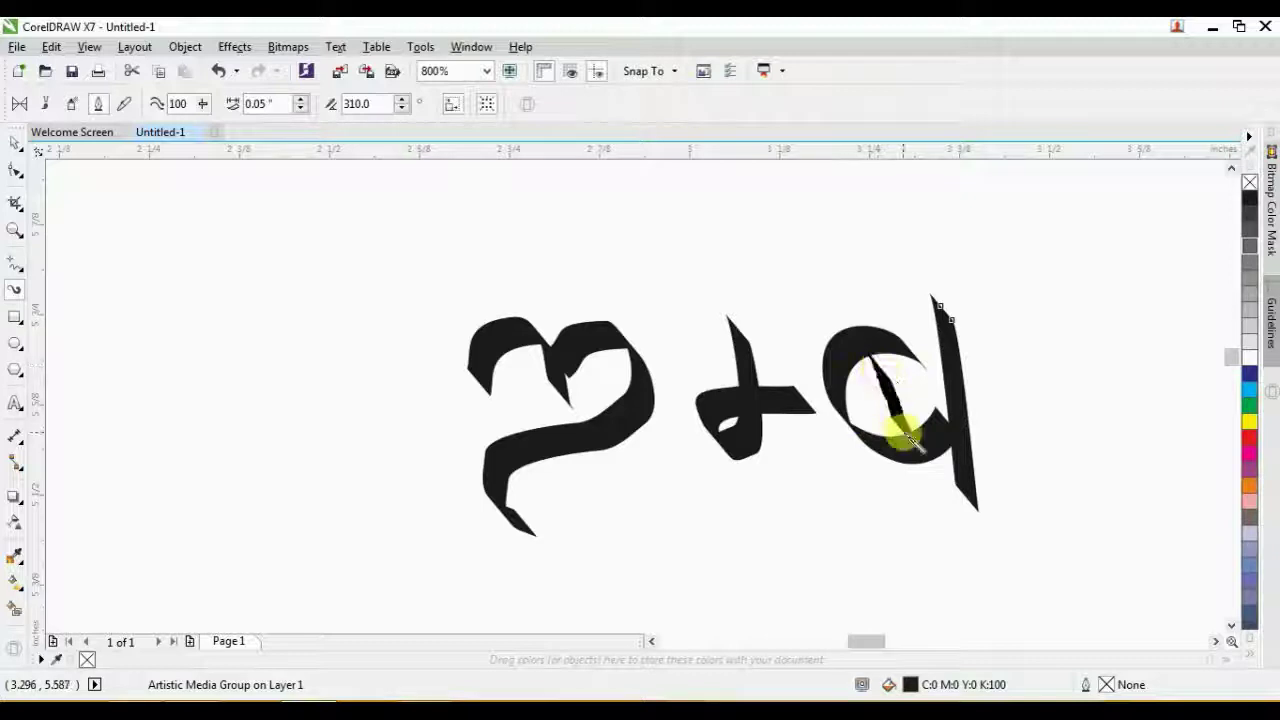
left_click_drag(982, 297, 1003, 380)
left_click_drag(1012, 485, 1026, 508)
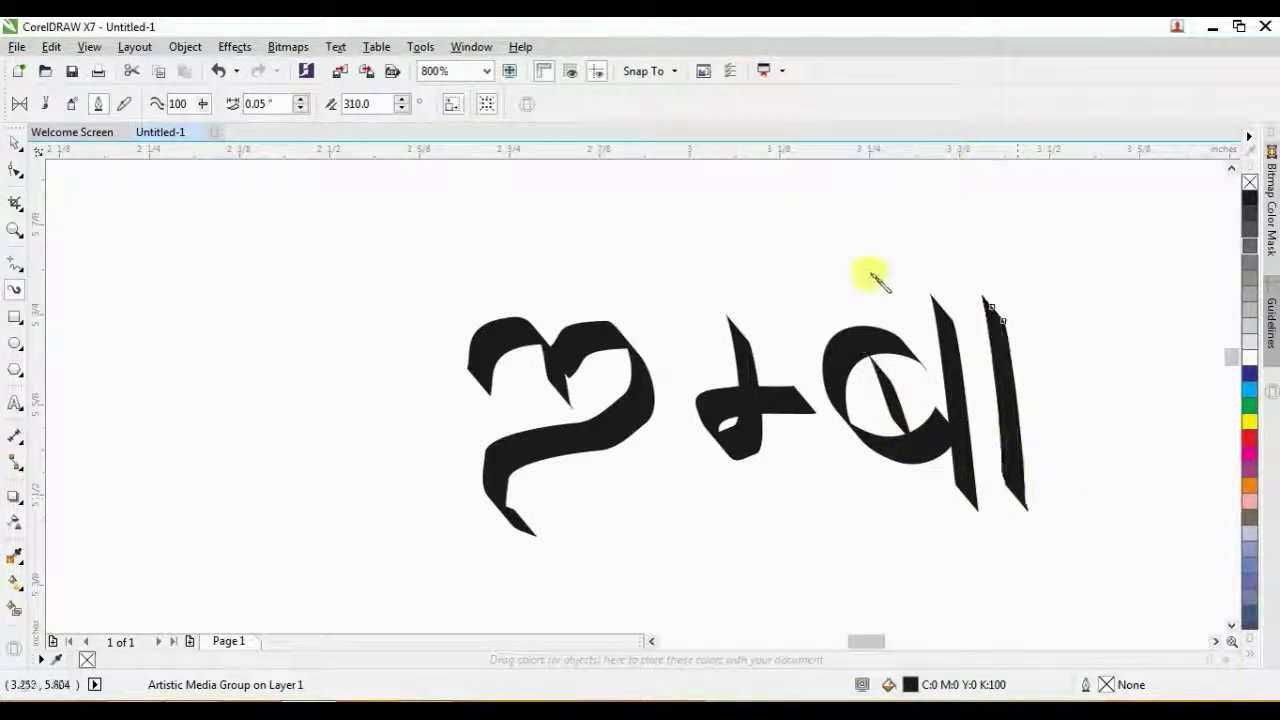
mouse_move(832, 242)
left_mouse_down()
mouse_move(837, 205)
mouse_move(902, 224)
left_mouse_up()
left_click_drag(990, 304, 1004, 322)
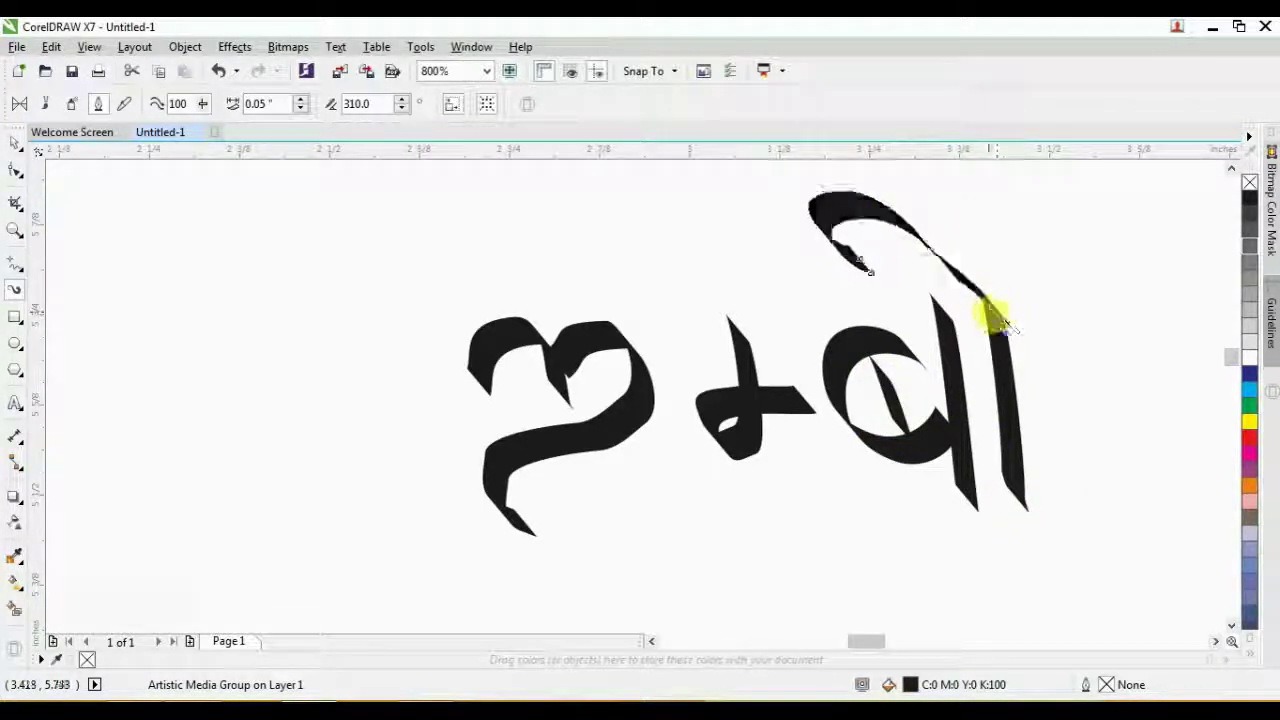
Draw the letters ध and र after बो and add a horizontal headline stroke across the whole word
scroll(910, 405, "down", 1)
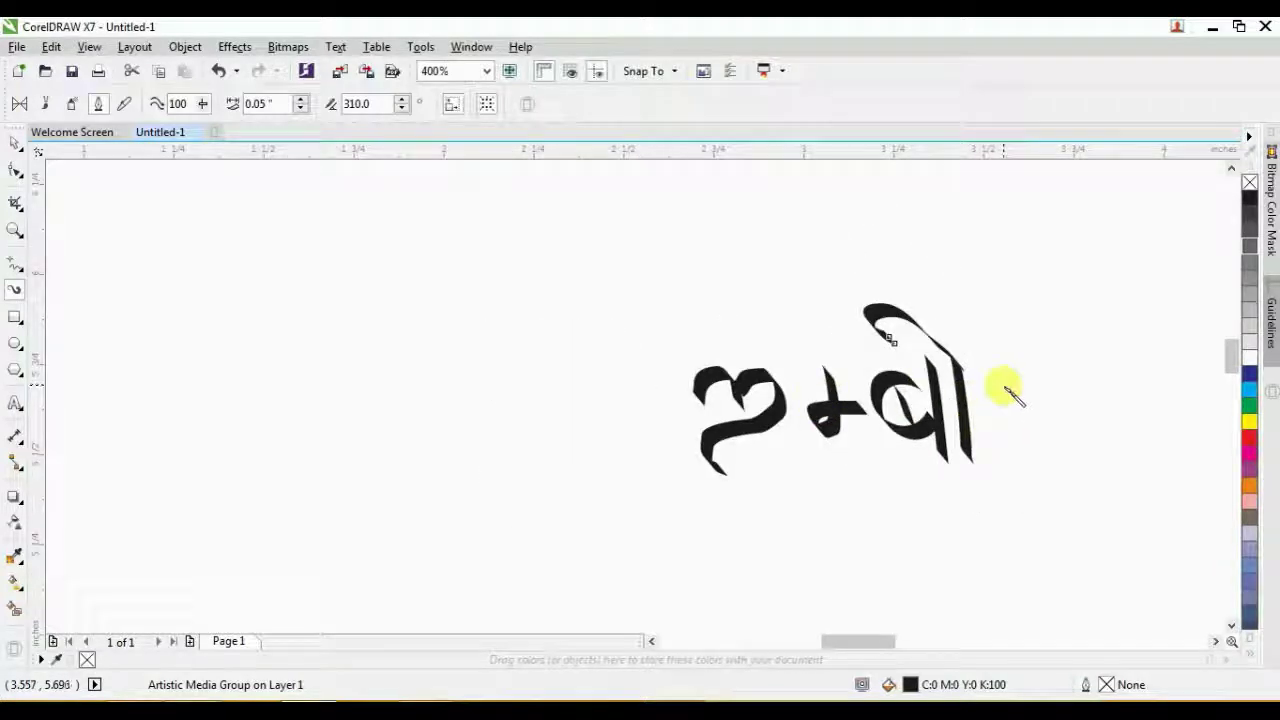
mouse_move(1008, 410)
left_mouse_down()
mouse_move(1048, 418)
mouse_move(1019, 422)
mouse_move(1046, 463)
mouse_move(1072, 455)
mouse_move(1079, 357)
mouse_move(1093, 469)
left_mouse_up()
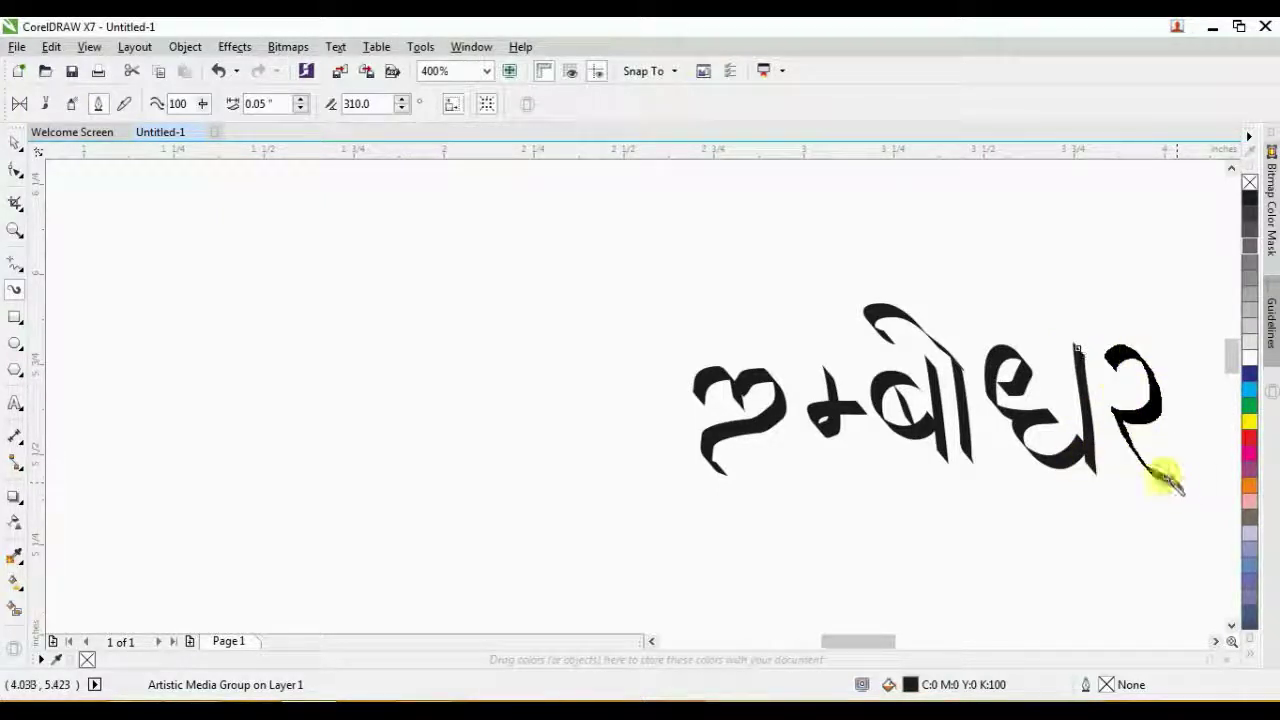
left_click_drag(1163, 477, 1182, 488)
key("ctrl+z")
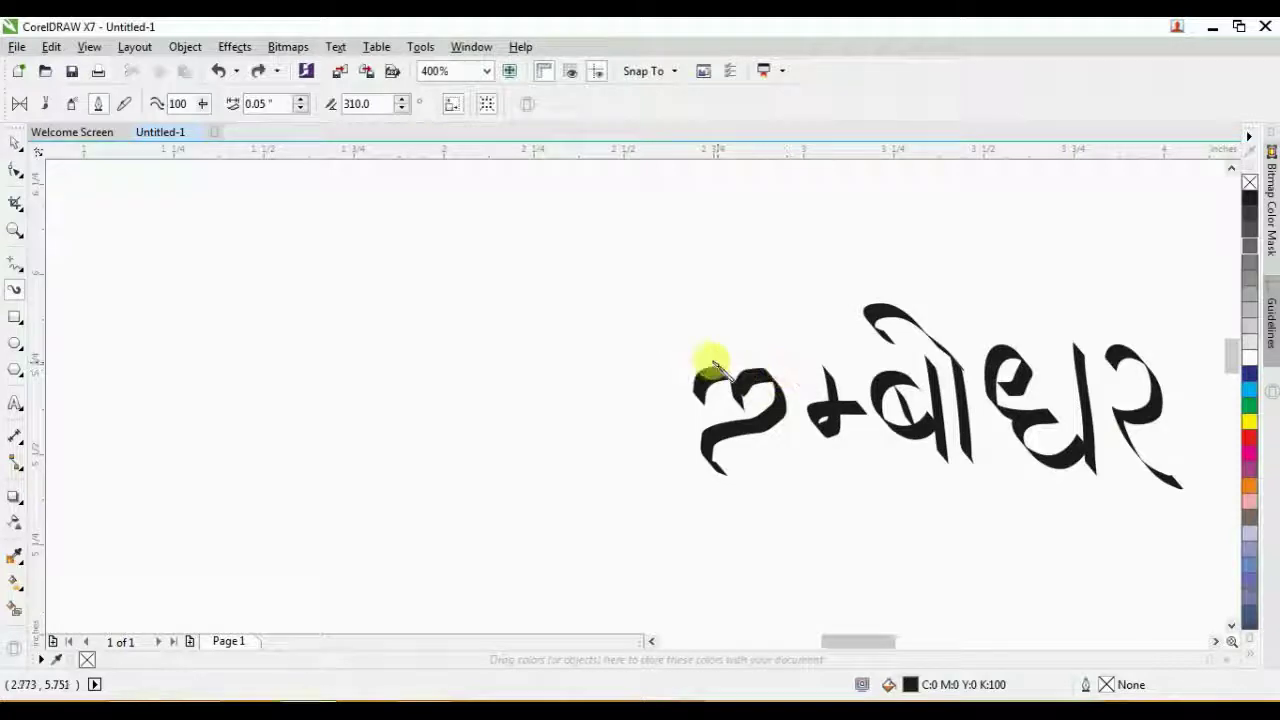
left_click_drag(725, 355, 1165, 347)
Select both strokes of ल and enlarge the letter so it sits just beneath the headline
scroll(691, 371, "up", 2)
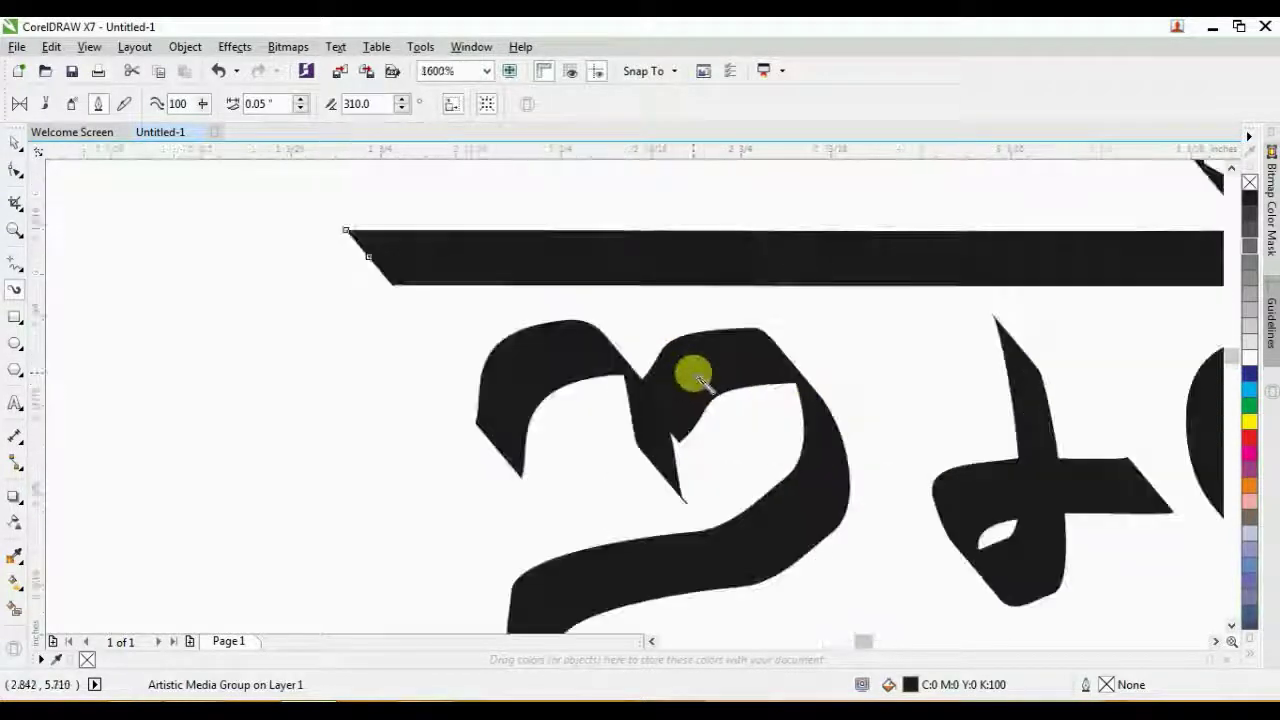
key("space")
left_click(528, 358)
scroll(524, 362, "down", 1)
scroll(664, 380, "down", 1)
key("z")
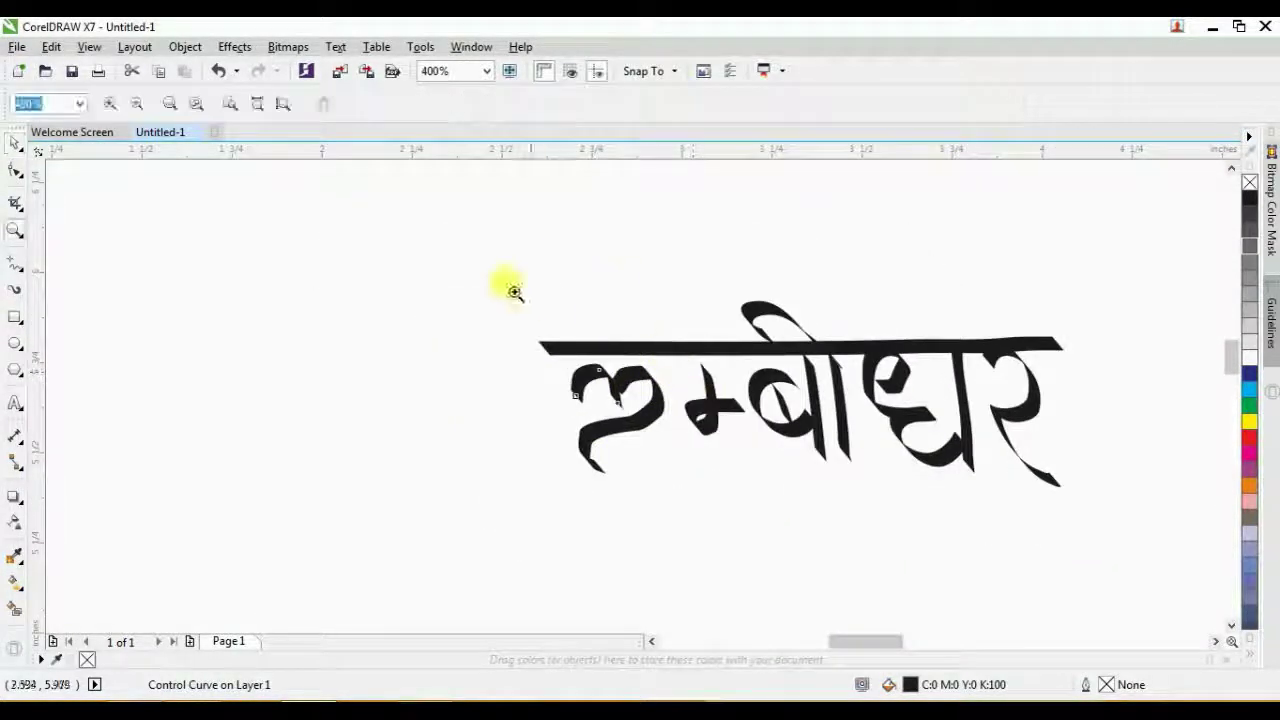
left_click_drag(514, 286, 1085, 494)
key("space")
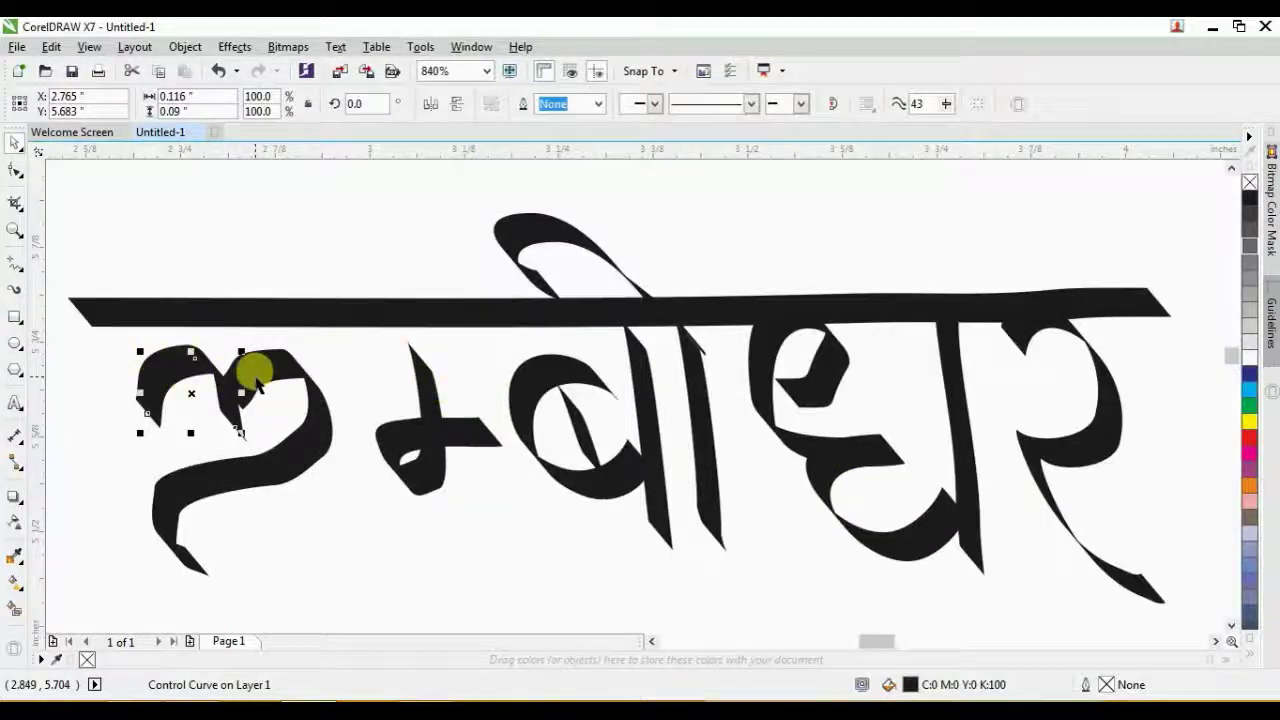
left_click(257, 380, "shift")
left_click_drag(141, 352, 107, 333)
left_click_drag(122, 450, 106, 457)
left_click_drag(217, 377, 225, 387)
Reshape the first arch of ल with the Shape tool, extending its starting end into a curved, tapered tail
left_click(97, 376)
left_click(126, 391)
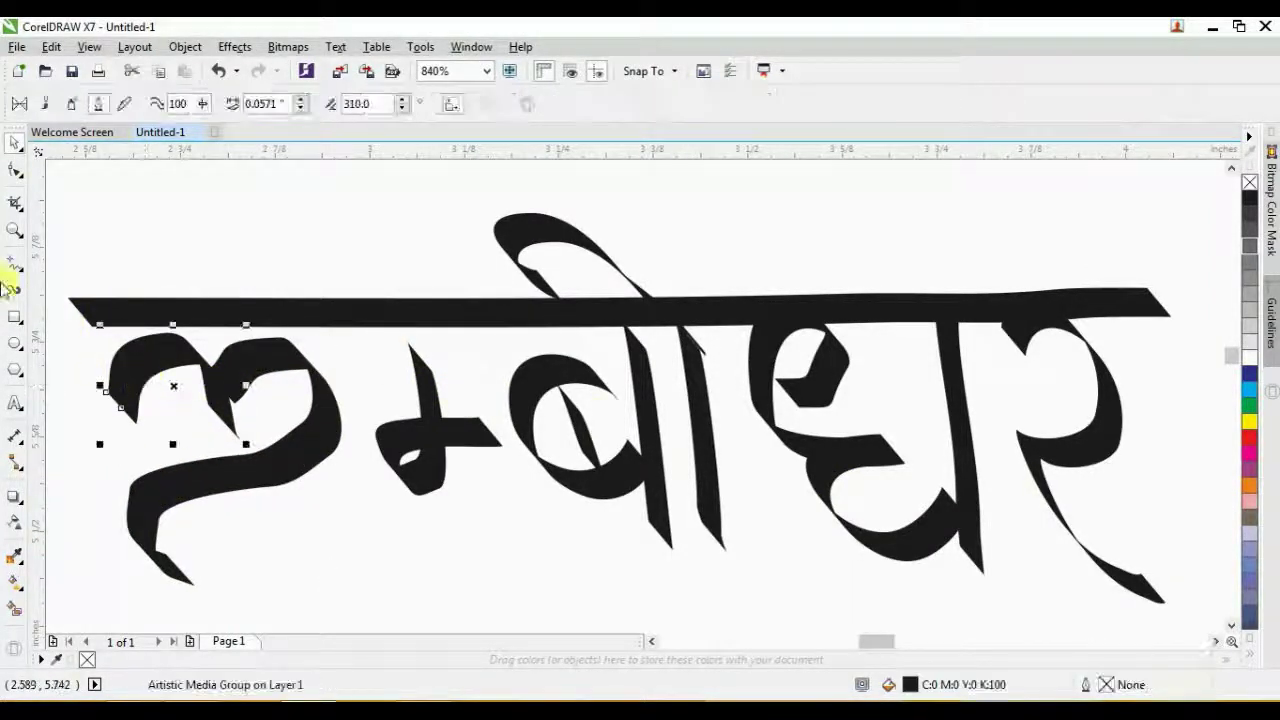
left_click(16, 172)
left_click(143, 363)
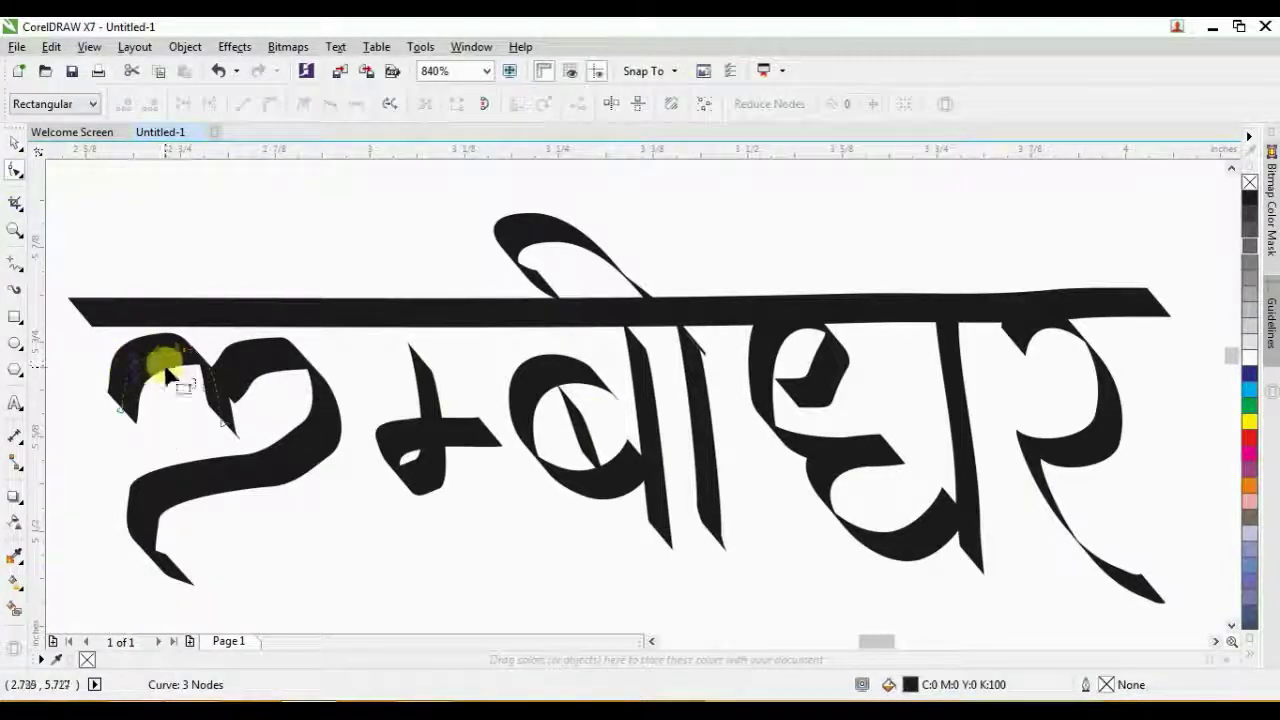
scroll(205, 345, "up", 2)
left_click(185, 331)
key("Delete")
key("ctrl+z")
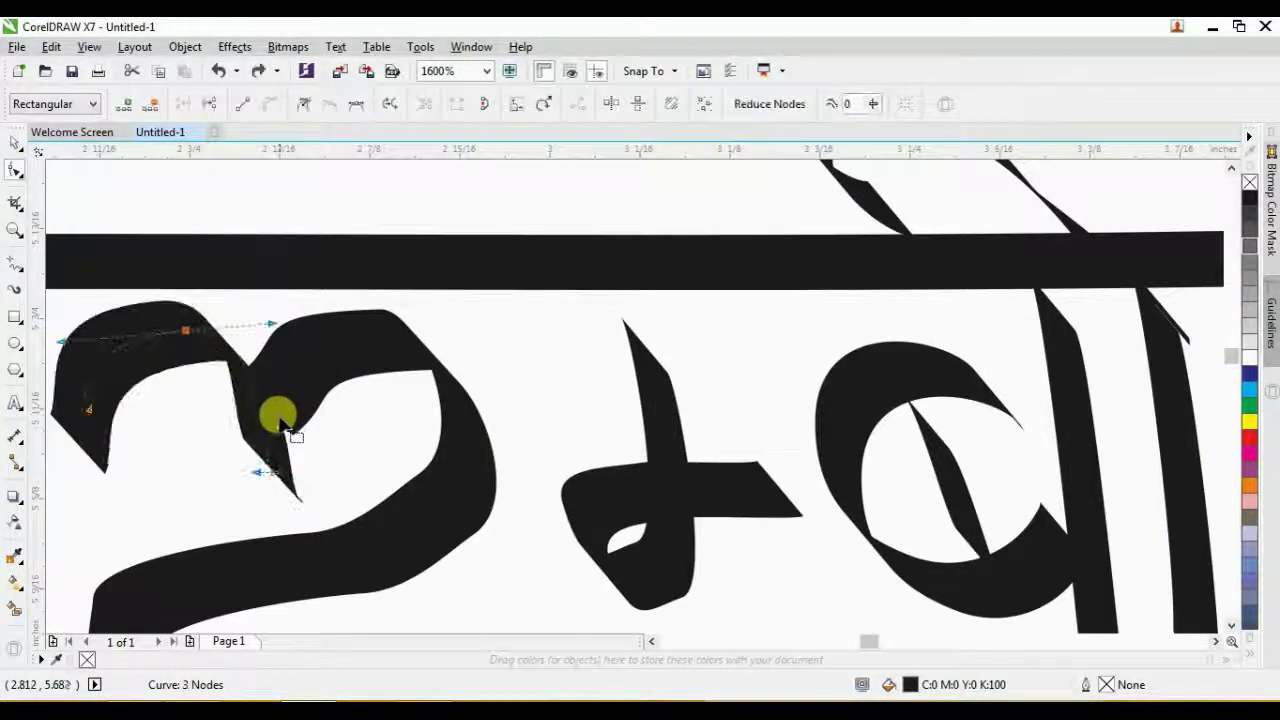
left_click_drag(79, 447, 163, 349)
left_click_drag(309, 330, 285, 328)
left_click_drag(222, 479, 128, 444)
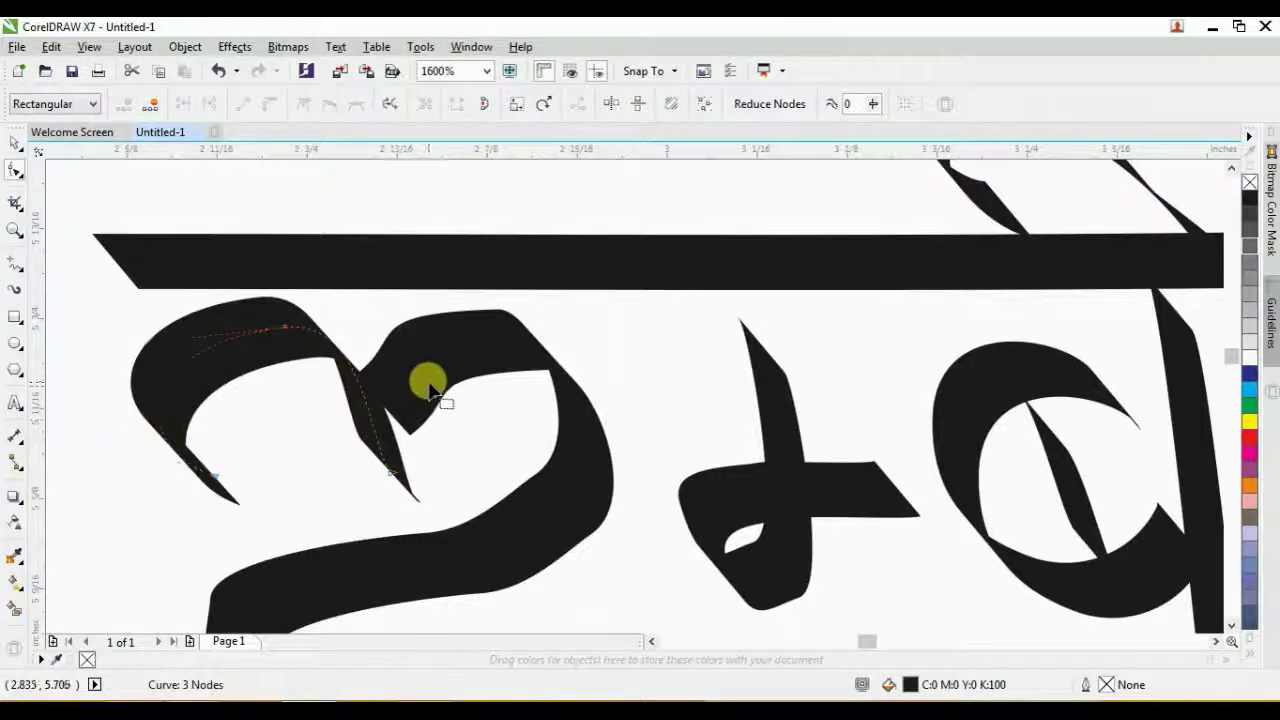
Join the second stroke of ल to the first arch and round its bowl, deleting the extra node
left_click(380, 408)
mouse_move(380, 408)
left_mouse_down()
mouse_move(376, 445)
mouse_move(419, 415)
mouse_move(396, 369)
mouse_move(419, 338)
left_mouse_up()
left_click_drag(614, 463, 537, 478)
key("Delete")
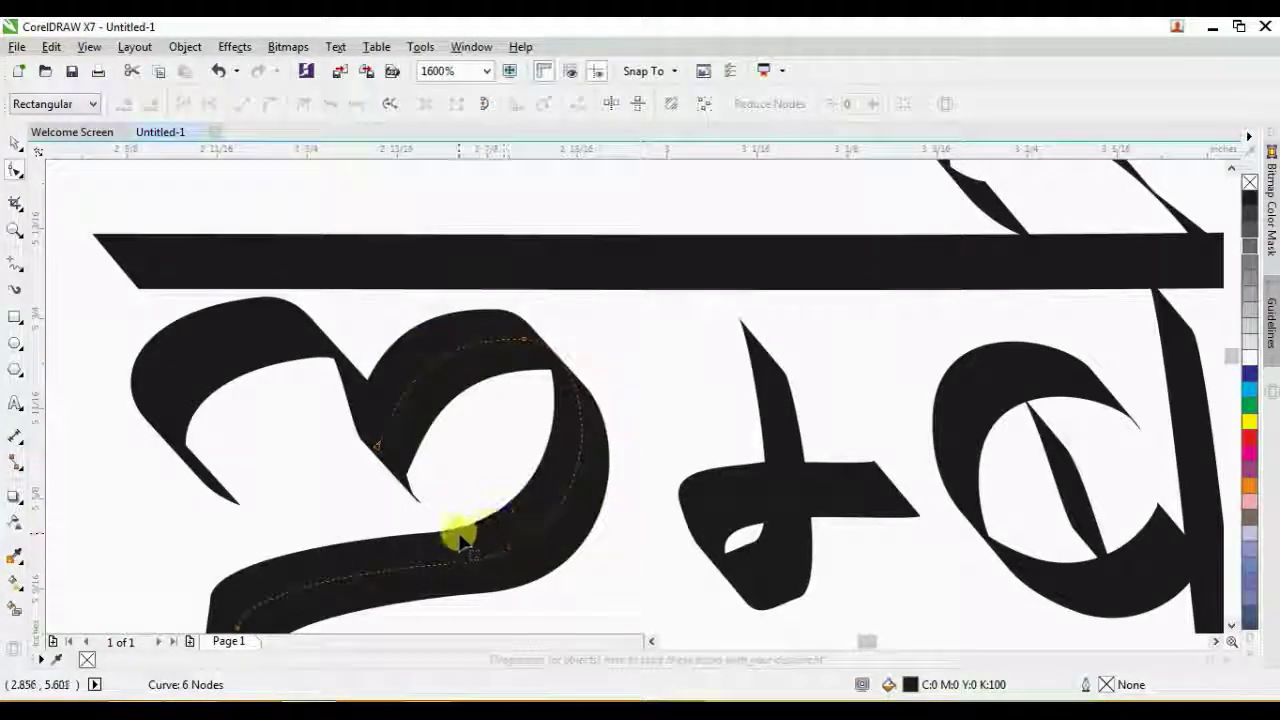
Delete the extra node on the lower hook of ल
scroll(457, 531, "down", 2)
scroll(443, 549, "up", 2)
scroll(565, 402, "up", 1)
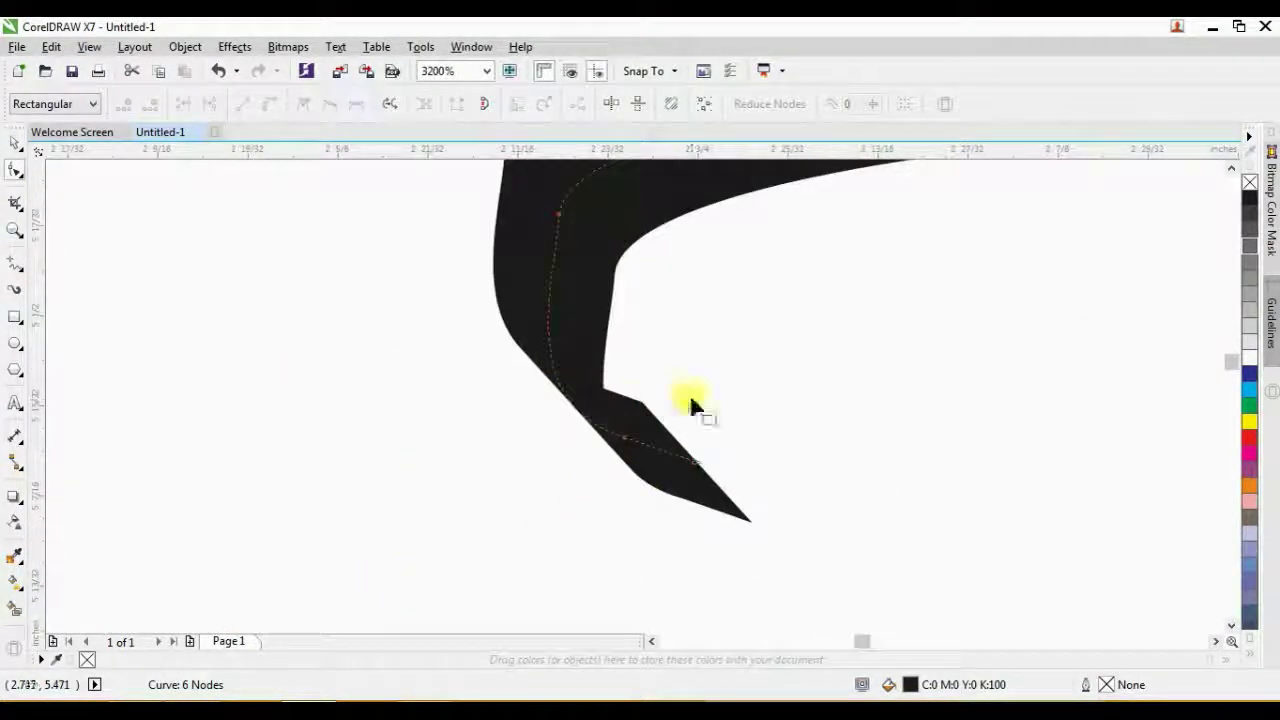
left_click(692, 466)
left_click_drag(530, 205, 590, 240)
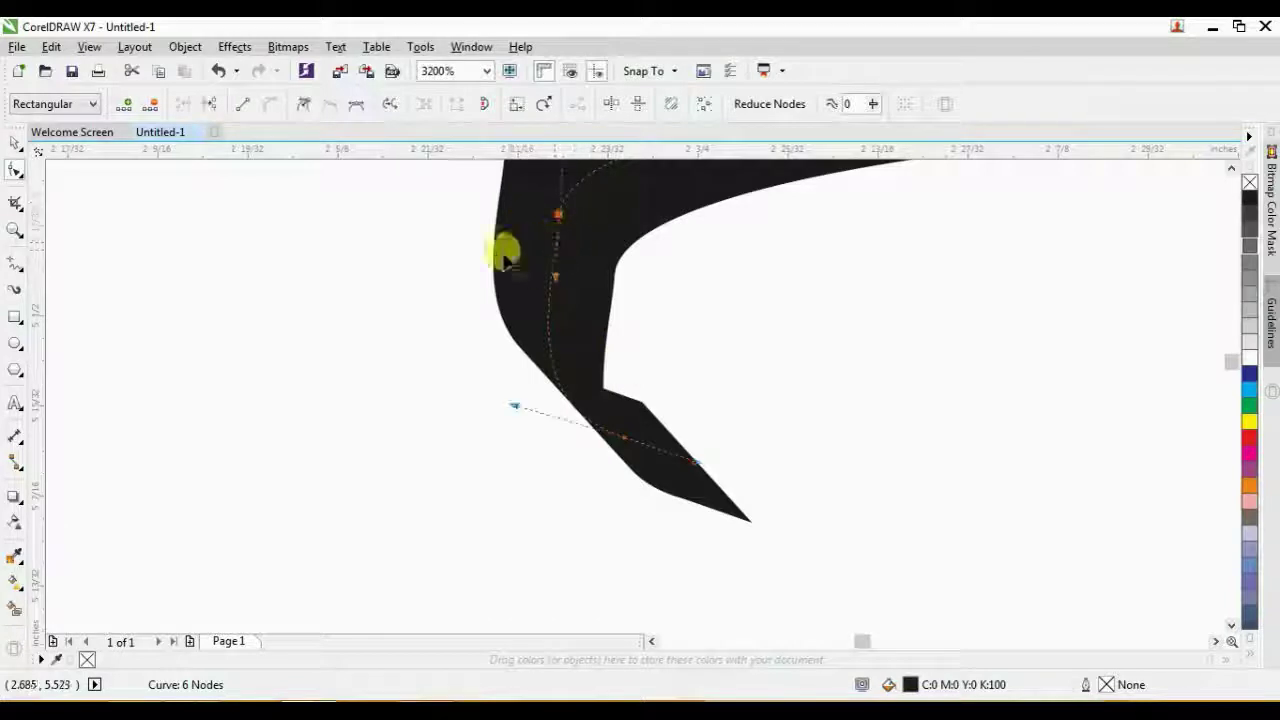
scroll(504, 254, "down", 1)
key("Delete")
scroll(564, 264, "down", 1)
scroll(586, 287, "up", 2)
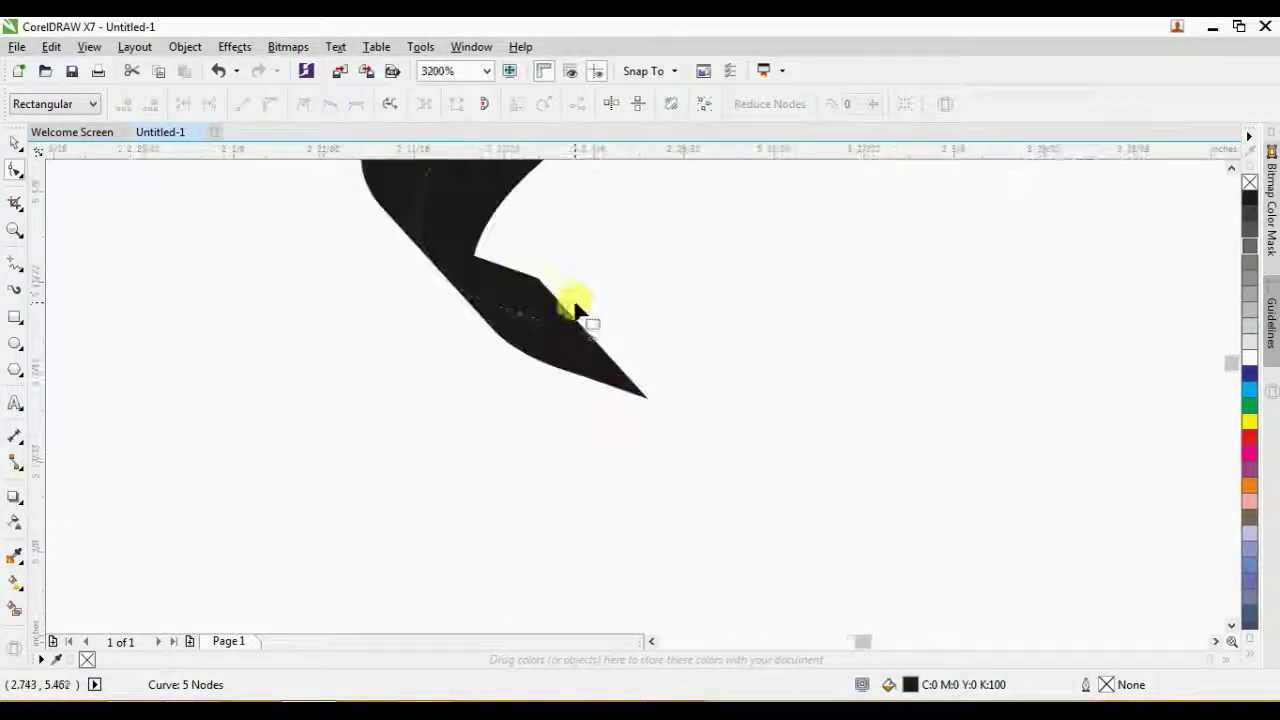
Adjust the curve handles on the lower sweep of ल so it flows smoothly into its pointed tail
left_click_drag(563, 300, 505, 338)
scroll(417, 241, "down", 3)
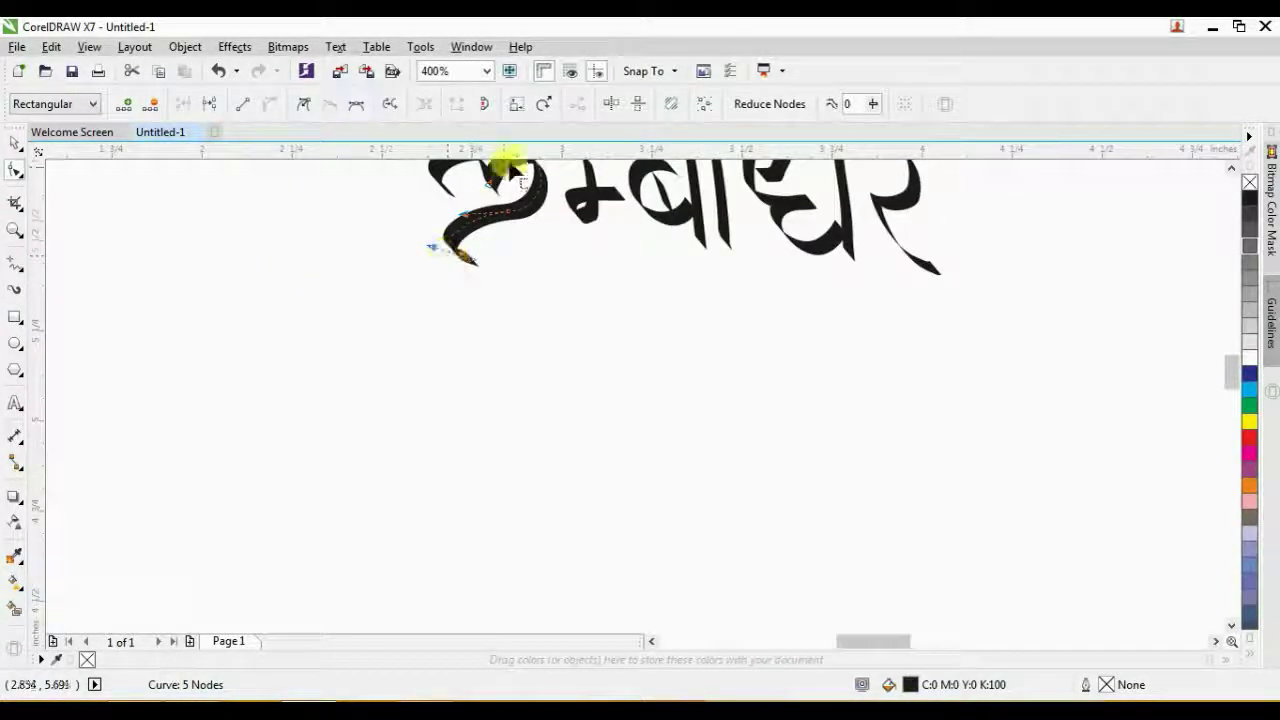
scroll(502, 168, "up", 1)
left_click_drag(358, 326, 347, 304)
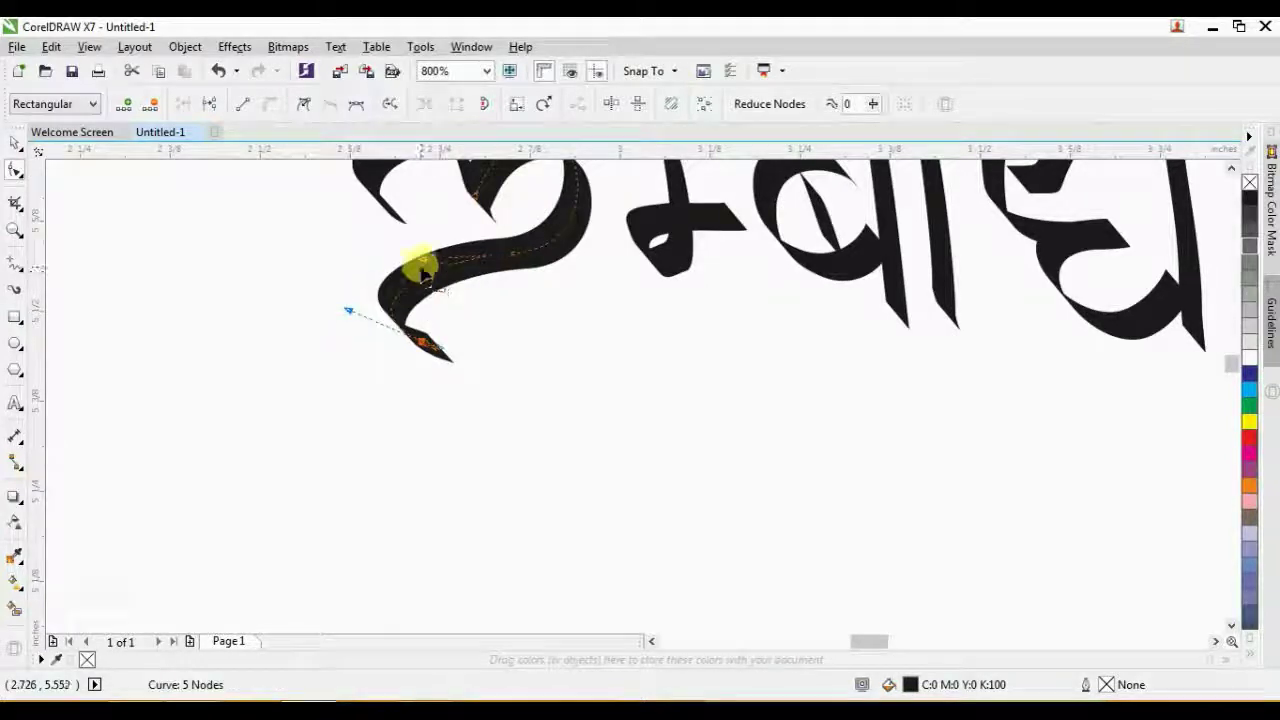
left_click_drag(420, 266, 452, 268)
left_click(520, 268)
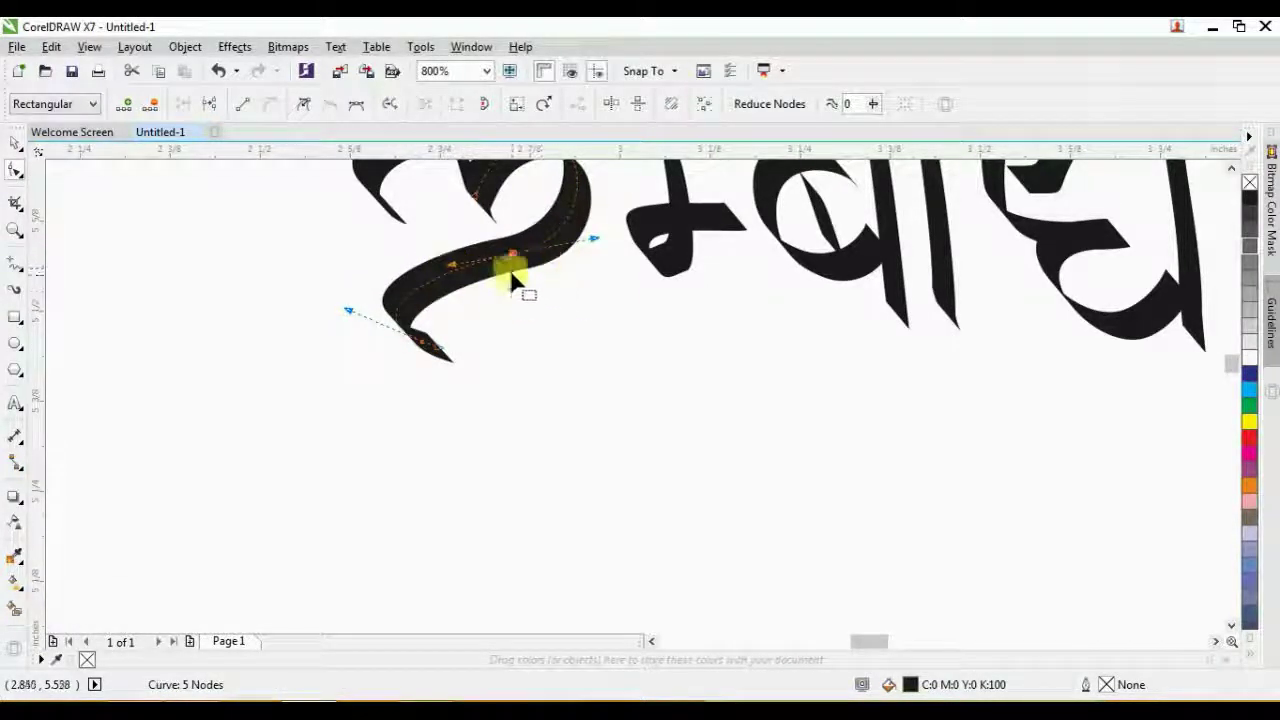
Extend the upper end of the bowl of ब to meet its vertical stem
scroll(694, 277, "down", 1)
scroll(674, 271, "up", 1)
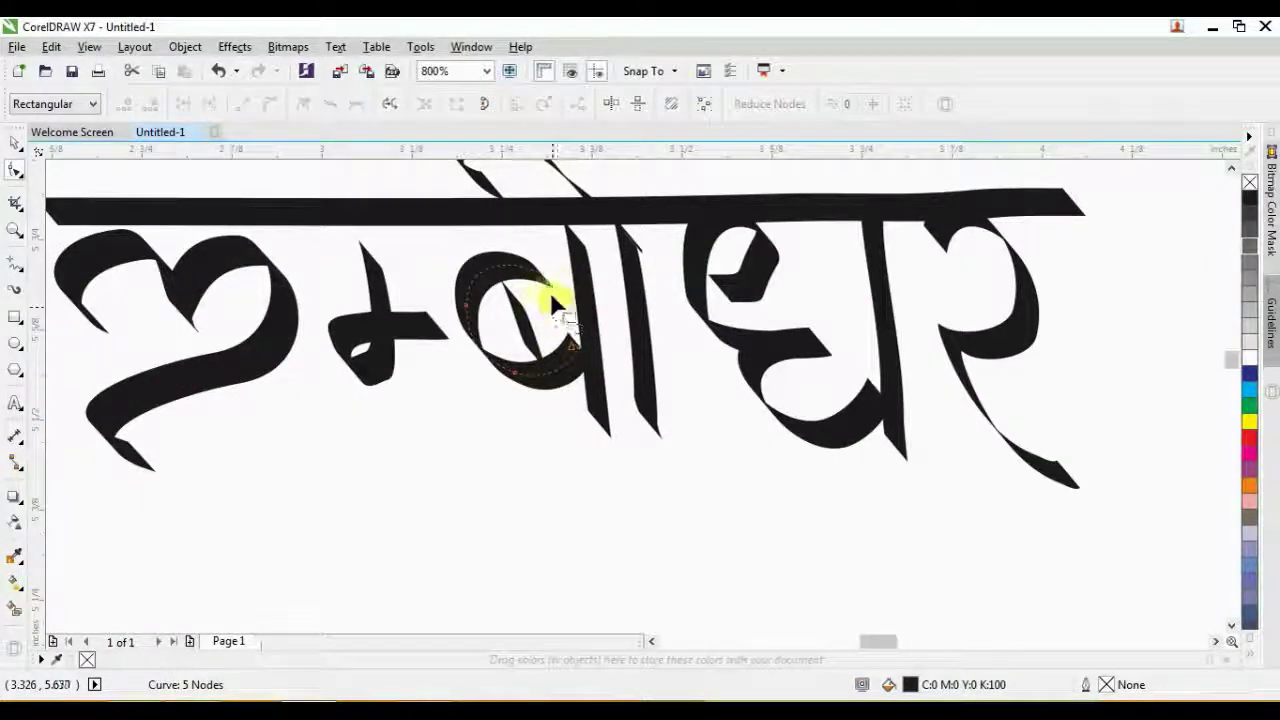
left_click_drag(557, 291, 570, 291)
Extend the stem of the half म् up through the headline and its horizontal arm across to ब
left_click(398, 320)
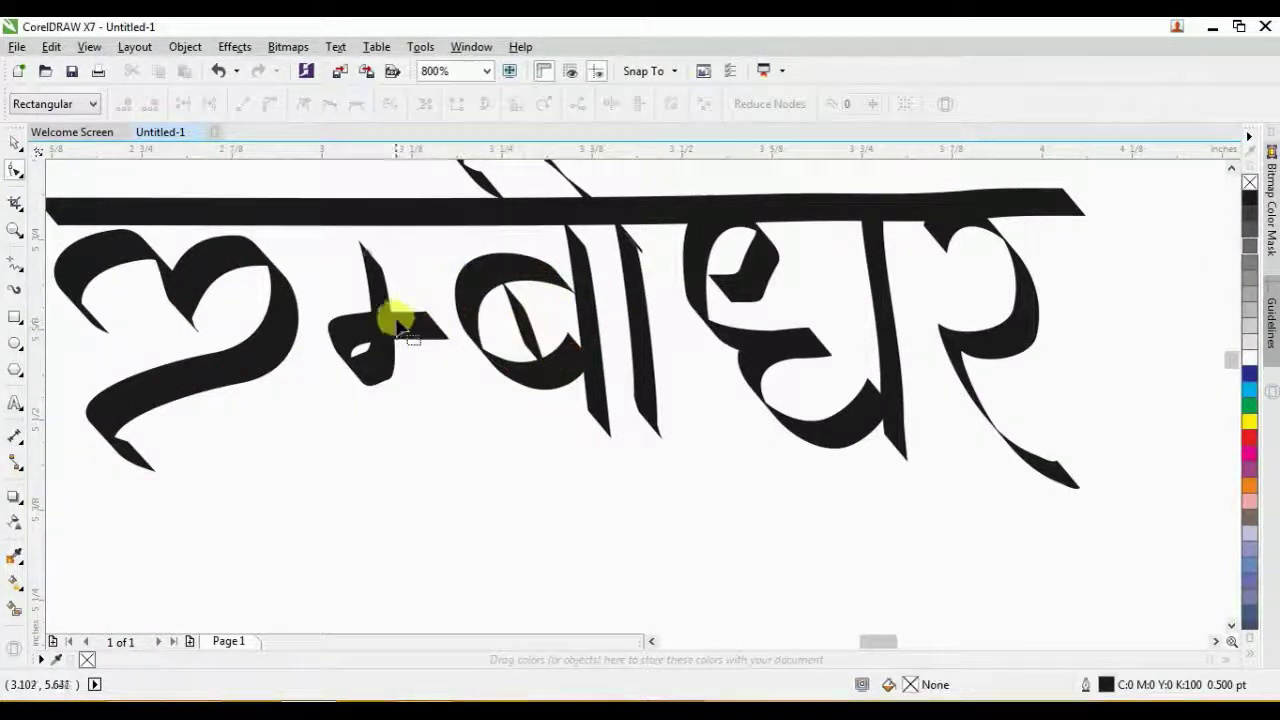
scroll(388, 324, "up", 1)
scroll(367, 264, "down", 1)
left_click(1231, 168)
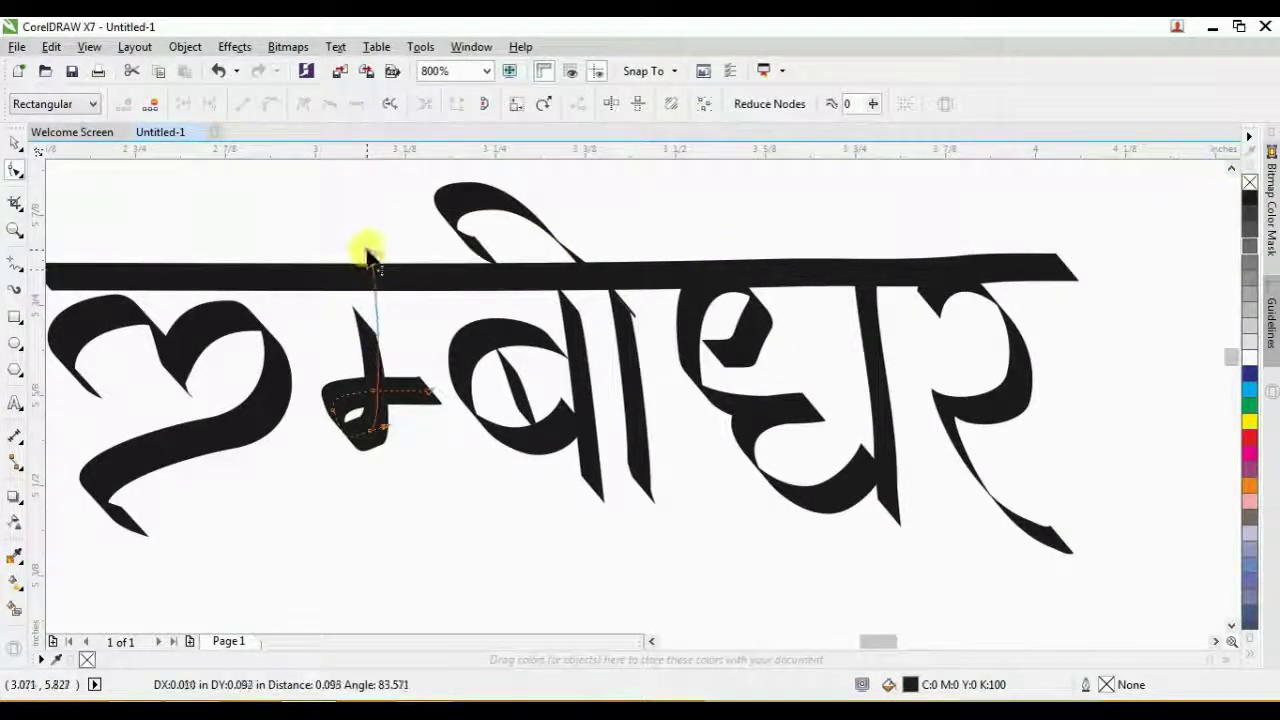
left_click_drag(366, 250, 363, 246)
left_click_drag(430, 391, 459, 389)
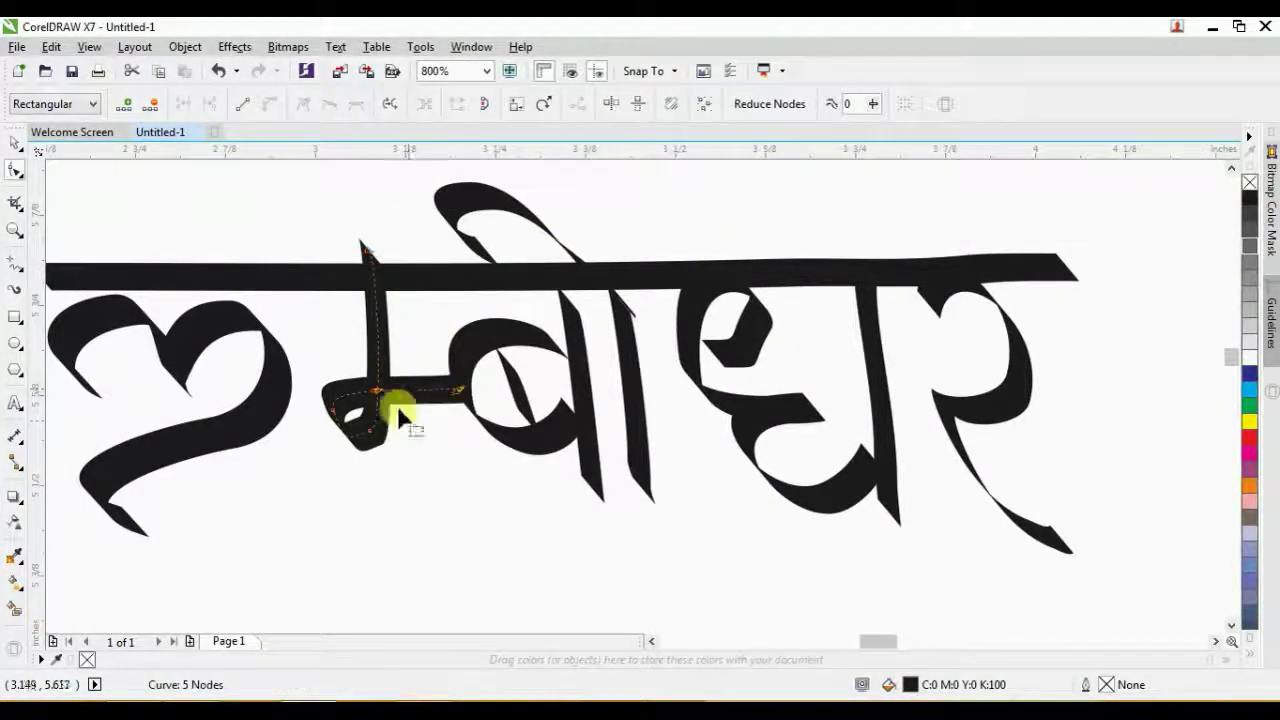
Open and round the loop of the half म् by deleting one node and adjusting the remaining nodes and handles
scroll(331, 420, "up", 1)
left_click(334, 400)
key("Delete")
left_click(412, 374)
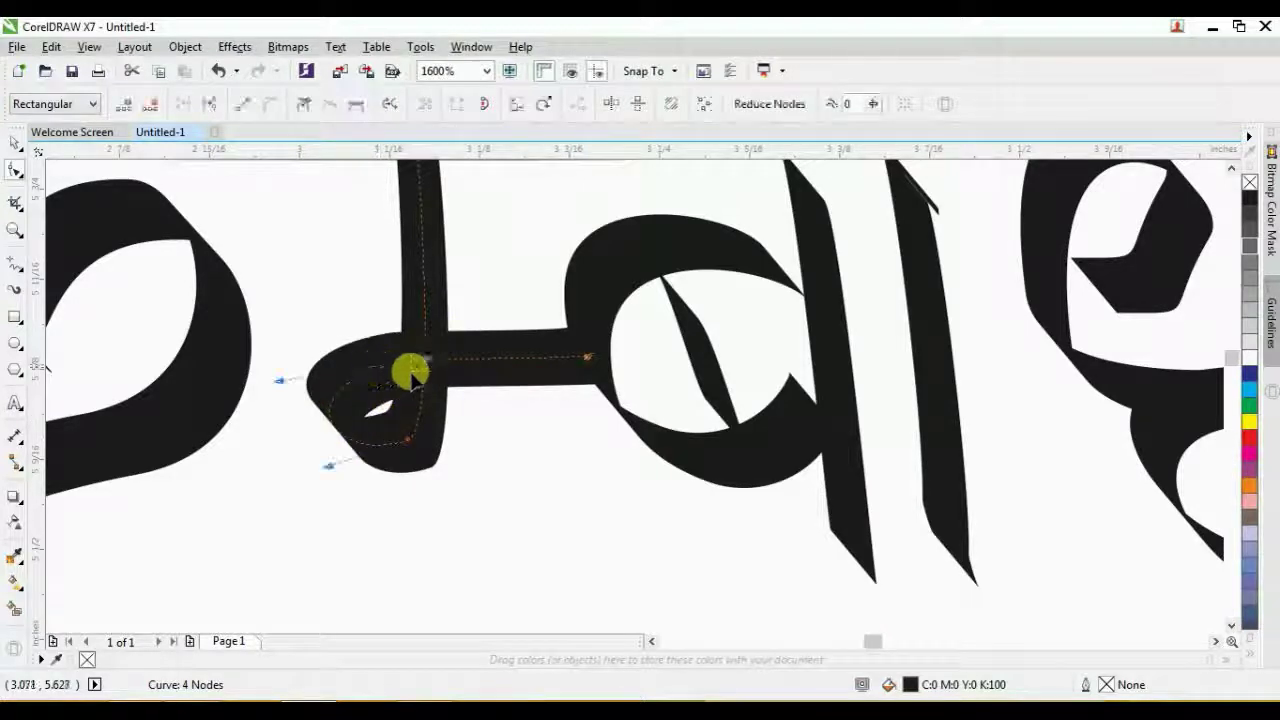
left_click_drag(415, 365, 414, 331)
left_click_drag(405, 441, 415, 458)
left_click_drag(336, 485, 303, 497)
left_click_drag(280, 352, 252, 331)
Raise the hooked top of the matra above बो and delete an extra node from its descending stroke
scroll(502, 384, "down", 2)
scroll(555, 359, "up", 1)
left_click(510, 261)
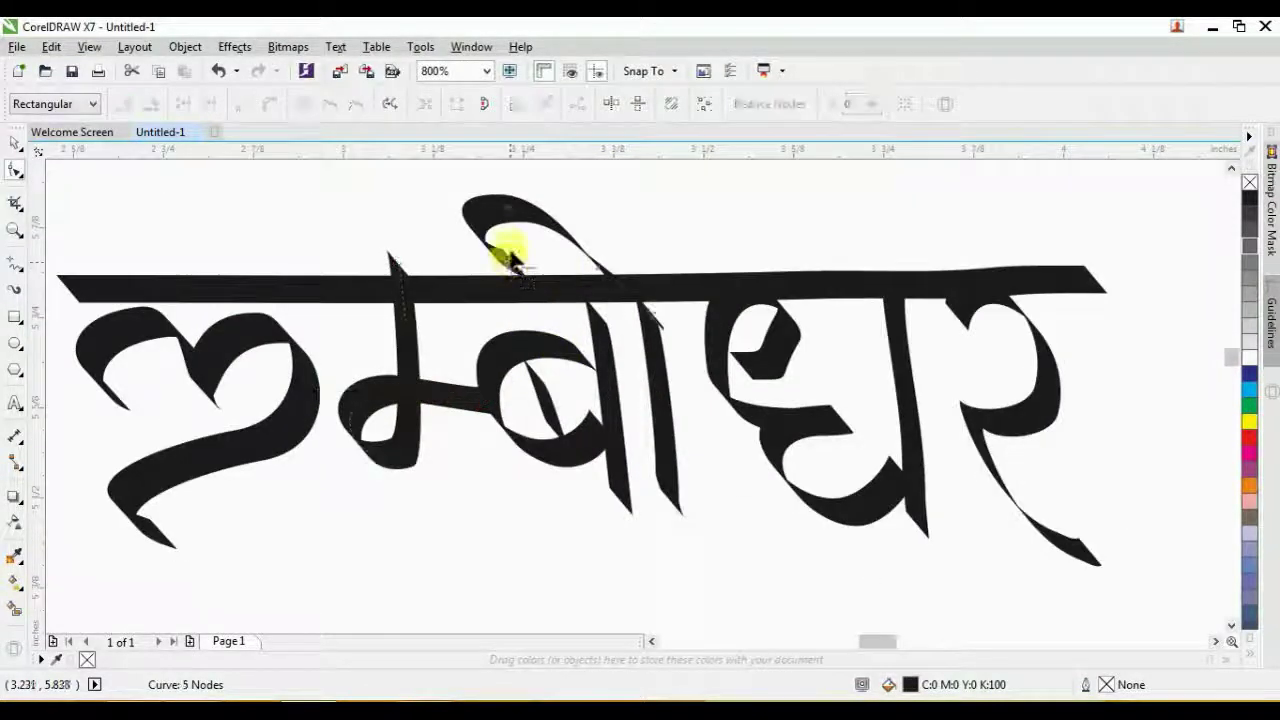
left_click_drag(463, 189, 523, 245)
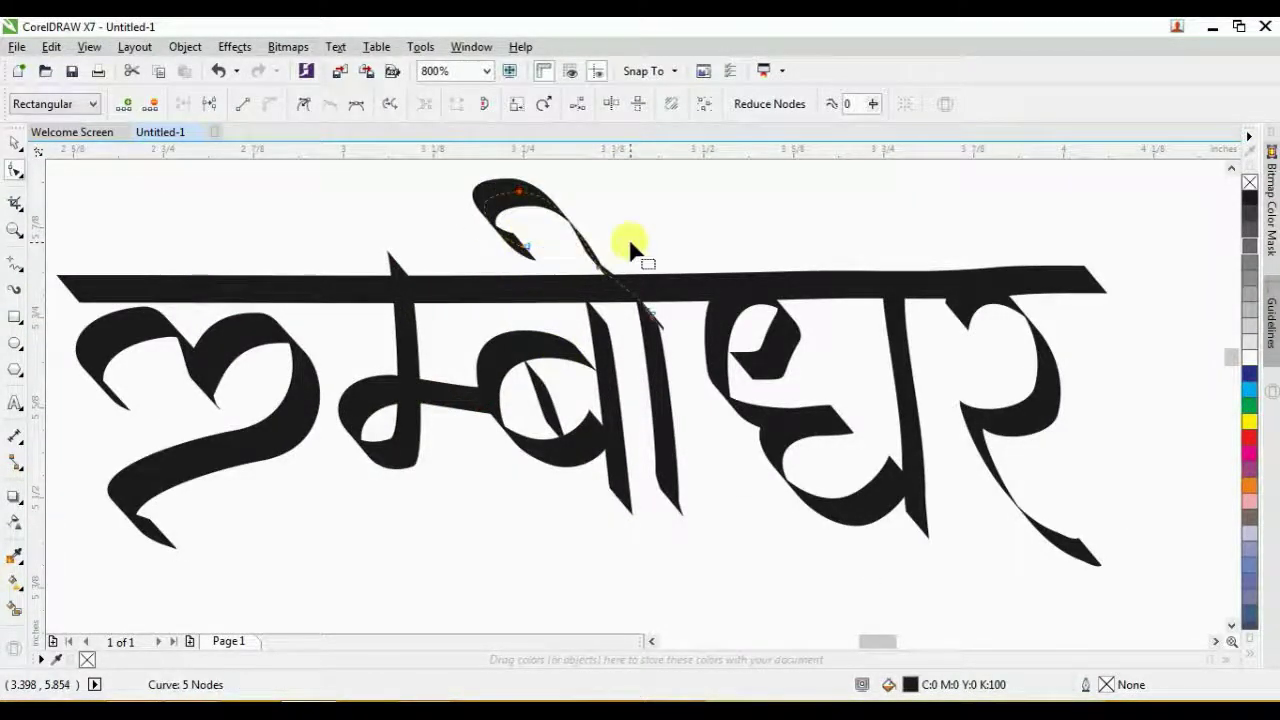
scroll(627, 238, "up", 1)
double_click(604, 264)
scroll(664, 376, "down", 2)
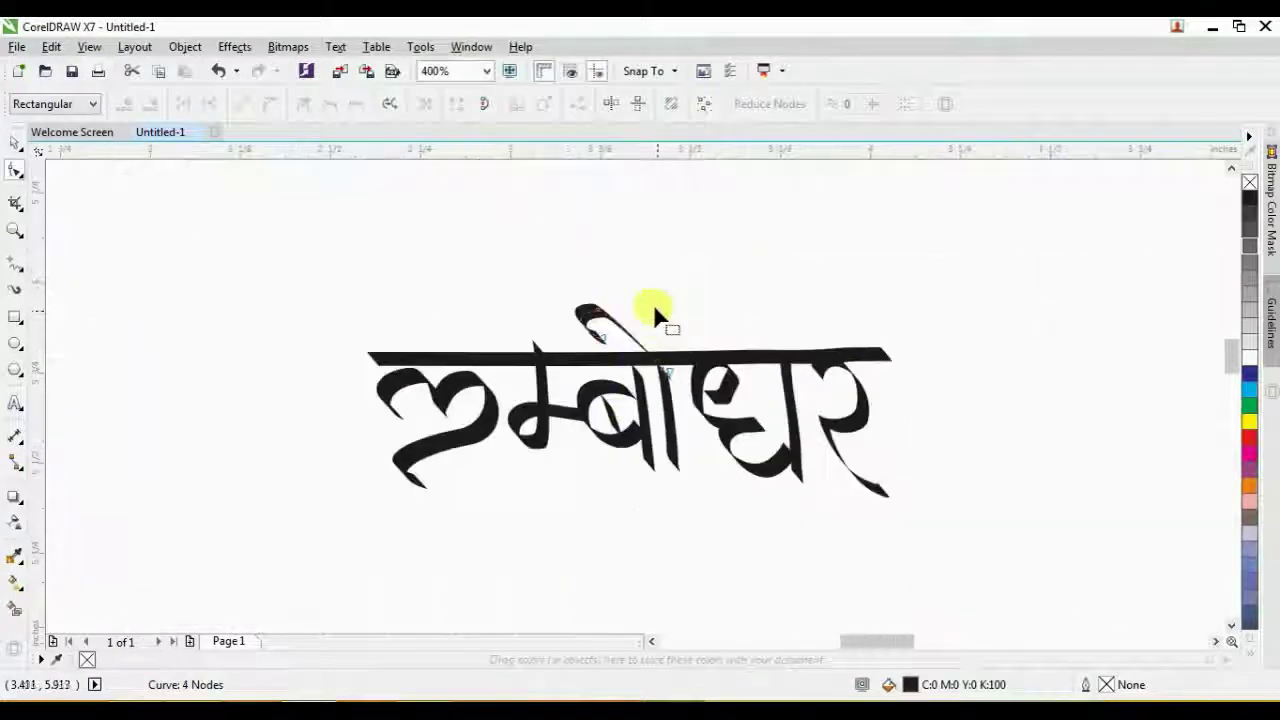
Reshape the descending end of the matra so it curves outward through the headline into the second stem of बो
scroll(652, 322, "up", 2)
left_click(530, 305)
left_click_drag(575, 312, 720, 491)
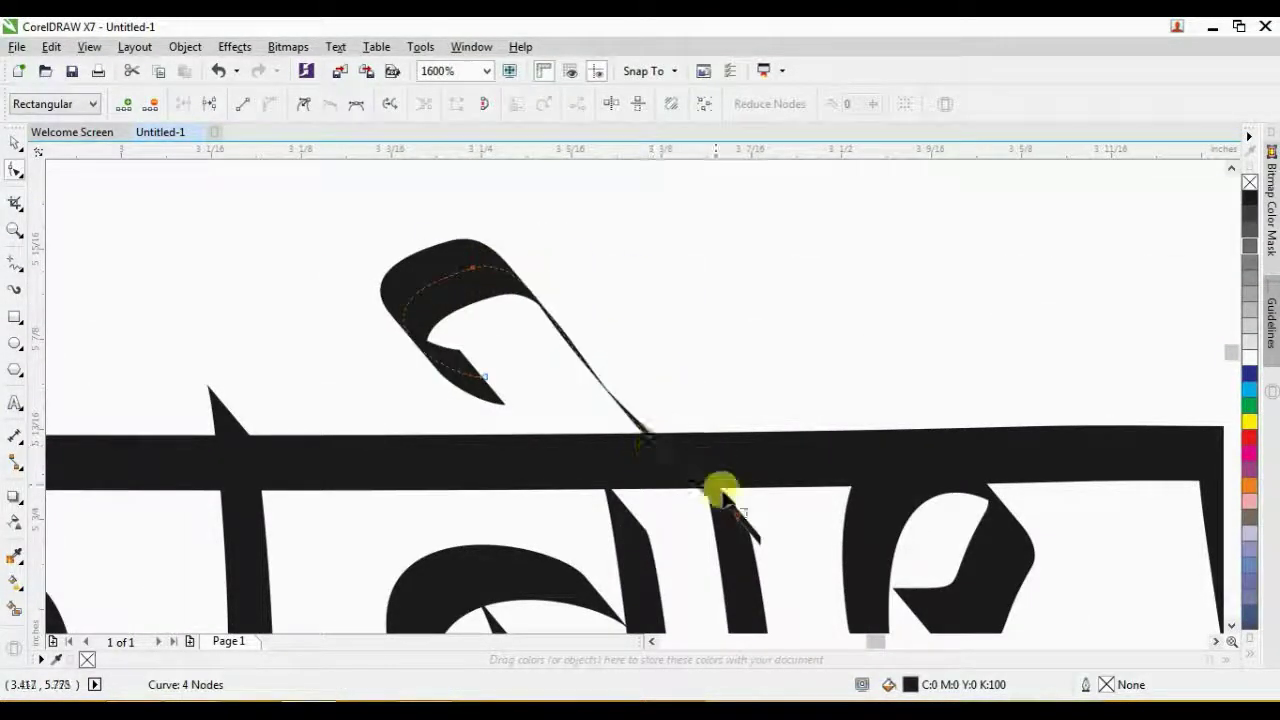
left_click(730, 502)
scroll(770, 515, "up", 1)
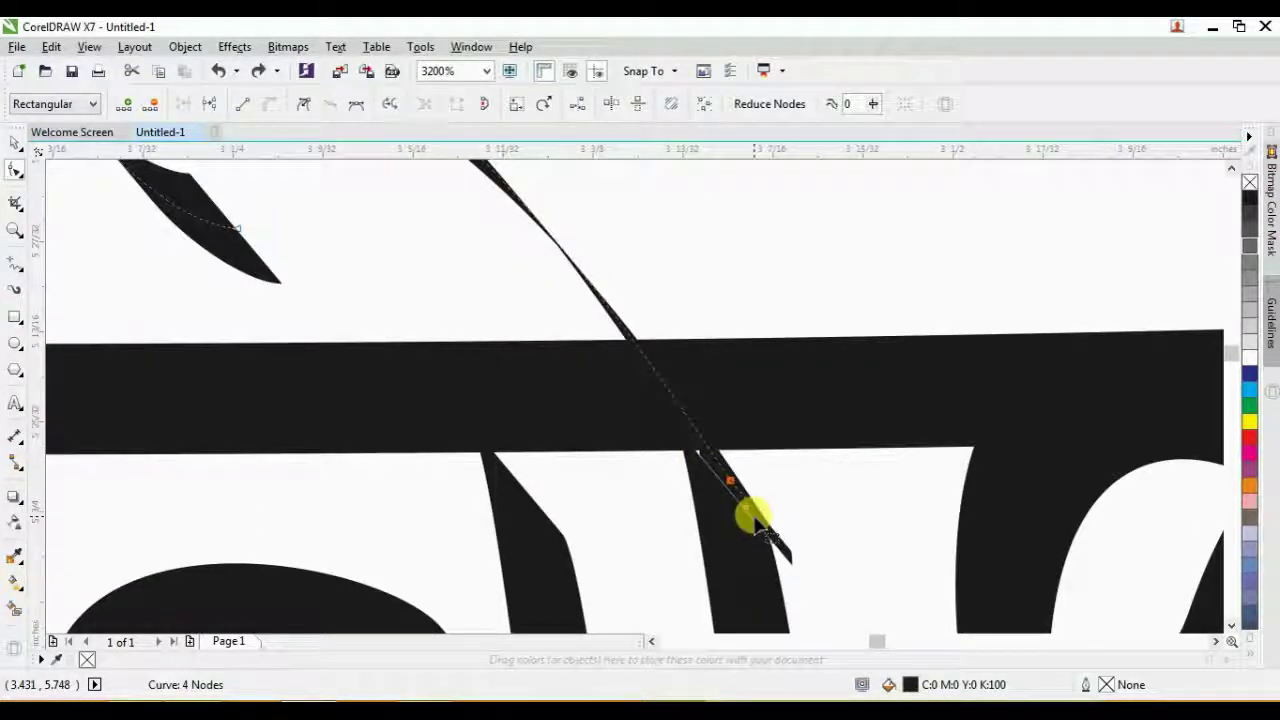
left_click_drag(745, 515, 743, 486)
left_click_drag(669, 403, 707, 390)
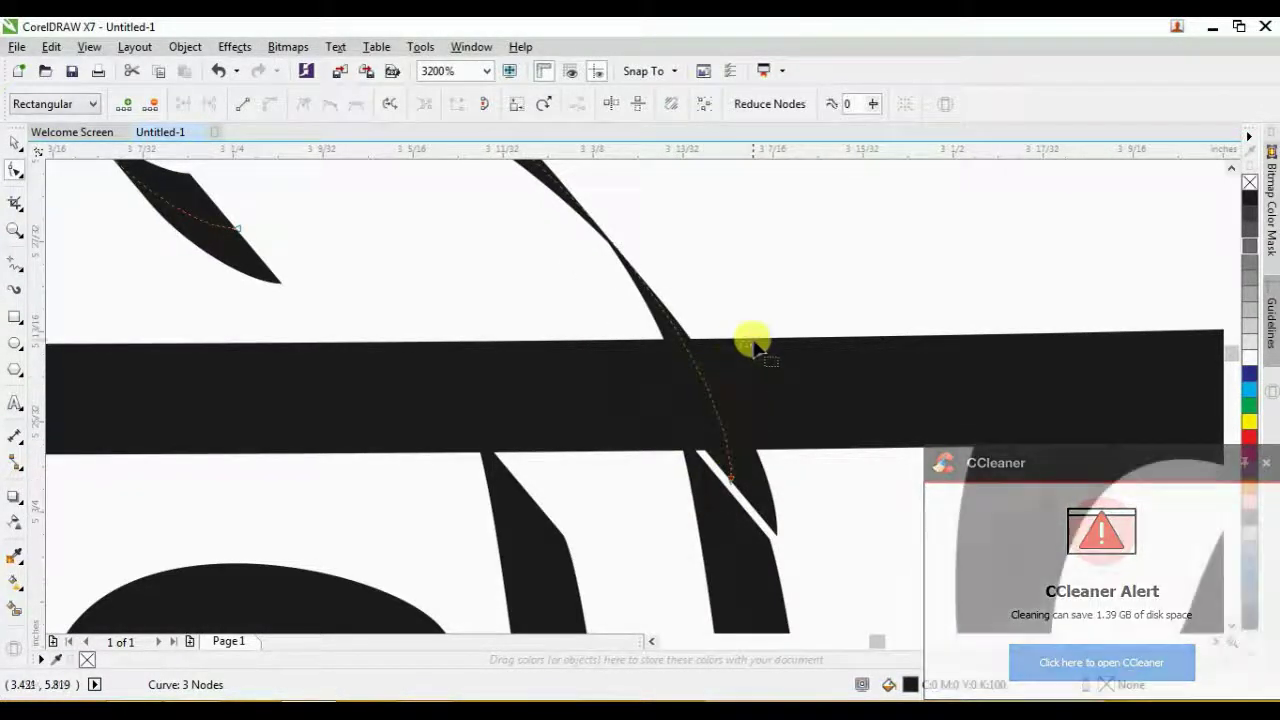
Fine-tune the descending end of the matra with its curve handles so it arcs outward through the headline onto the second stem of बो
left_click_drag(766, 344, 794, 291)
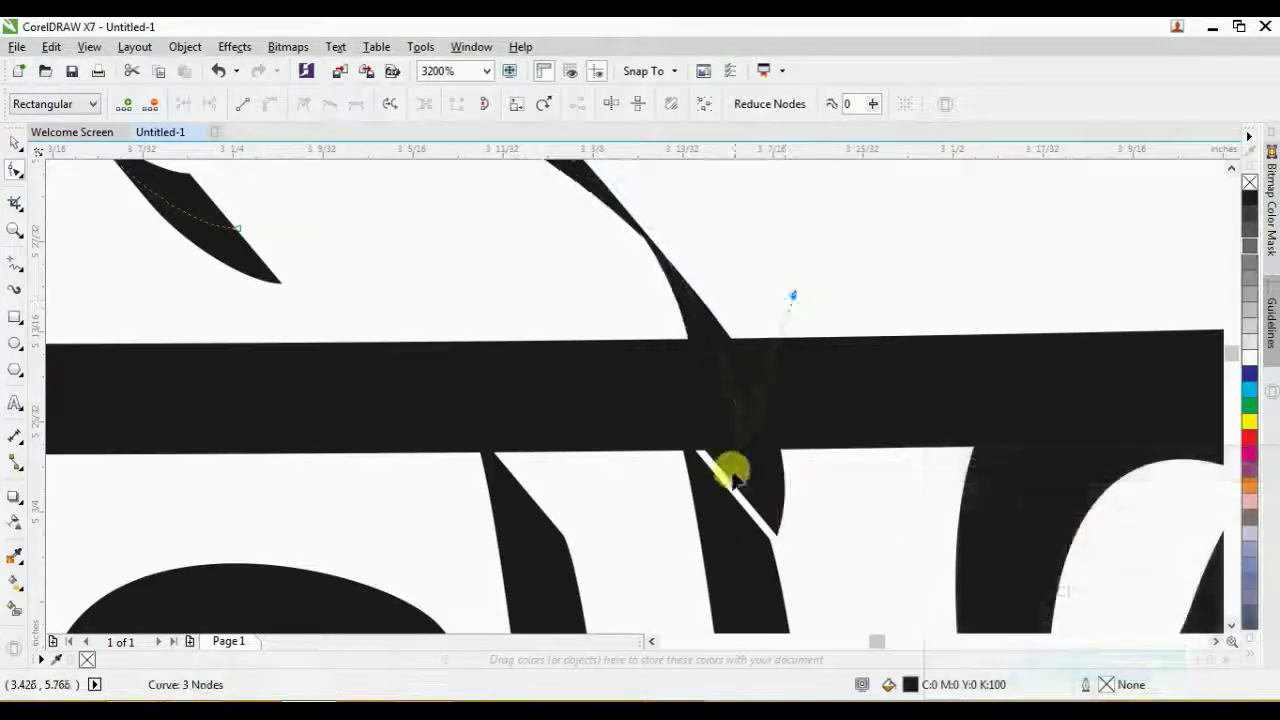
left_click_drag(732, 480, 726, 490)
scroll(686, 443, "down", 3)
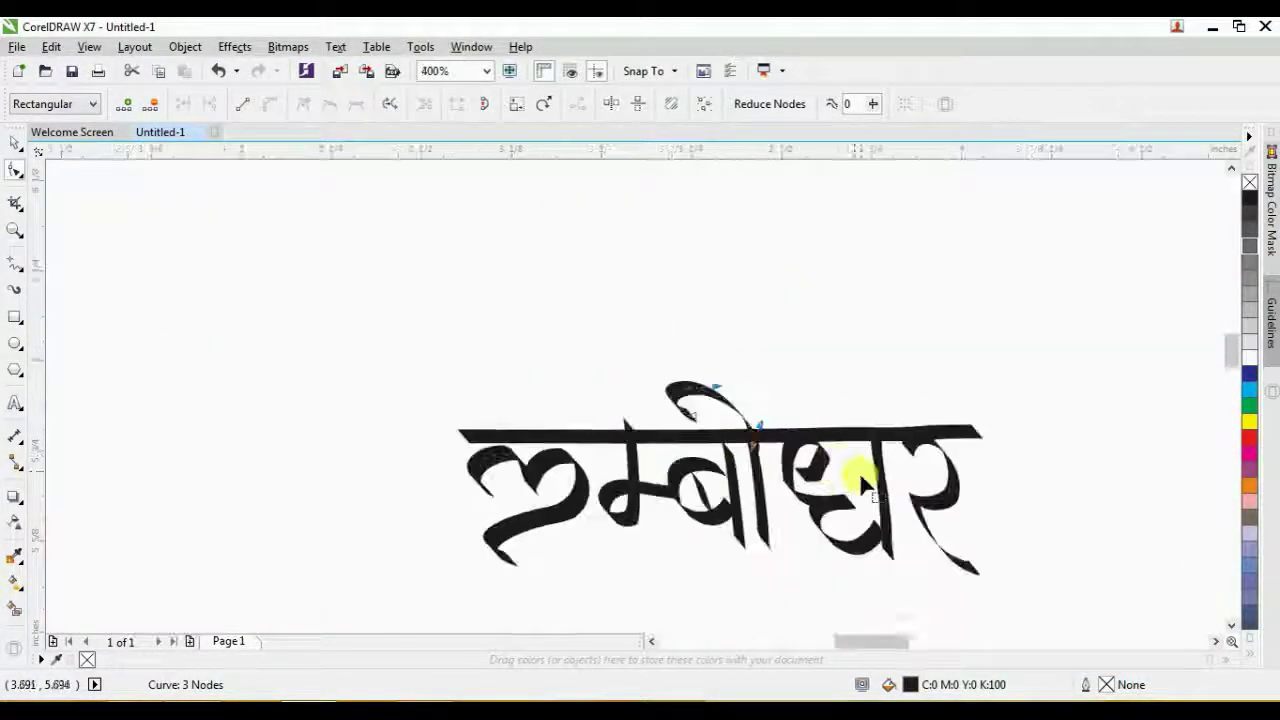
Round the angular upper hook of ध into a smooth curve by adjusting the handles of its nodes
scroll(840, 488, "up", 1)
left_click(838, 490)
scroll(806, 463, "up", 1)
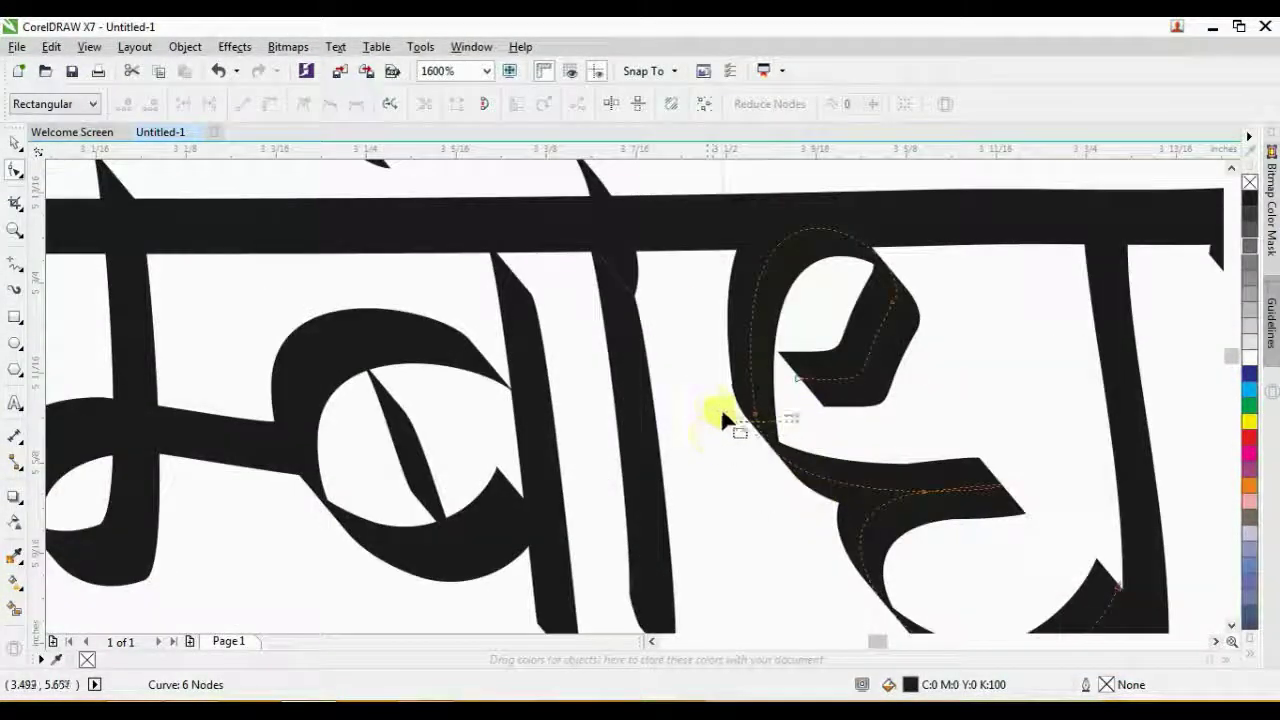
key("Delete")
key("ctrl+z")
left_click(798, 377)
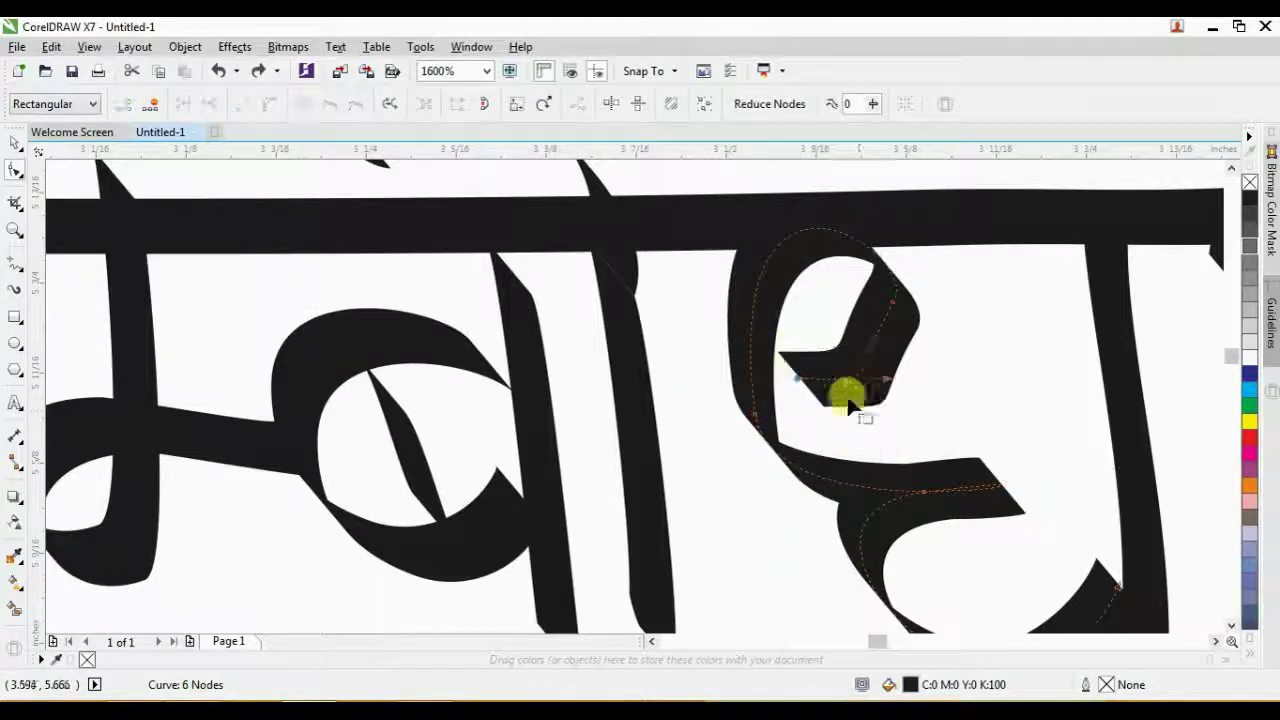
mouse_move(798, 378)
left_mouse_down()
mouse_move(869, 363)
mouse_move(886, 378)
left_mouse_up()
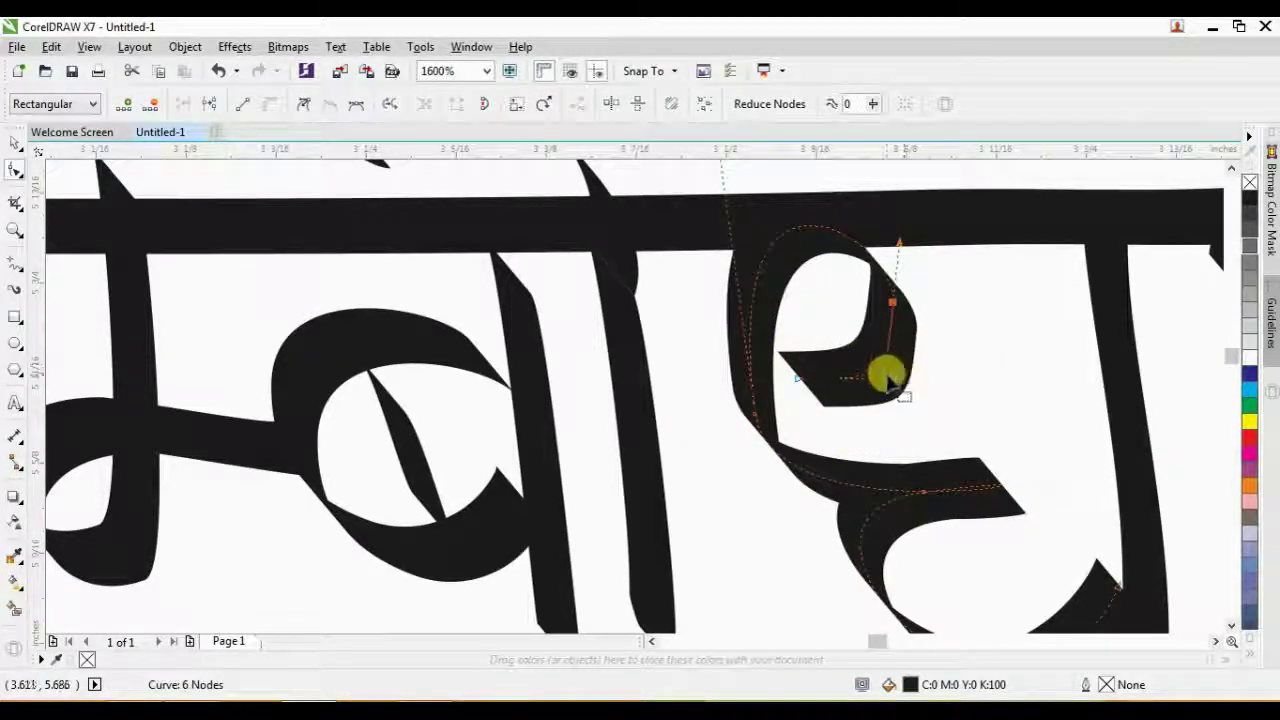
left_click(888, 375)
mouse_move(931, 283)
left_mouse_down()
mouse_move(883, 332)
mouse_move(903, 240)
mouse_move(877, 223)
mouse_move(891, 220)
left_mouse_up()
Shorten the inner end of ध's upper hook by adding a node near the tip and deleting the end node
double_click(838, 379)
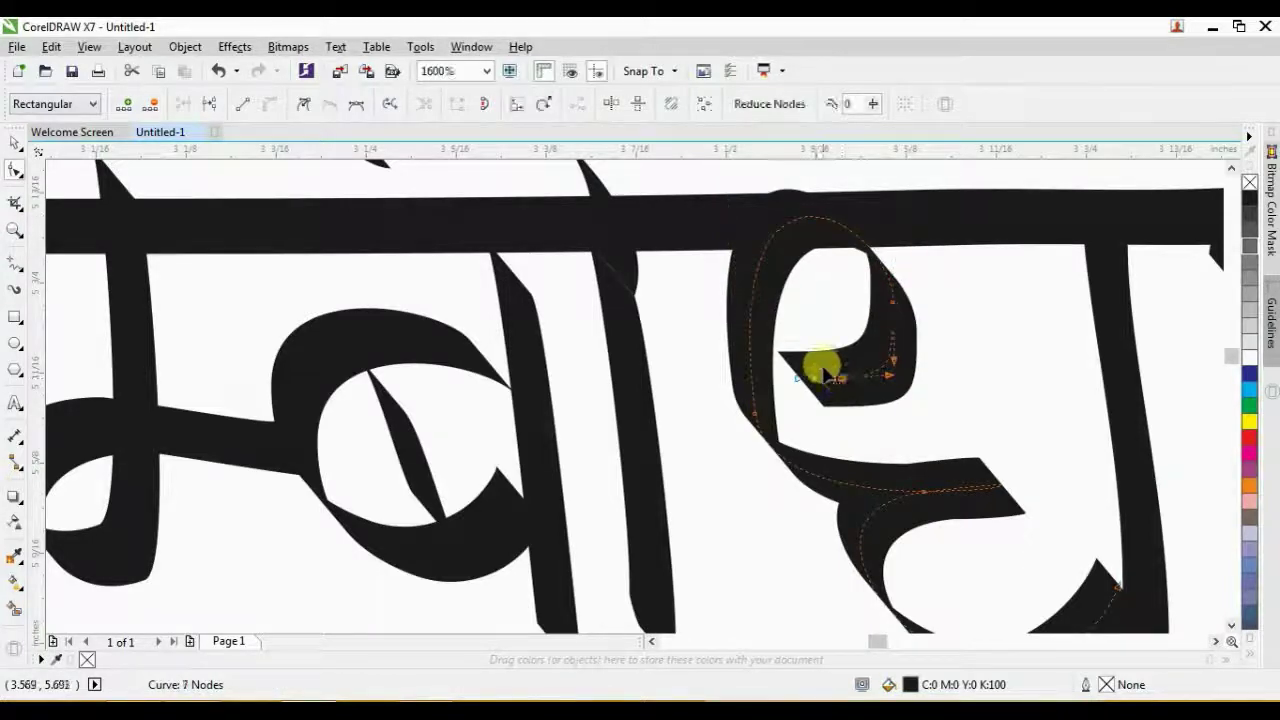
double_click(798, 379)
left_click(840, 379)
Widen the outer curve of ध by adjusting its handles and moving the lower node outward and down
double_click(755, 414)
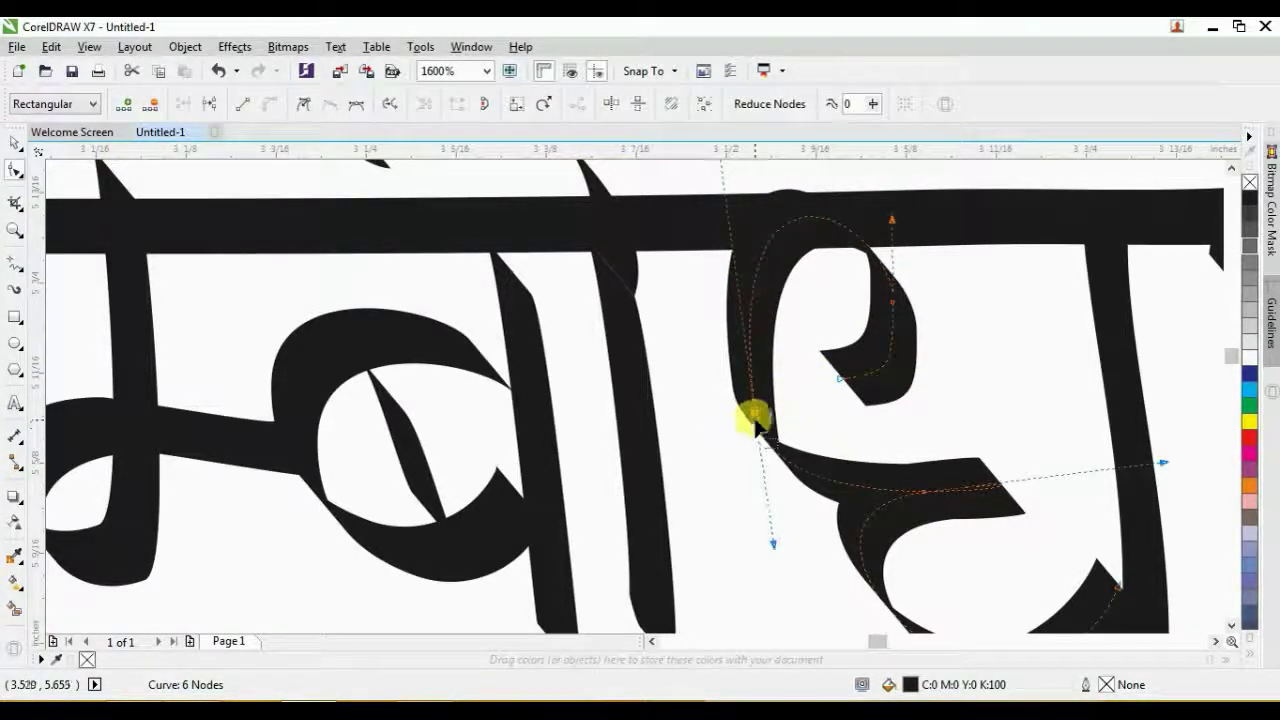
key("ctrl+z")
left_click(923, 491)
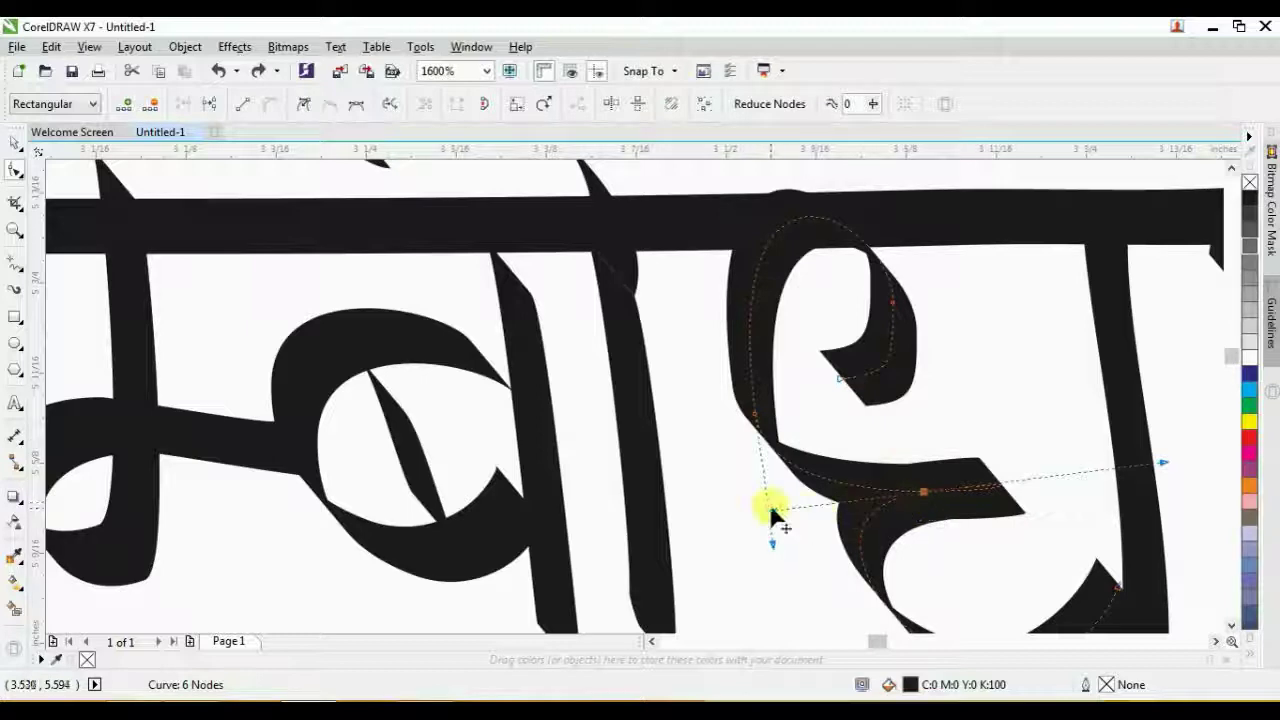
left_click_drag(773, 511, 759, 505)
left_click_drag(773, 544, 790, 537)
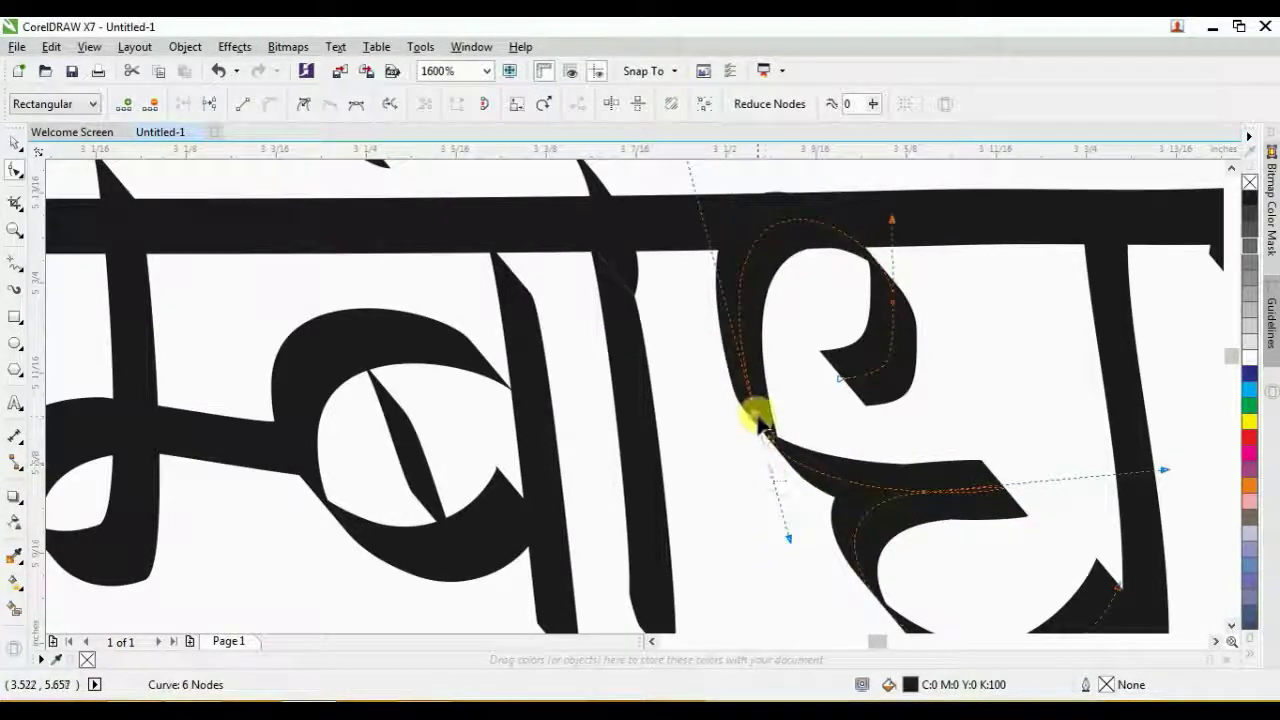
left_click_drag(756, 414, 734, 460)
scroll(773, 482, "down", 3)
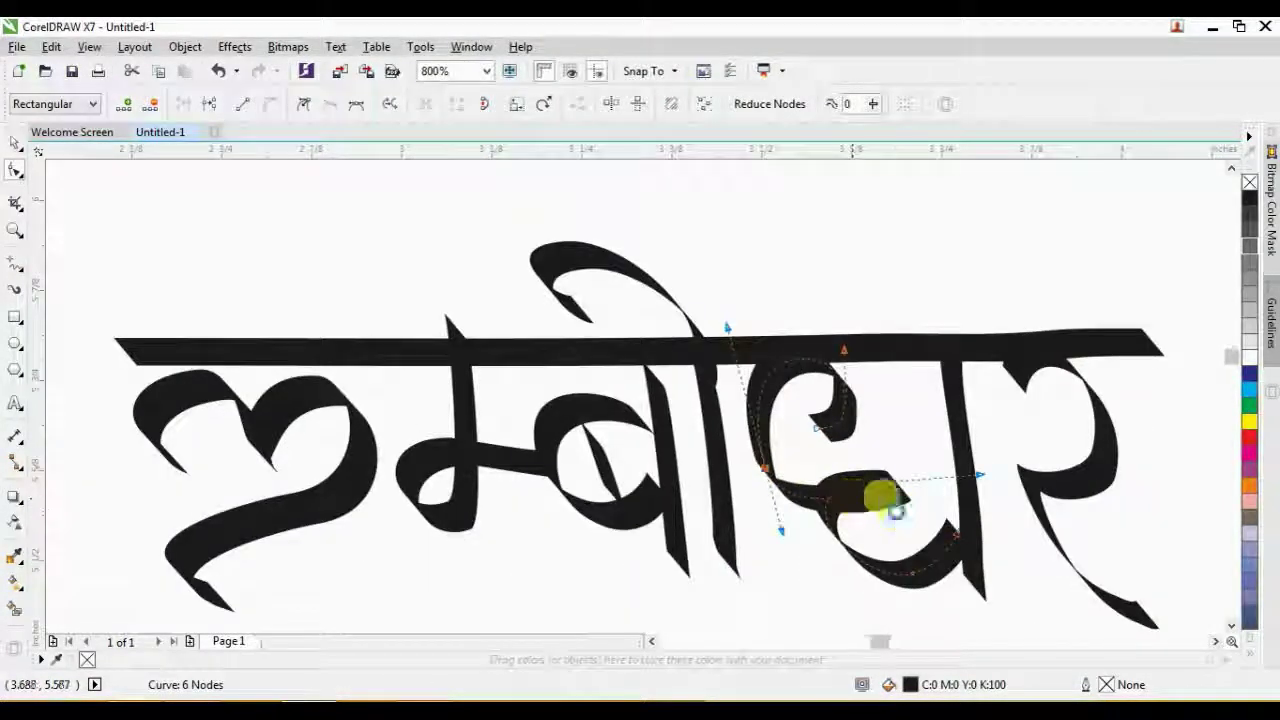
Raise the middle node of ध and bend its adjoining segment to turn the pointed junction into a rounded open loop
scroll(880, 490, "up", 3)
left_click_drag(824, 457, 811, 407)
left_click(821, 458)
left_click_drag(821, 458, 851, 468)
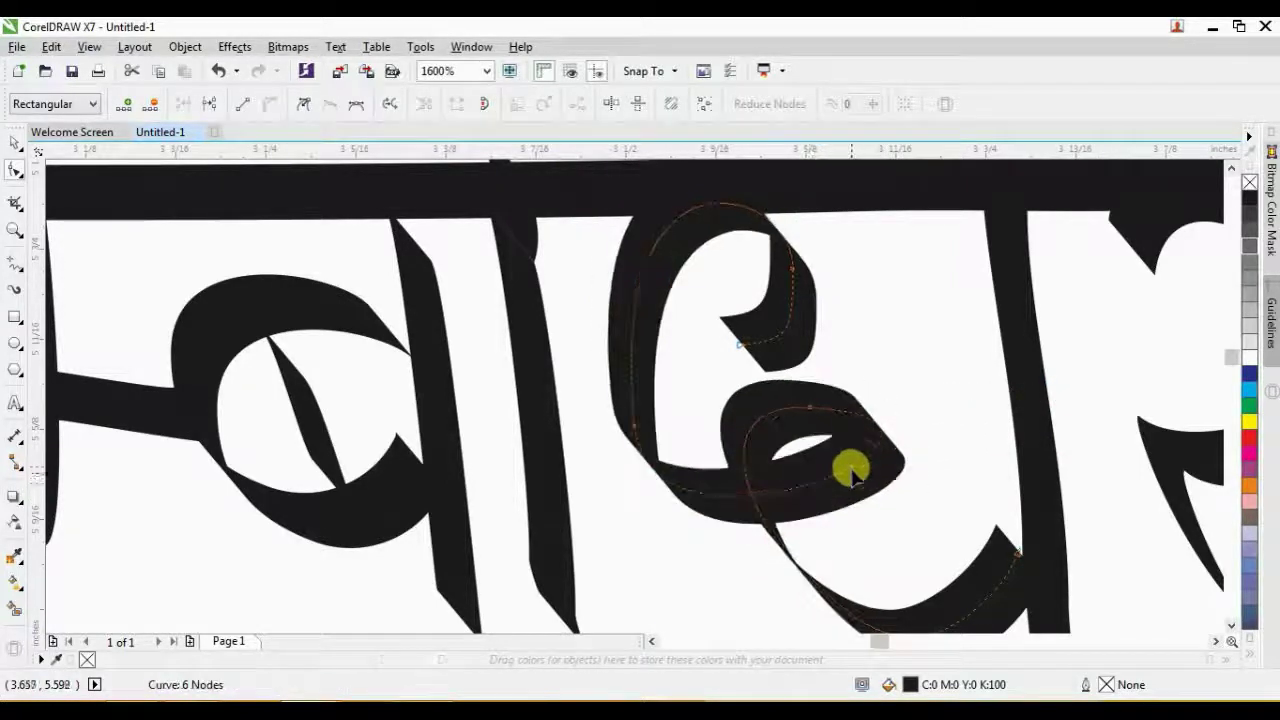
Smooth the lower bowl of ध by deleting its bottom node and reshaping the remaining curve up to the stem
scroll(830, 475, "down", 2)
scroll(843, 562, "up", 1)
left_click_drag(934, 511, 877, 554)
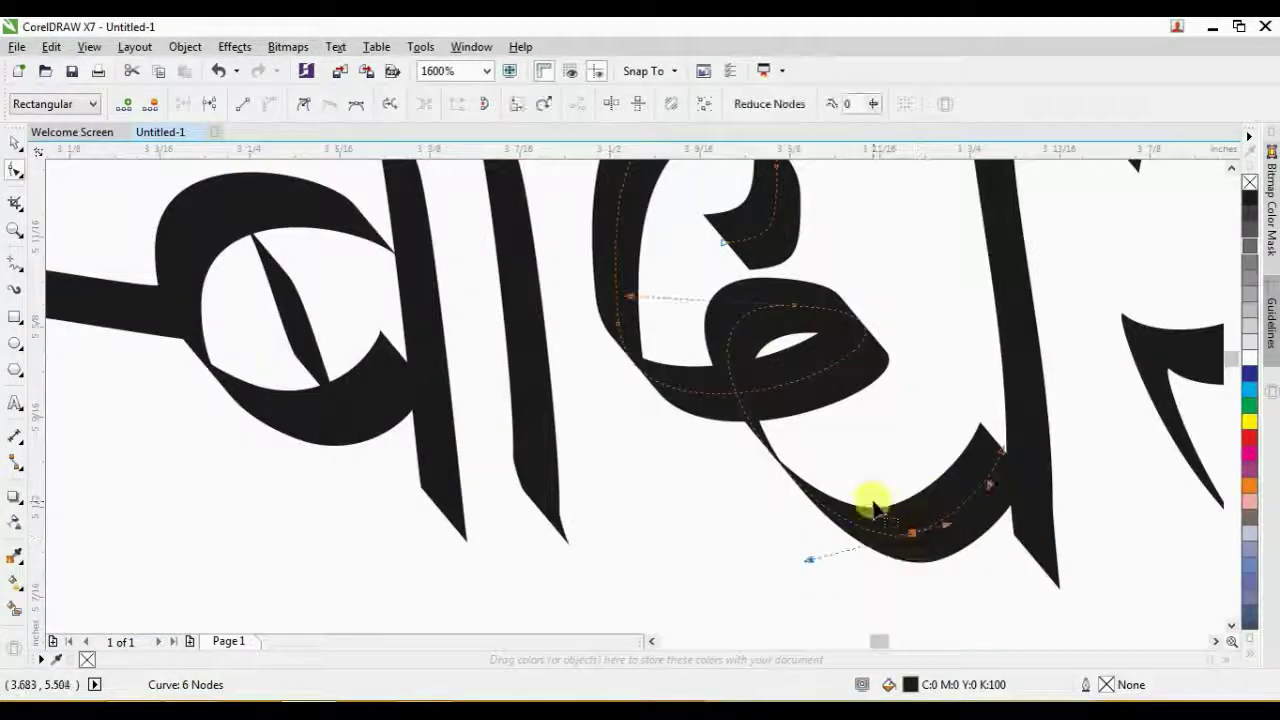
key("Delete")
left_click_drag(963, 428, 1048, 460)
scroll(839, 482, "down", 1)
left_click_drag(873, 590, 808, 602)
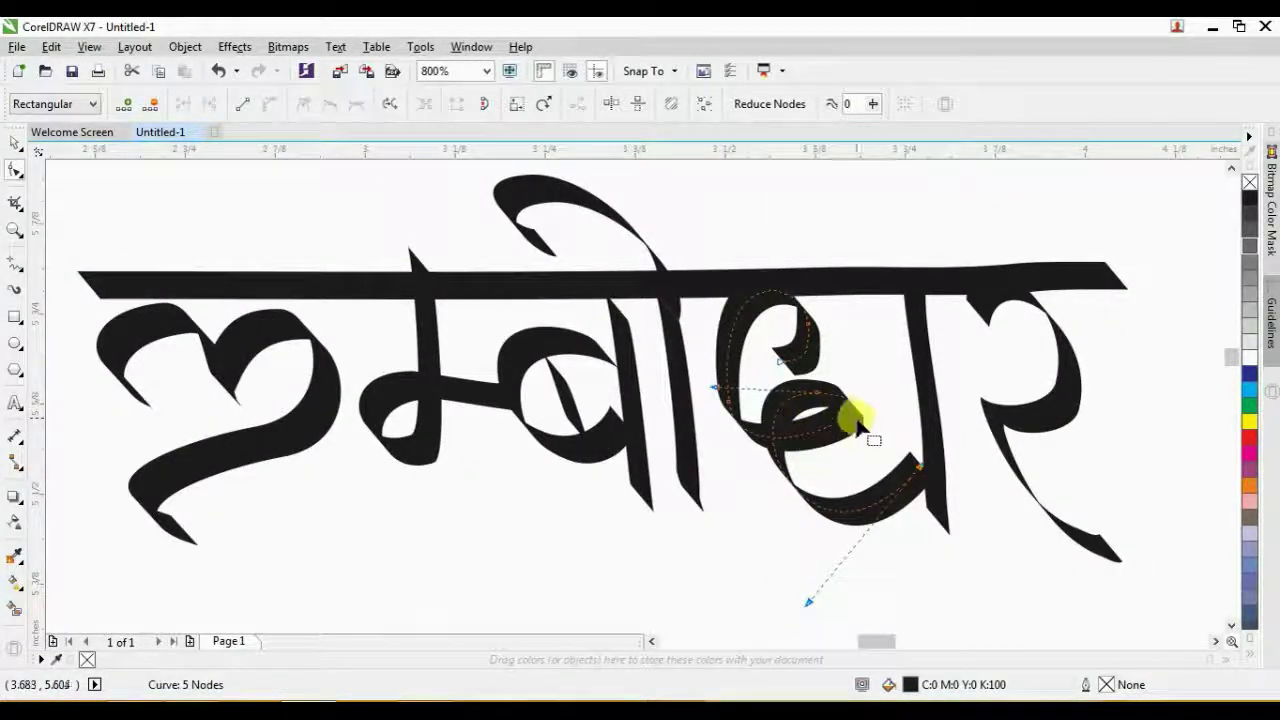
Lower the middle loop node of ध and shift its upper hook and outer curve inward toward the stem
left_click_drag(817, 393, 825, 410)
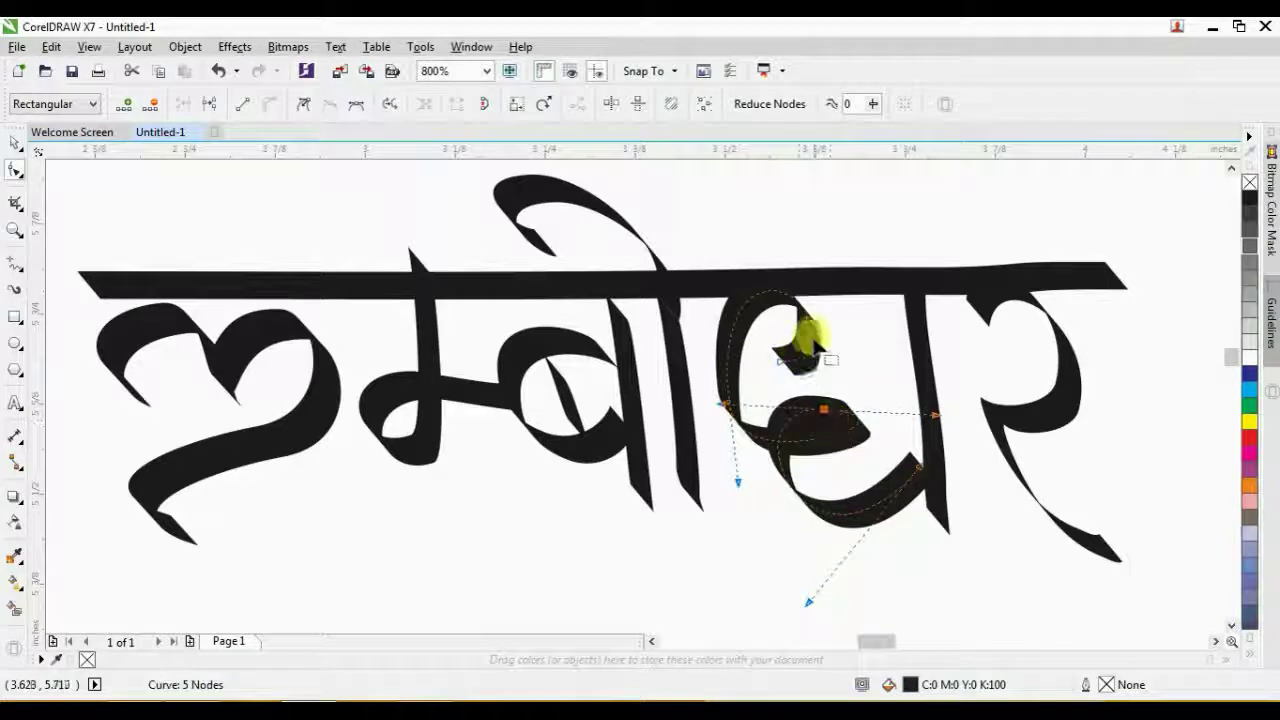
left_click_drag(850, 266, 814, 360)
left_click_drag(732, 391, 746, 399)
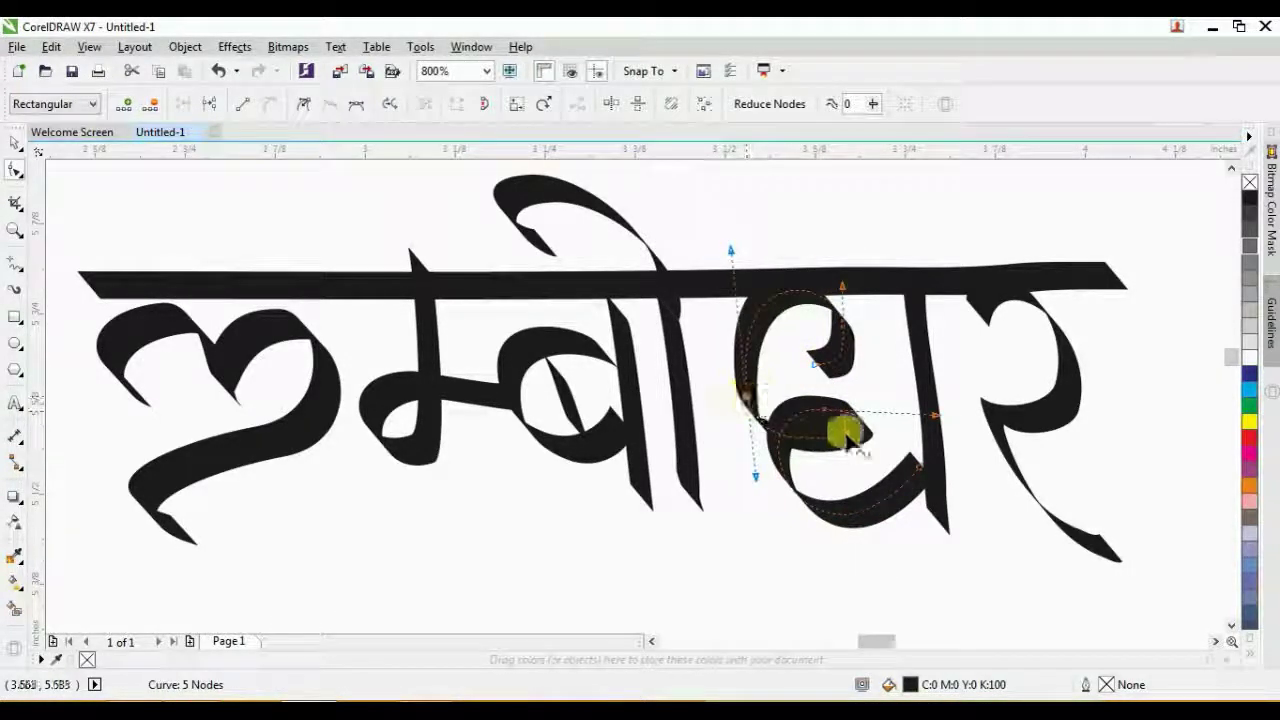
Make the middle node of ध a cusp and adjust its handle and position to tighten the loop into a solid round knot
left_click(818, 405)
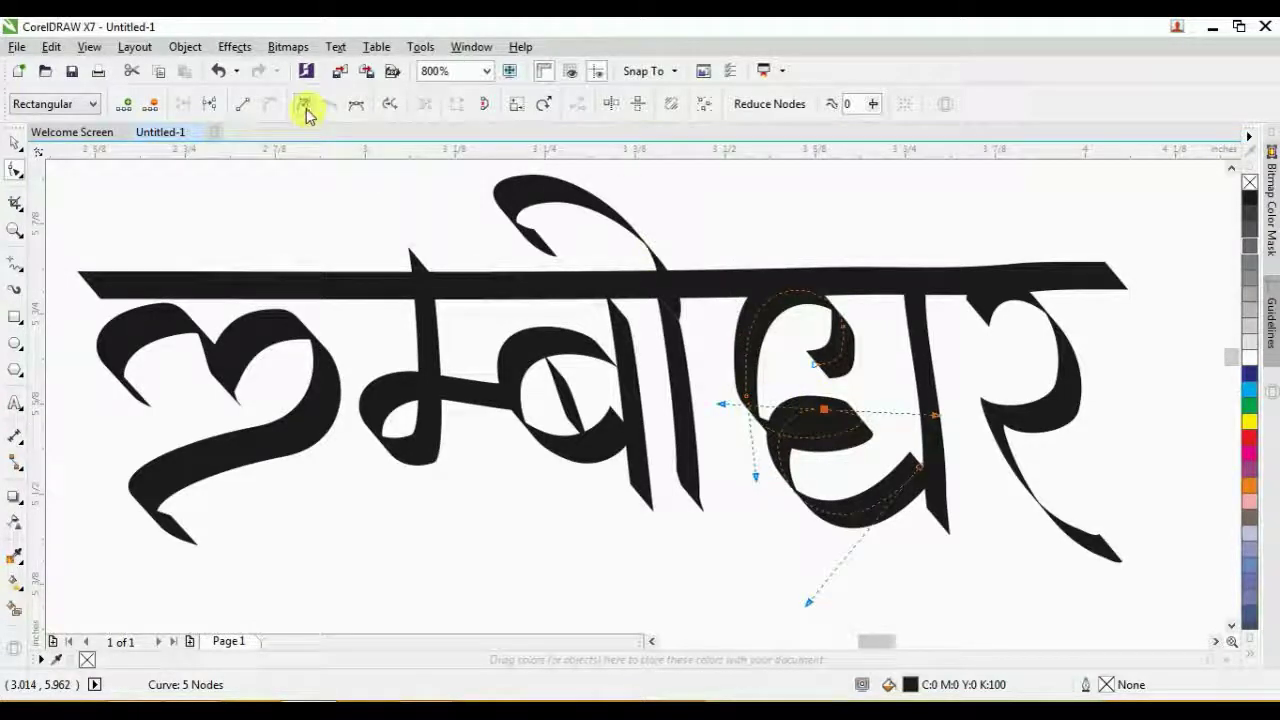
left_click(823, 409)
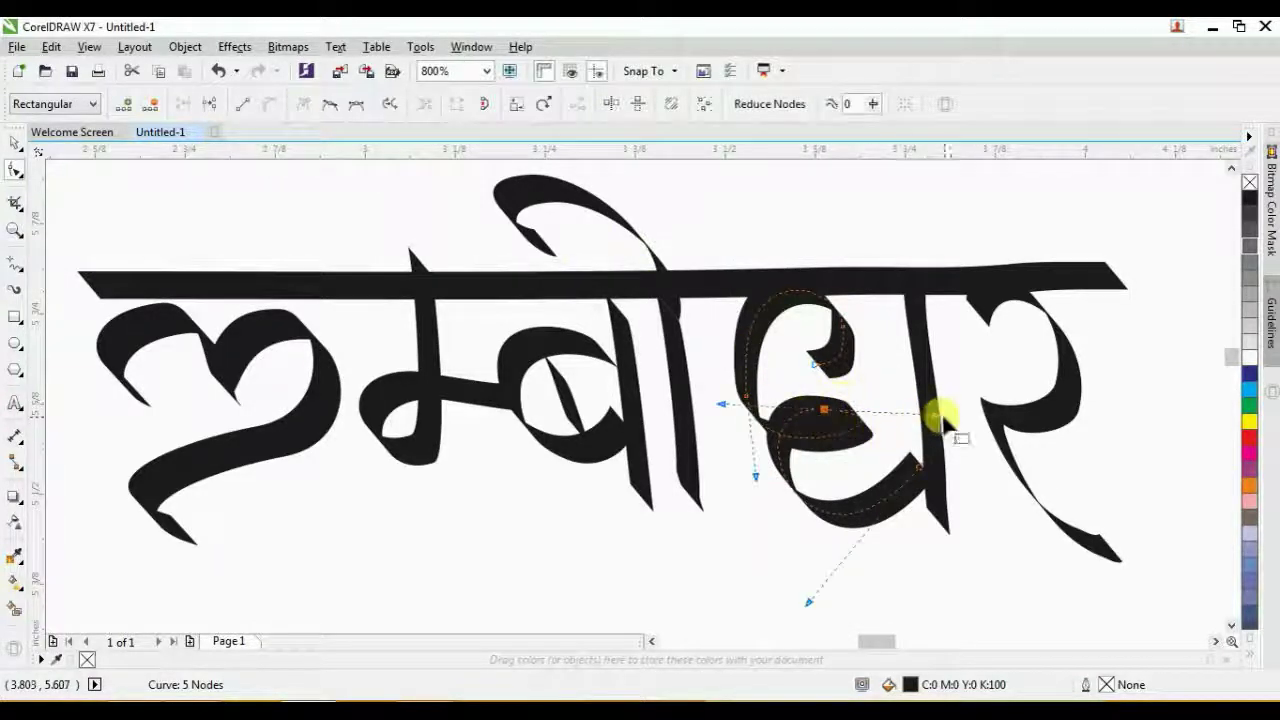
left_click_drag(937, 421, 828, 466)
left_click_drag(820, 422, 848, 403)
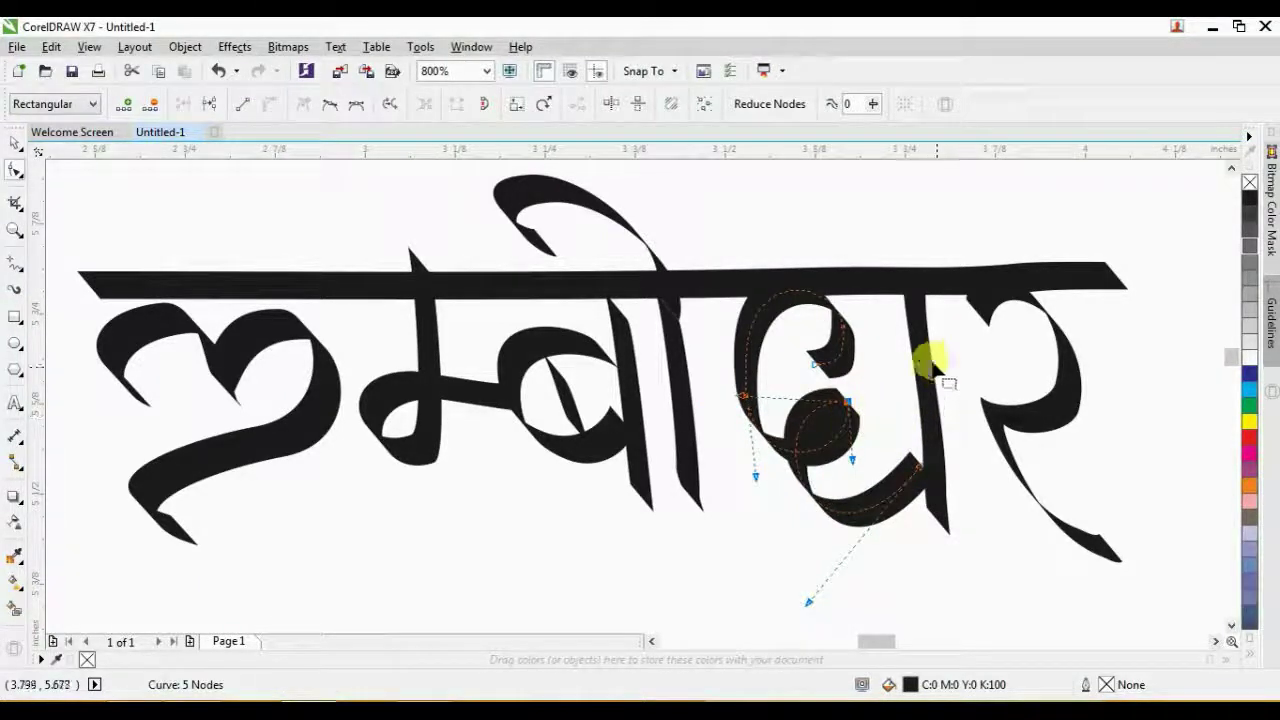
Move the starting tip and the middle notch node of र outward toward ध
left_click(1064, 344)
left_click_drag(981, 319, 967, 329)
left_click_drag(992, 411, 961, 401)
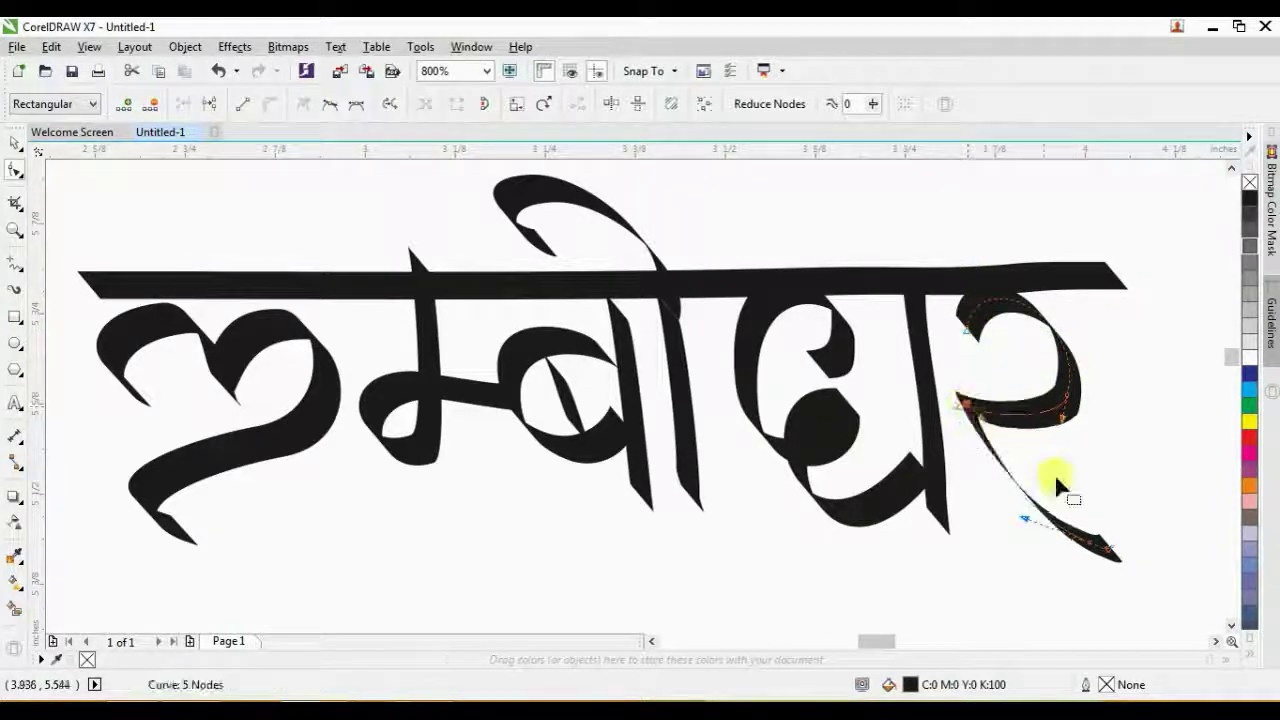
Flatten the lower end of र's tail and curve its tip slightly upward by adjusting the last nodes
left_click_drag(1026, 523, 1120, 556)
scroll(1115, 565, "up", 3)
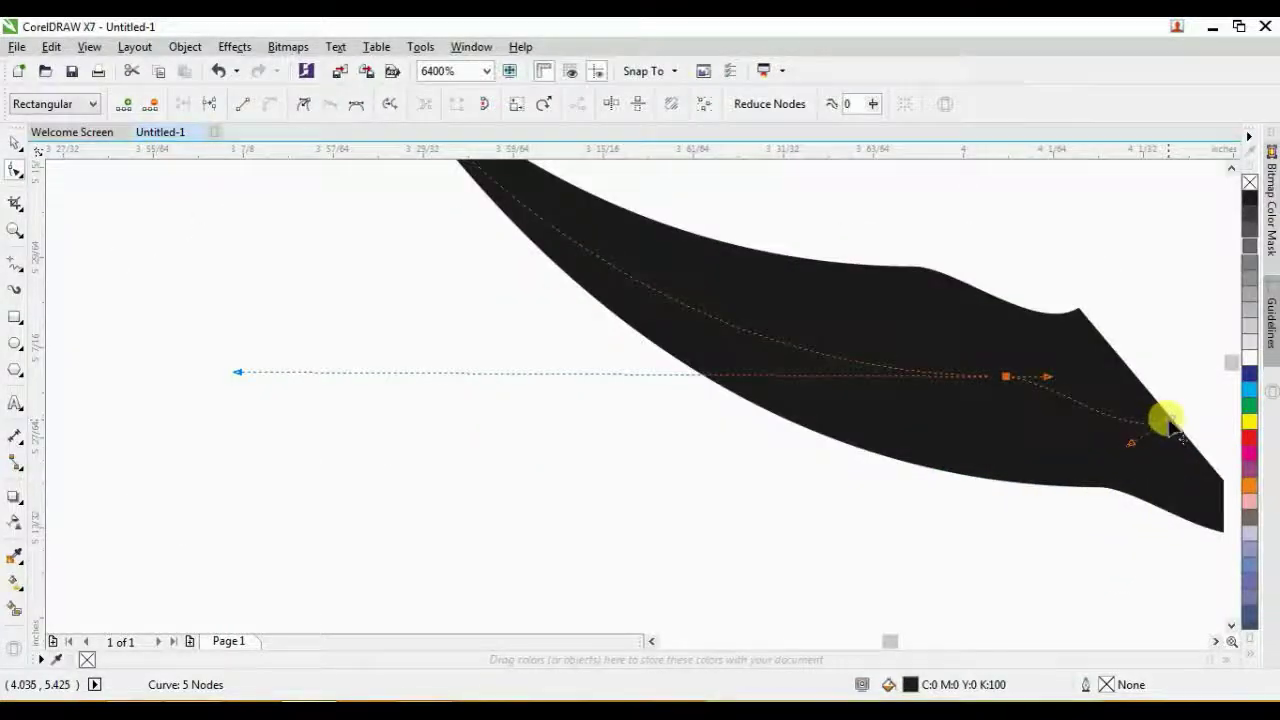
left_click_drag(1170, 422, 1152, 402)
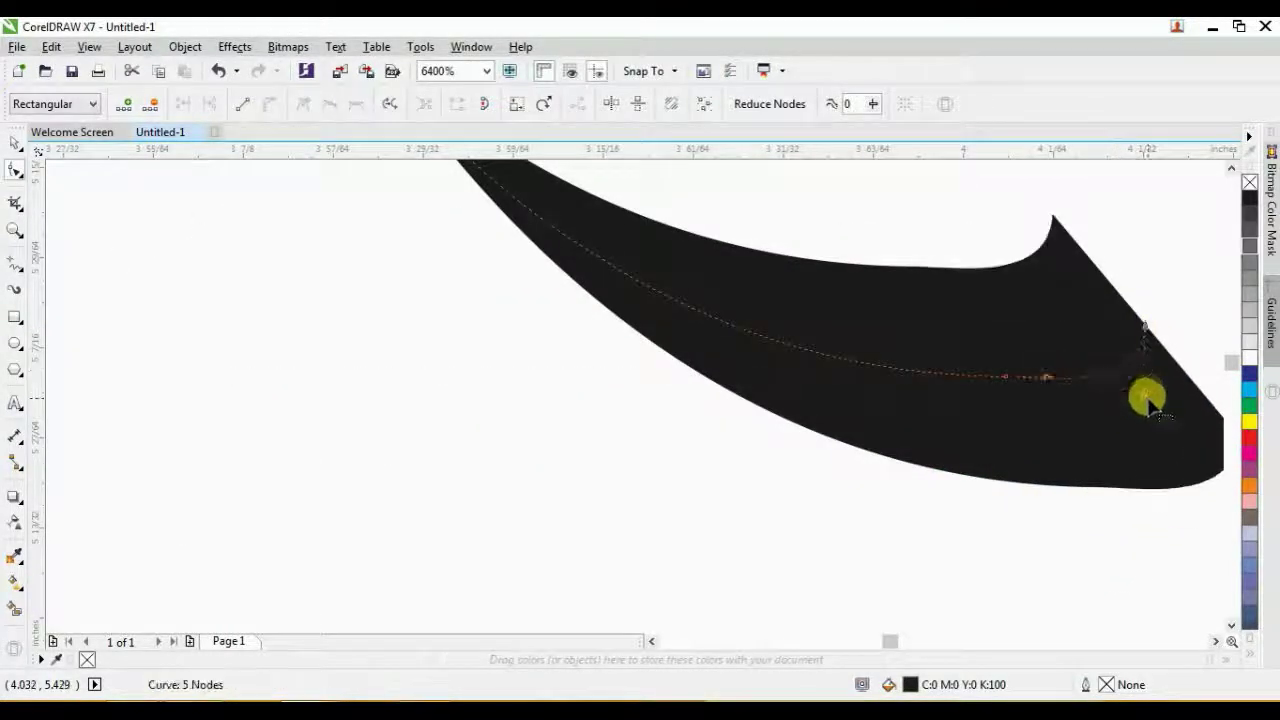
scroll(1163, 400, "down", 4)
Reshape the lower tail of ल by moving its end outward into a smooth curved tip
scroll(552, 290, "up", 1)
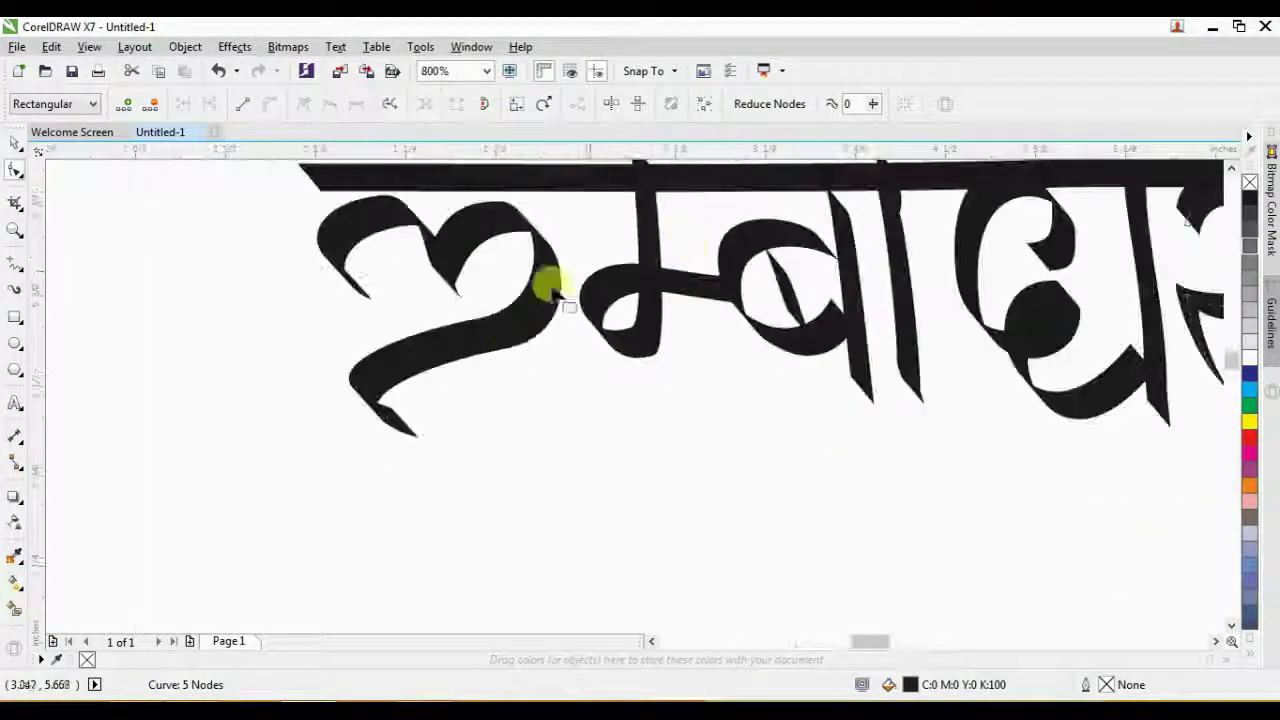
scroll(408, 400, "up", 1)
left_click(383, 445)
left_click(341, 369)
scroll(388, 434, "up", 1)
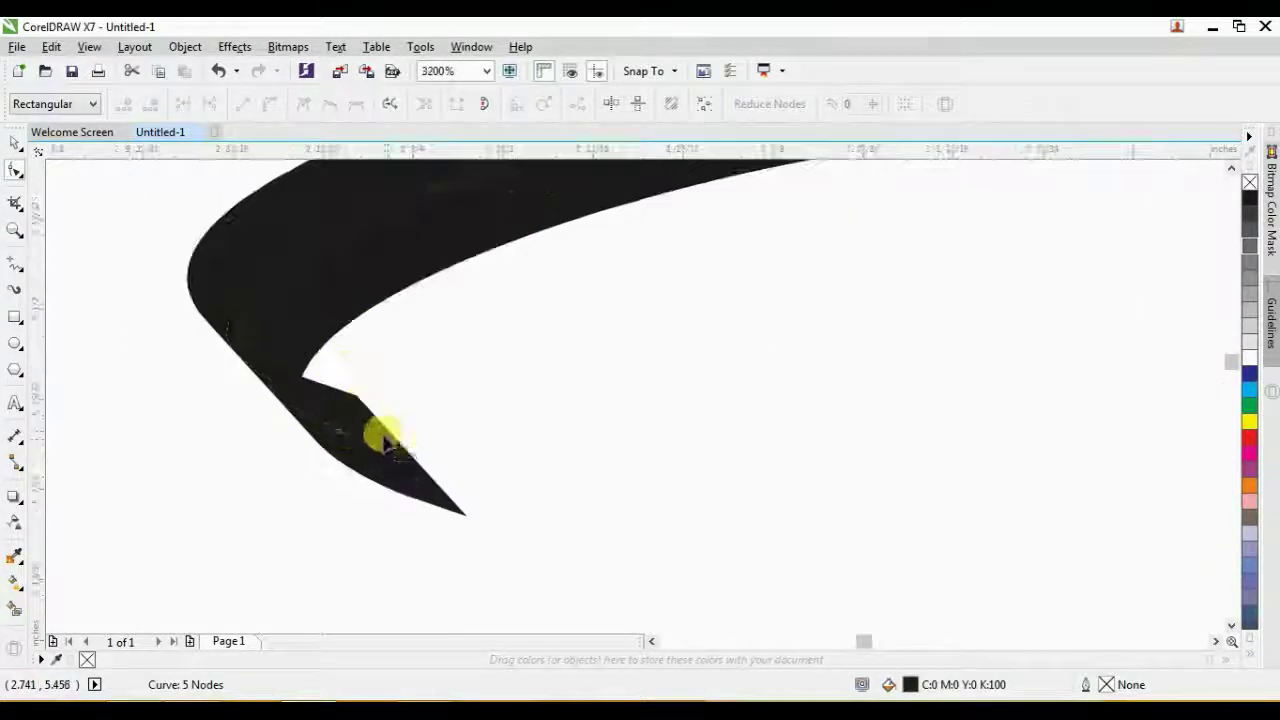
left_click(400, 452)
mouse_move(411, 455)
left_mouse_down()
mouse_move(467, 402)
mouse_move(420, 440)
mouse_move(480, 500)
left_mouse_up()
scroll(443, 432, "up", 2)
scroll(474, 437, "down", 4)
Examine the whole word up close for the balance of its letters, stems and headline
left_click(738, 328)
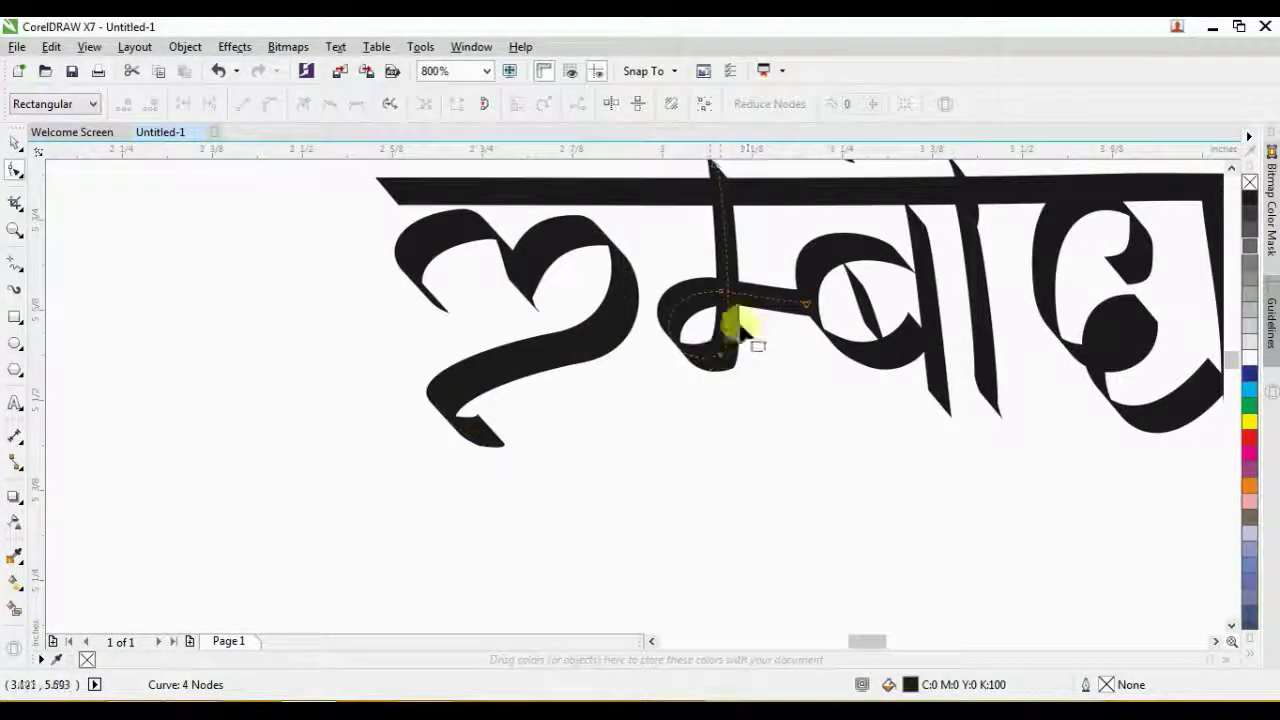
key("space")
key("space")
scroll(760, 295, "down", 2)
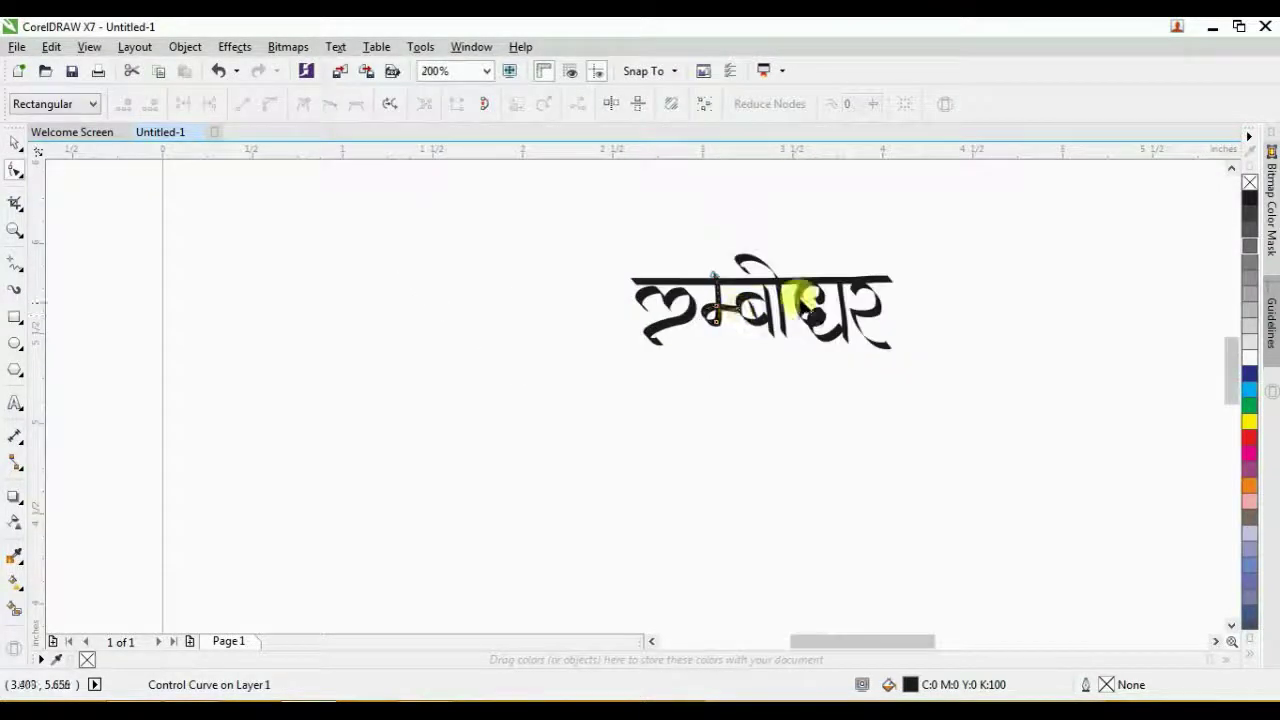
key("z")
mouse_move(609, 239)
left_mouse_down()
mouse_move(812, 367)
mouse_move(926, 372)
left_mouse_up()
key("space")
key("Escape")
left_click(728, 309)
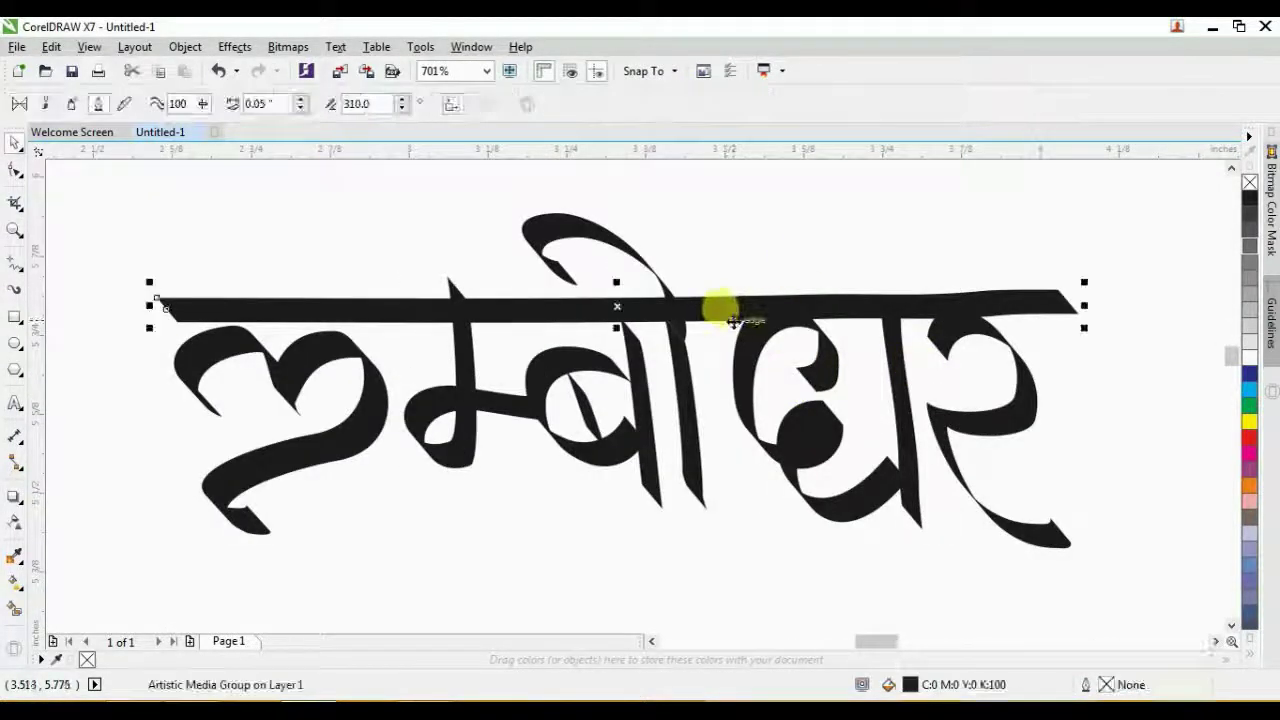
Convert the curved first stem of बो to a straight line
left_click(630, 435)
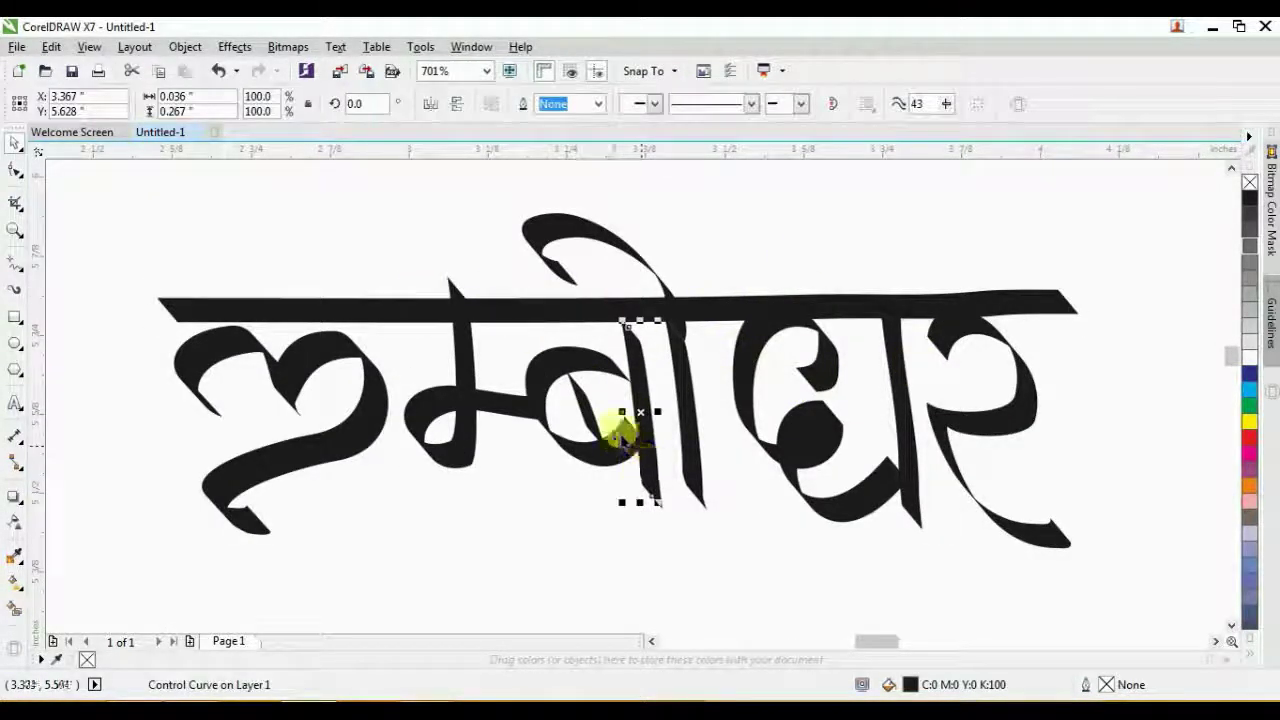
left_click(16, 291)
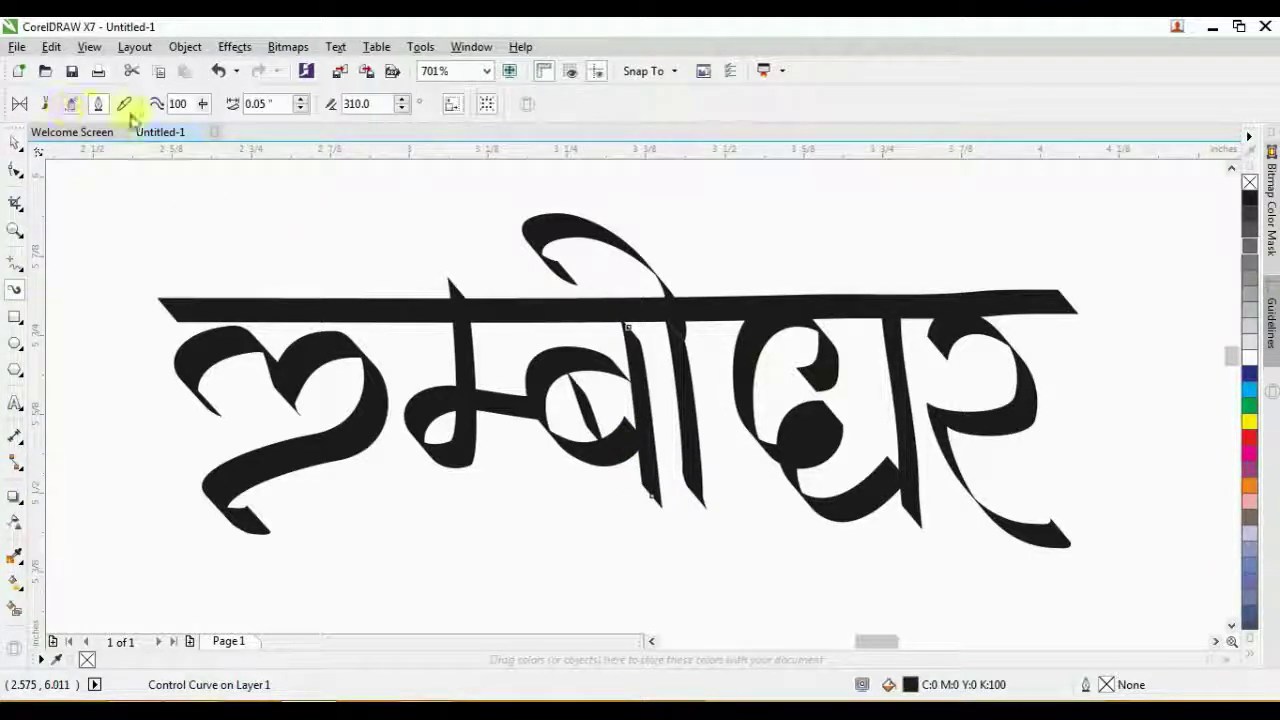
left_click(16, 173)
left_click(638, 424)
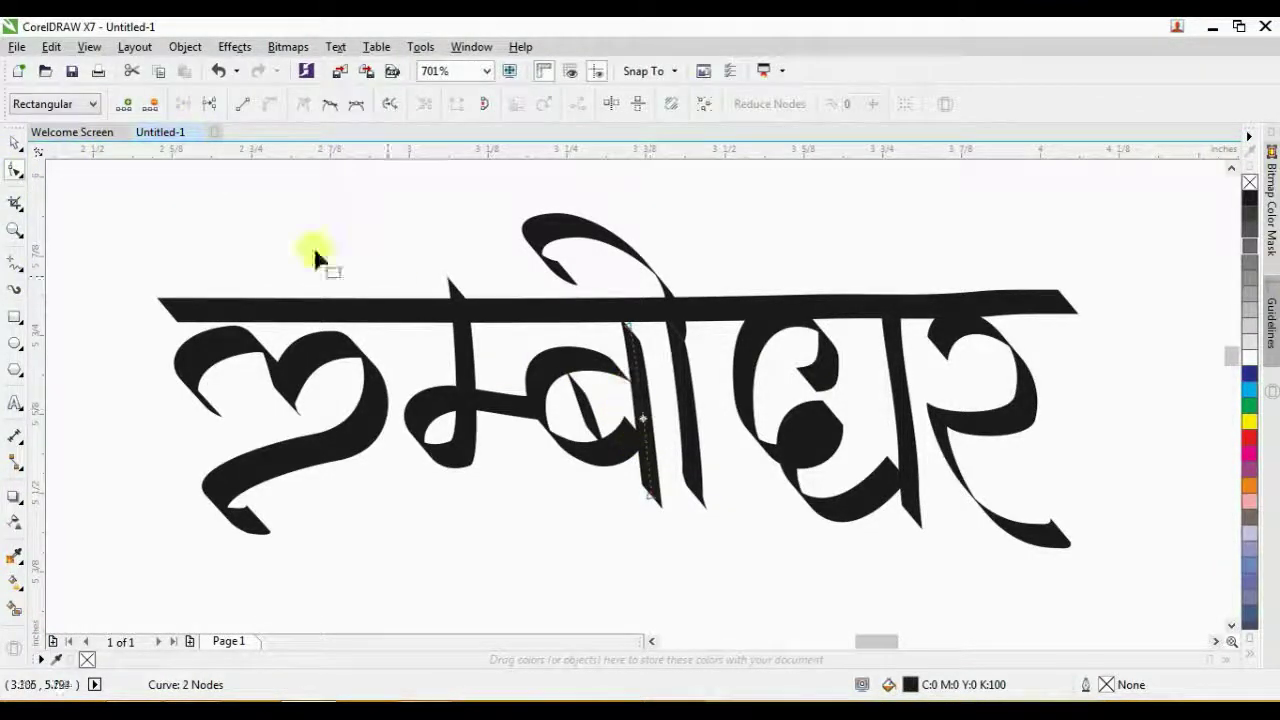
left_click(243, 105)
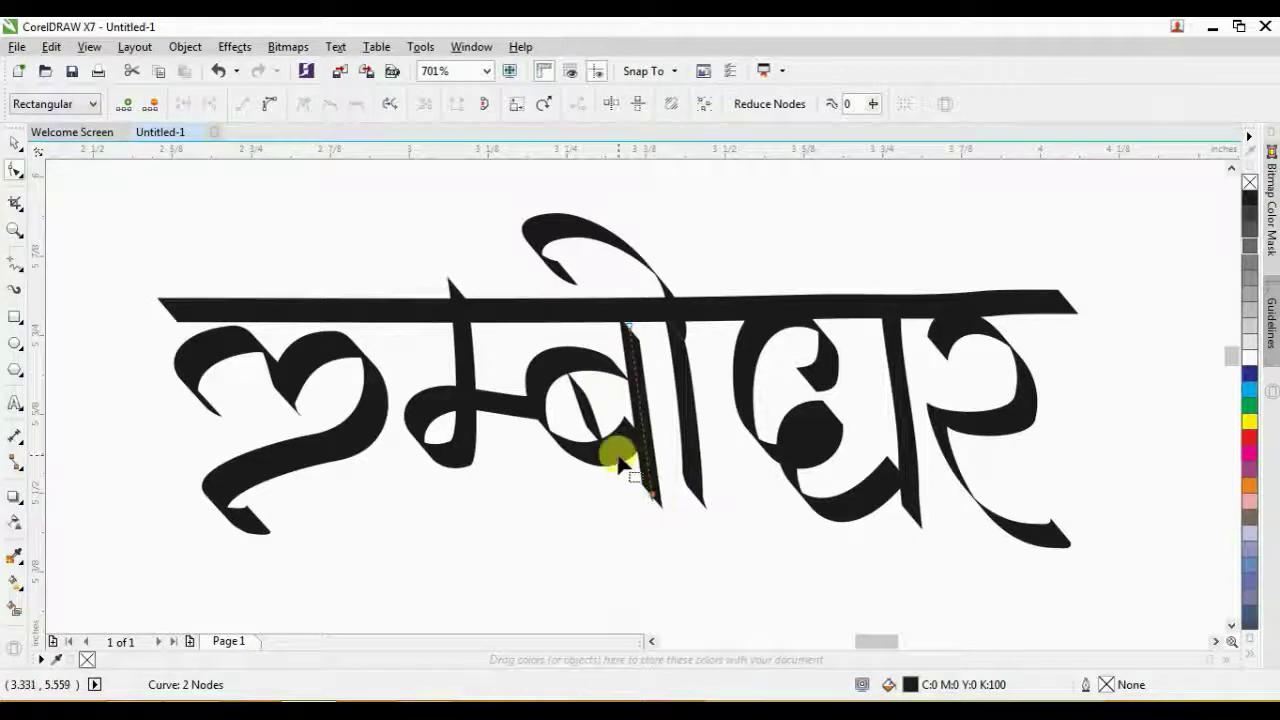
Make the first stem of बो vertical by shifting its lower end and extend its top up through the headline
mouse_move(619, 463)
left_mouse_down()
mouse_move(642, 488)
mouse_move(628, 498)
left_mouse_up()
scroll(630, 380, "up", 3)
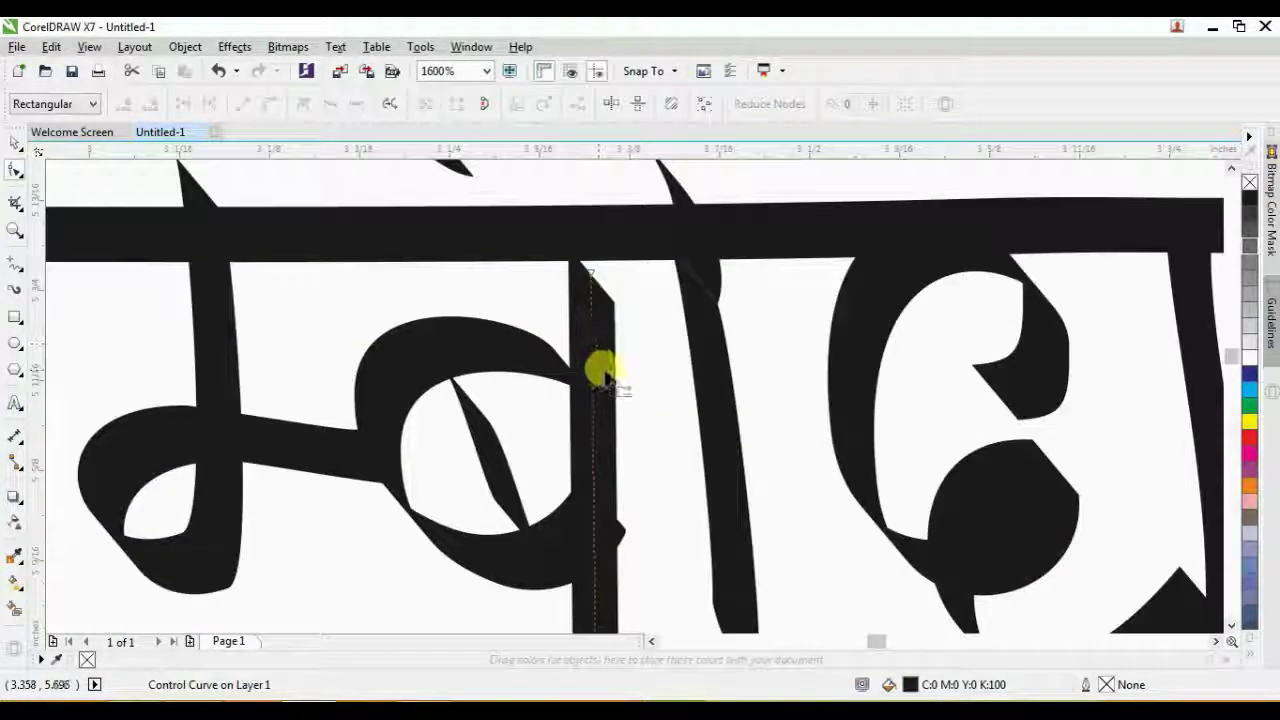
mouse_move(588, 274)
left_mouse_down()
mouse_move(596, 240)
mouse_move(594, 257)
left_mouse_up()
scroll(592, 250, "down", 2)
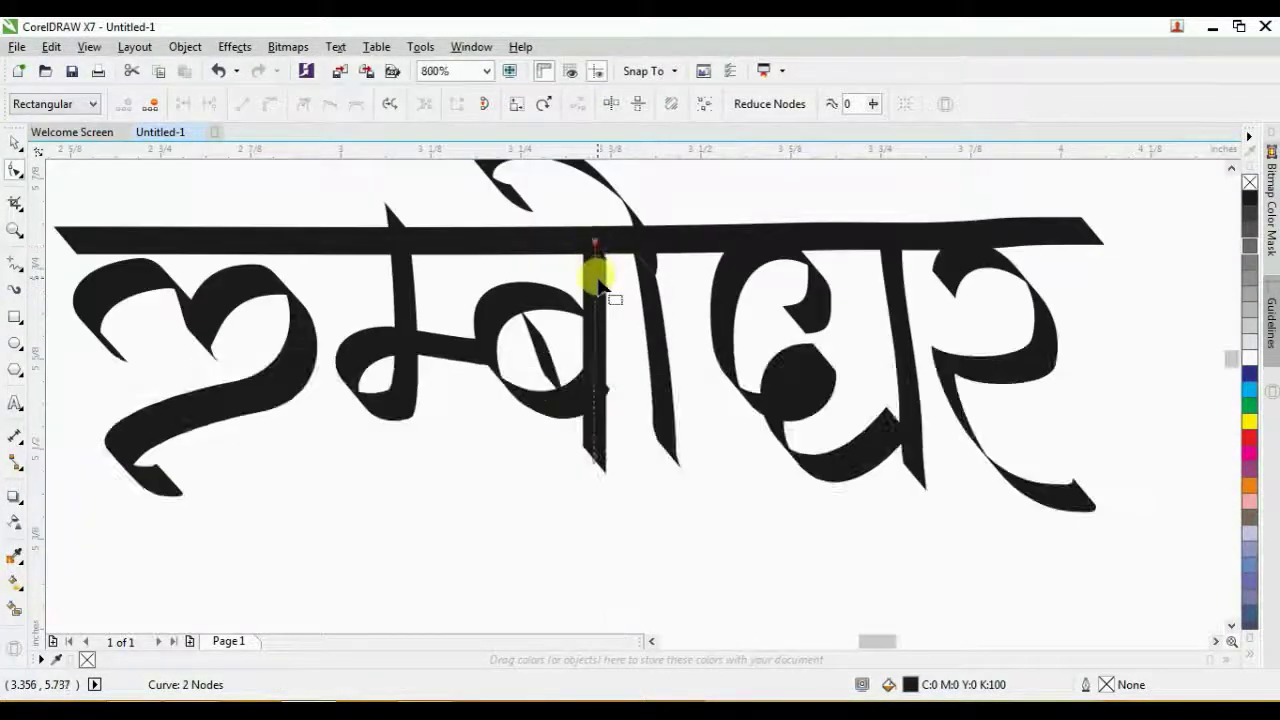
Replace the slanted second stem of बो with a copy of the vertical first stem
key("space")
left_click(643, 318)
key("Delete")
left_click(590, 335)
mouse_move(588, 338)
left_mouse_down()
mouse_move(643, 337)
mouse_move(634, 343)
mouse_move(883, 392)
left_mouse_up()
left_click(705, 428)
Delete the slanted stem of ध and place a copy of the vertical stem there
left_click(893, 390)
key("Delete")
key("ctrl+z")
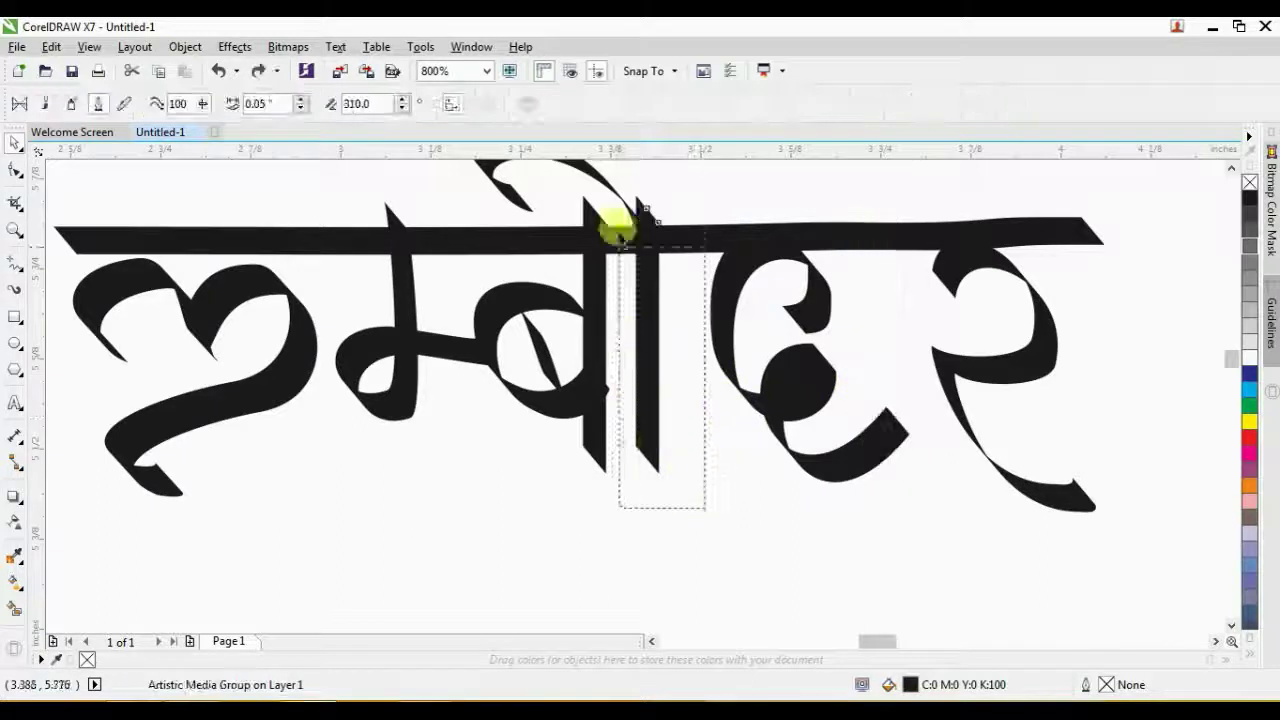
mouse_move(640, 323)
left_mouse_down()
mouse_move(886, 340)
mouse_move(876, 372)
left_mouse_up()
Squash the curved body of ध vertically from its lower edge and widen it slightly beside the vertical stem
left_click(806, 386)
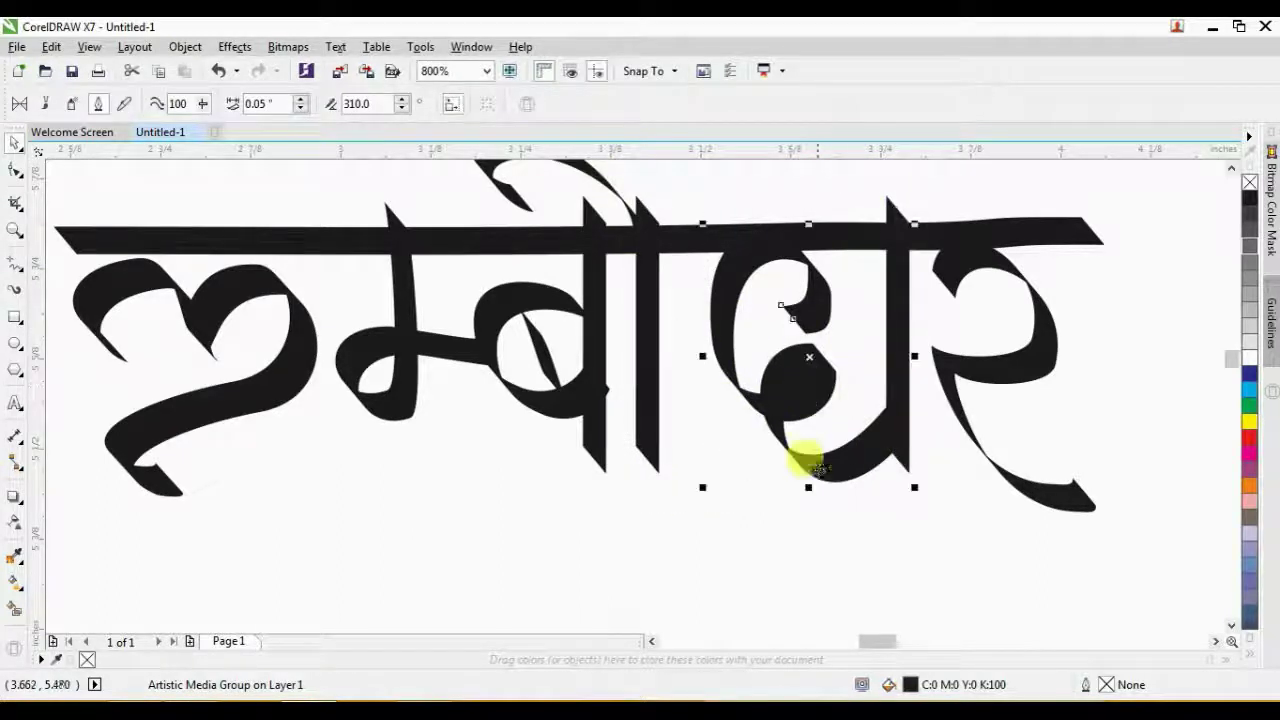
left_click_drag(808, 489, 812, 432)
left_click_drag(705, 327, 694, 320)
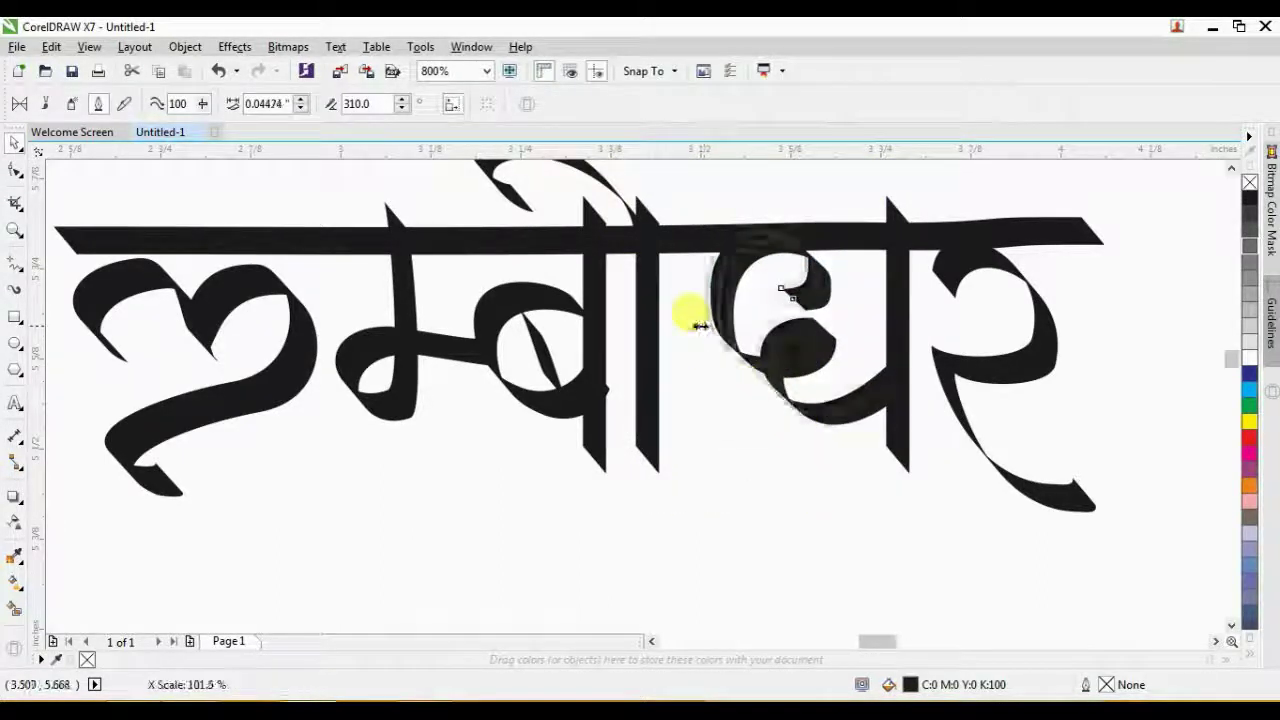
Delete the single long headline stroke running across all the letters
left_click(1042, 238)
scroll(622, 310, "down", 2)
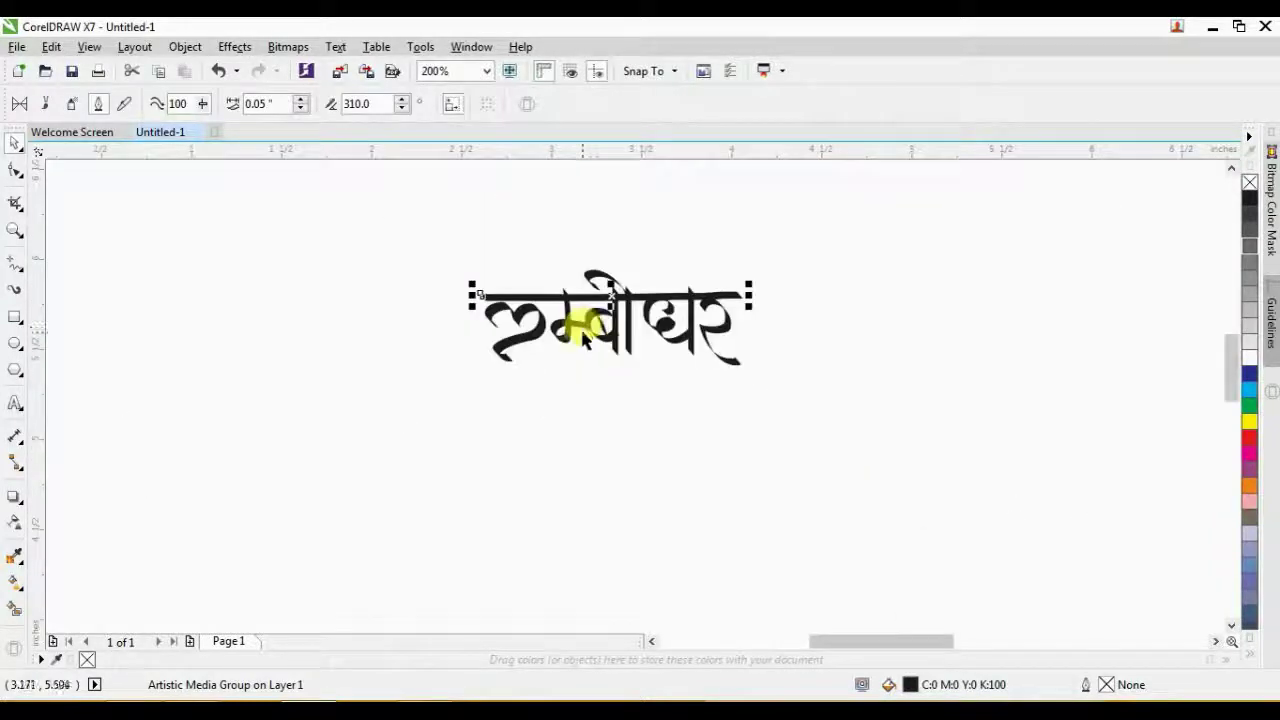
scroll(584, 322, "up", 1)
key("Delete")
key("z")
left_click_drag(360, 214, 1008, 440)
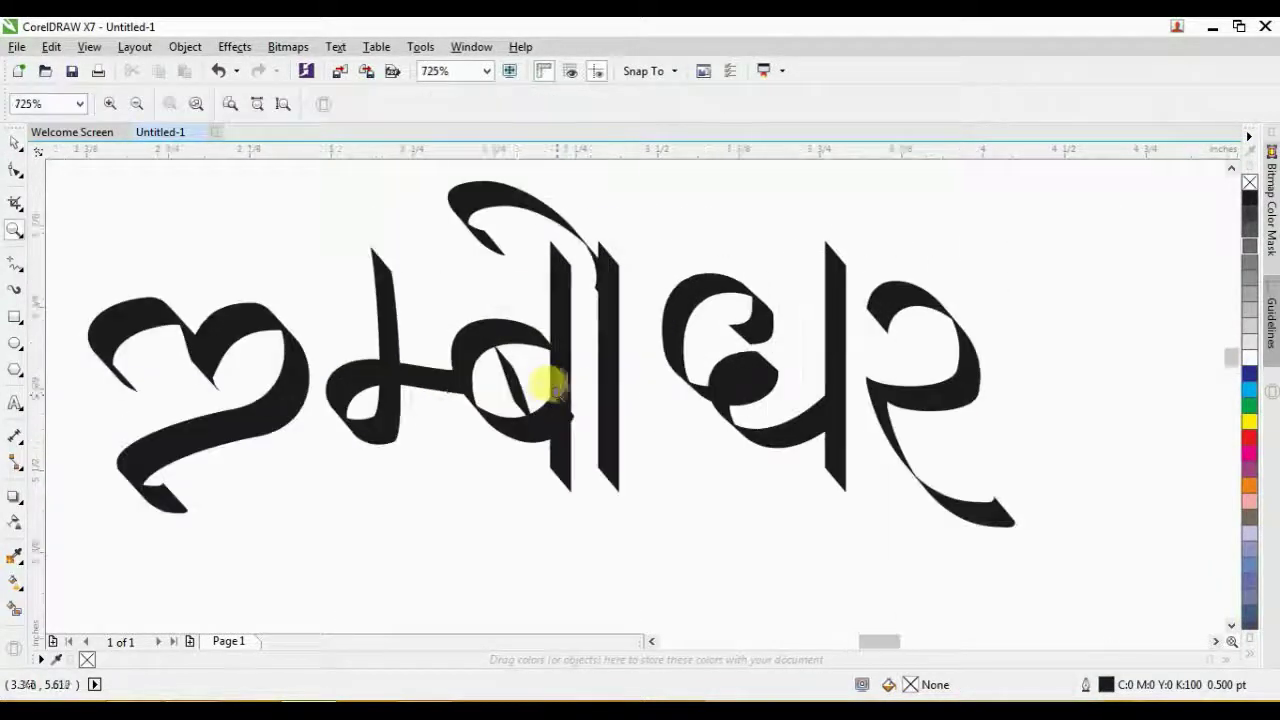
Draw a short vertical Artistic Media stem rising from the second loop of ल
key("space")
scroll(264, 327, "up", 1)
key("space")
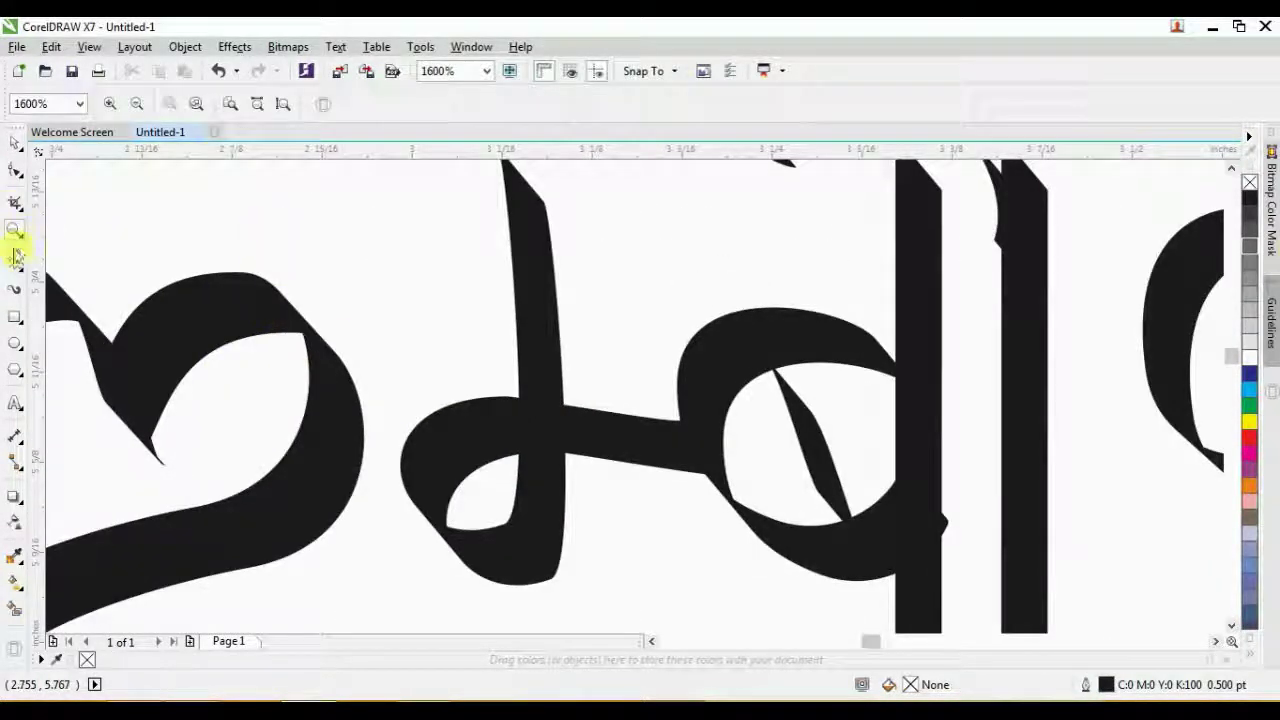
left_click(15, 289)
left_click_drag(295, 190, 298, 330)
left_click(17, 172)
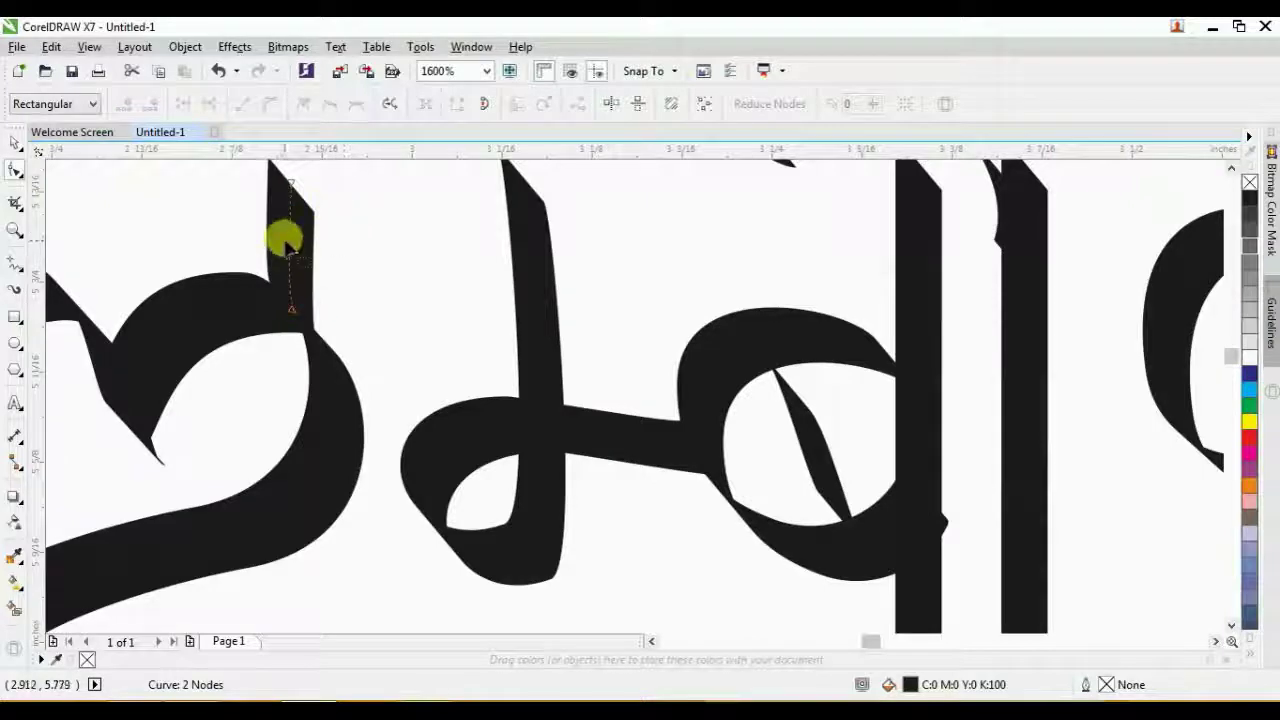
scroll(366, 305, "down", 2)
Nudge the curved matra above बो slightly upward
key("space")
left_click(366, 235)
key("z")
left_click_drag(186, 234, 829, 440)
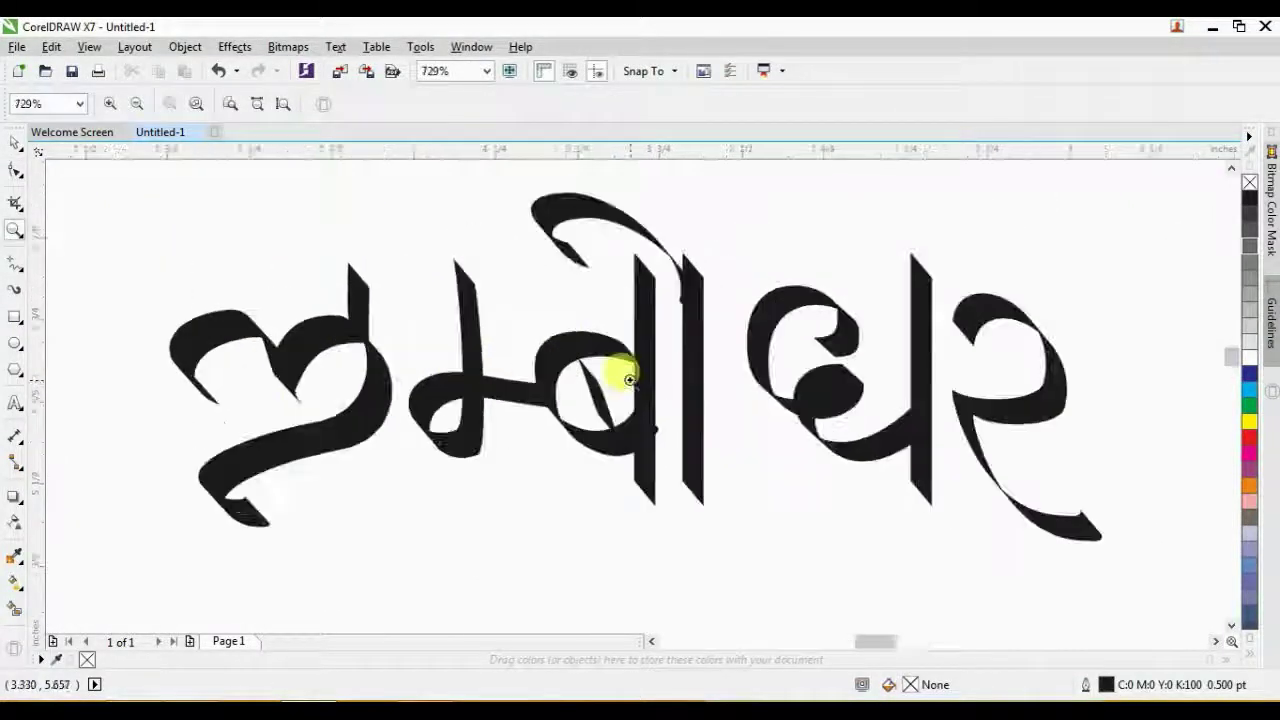
key("space")
left_click_drag(627, 240, 630, 230)
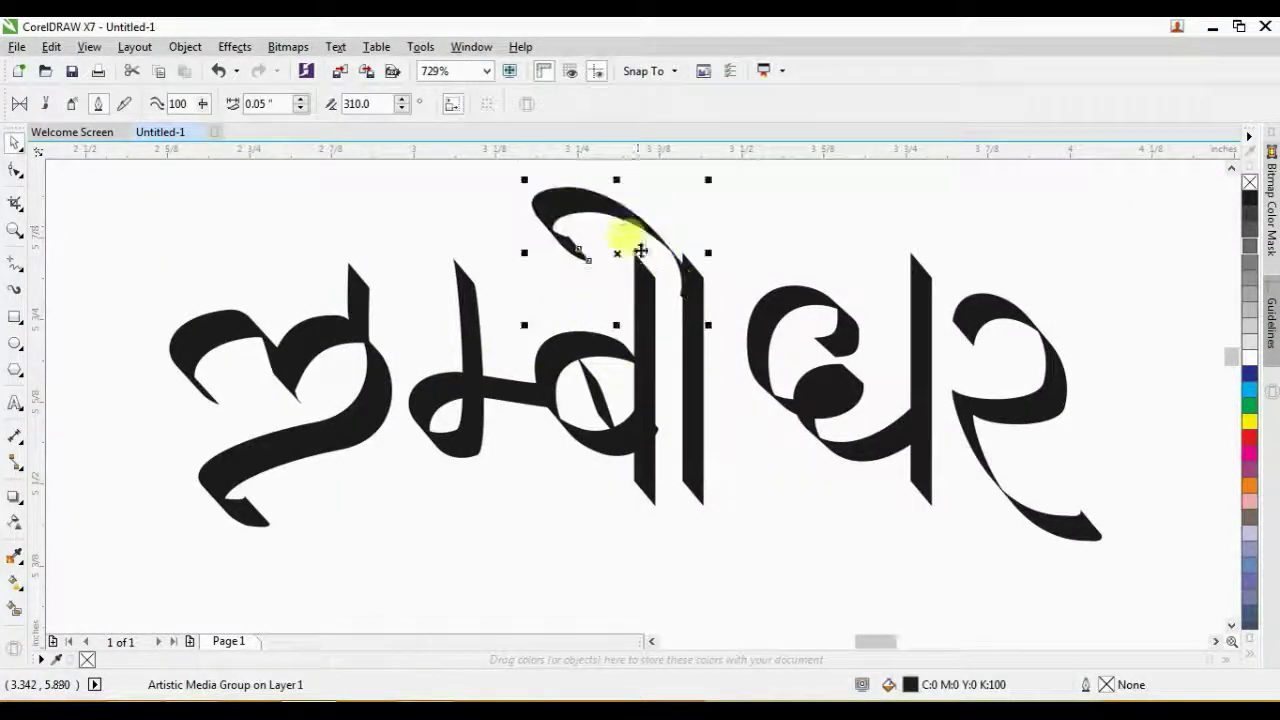
Draw a new headline over the word as six separate calligraphic strokes with narrow slanted gaps between them
key("z")
mouse_move(179, 242)
left_mouse_down()
mouse_move(214, 329)
mouse_move(1118, 541)
left_mouse_up()
key("space")
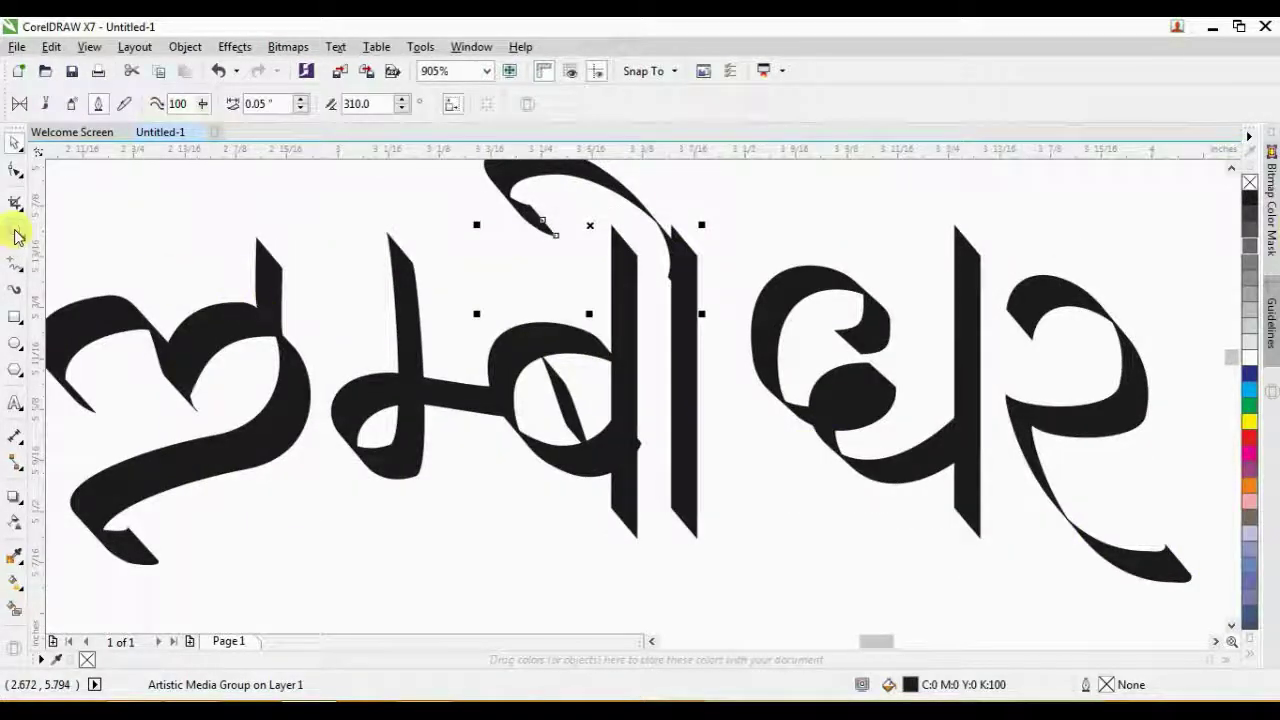
mouse_move(55, 224)
left_mouse_down()
mouse_move(293, 244)
mouse_move(800, 236)
left_mouse_up()
mouse_move(776, 218)
left_mouse_down()
mouse_move(808, 229)
mouse_move(1177, 224)
left_mouse_up()
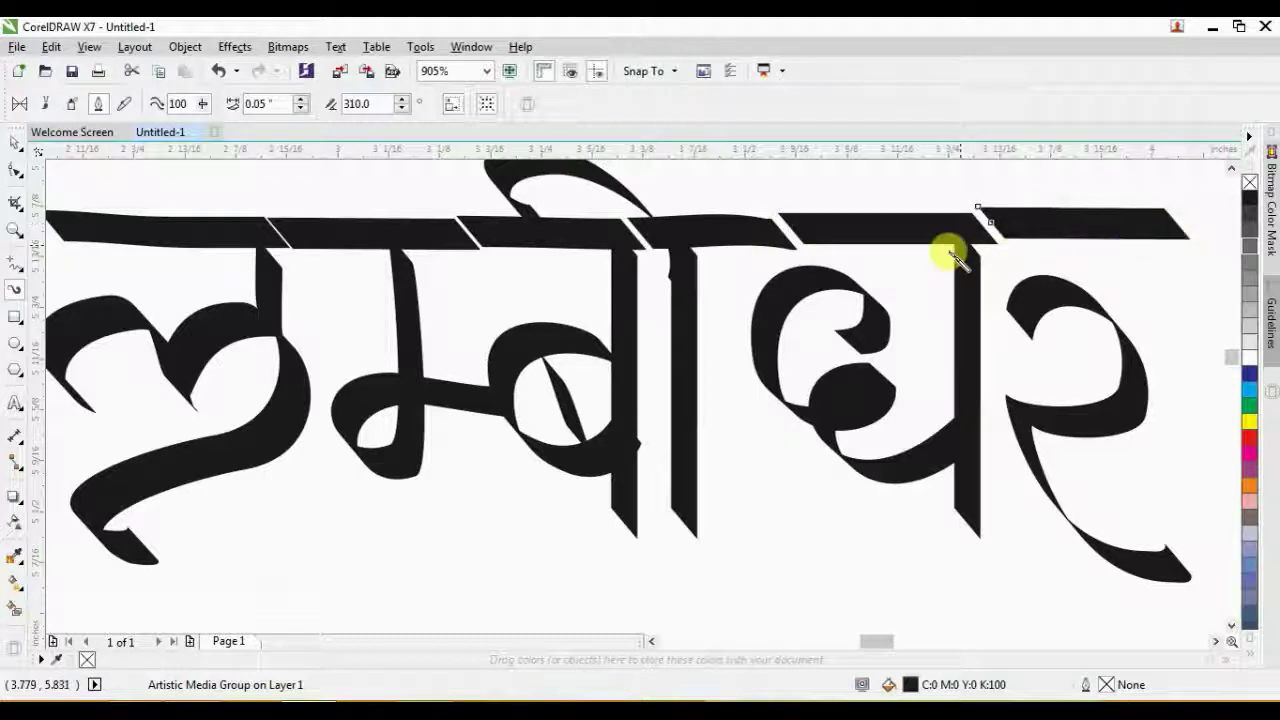
Raise र so its top meets the headline, and shift the curved body of ध slightly upward
key("space")
left_click_drag(1141, 353, 1142, 322)
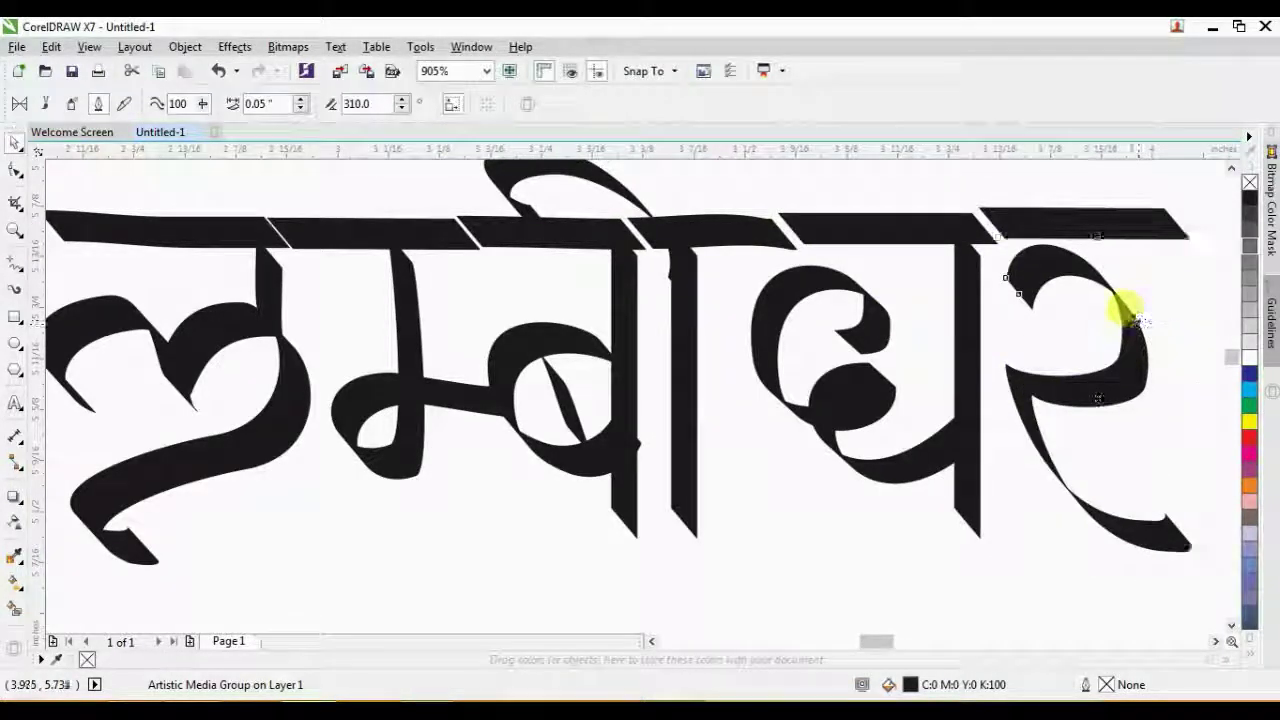
left_click(871, 306)
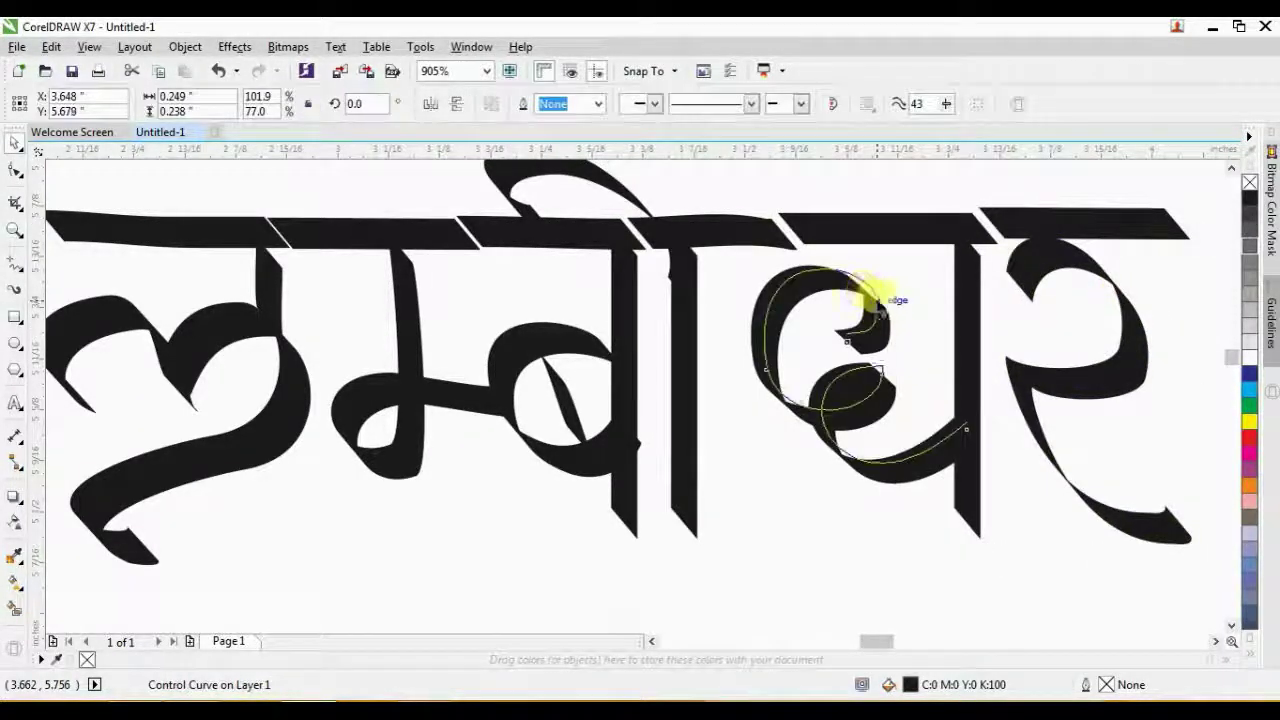
Raise the second stem of बो slightly and shorten both of the letter's vertical stems at their lower ends
left_click(680, 343)
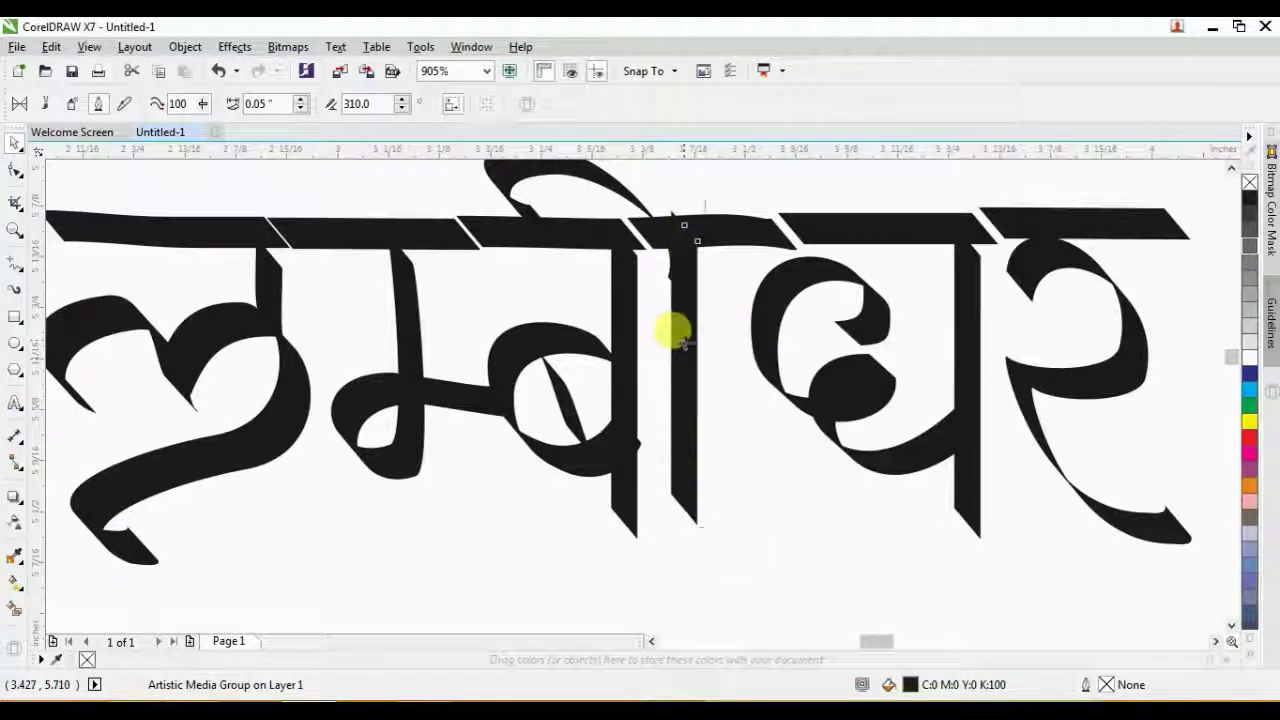
left_click(638, 420, "shift")
left_click_drag(655, 541, 655, 507)
left_click(585, 465)
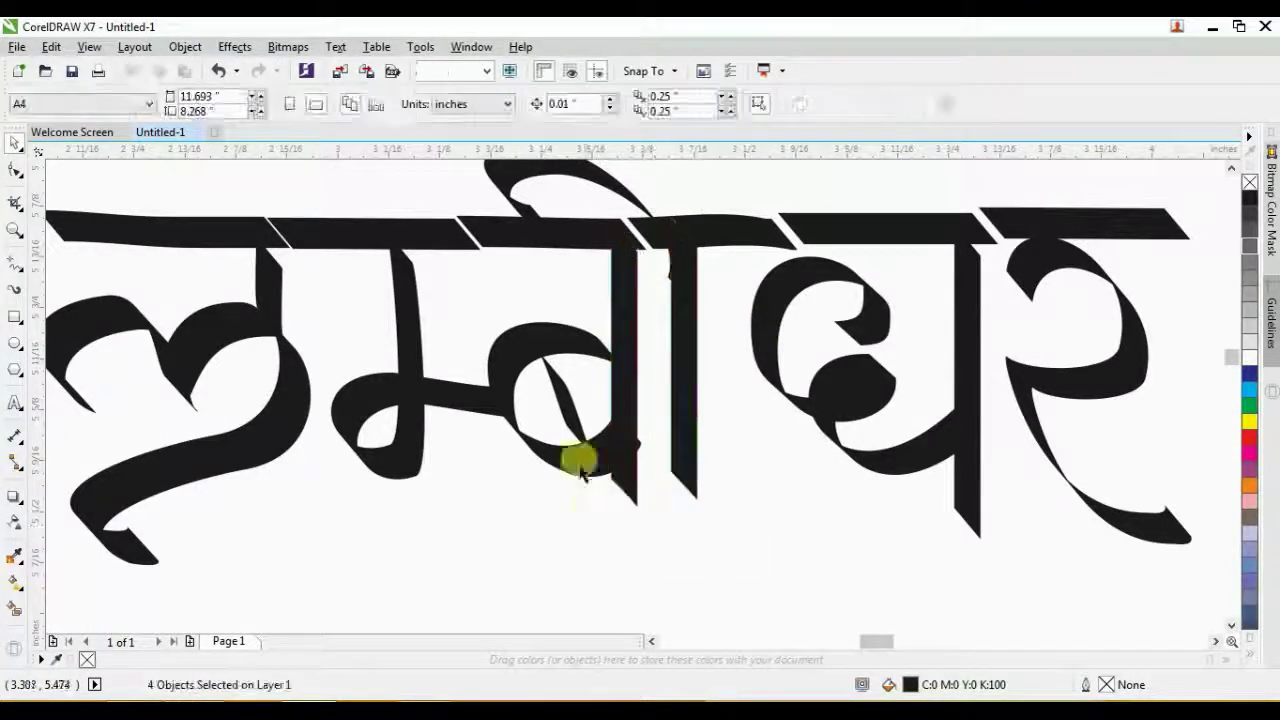
left_click_drag(568, 459, 566, 438)
key("ctrl+z")
Select all the strokes of the round bowl of बो together and move them up toward the headline
left_click_drag(494, 504, 669, 303)
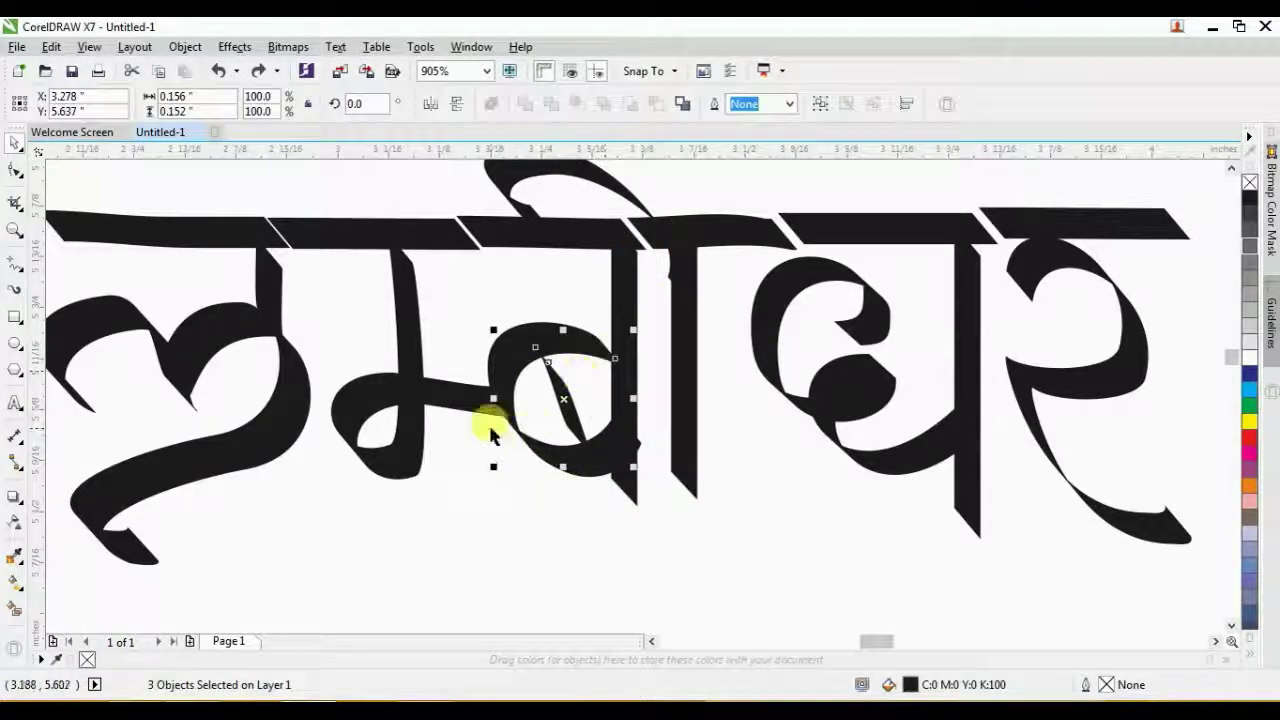
left_click(441, 388, "shift")
left_click_drag(471, 506, 655, 303)
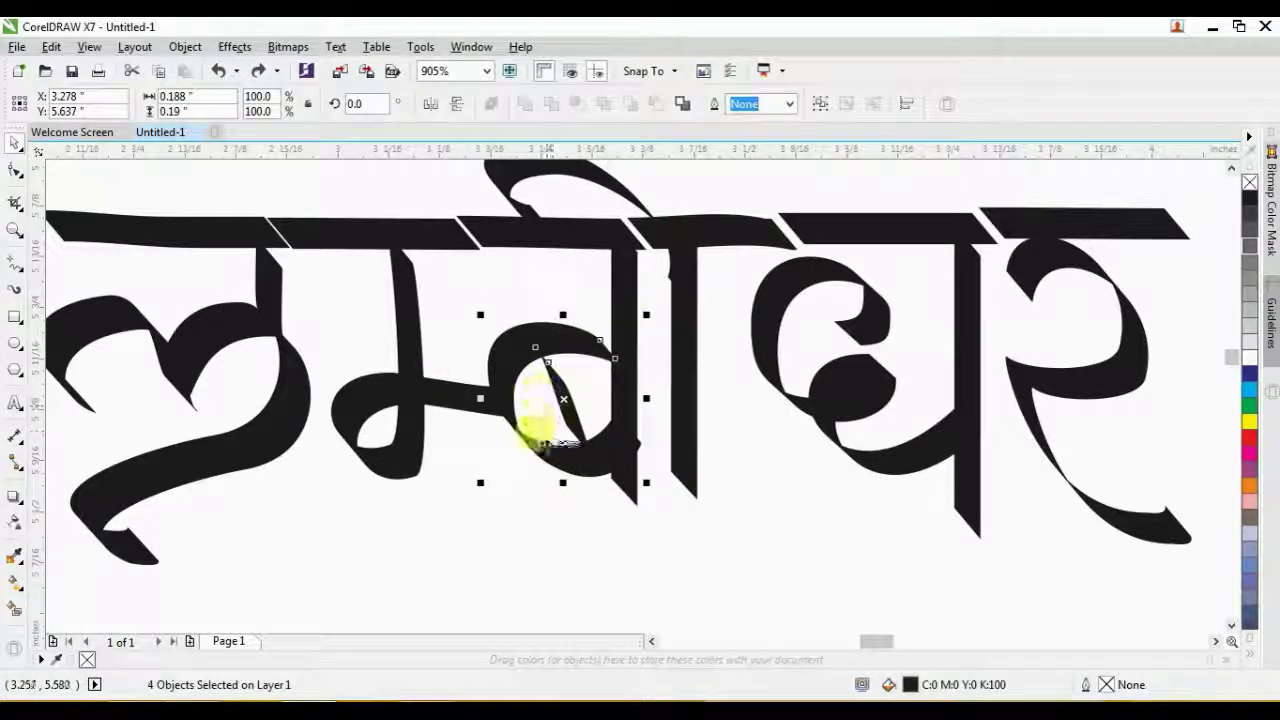
left_click_drag(549, 449, 551, 421)
Reduce the height of म from its lower edge so its loop aligns with the bowl of बो
left_click(400, 449)
left_click_drag(423, 479, 424, 456)
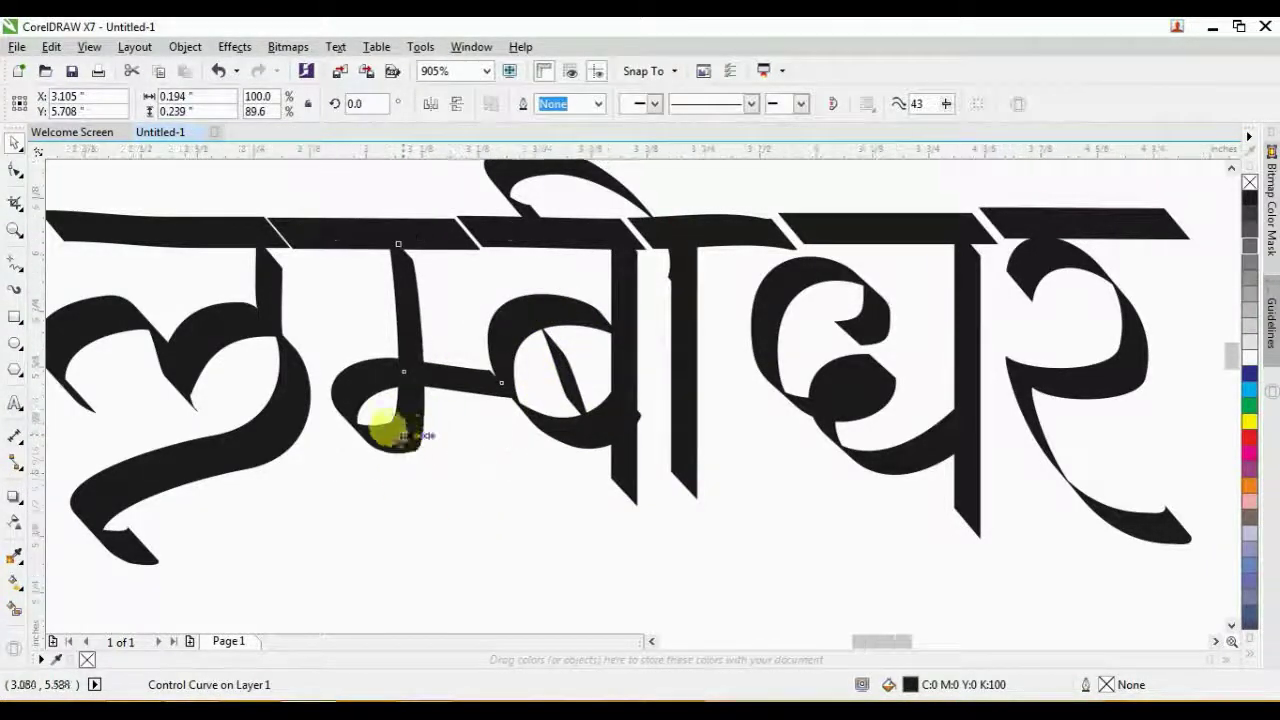
Add a horizontal guideline along the lower edge of the letter bowls
scroll(402, 441, "down", 2)
left_click(547, 165)
left_click_drag(547, 165, 537, 443)
Move ध together with its headline segment closer to बो, resting its curved body on the guideline
key("z")
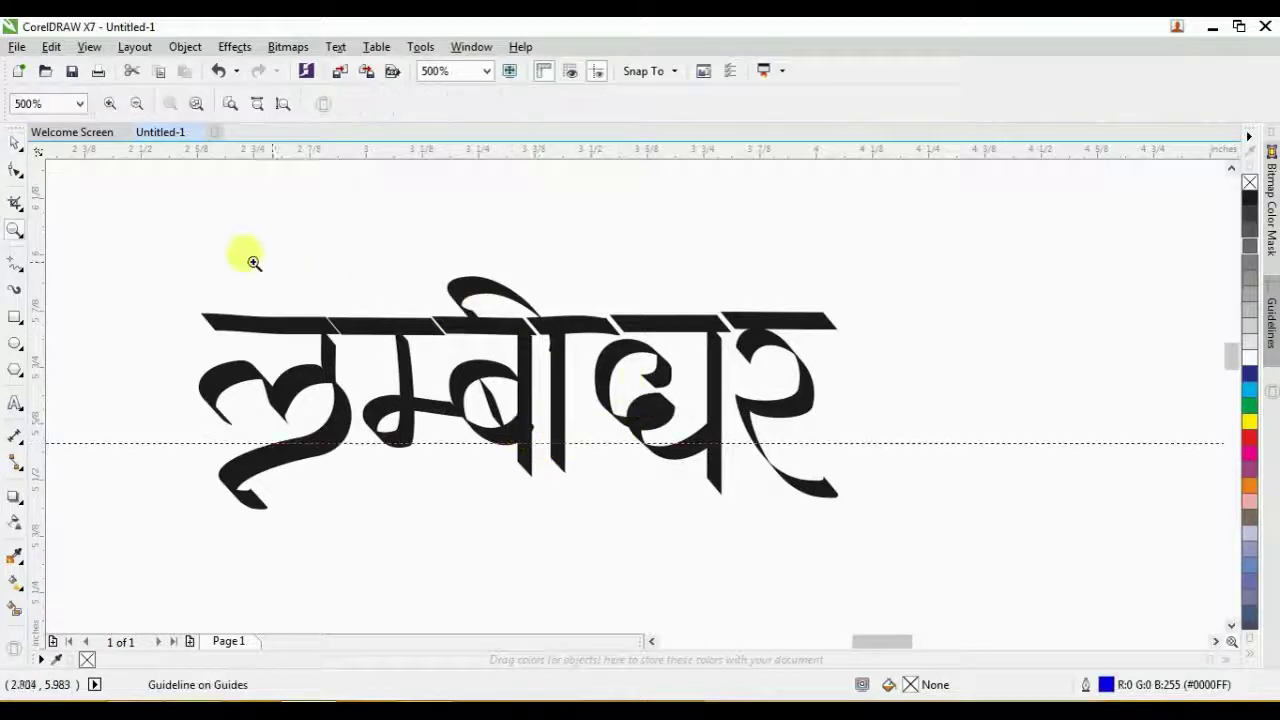
left_click_drag(790, 485, 803, 502)
key("space")
left_click(922, 505)
mouse_move(950, 545)
left_mouse_down()
mouse_move(957, 519)
mouse_move(905, 365)
mouse_move(925, 352)
left_mouse_up()
scroll(1000, 491, "down", 5)
scroll(933, 432, "up", 5)
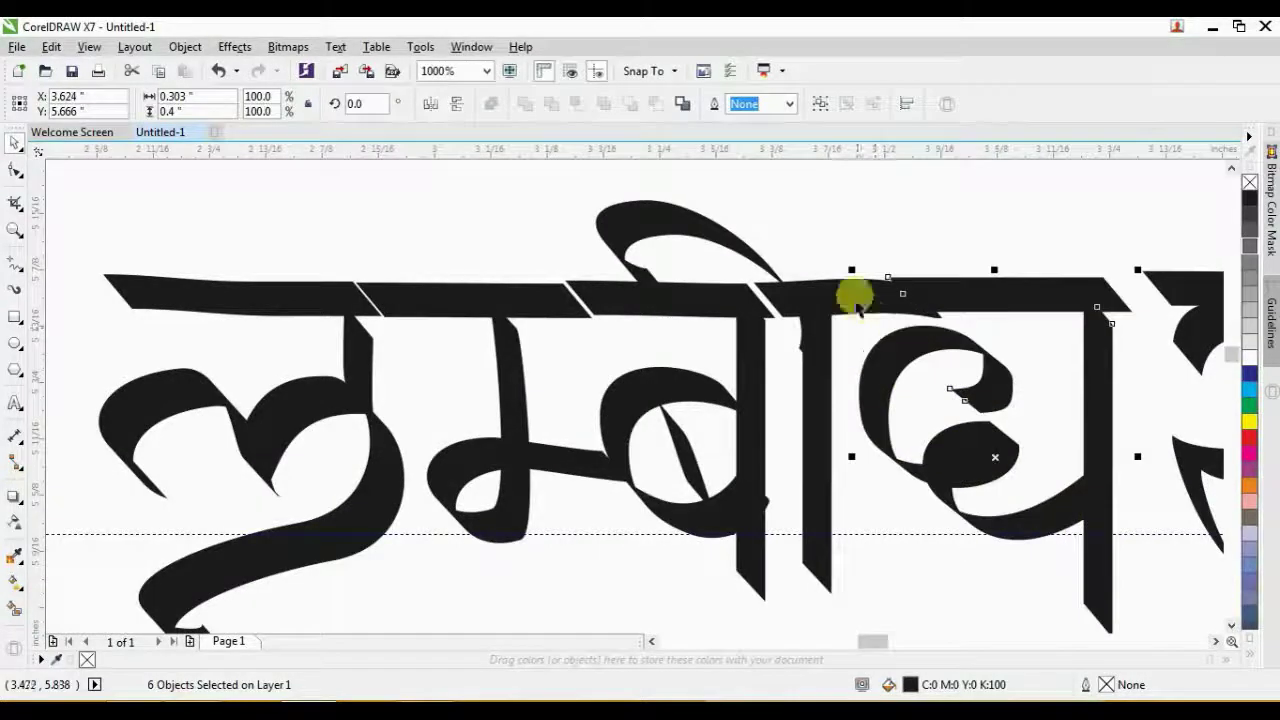
Narrow the headline segment above the second stem of बो so it stops short of ध's segment
left_click(862, 299)
left_click_drag(921, 291, 897, 282)
scroll(1066, 366, "down", 5)
scroll(1194, 320, "up", 5)
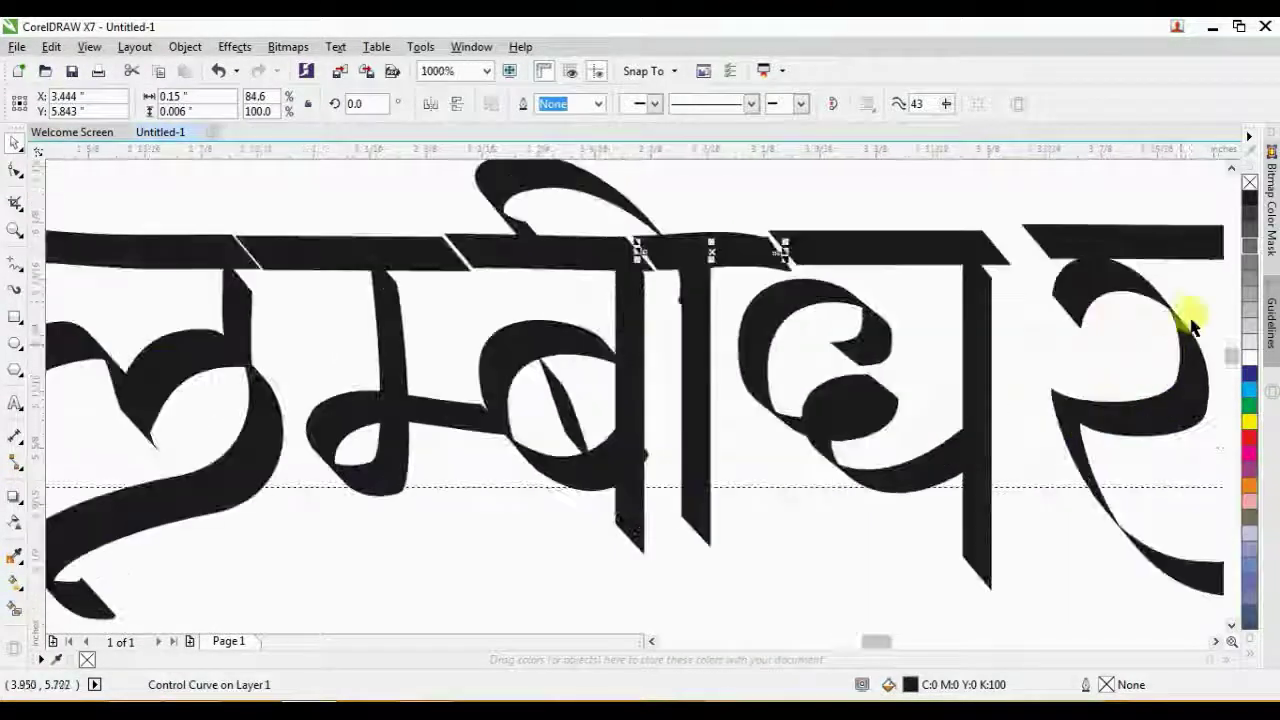
Move र together with its headline segment closer to ध, leaving only a narrow slanted gap
scroll(1015, 284, "down", 1)
left_click_drag(1003, 218, 1228, 470)
scroll(1018, 354, "up", 1)
left_click_drag(1056, 330, 1024, 329)
left_click_drag(954, 201, 948, 199)
scroll(822, 285, "down", 1)
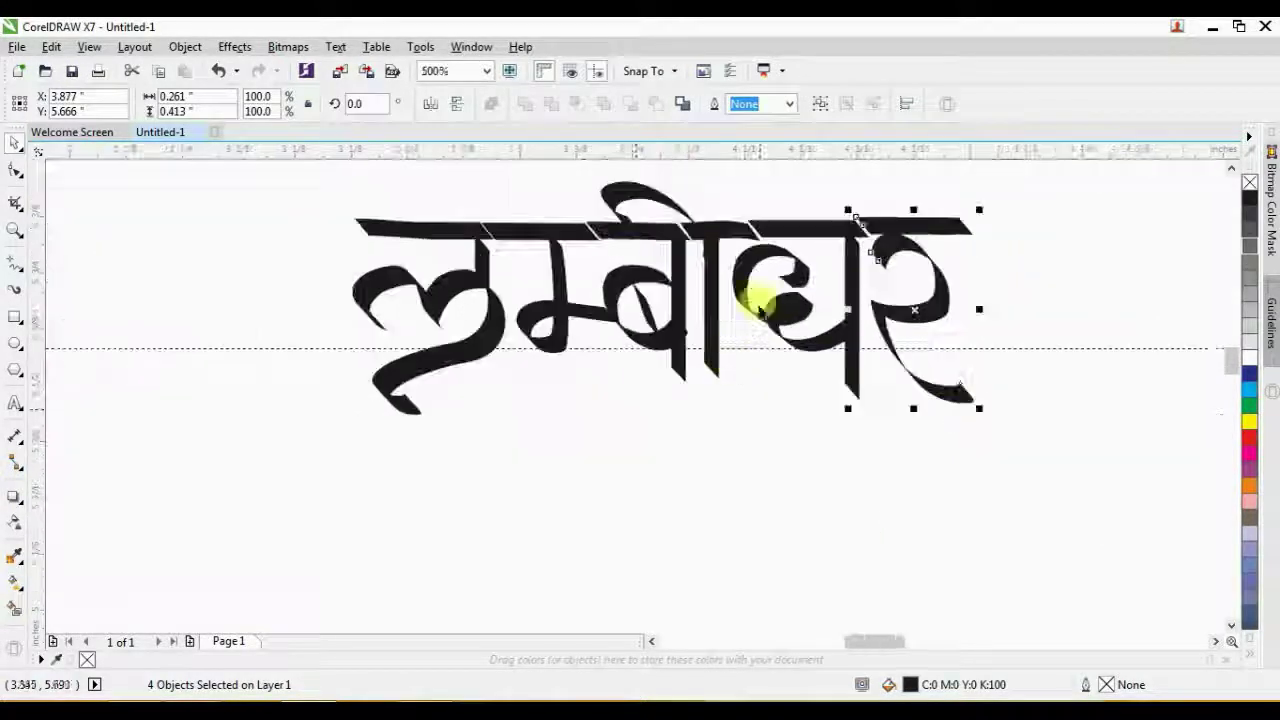
Reshape the curl of the matra above बो into a fuller, rounder hook by adjusting its curve handles
key("z")
left_click(503, 424)
key("F3")
key("F3")
left_click_drag(508, 211, 902, 438)
key("space")
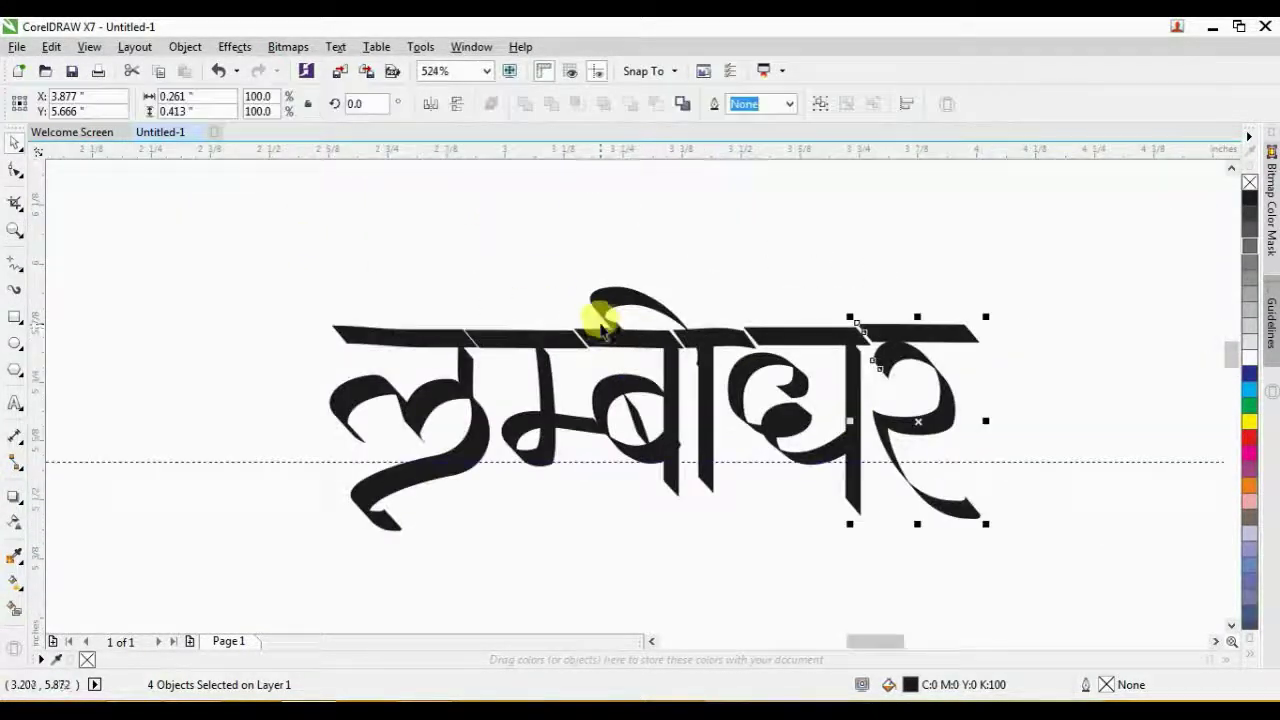
left_click(603, 302)
left_click(15, 172)
scroll(571, 300, "up", 1)
left_click_drag(622, 288, 534, 294)
left_click_drag(509, 180, 521, 175)
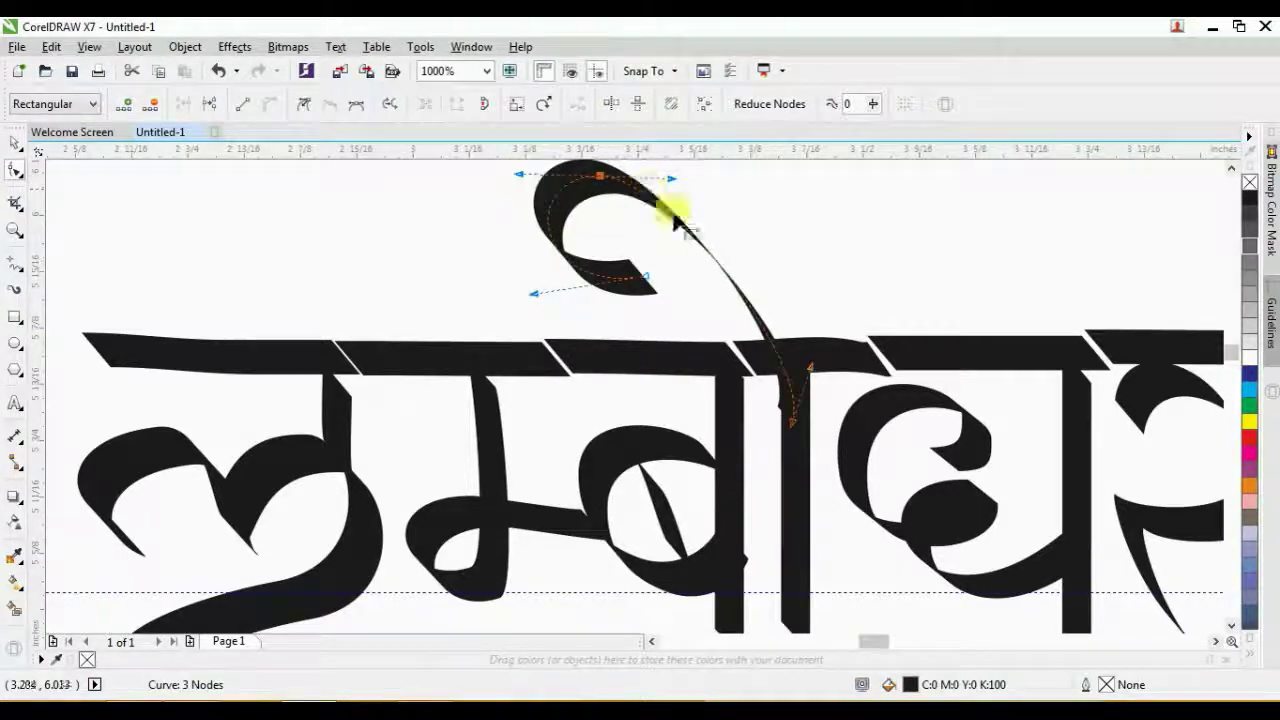
Move the matra's lower end node up to the headline and smooth its tail into the second stem of बो
left_click_drag(808, 363, 819, 285)
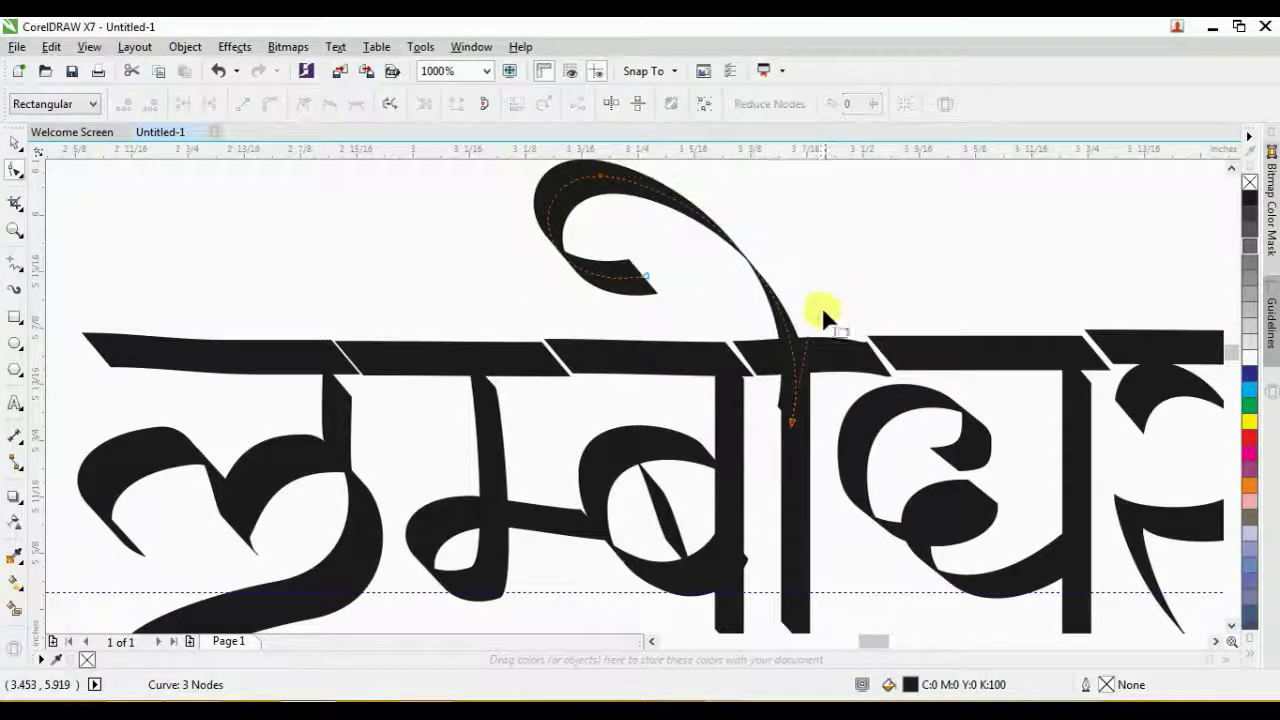
left_click_drag(754, 438, 796, 365)
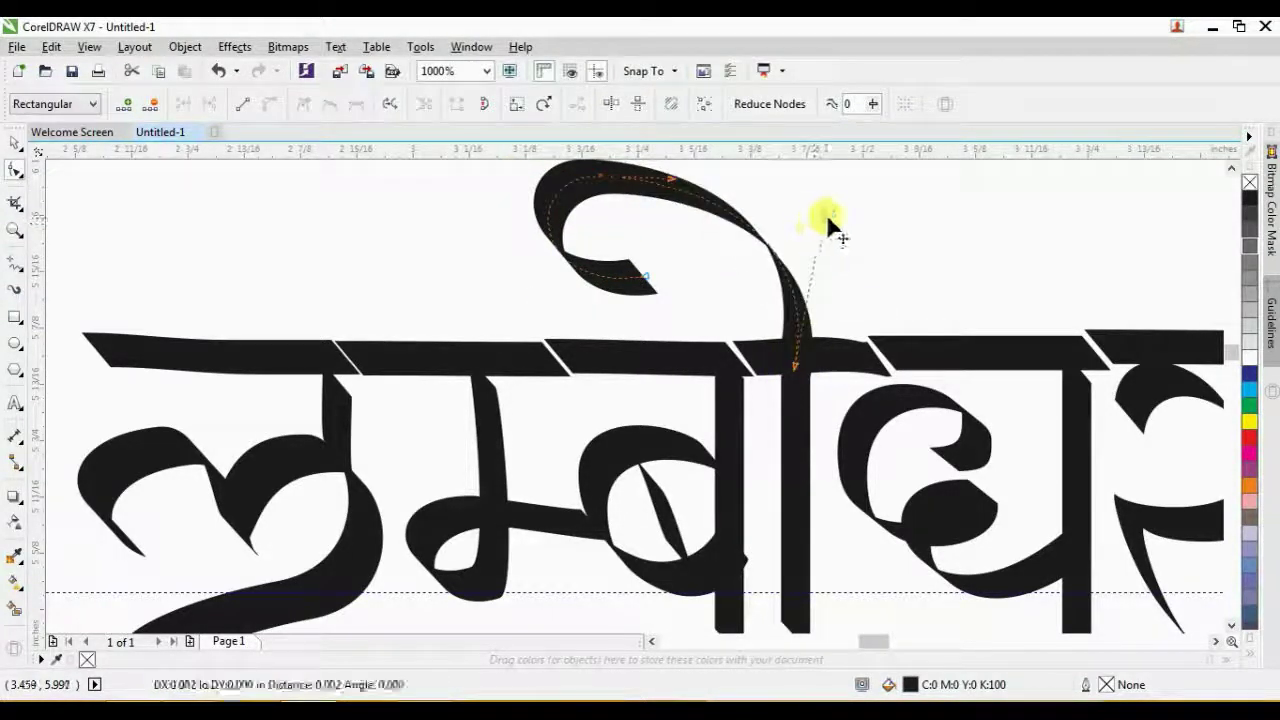
left_click_drag(828, 218, 647, 285)
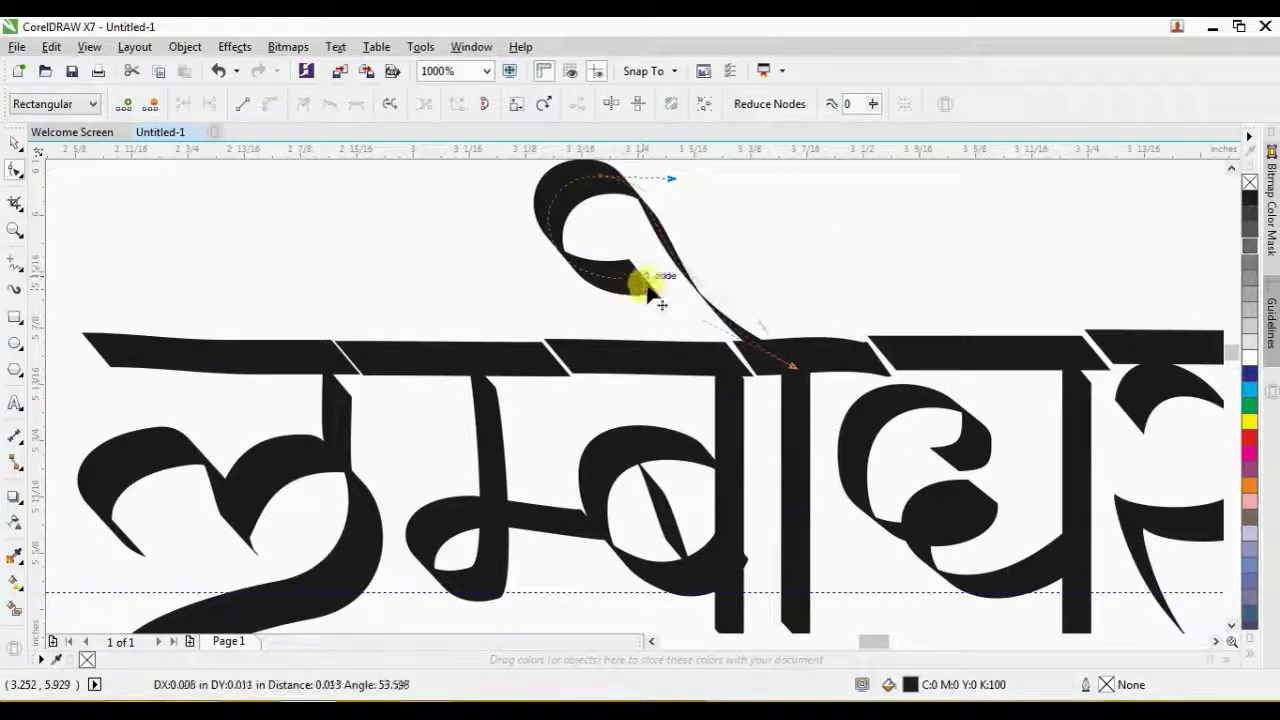
left_click_drag(819, 285, 790, 294)
key("space")
key("z")
scroll(460, 406, "down", 2)
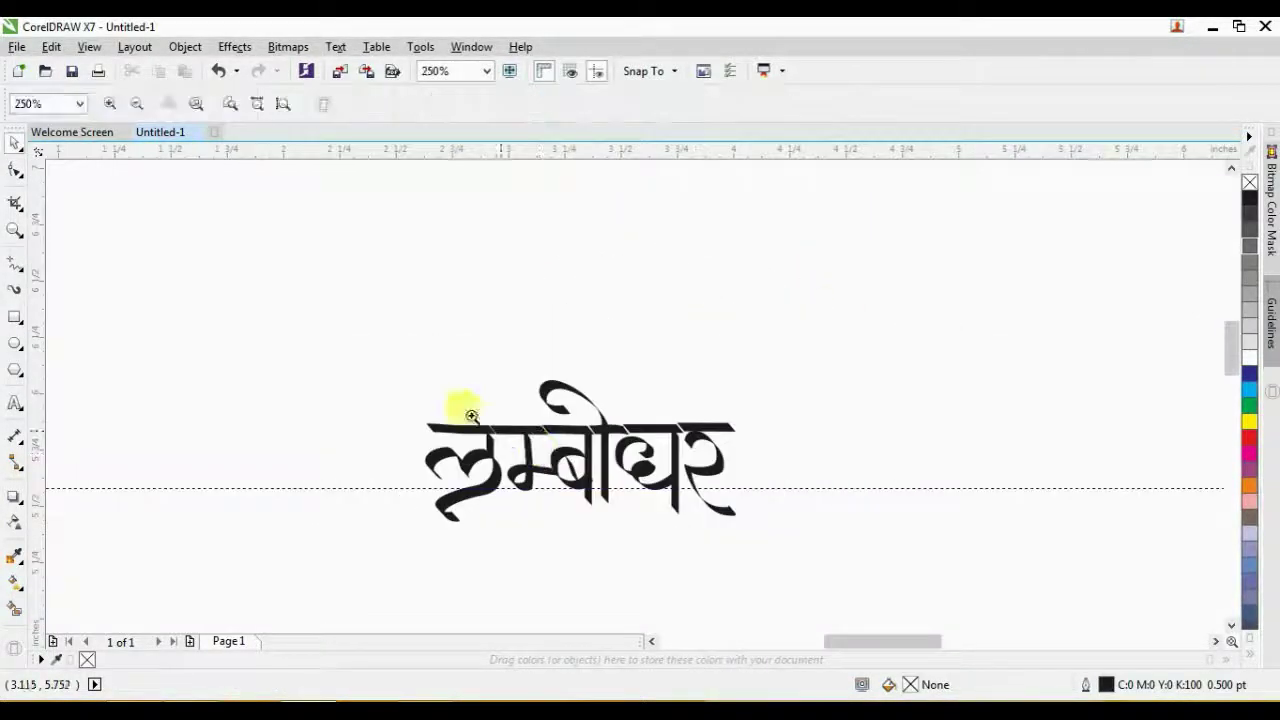
left_click_drag(369, 378, 773, 558)
key("space")
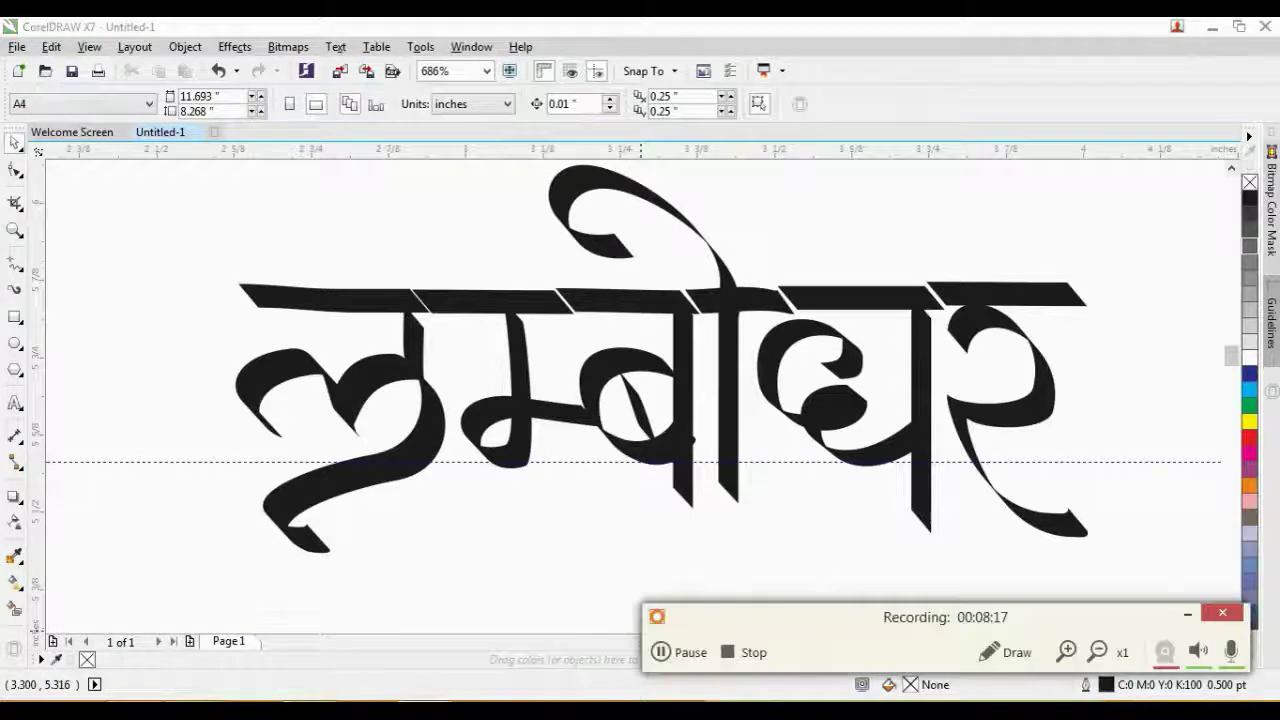
Select the whole word लम्बोधर and move it up and to the left to free space on the page
scroll(560, 470, "down", 4)
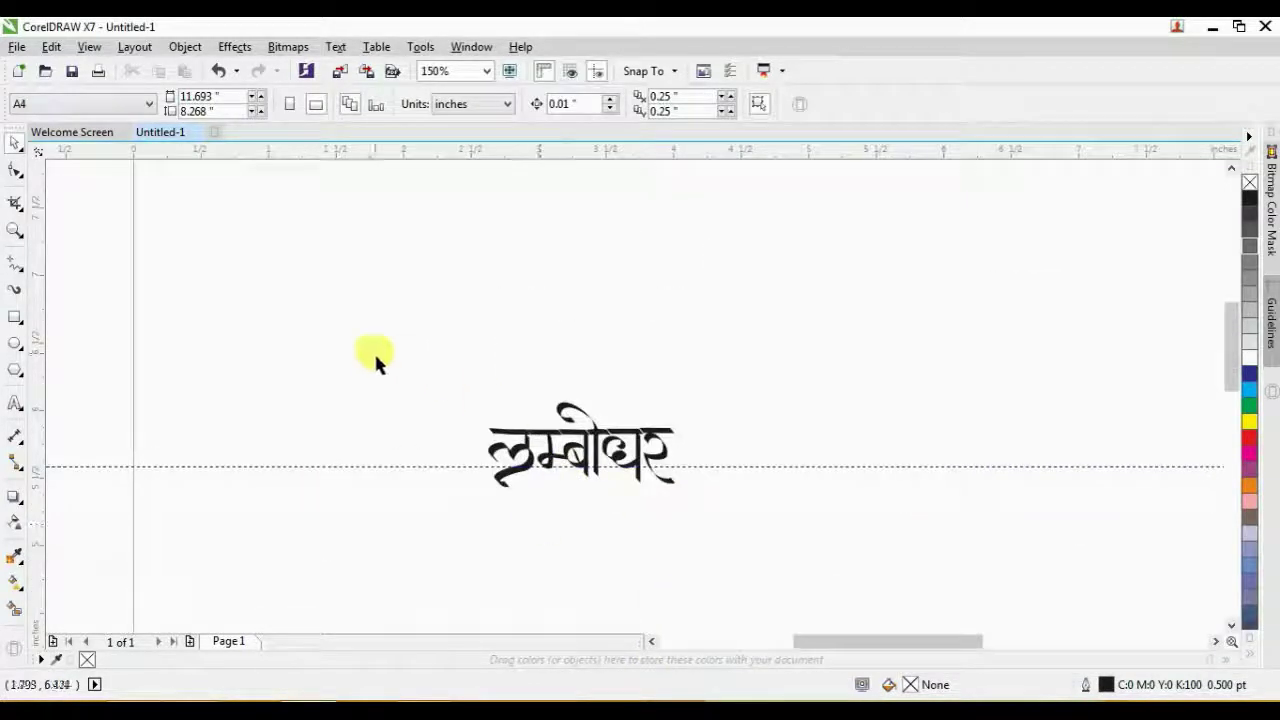
left_click_drag(374, 351, 682, 522)
left_click_drag(623, 466, 563, 251)
left_click_drag(771, 343, 480, 486)
left_click_drag(535, 422, 322, 292)
left_click(588, 463)
Place horizontal guidelines at the headline's upper and lower edges and at the base of the moved word's bowls
key("z")
left_click_drag(477, 257, 896, 517)
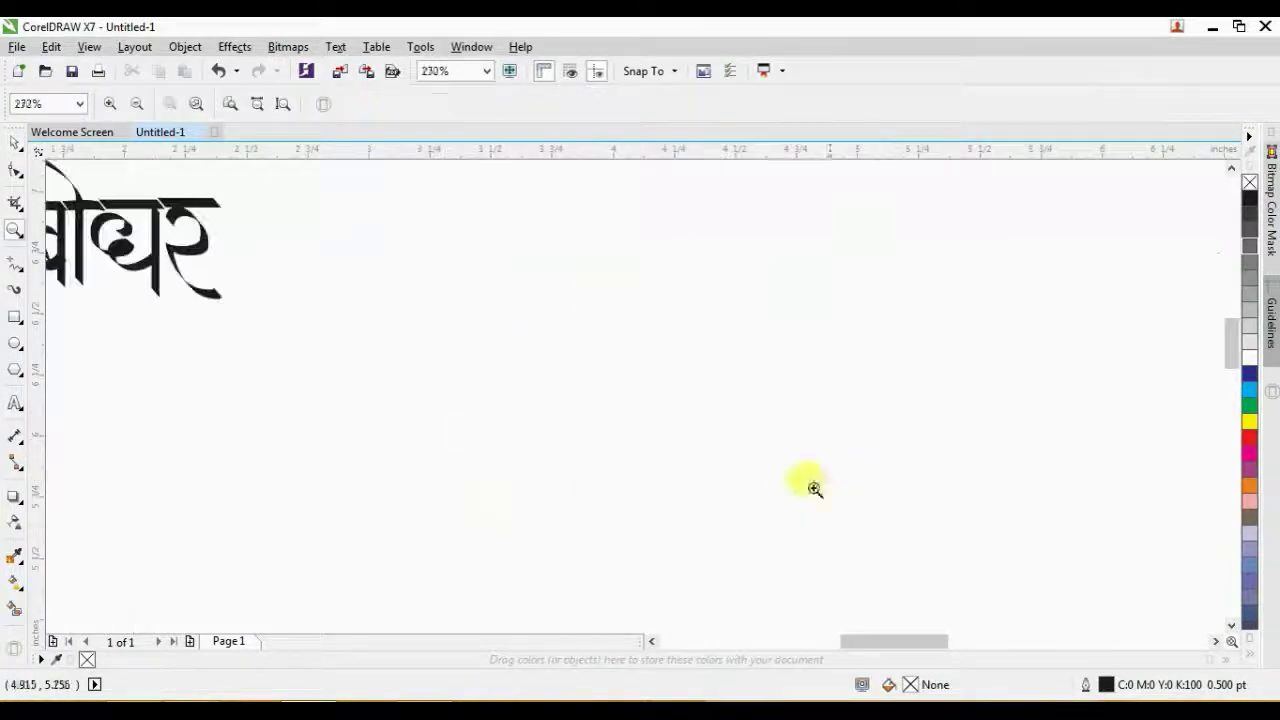
key("space")
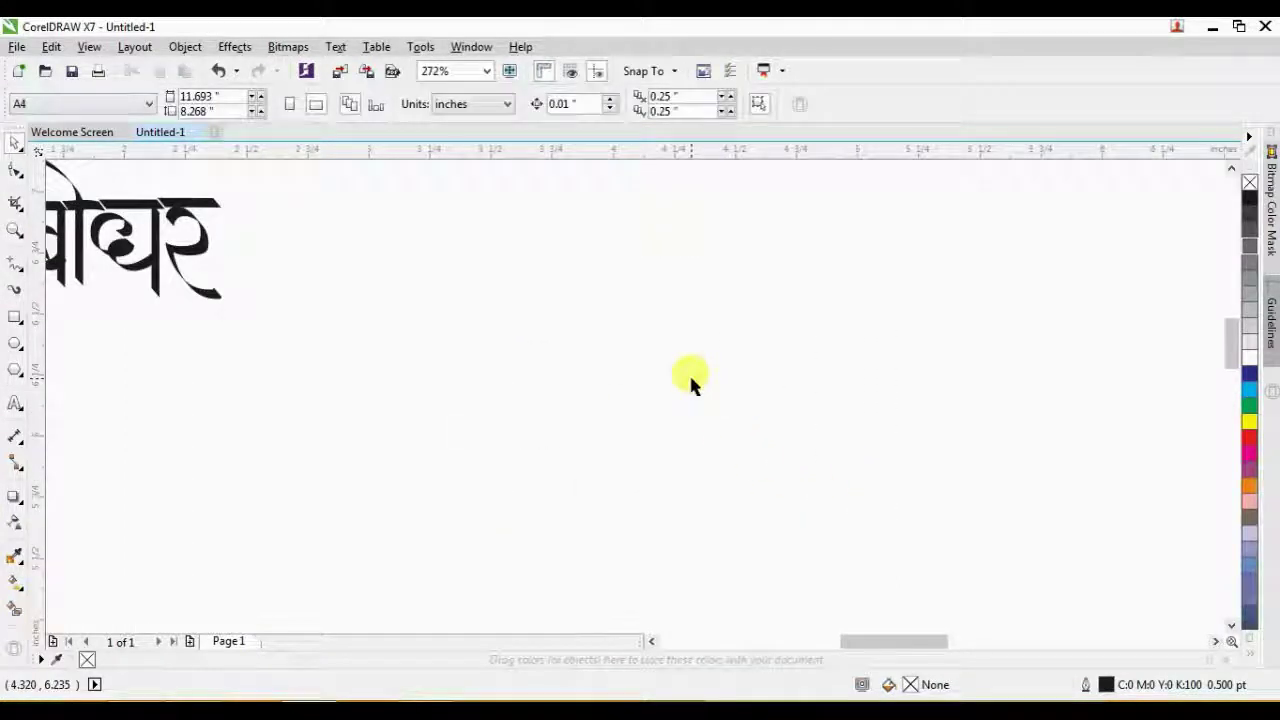
key("F3")
mouse_move(551, 243)
left_mouse_down()
mouse_move(552, 289)
mouse_move(545, 266)
left_mouse_up()
scroll(489, 293, "up", 2)
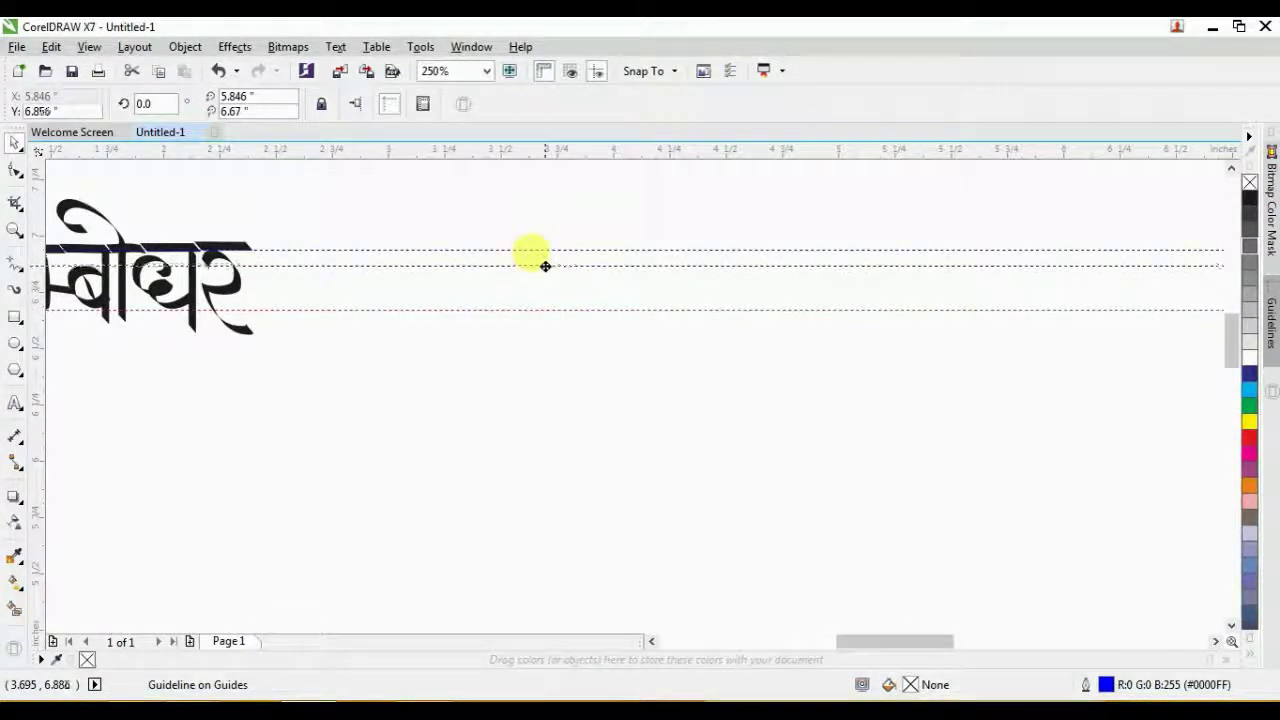
left_click(391, 329)
Draw र and a separate vertical ा stem between the guidelines using 0.05-inch Artistic Media strokes at a 310° nib angle
scroll(385, 310, "down", 2)
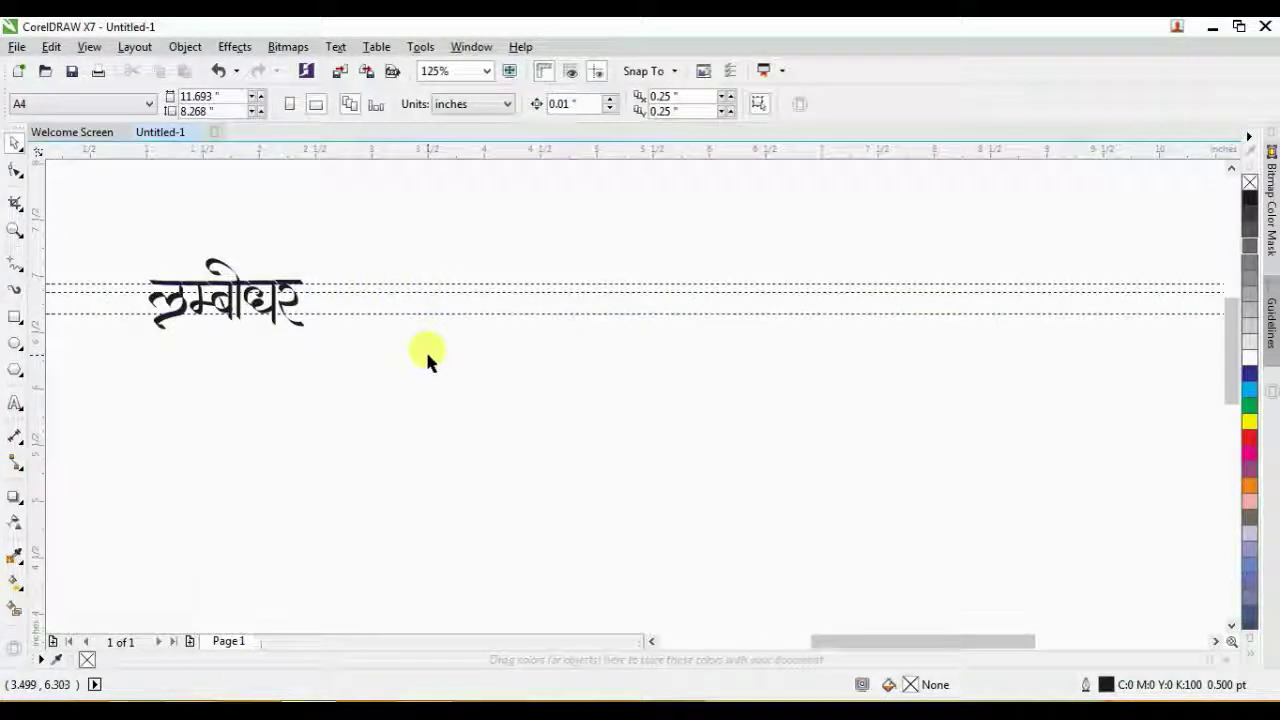
scroll(400, 308, "up", 4)
scroll(398, 263, "up", 2)
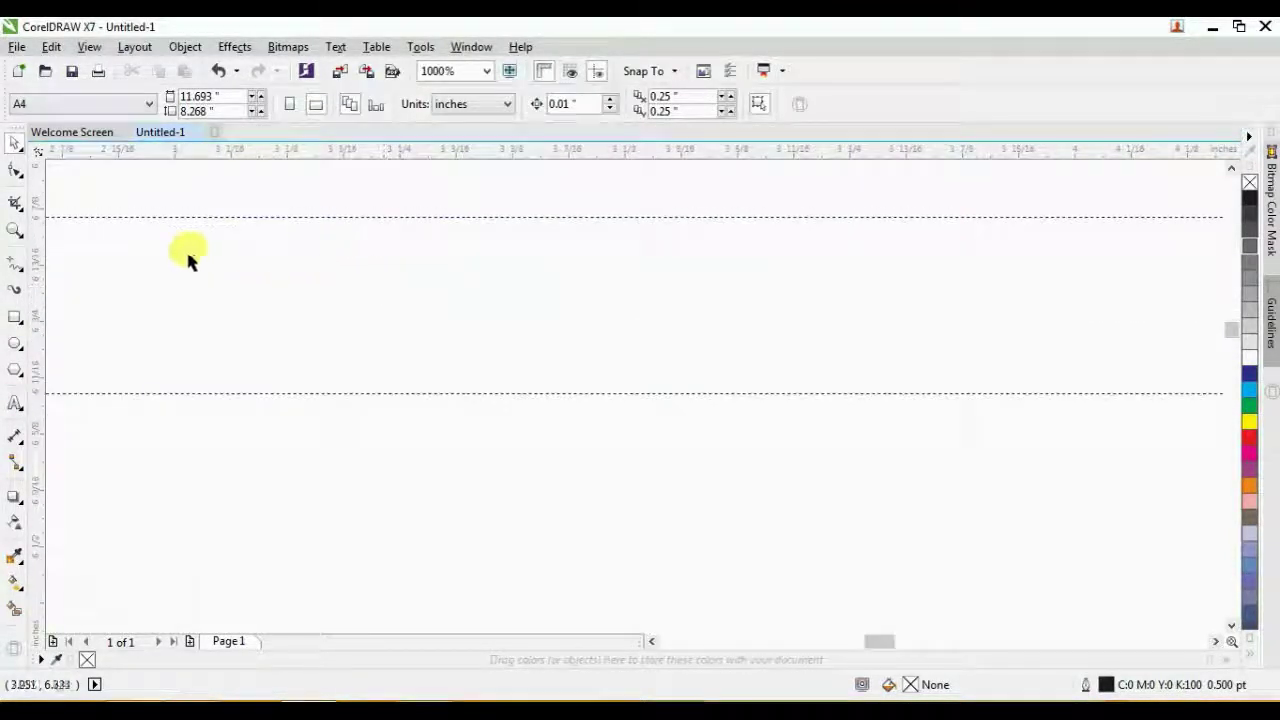
left_click(17, 292)
scroll(305, 248, "down", 2)
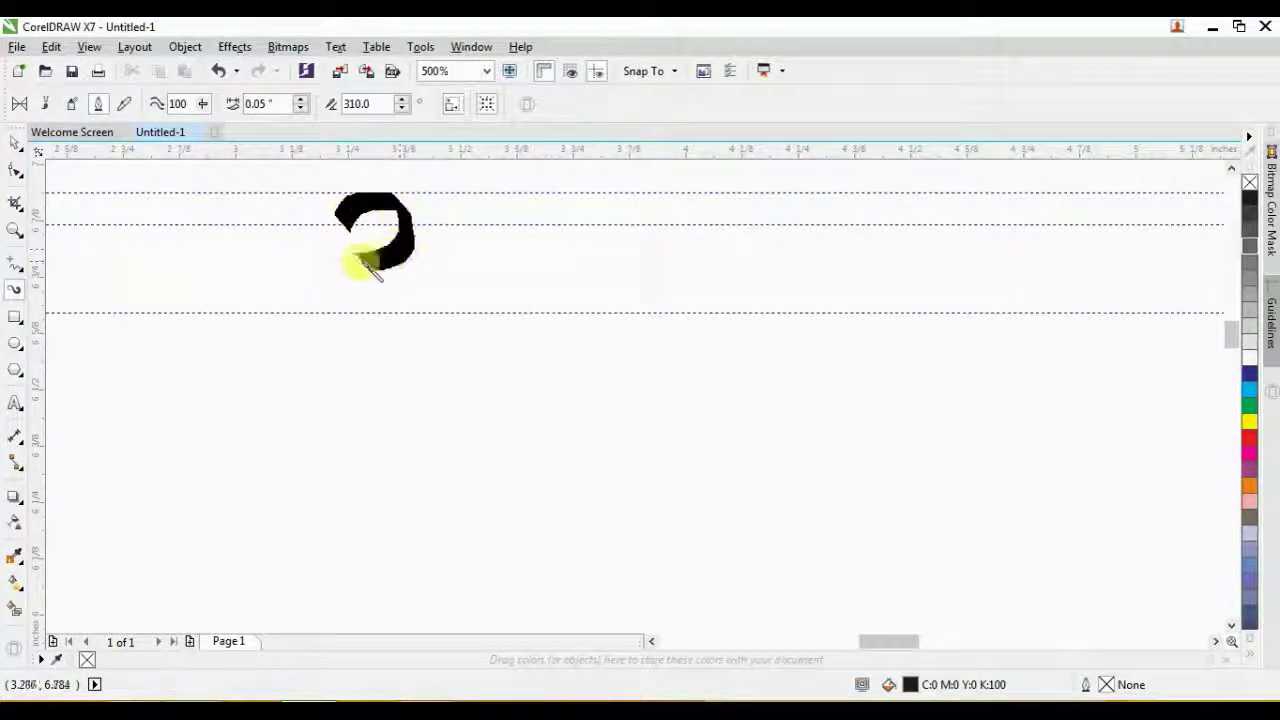
left_click_drag(413, 327, 432, 342)
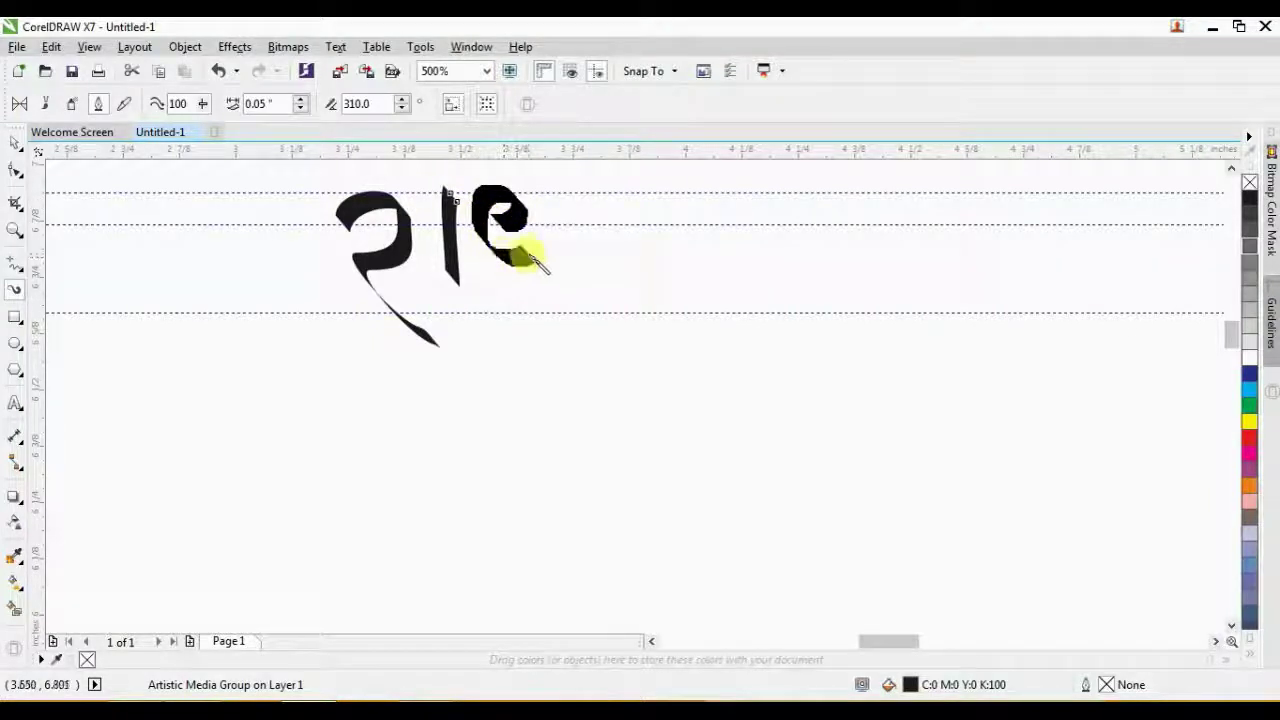
left_click_drag(556, 271, 563, 260)
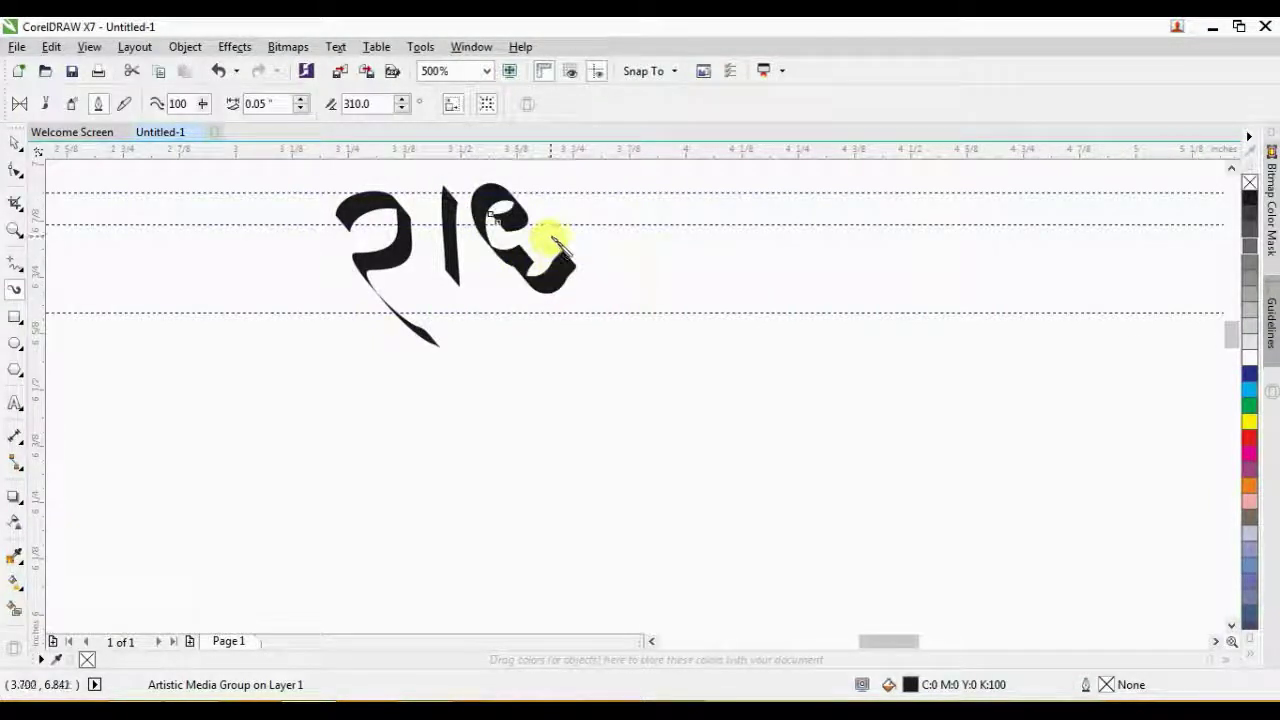
key("Delete")
mouse_move(508, 207)
left_mouse_down()
mouse_move(502, 242)
mouse_move(537, 246)
left_mouse_up()
key("Delete")
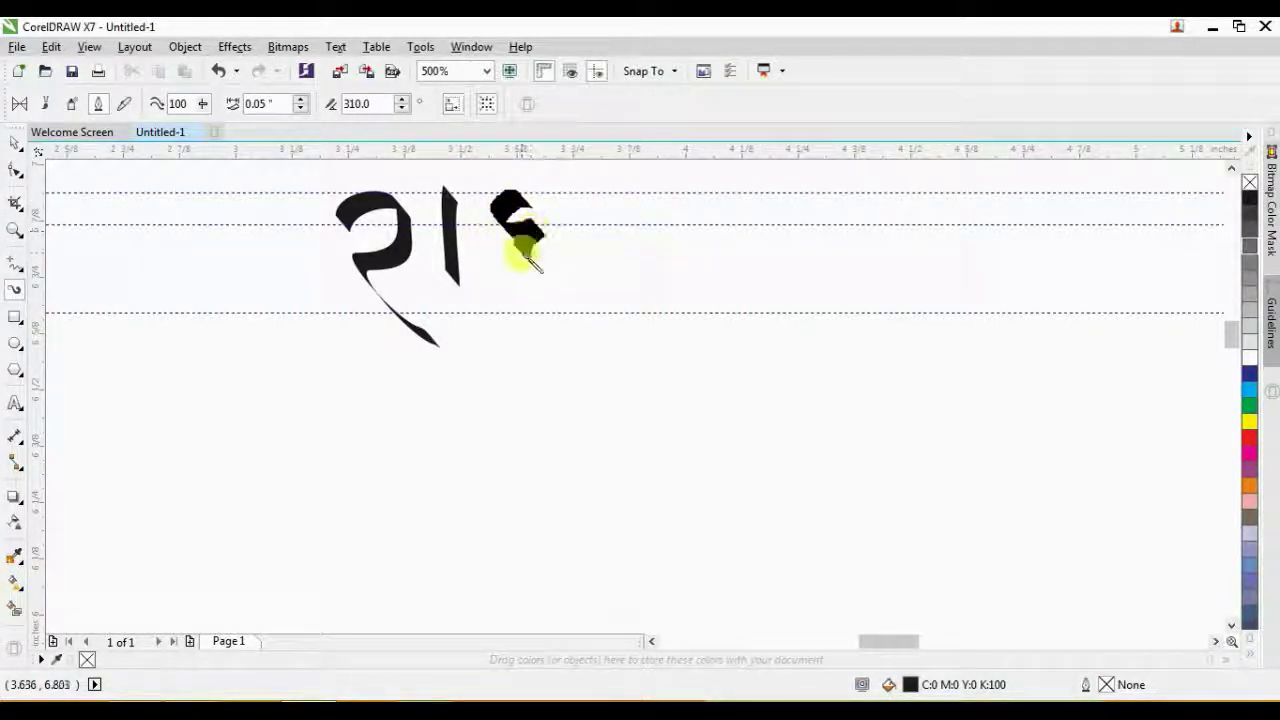
Draw the curled body of ध beside the ा stem, and complete it with a copy of that stem
left_click_drag(578, 245, 580, 245)
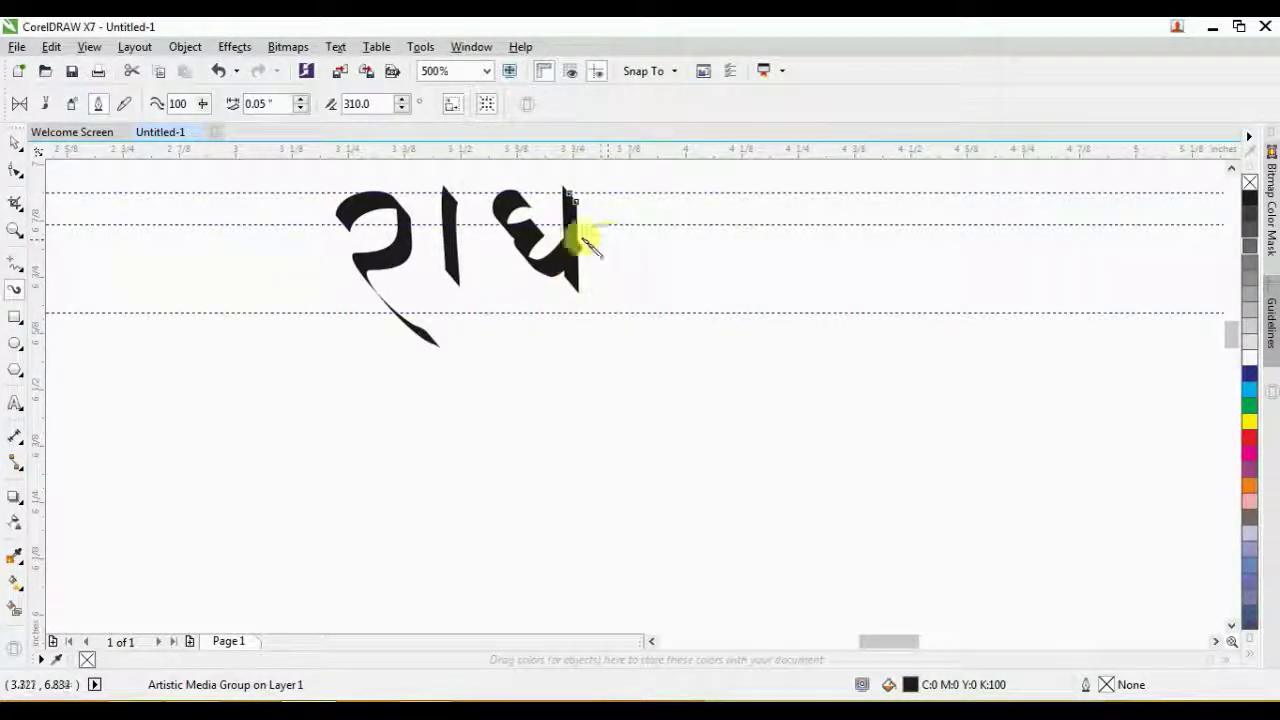
key("ctrl+z")
key("space")
left_click(452, 234)
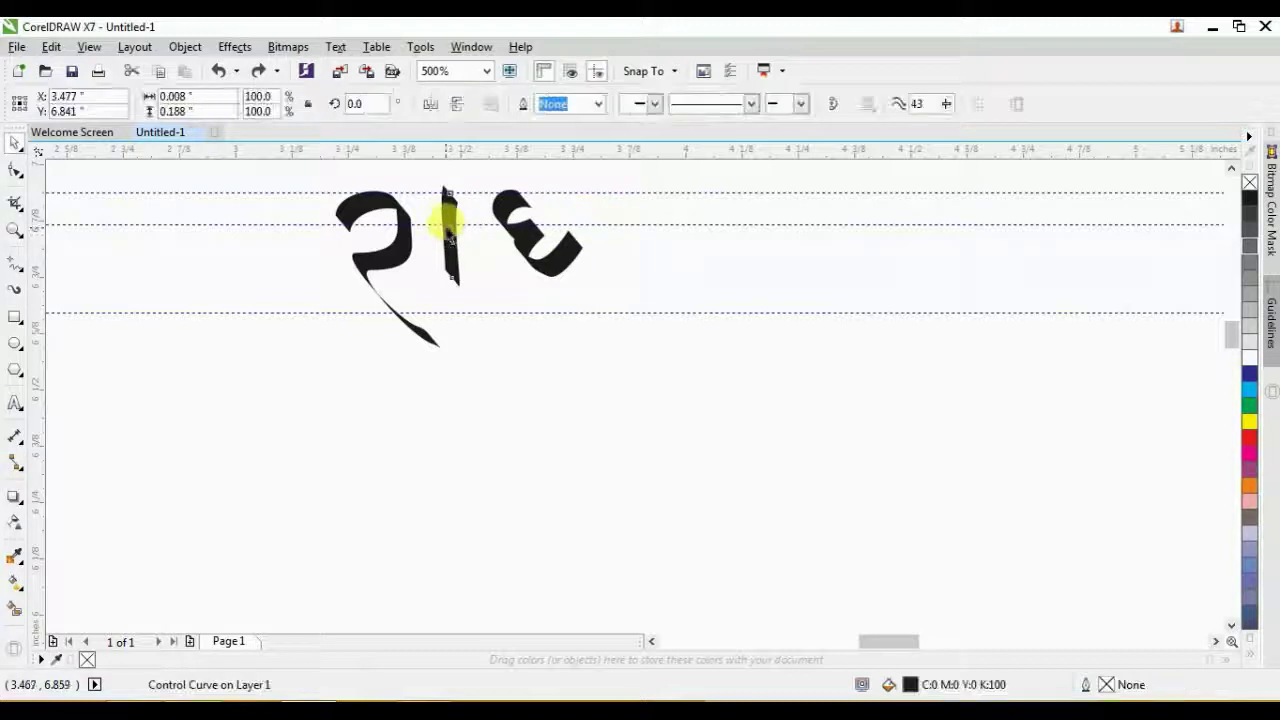
left_click_drag(430, 293, 470, 182)
left_click_drag(449, 222, 575, 230)
right_click(577, 222)
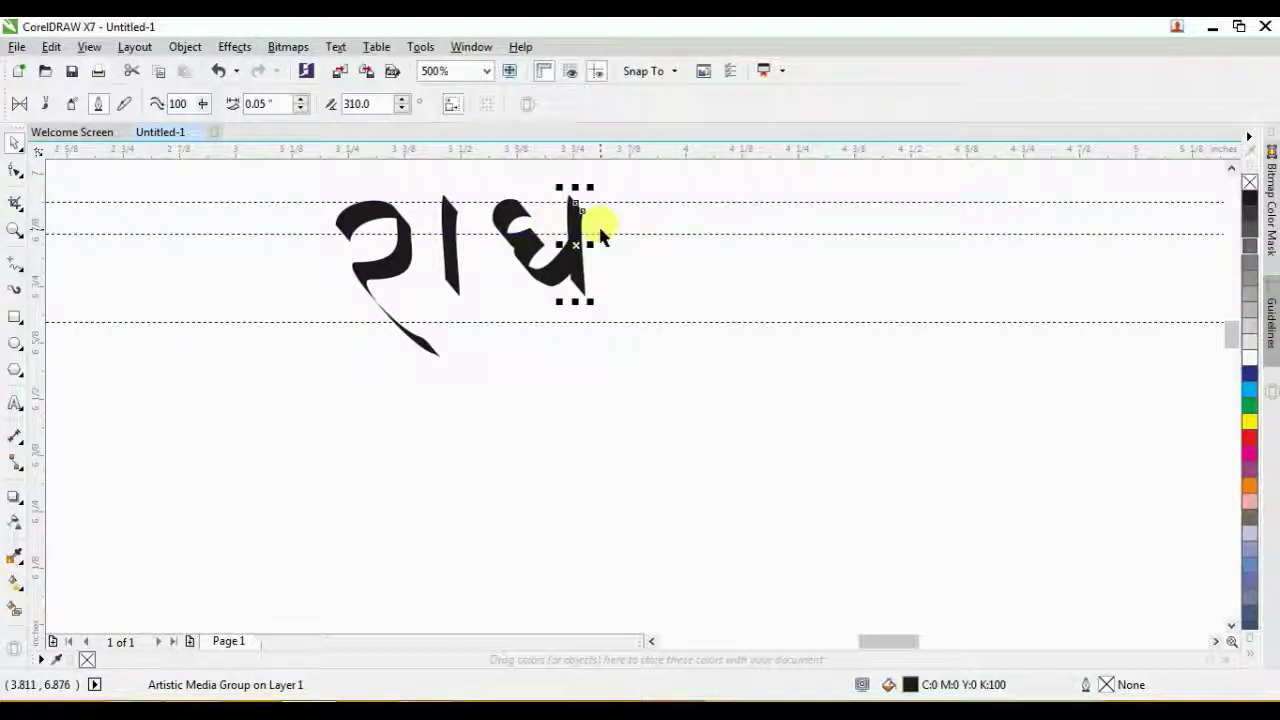
Delete the surplus node at the outer bend of र's bowl to simplify its curve
left_click(1231, 168)
key("z")
left_click_drag(316, 229, 630, 410)
left_click(415, 297)
left_click(15, 170)
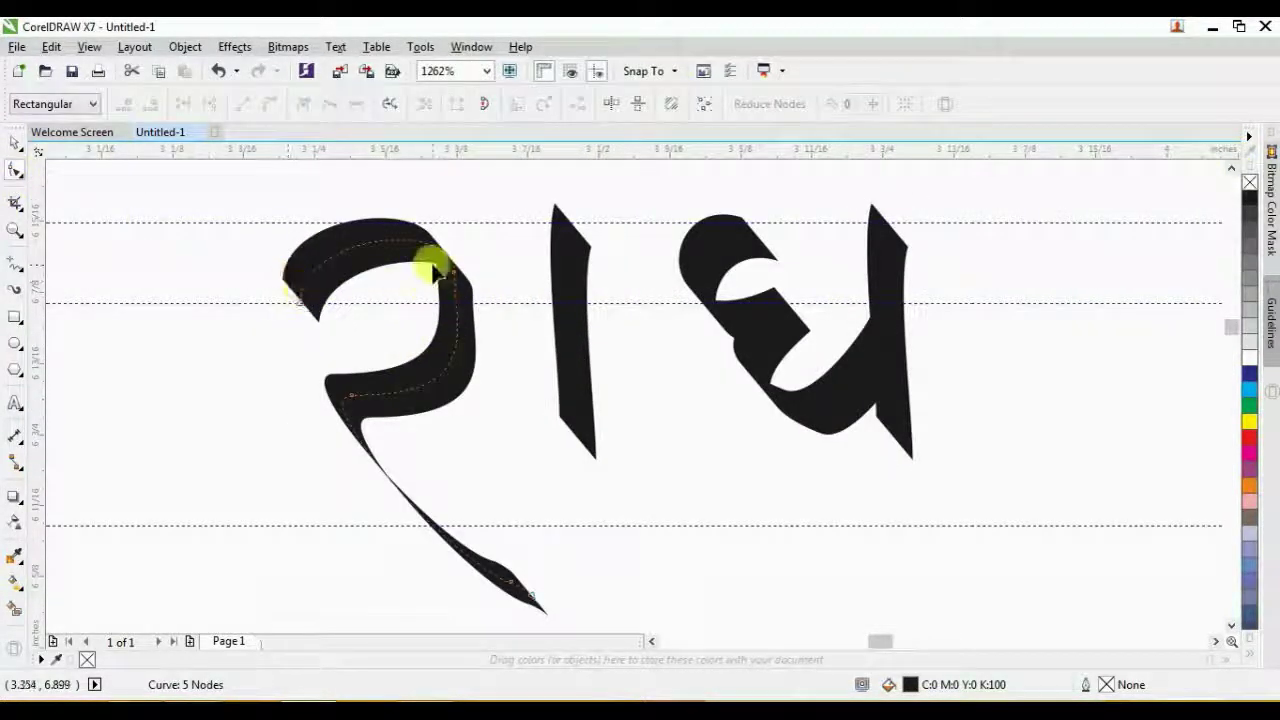
left_click_drag(433, 265, 459, 290)
key("Delete")
Reshape the bowl and neck of र with the curve handles, and move its starting node outward
left_click_drag(336, 367, 376, 418)
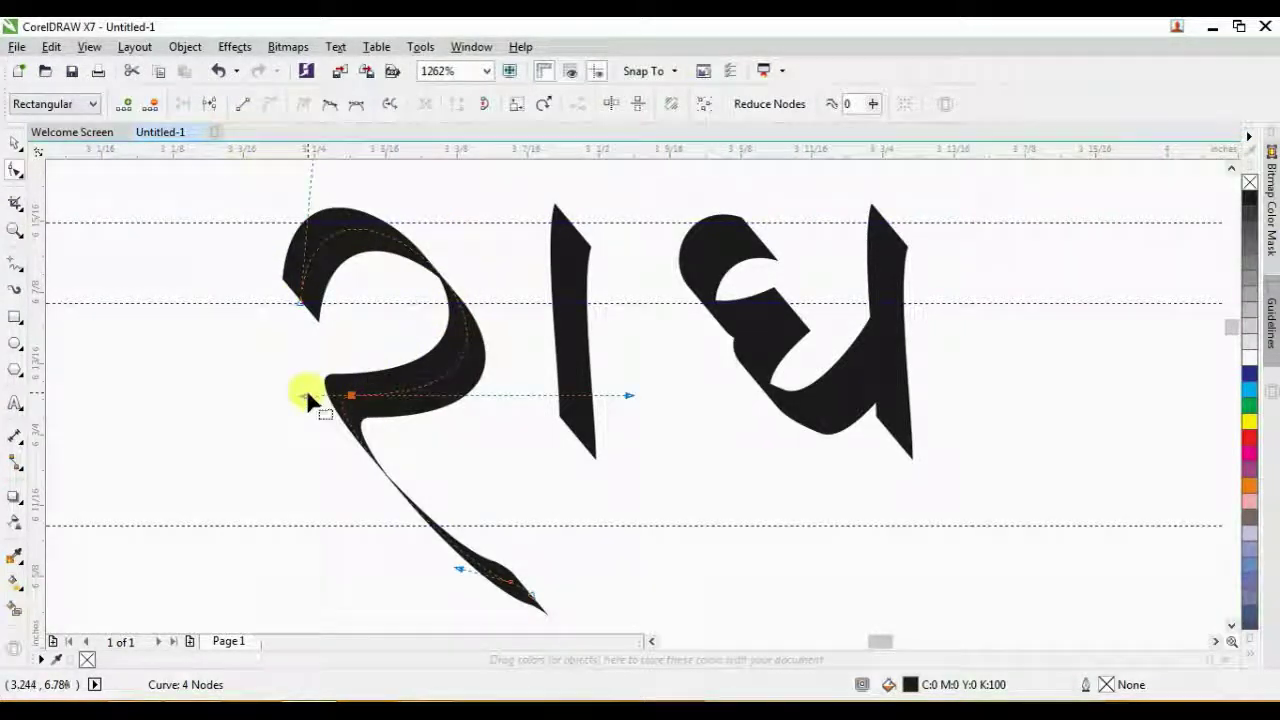
left_click_drag(304, 394, 315, 470)
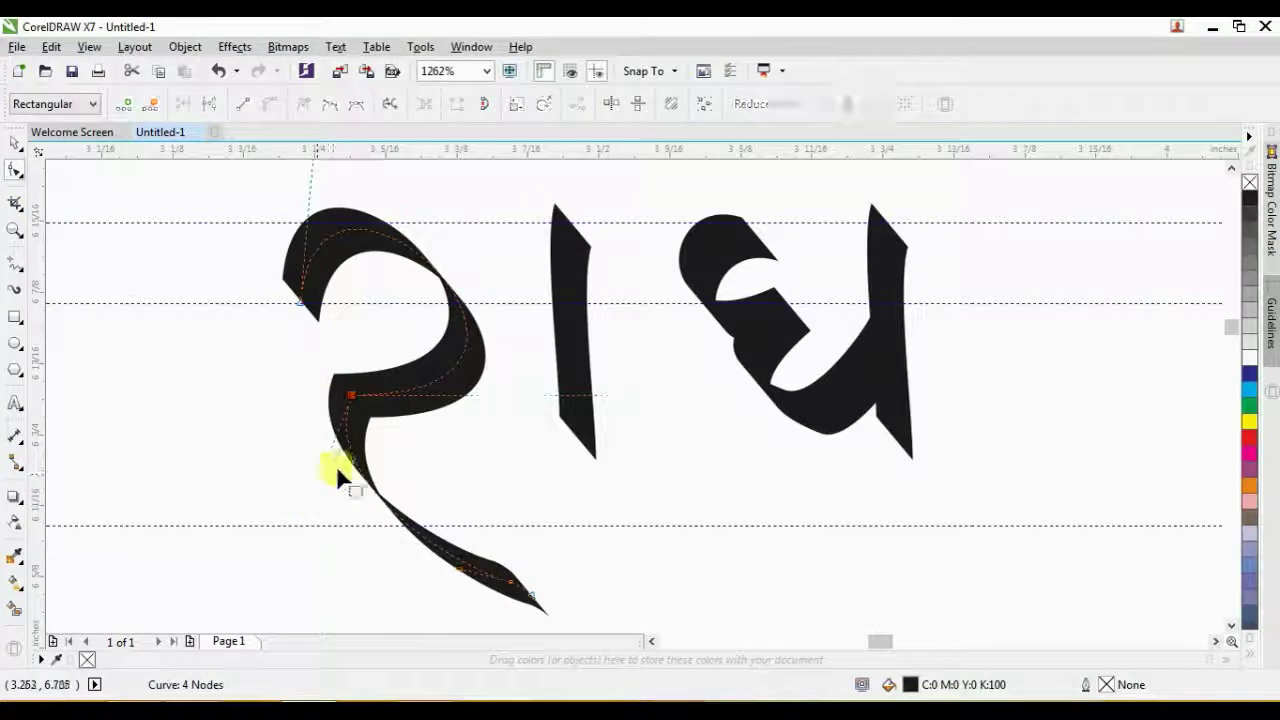
left_click_drag(627, 392, 619, 329)
left_click_drag(300, 286, 257, 294)
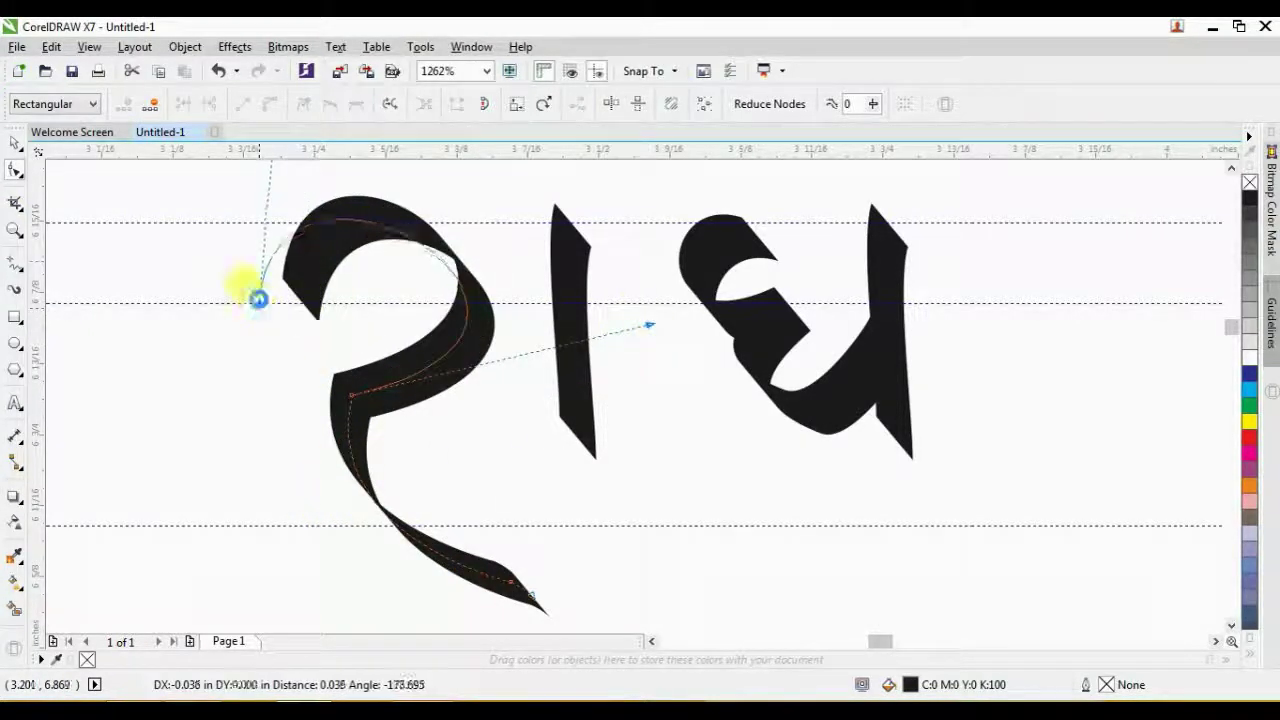
scroll(300, 270, "down", 2)
left_click_drag(296, 190, 315, 189)
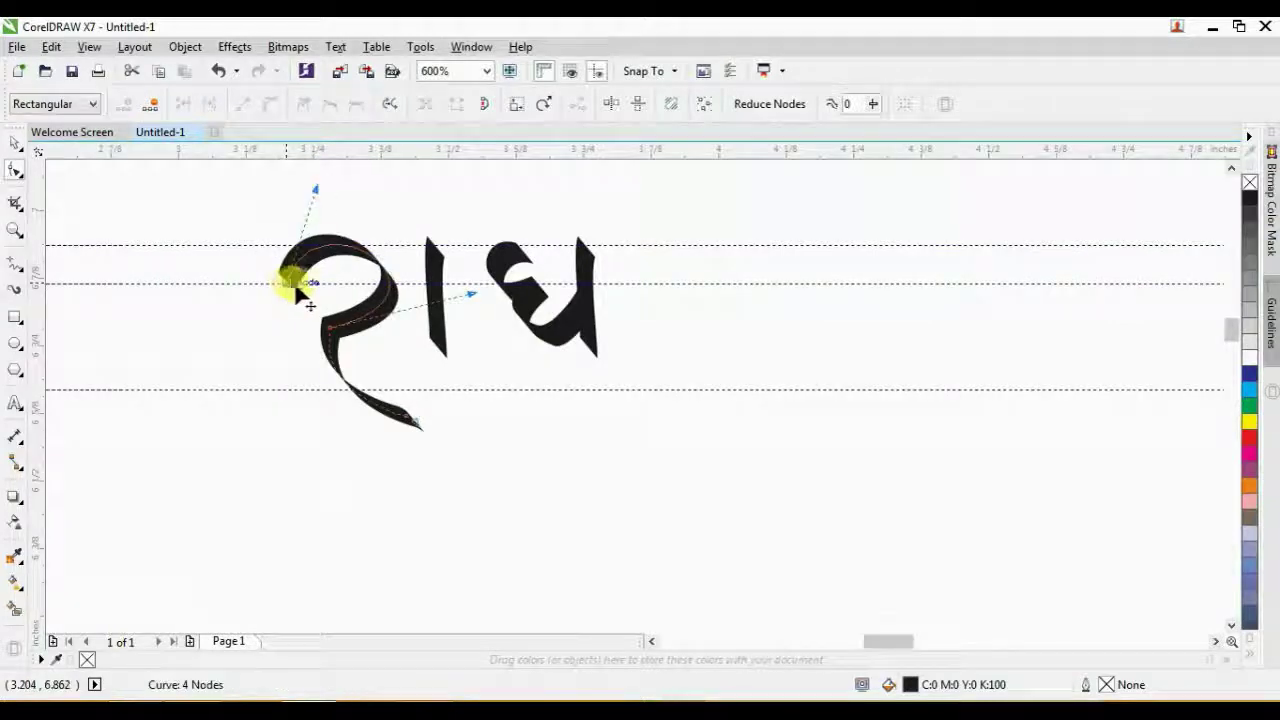
Extend the start of र's head outward and add a node close to its tip
left_click_drag(290, 285, 258, 280)
scroll(305, 285, "up", 1)
double_click(297, 273)
scroll(310, 291, "up", 1)
scroll(389, 353, "down", 2)
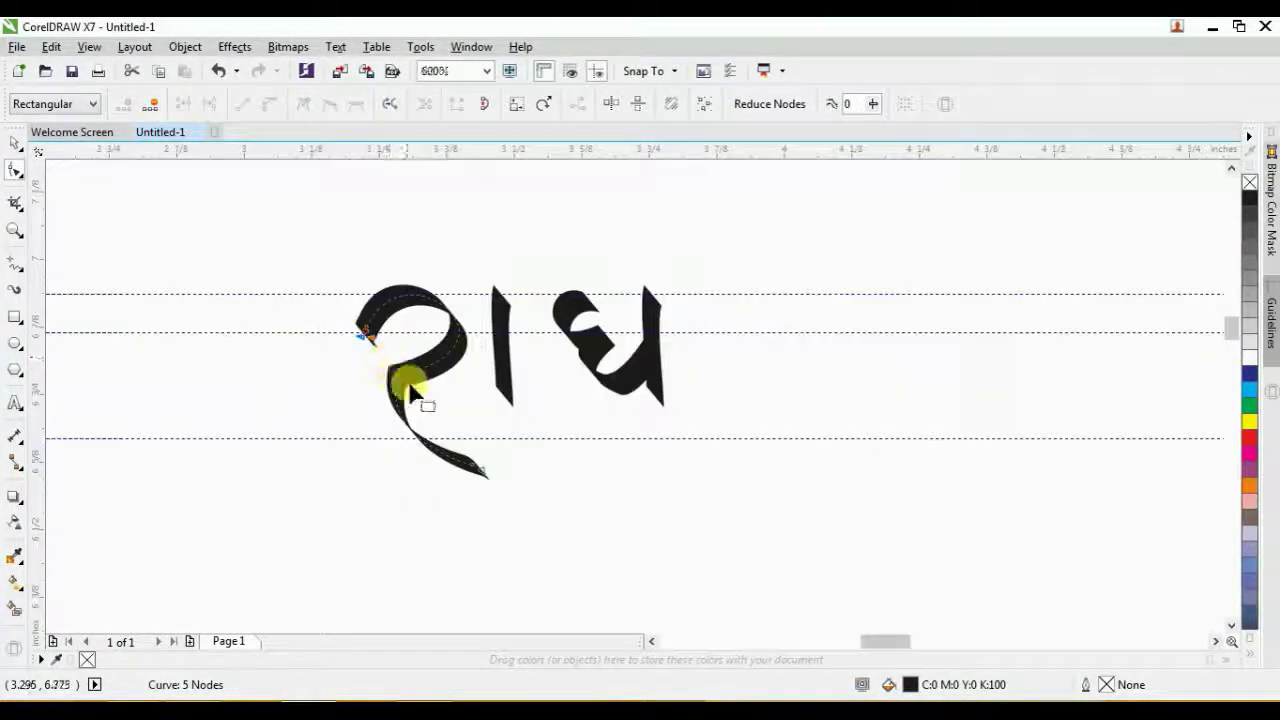
Raise the end node of र's tail to form a broad, flared tip
scroll(457, 443, "up", 1)
scroll(457, 452, "up", 2)
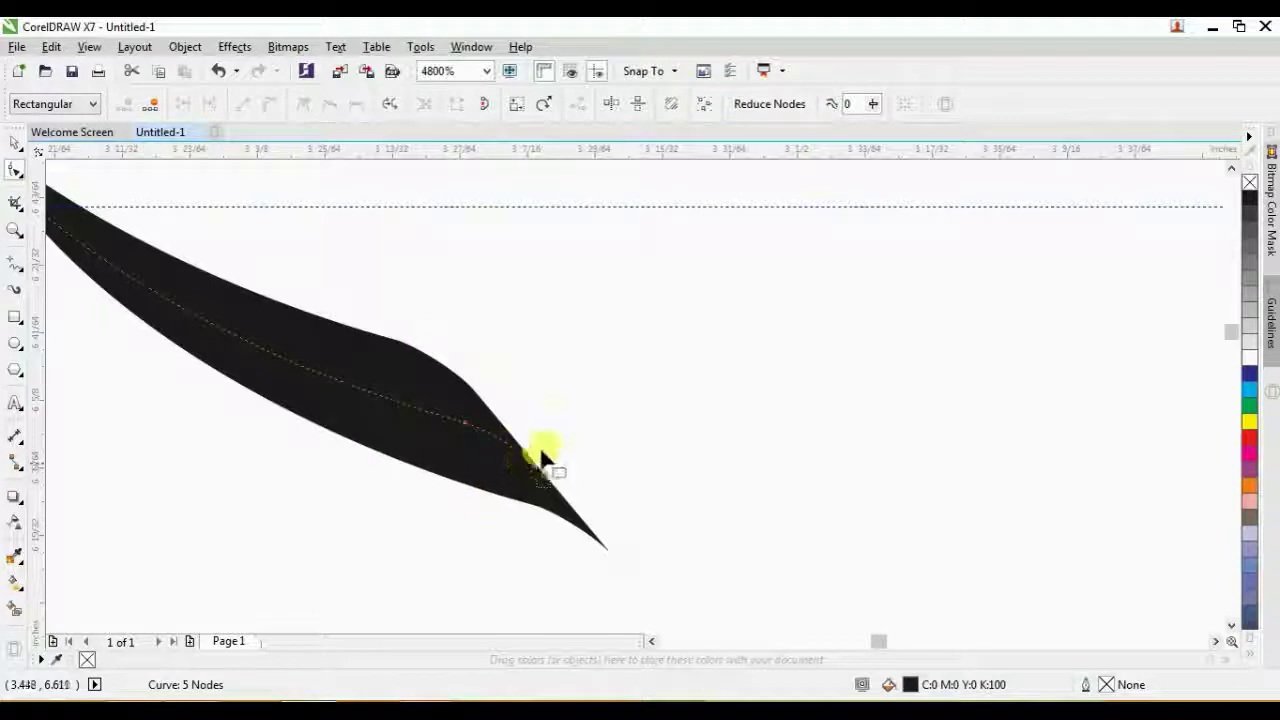
left_click_drag(543, 477, 546, 440)
scroll(545, 425, "down", 2)
scroll(590, 362, "up", 1)
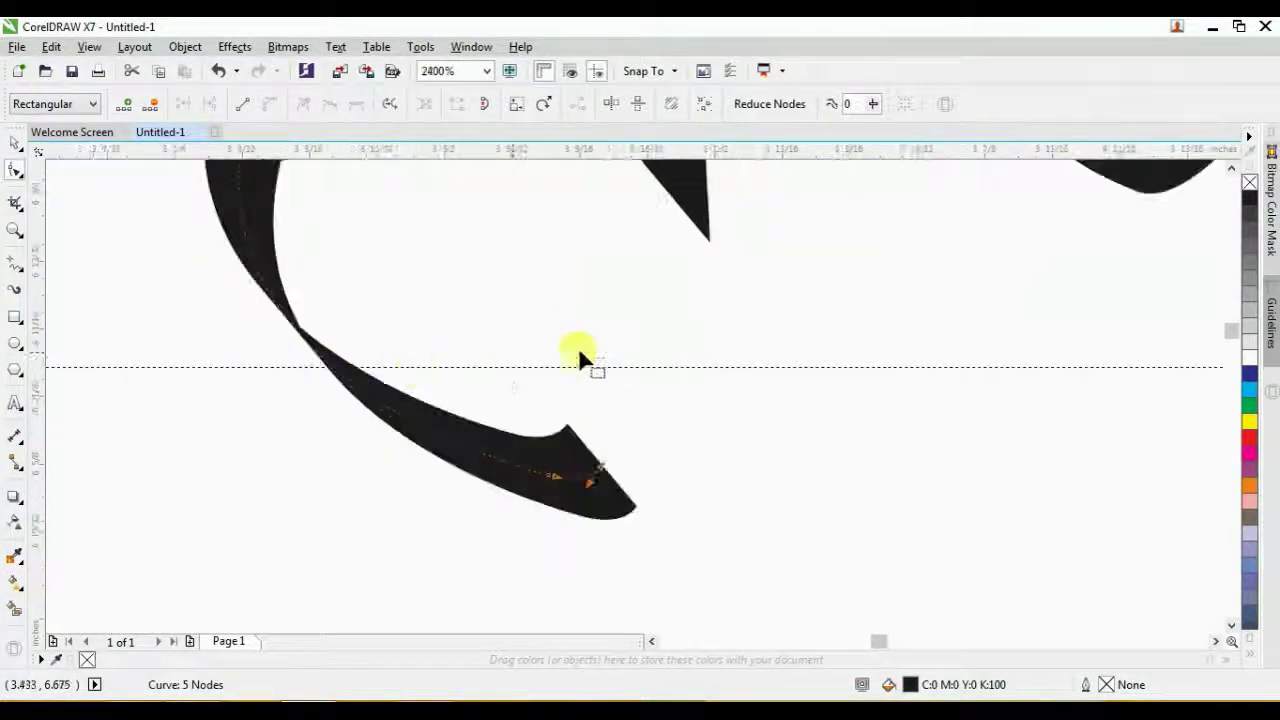
Smooth the tail of र with its curve handles, and shift the nodes at its head inward toward the bowl
left_click(554, 477)
left_click_drag(452, 449, 412, 479)
scroll(412, 479, "down", 3)
scroll(437, 343, "up", 2)
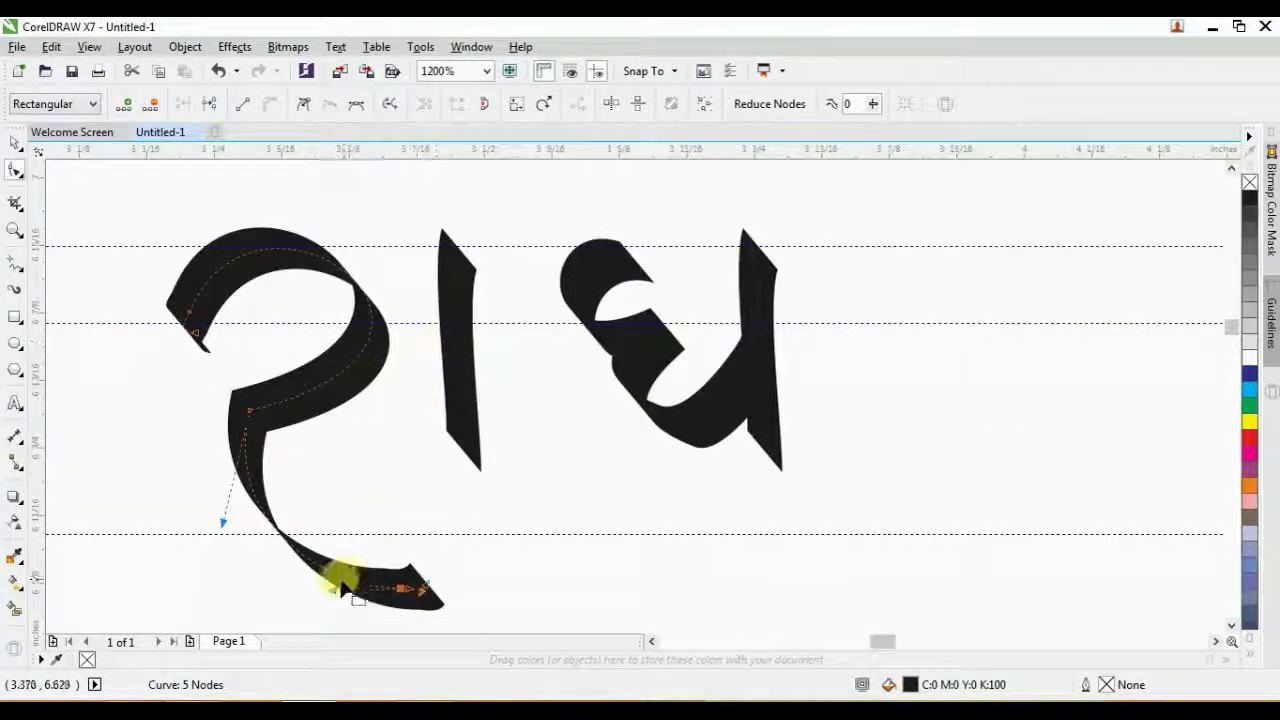
left_click_drag(343, 590, 310, 562)
left_click_drag(225, 521, 246, 532)
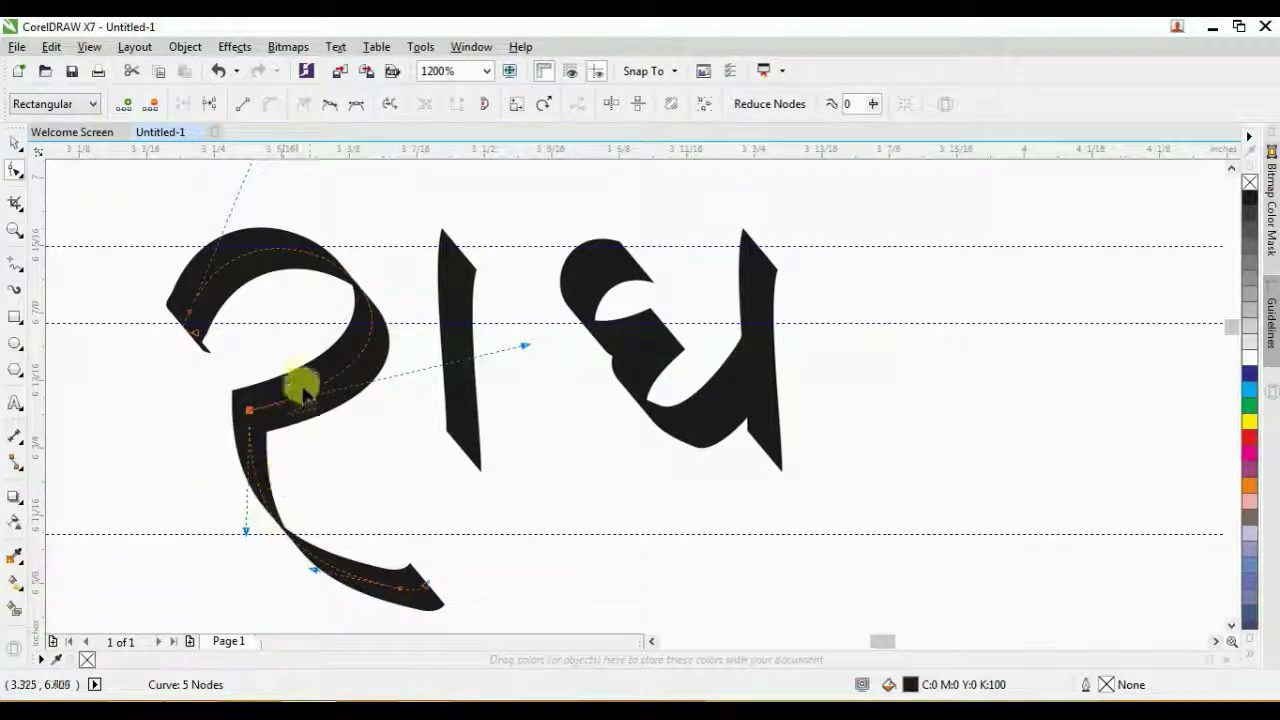
mouse_move(149, 252)
left_mouse_down()
mouse_move(220, 346)
mouse_move(208, 344)
mouse_move(216, 314)
left_mouse_up()
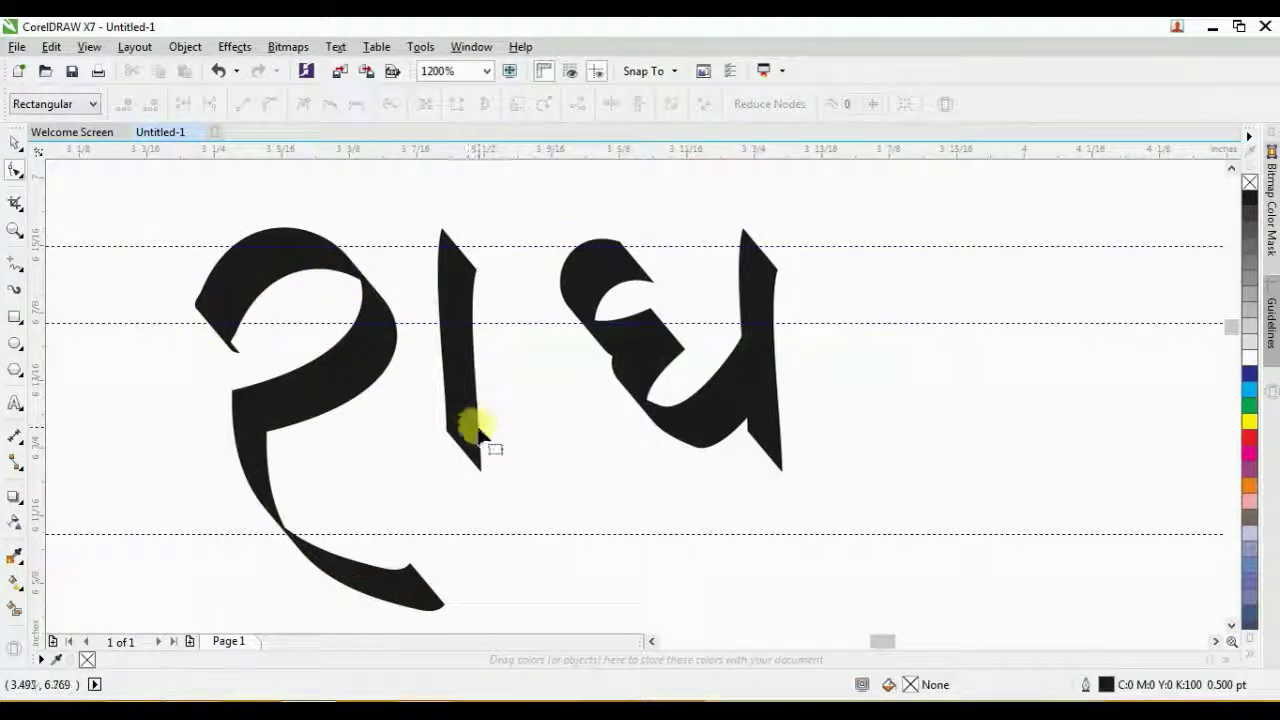
Add a node near the base of the ा stem and reposition its end node to form a slanted foot
scroll(471, 429, "up", 1)
left_click(452, 401)
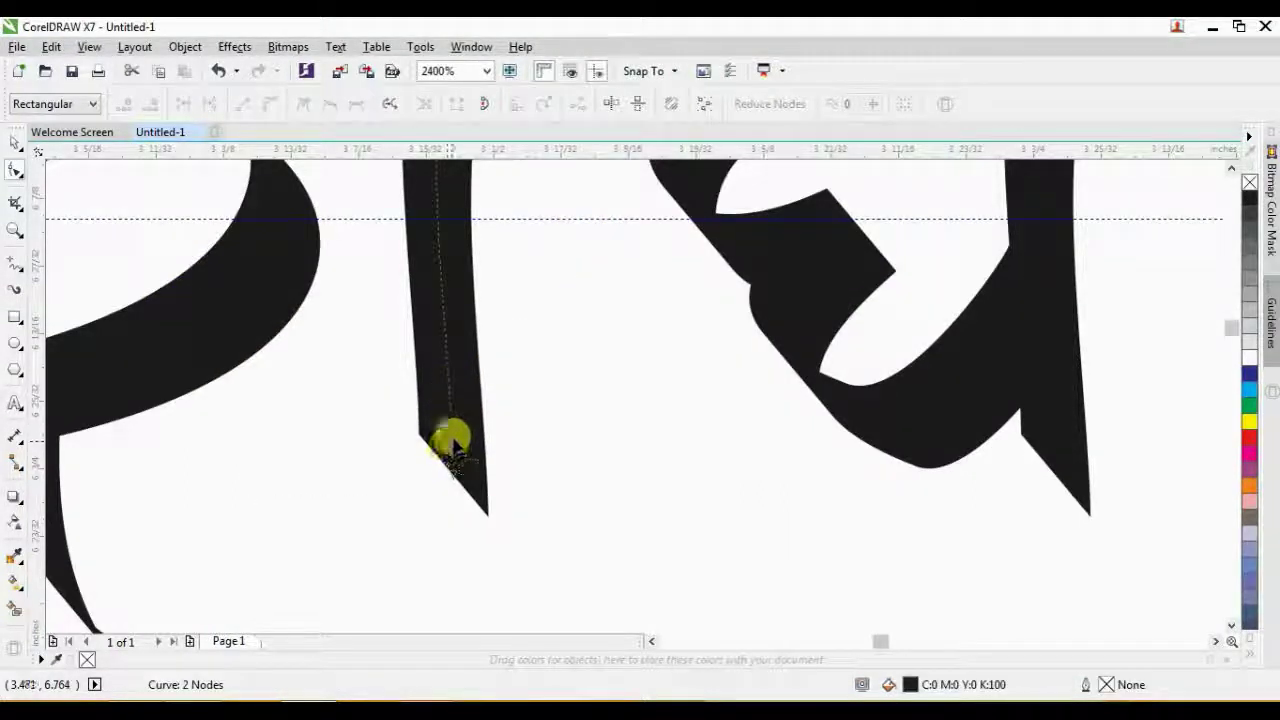
double_click(452, 437)
mouse_move(454, 472)
left_mouse_down()
mouse_move(507, 473)
mouse_move(490, 468)
mouse_move(450, 496)
left_mouse_up()
scroll(496, 450, "down", 3)
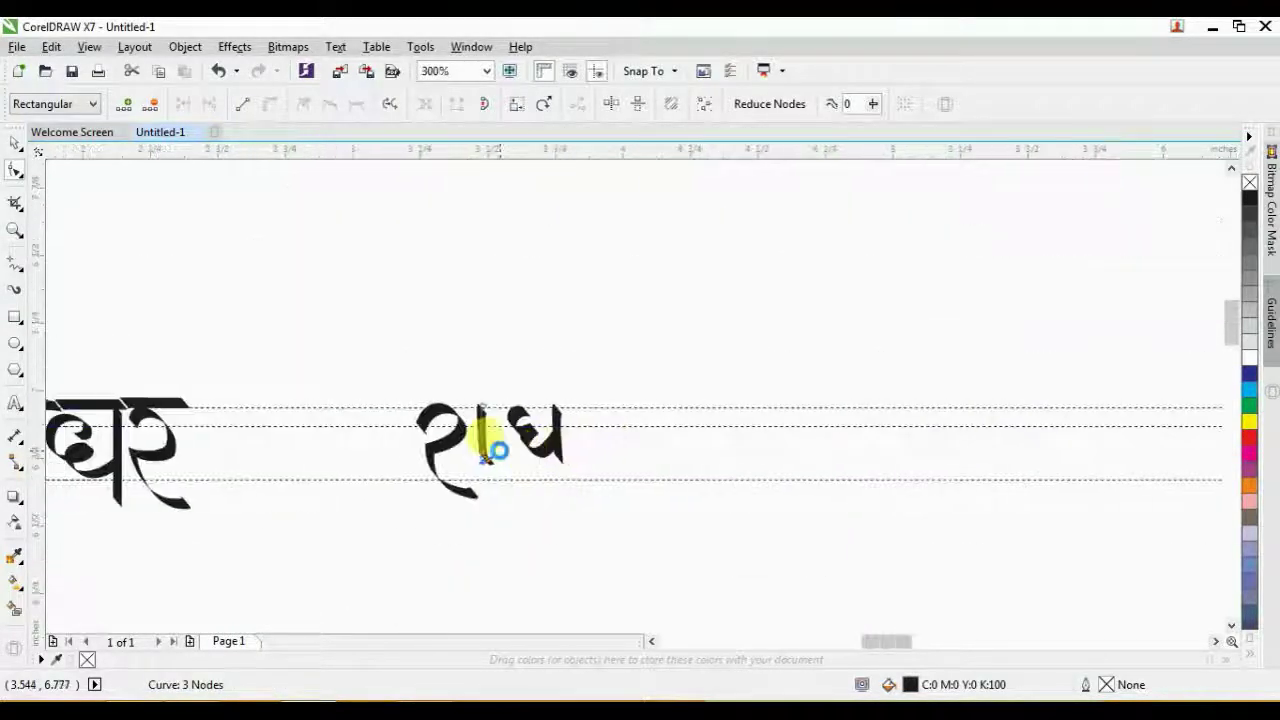
Delete the straight stem of ध
scroll(525, 448, "up", 2)
key("space")
left_click(661, 407)
key("Delete")
left_click(360, 391)
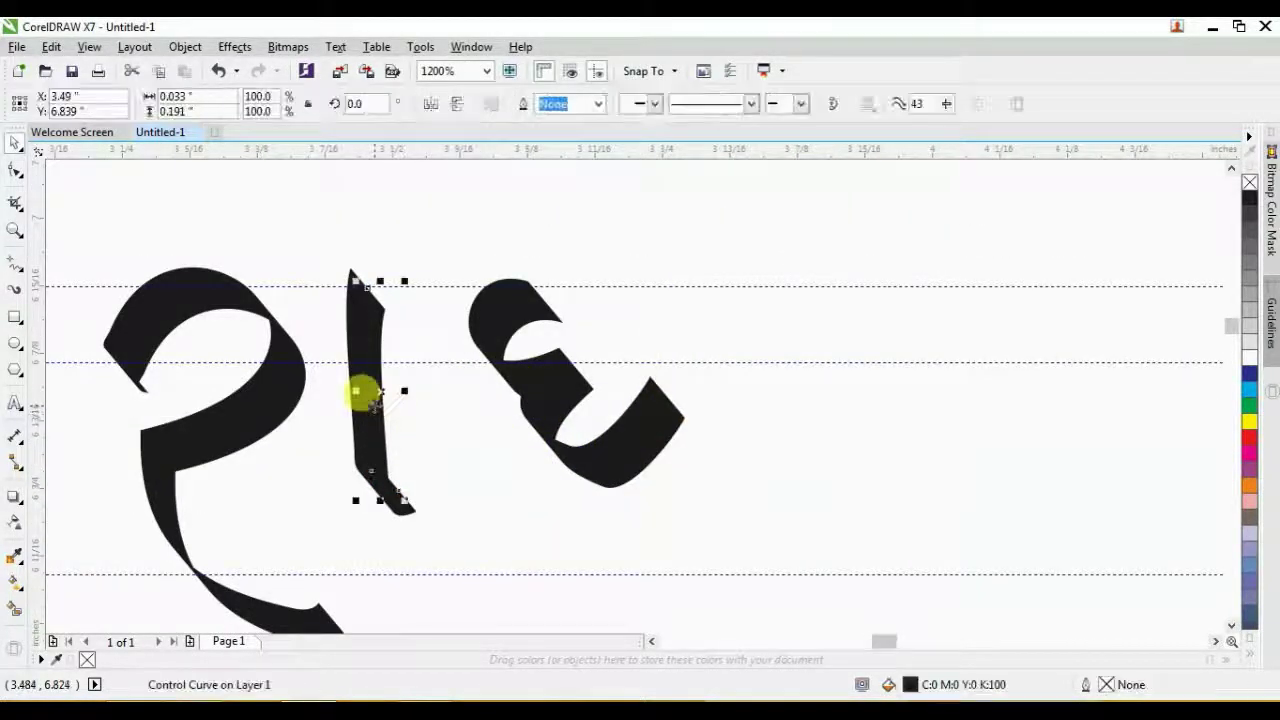
left_click_drag(360, 391, 655, 393)
key("ctrl+z")
Place a copy of the footed ा stem against the body of ध as its stem
left_click_drag(297, 236, 454, 503)
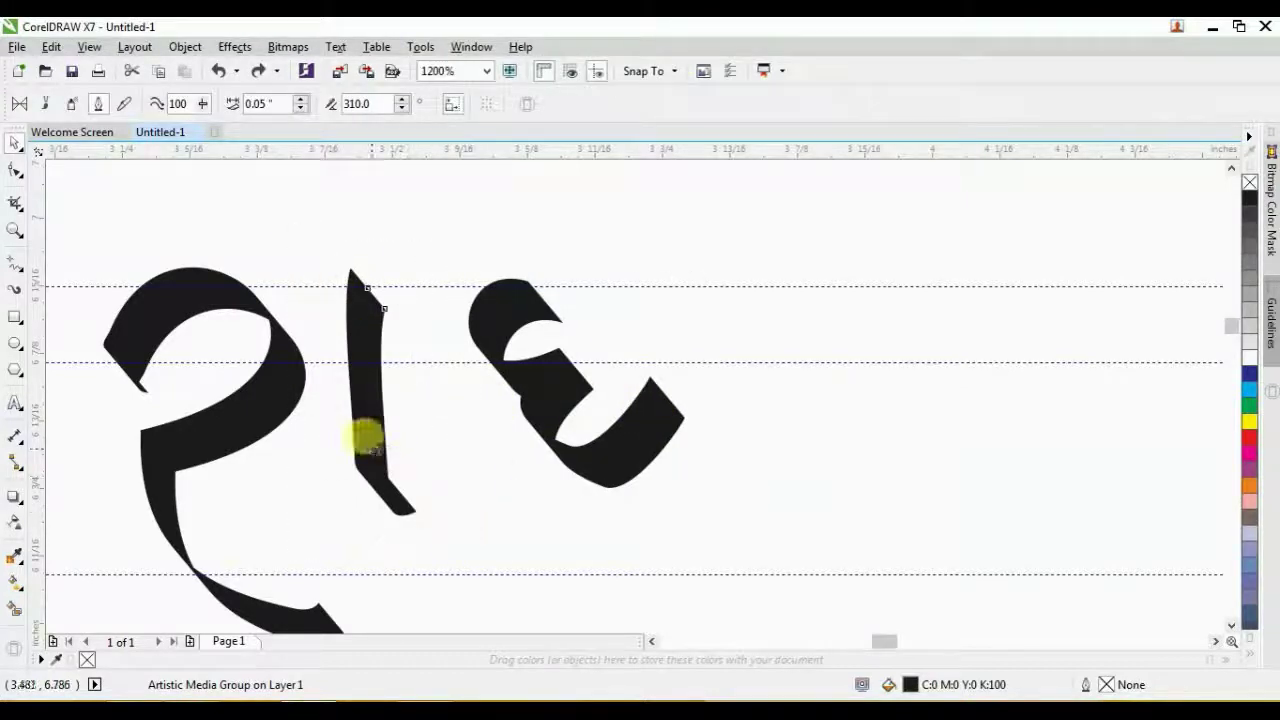
left_click_drag(370, 445, 671, 445)
right_click(671, 445)
left_click(730, 489)
Draw the headline along the upper guideline as two Artistic Media strokes, one across the ा and one across ध
scroll(566, 378, "down", 2)
key("F2")
left_click_drag(423, 310, 683, 473)
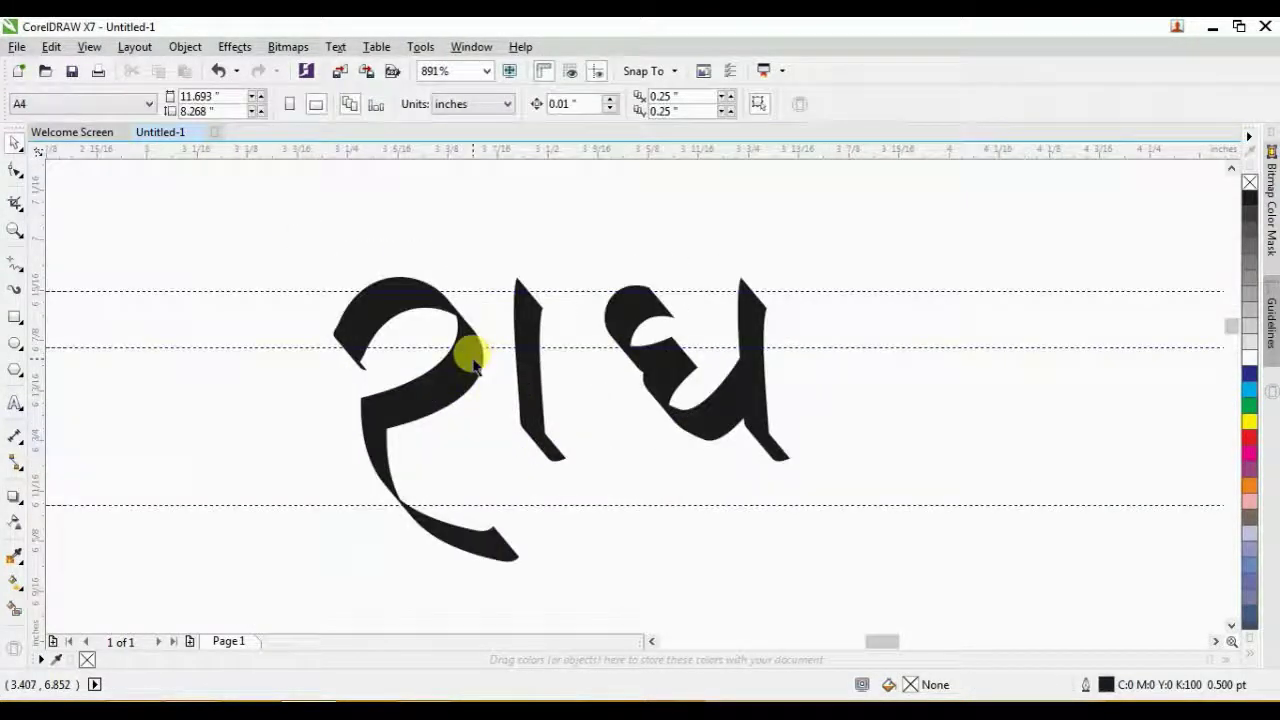
left_click(14, 290)
scroll(514, 286, "up", 3)
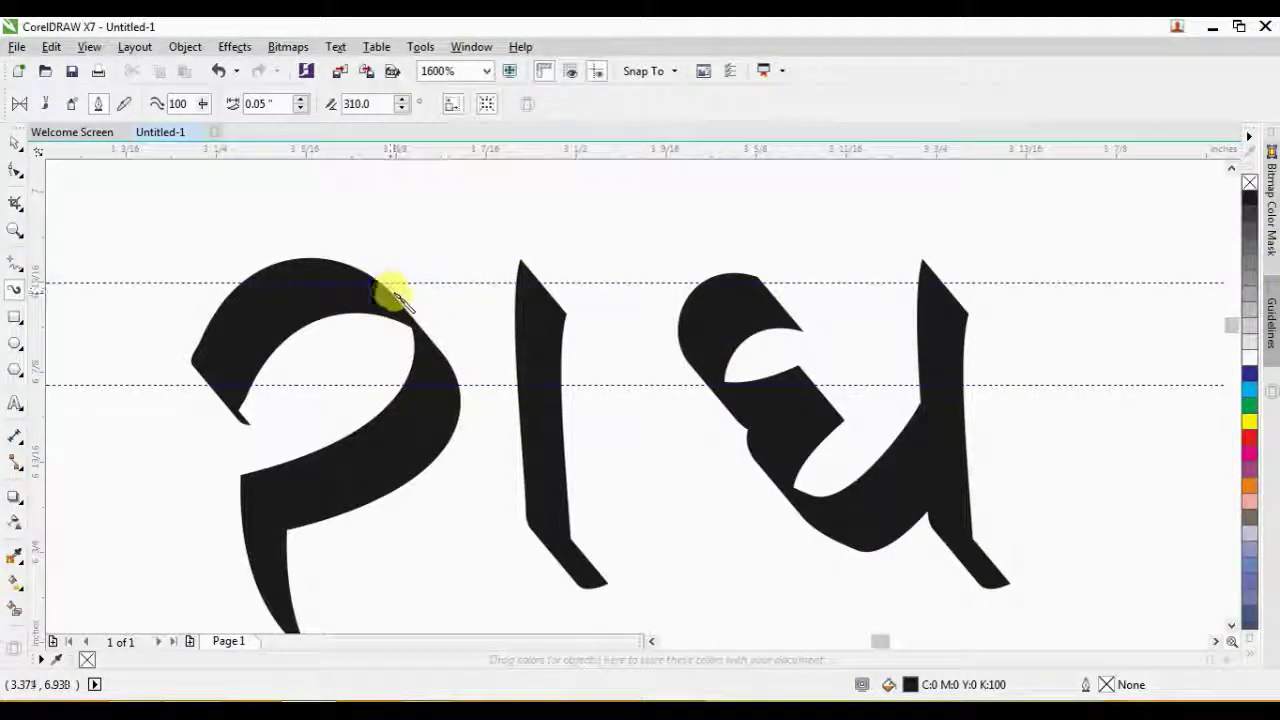
mouse_move(393, 292)
left_mouse_down()
mouse_move(752, 292)
mouse_move(514, 294)
mouse_move(717, 303)
mouse_move(871, 277)
mouse_move(951, 300)
mouse_move(870, 297)
left_mouse_up()
key("ctrl+z")
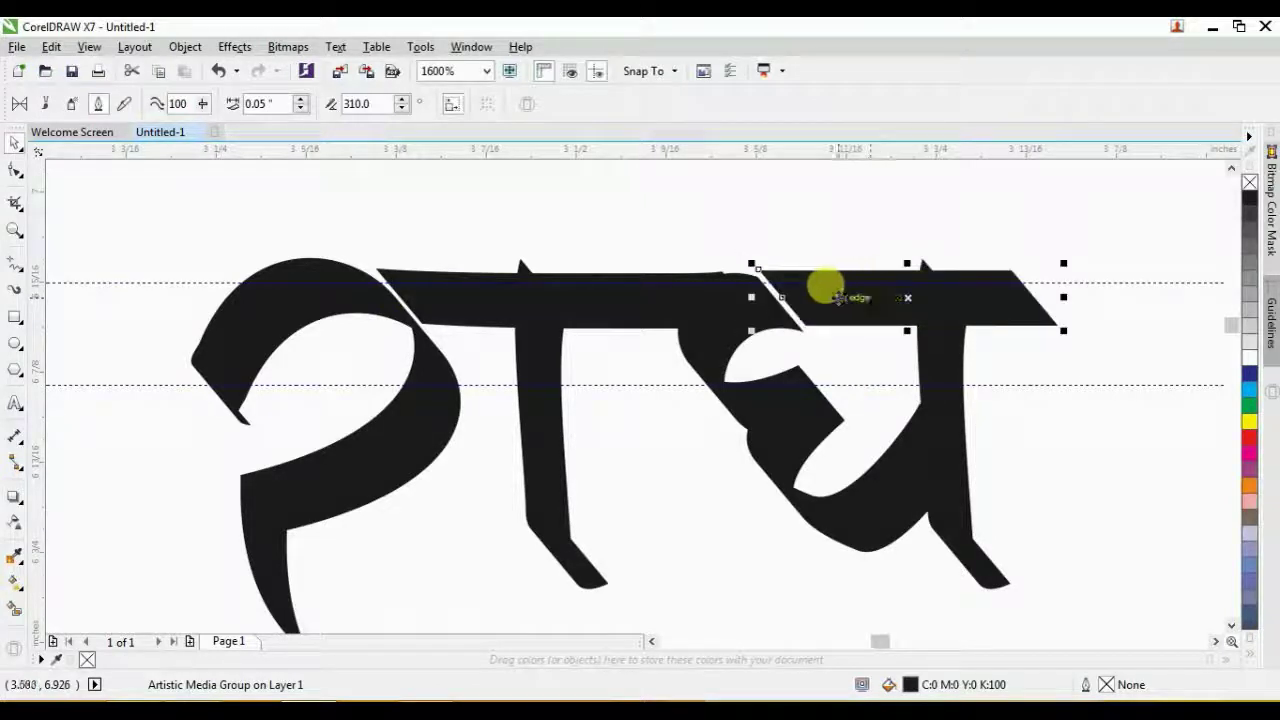
Shorten and mirror the headline stroke above the ा, and shift it to join the head of र
left_click(742, 302)
mouse_move(748, 296)
left_mouse_down()
mouse_move(670, 292)
mouse_move(652, 306)
mouse_move(677, 297)
left_mouse_up()
left_click(457, 104)
left_click_drag(491, 289, 504, 290)
mouse_move(392, 299)
left_mouse_down()
mouse_move(294, 287)
mouse_move(313, 299)
left_mouse_up()
left_click(870, 290, "shift")
left_click(397, 187)
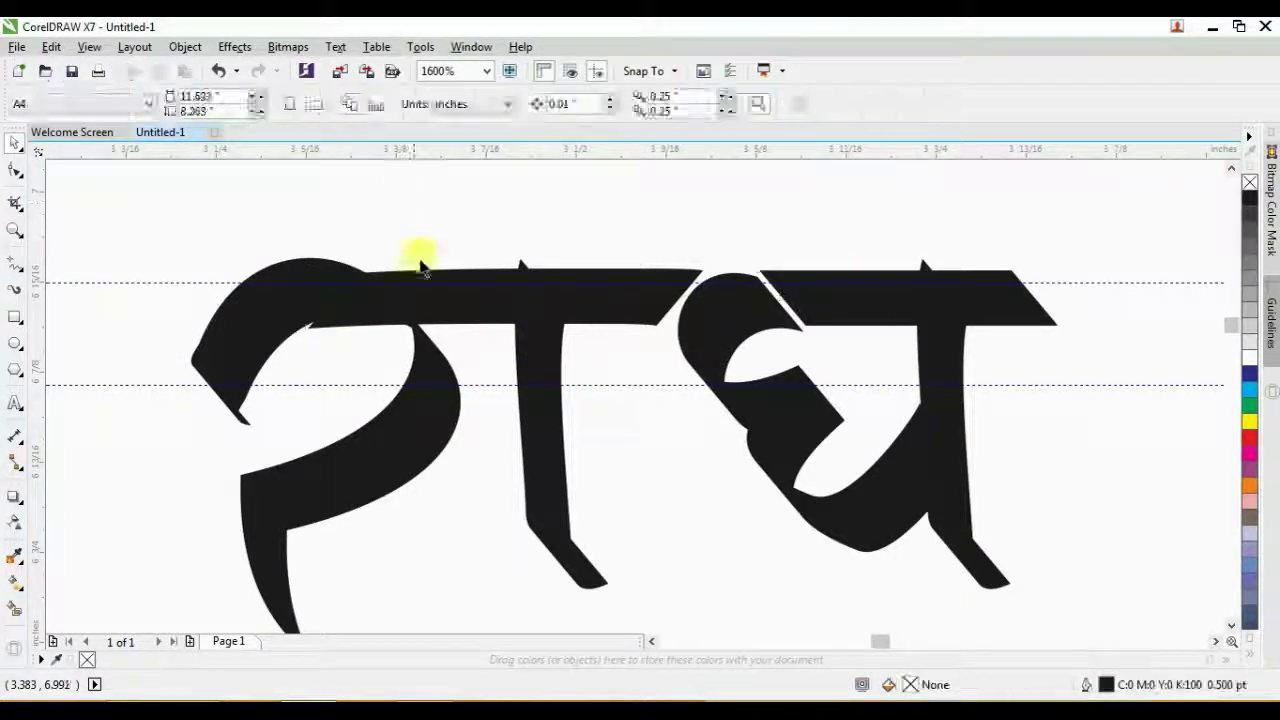
Set the stroke width of both headline pieces to 0.03 inches
left_click(424, 292)
left_click(889, 297, "shift")
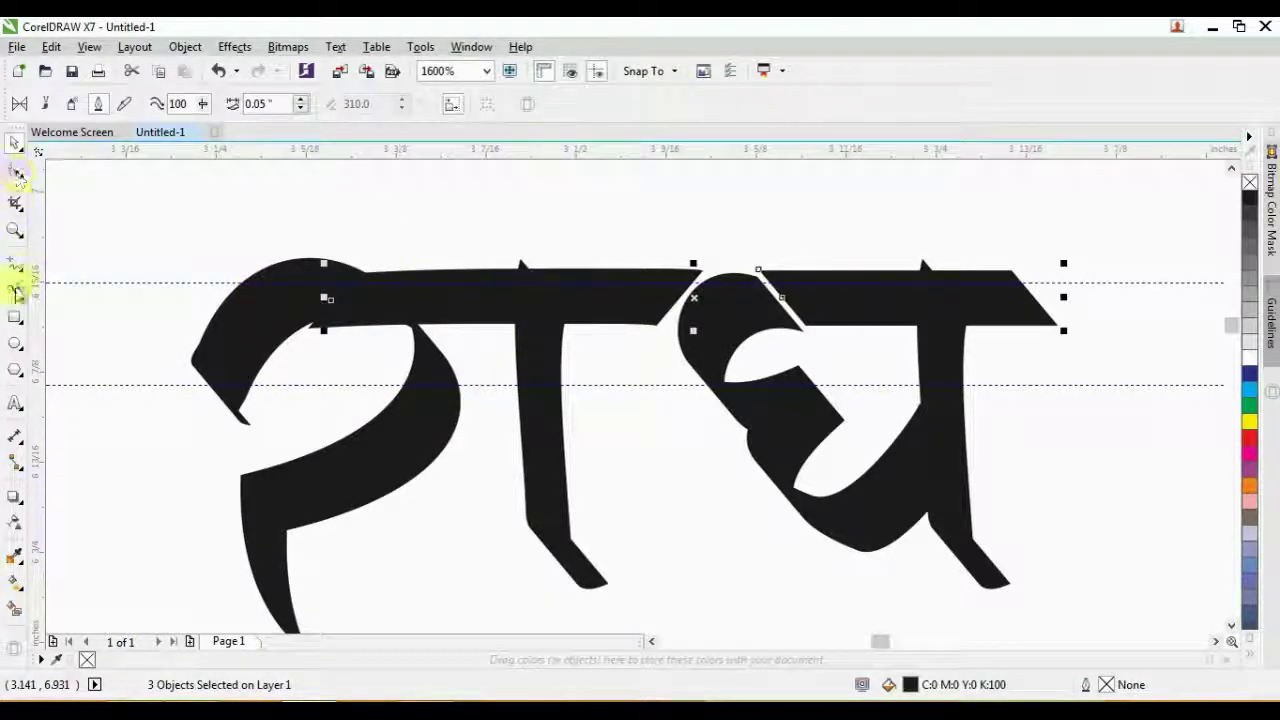
left_click(300, 108)
left_click(300, 108)
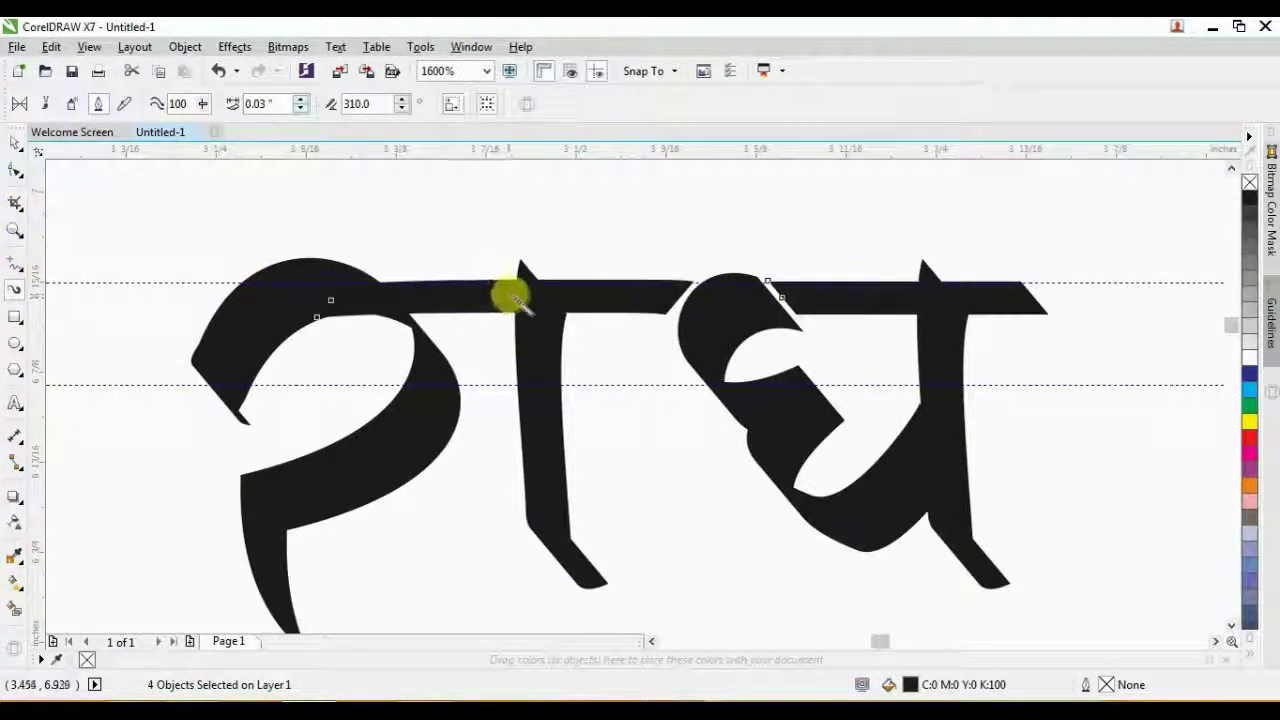
key("space")
left_click(449, 241)
left_click(420, 286)
left_click(15, 171)
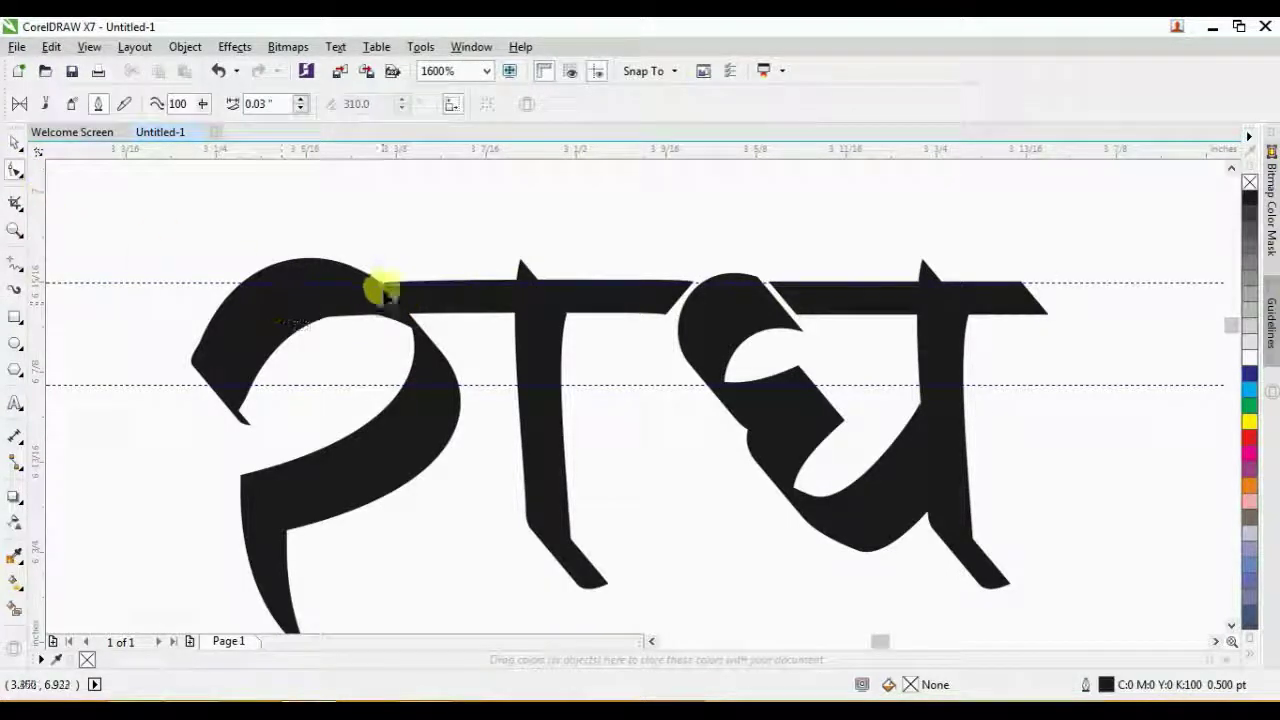
left_click(440, 294)
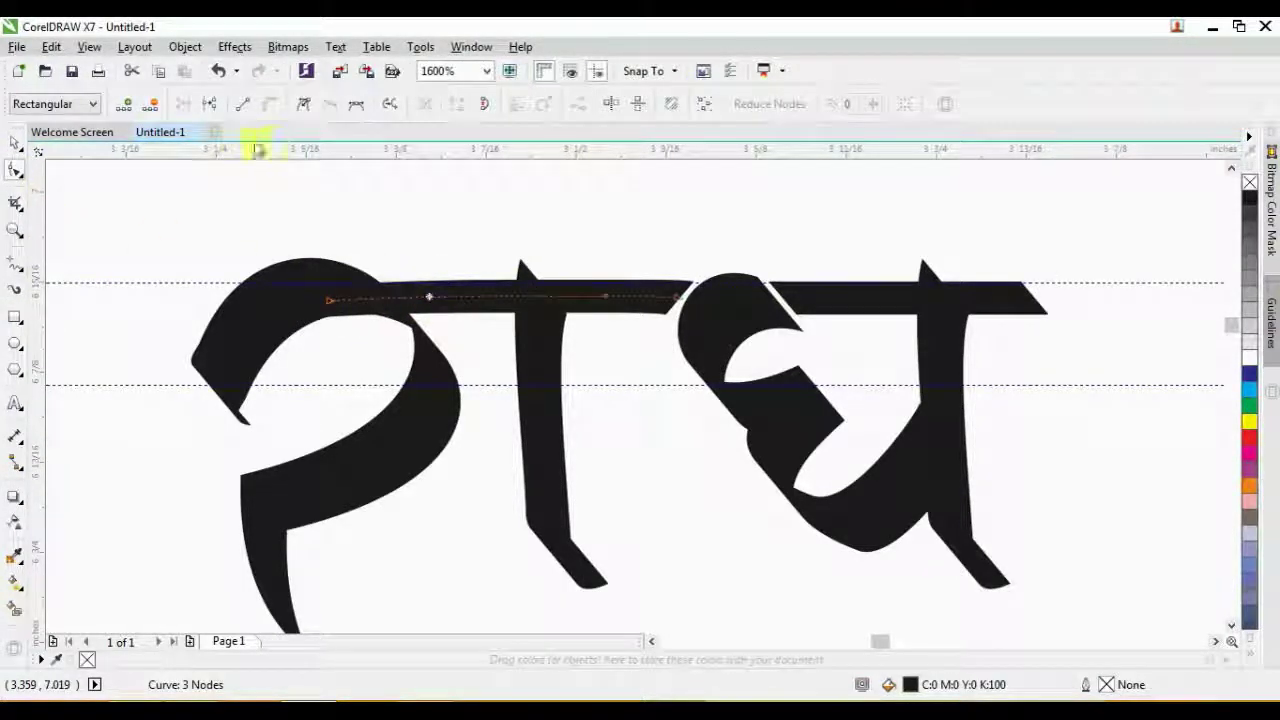
left_click(329, 300)
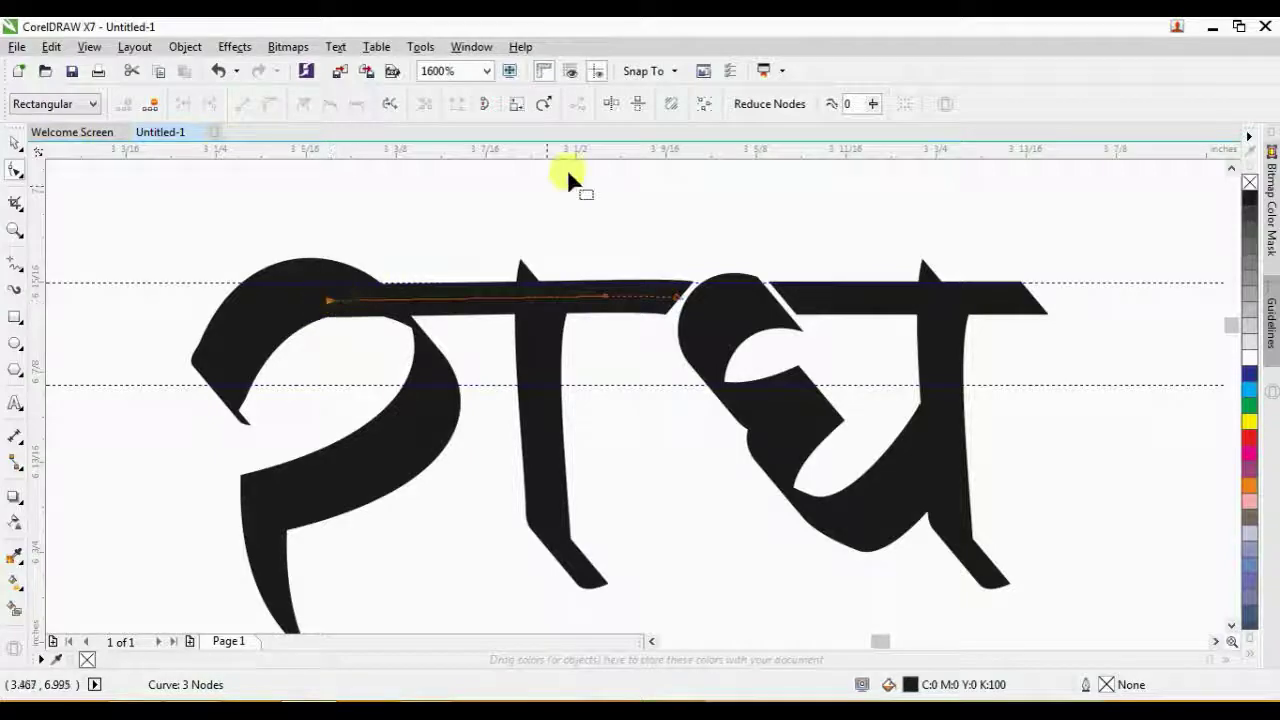
left_click_drag(595, 134, 605, 251)
key("ctrl+z")
Move the undocked document window up beneath the property bar, and frame the whole word राध in the view
left_click_drag(511, 220, 495, 131)
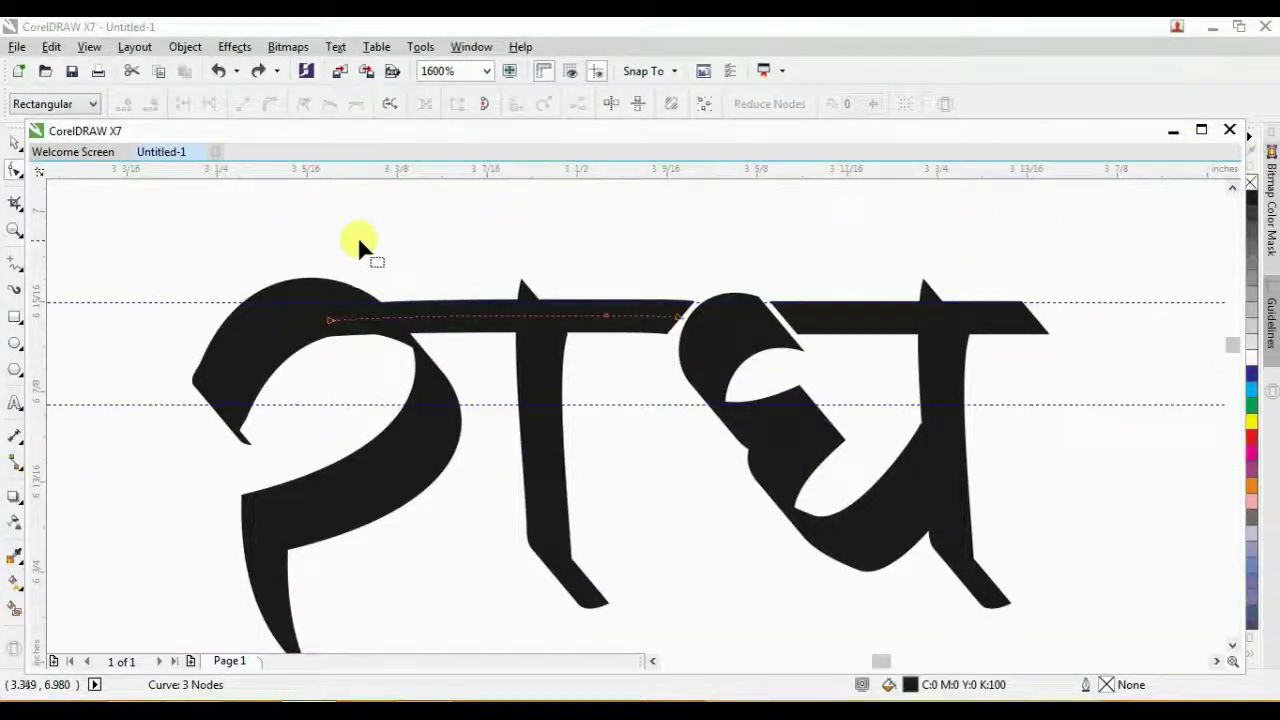
key("space")
left_click(587, 382)
scroll(375, 387, "down", 2)
key("F2")
left_click_drag(280, 342, 574, 468)
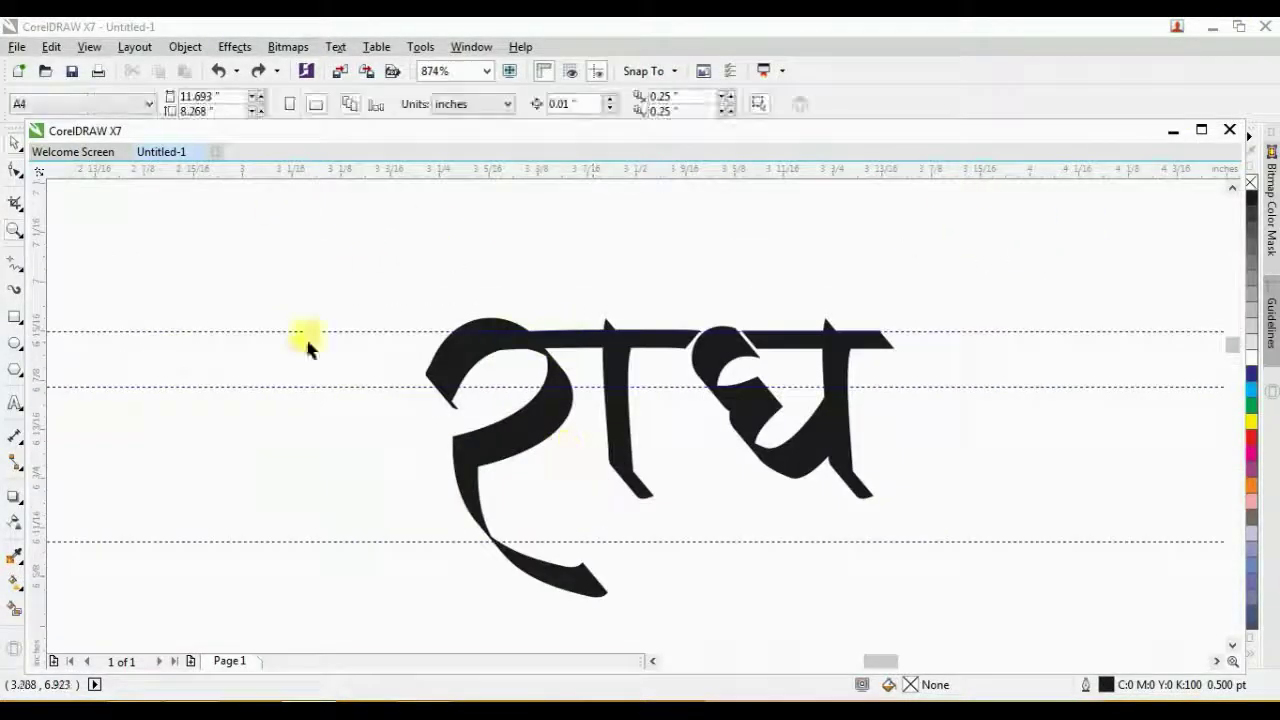
left_click(14, 290)
scroll(572, 325, "down", 1)
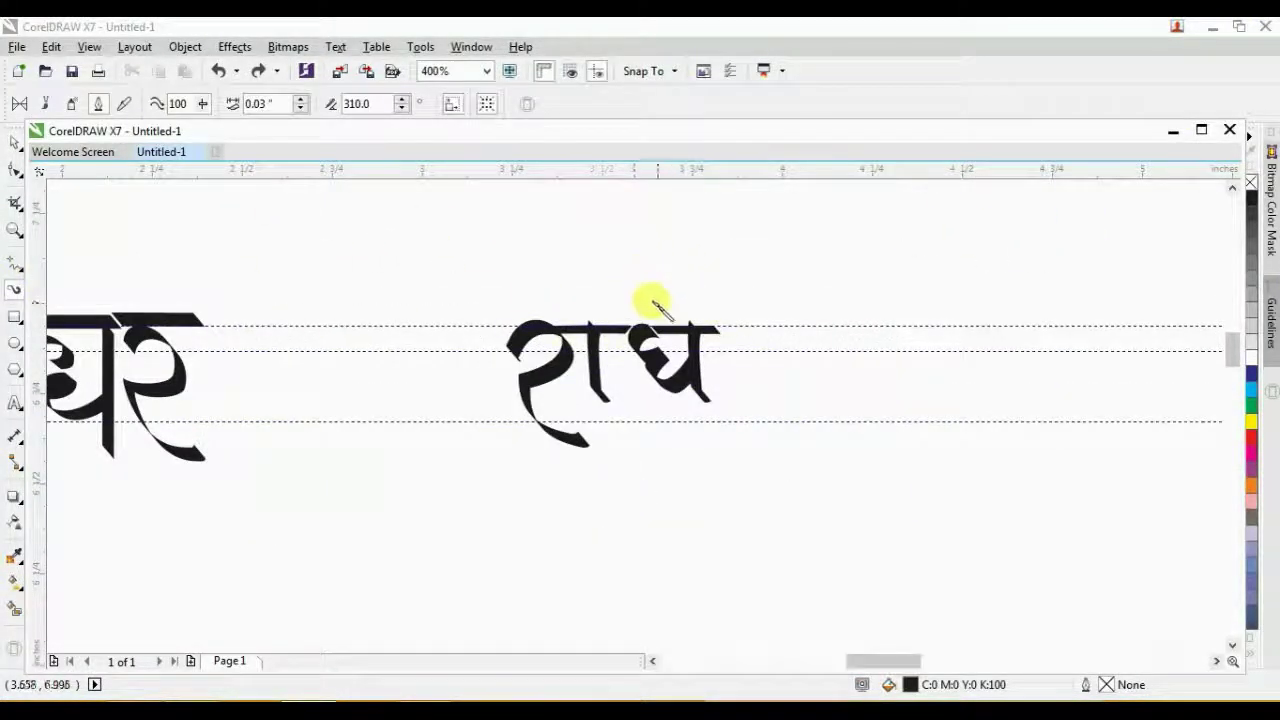
scroll(652, 303, "up", 2)
mouse_move(648, 258)
left_mouse_down()
mouse_move(646, 216)
mouse_move(727, 228)
left_mouse_up()
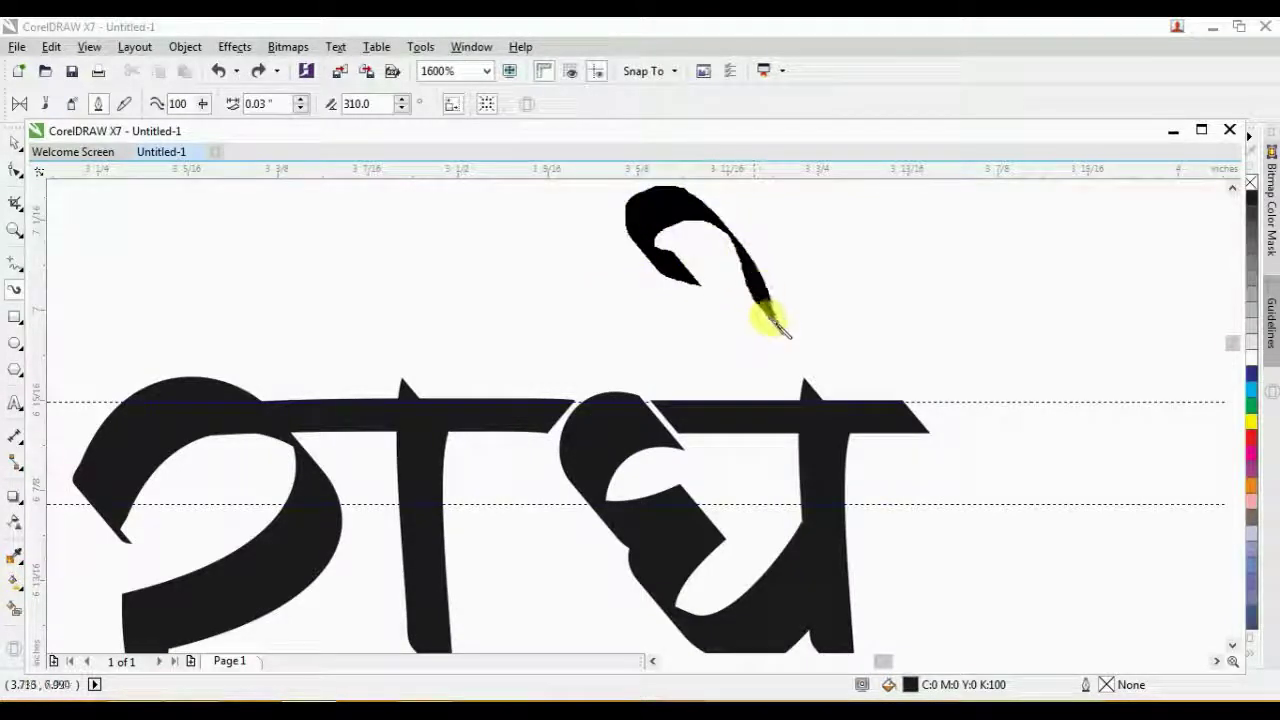
left_click_drag(820, 394, 825, 397)
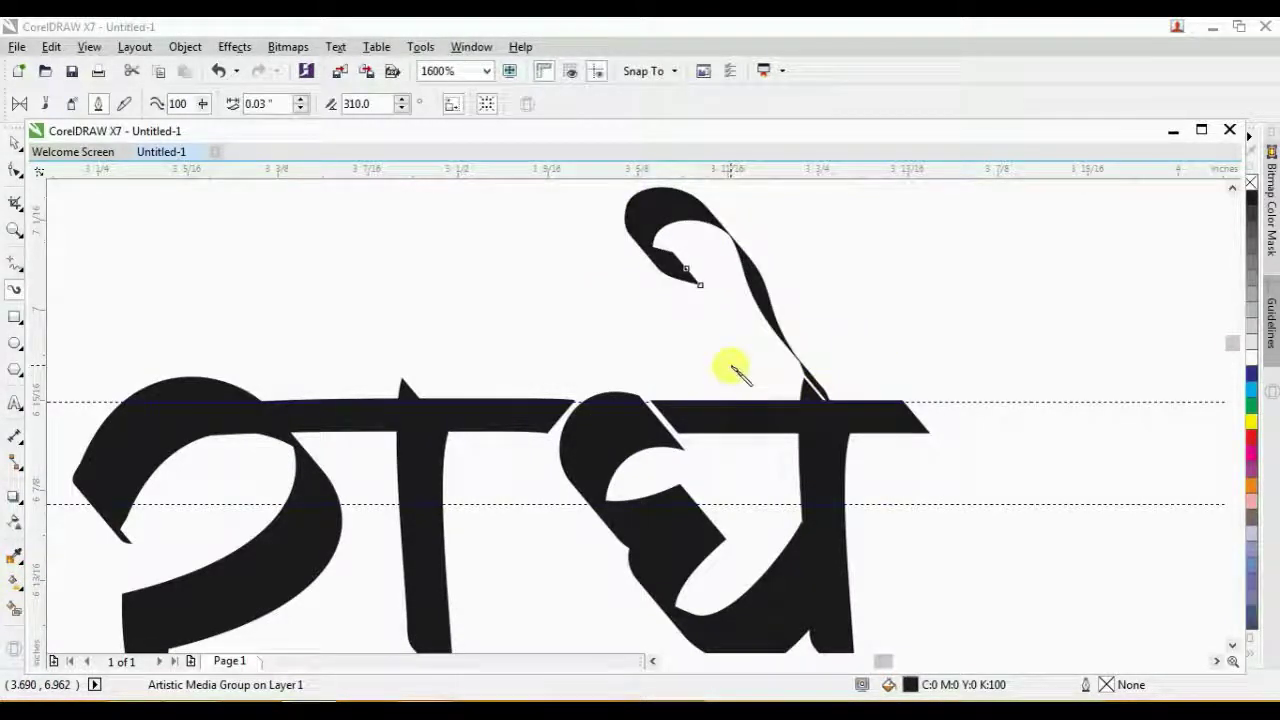
key("ctrl+z")
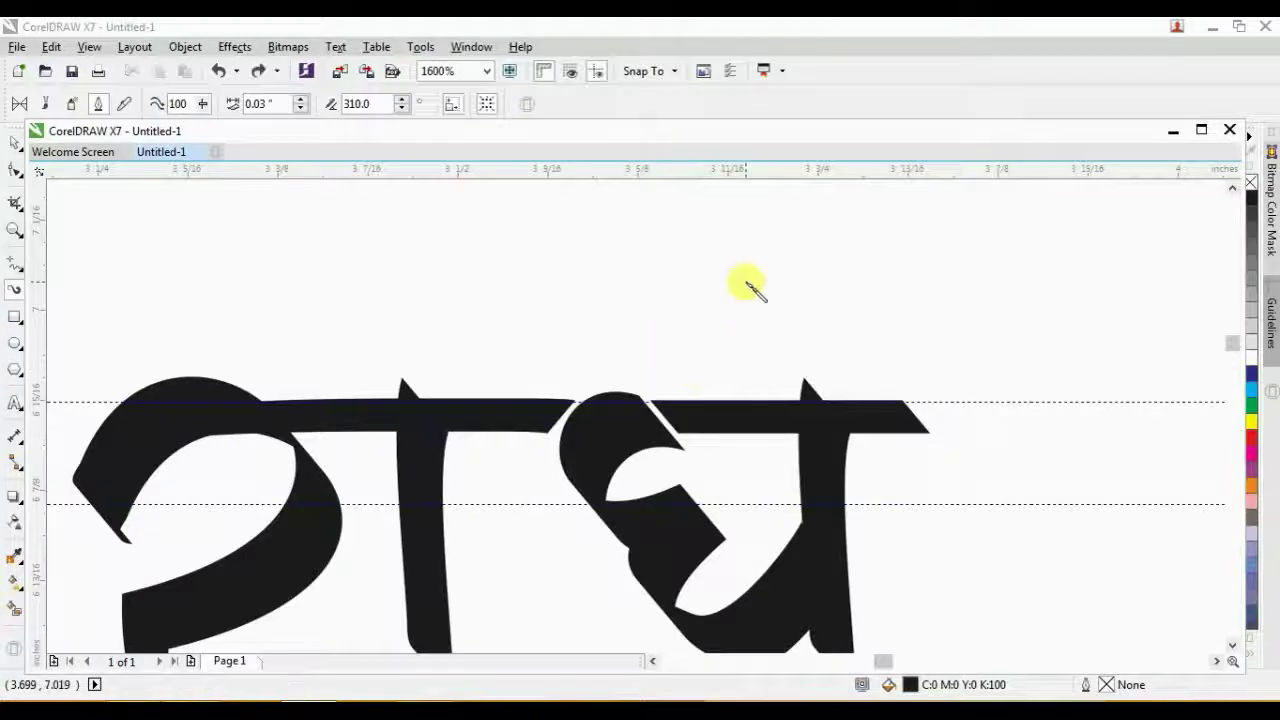
Draw the hooked े matra above the stem of ध as one Artistic Media stroke ending at the headline
mouse_move(756, 296)
left_mouse_down()
mouse_move(818, 220)
mouse_move(838, 282)
mouse_move(818, 384)
left_mouse_up()
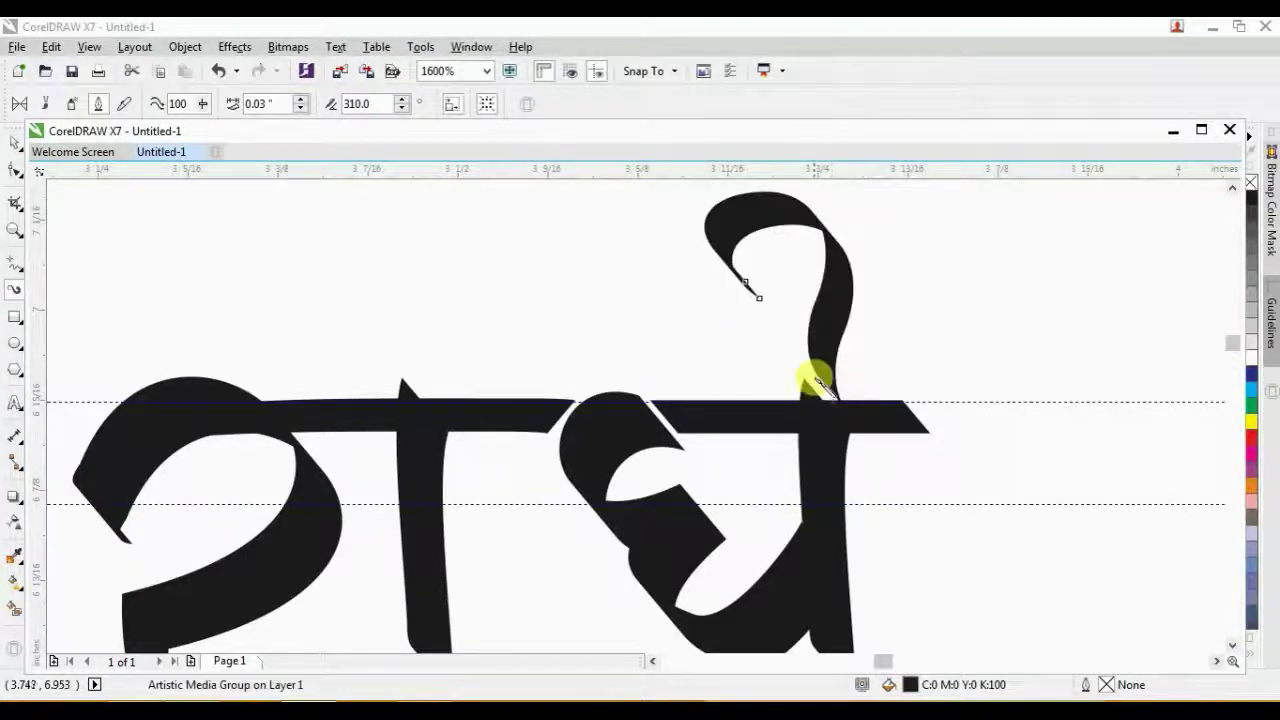
scroll(765, 350, "down", 2)
key("z")
mouse_move(791, 314)
left_mouse_down()
mouse_move(551, 514)
mouse_move(493, 526)
left_mouse_up()
key("space")
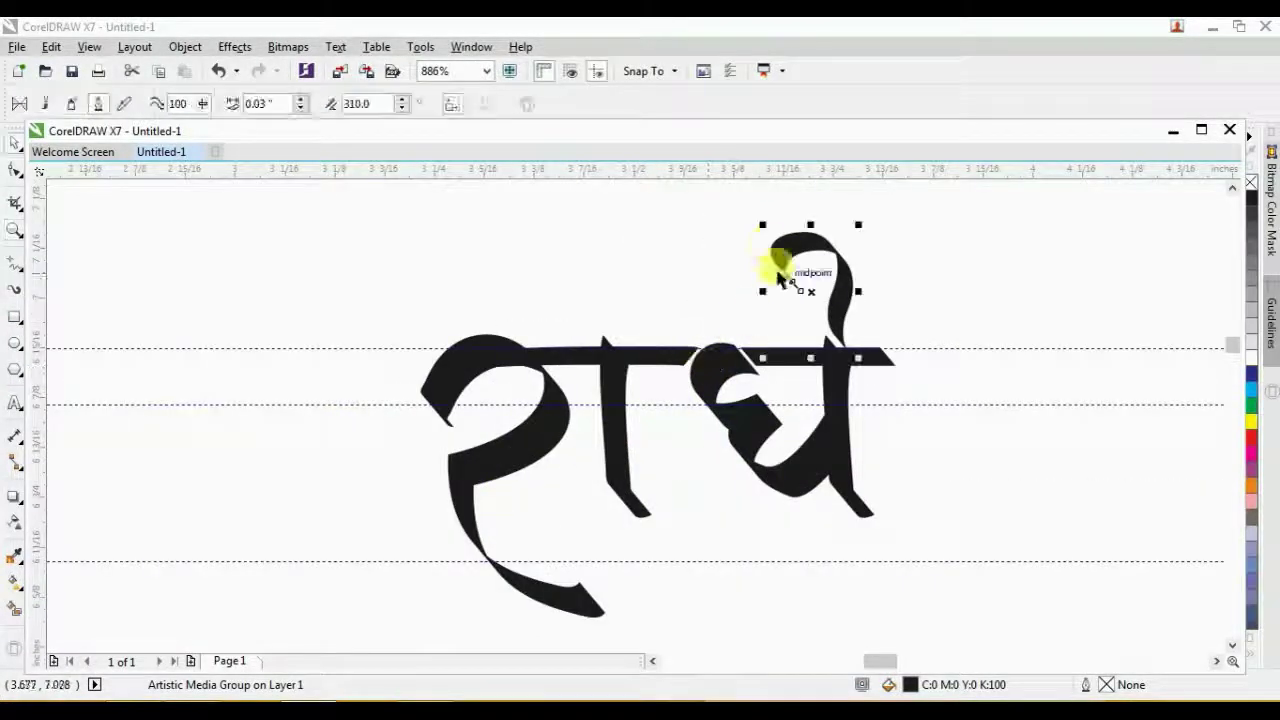
Reshape the curve of the े matra so its hook extends farther left and narrows, completing राधे
left_click(12, 171)
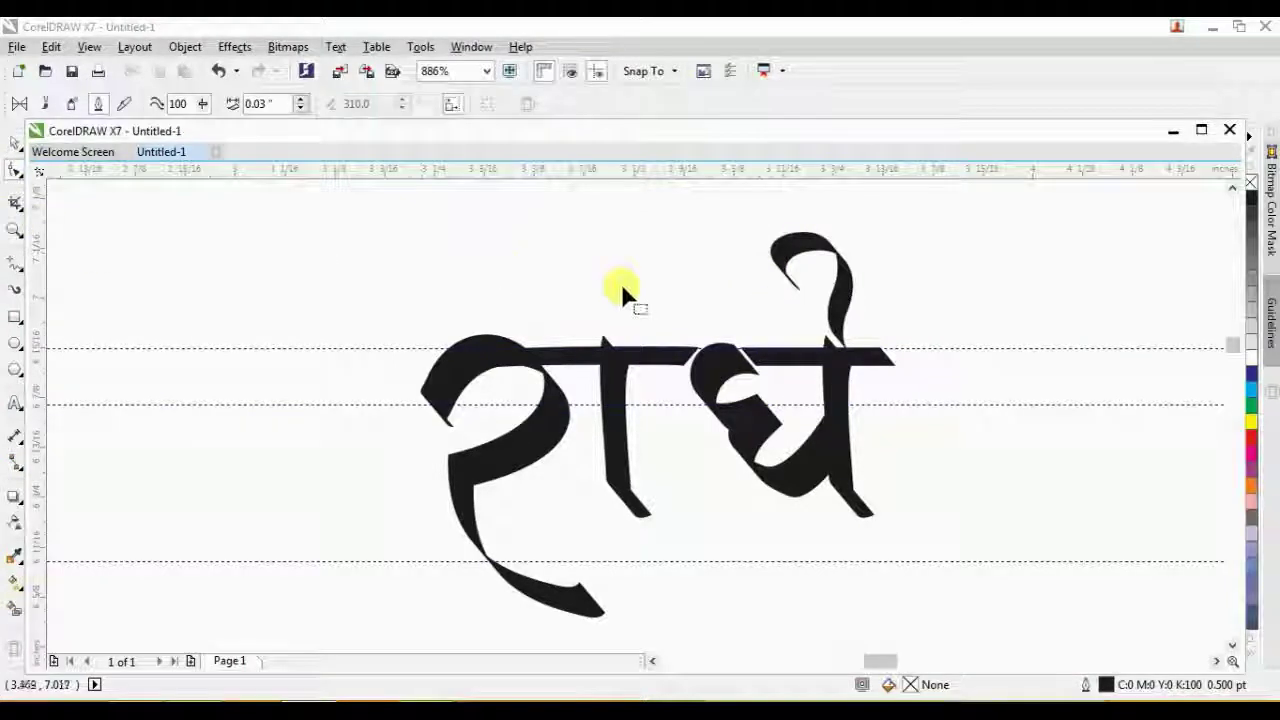
scroll(776, 275, "up", 1)
left_click(781, 228)
left_click_drag(816, 288, 832, 276)
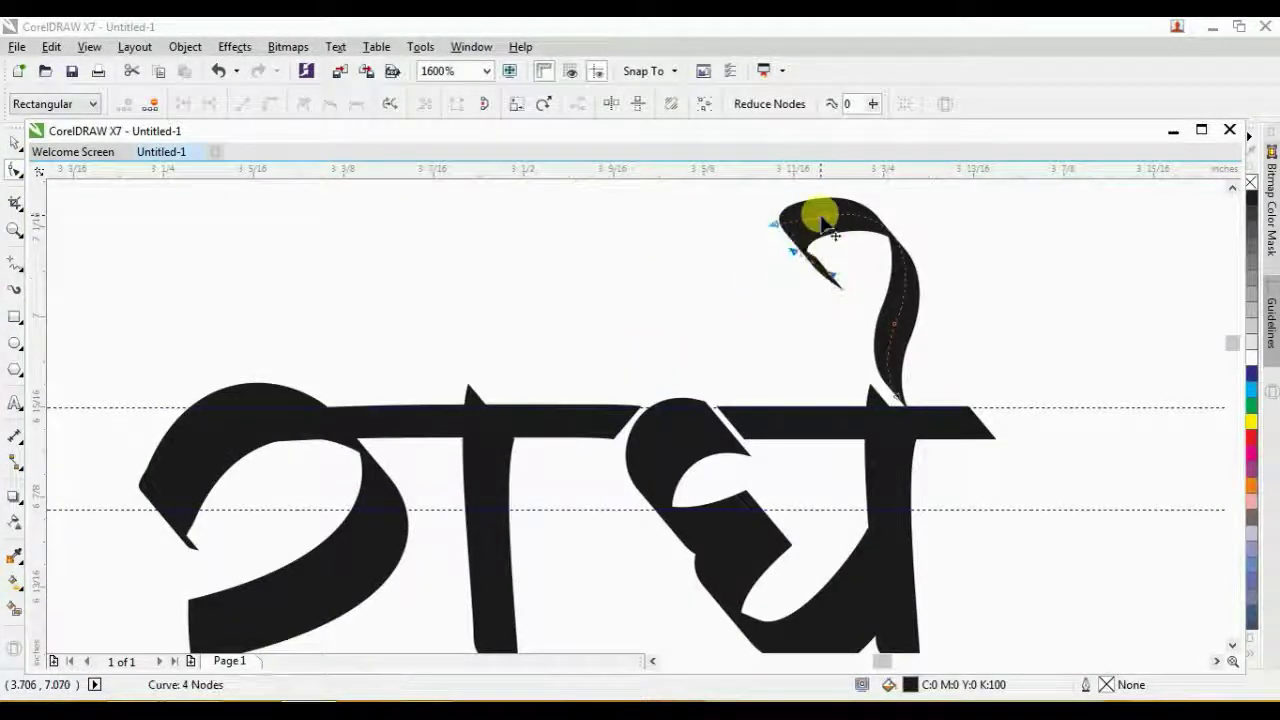
left_click_drag(823, 215, 792, 204)
left_click_drag(796, 250, 742, 270)
scroll(786, 262, "down", 1)
key("space")
left_click(760, 262)
left_click(836, 282)
scroll(684, 424, "down", 1)
key("z")
left_click_drag(752, 313, 480, 554)
key("space")
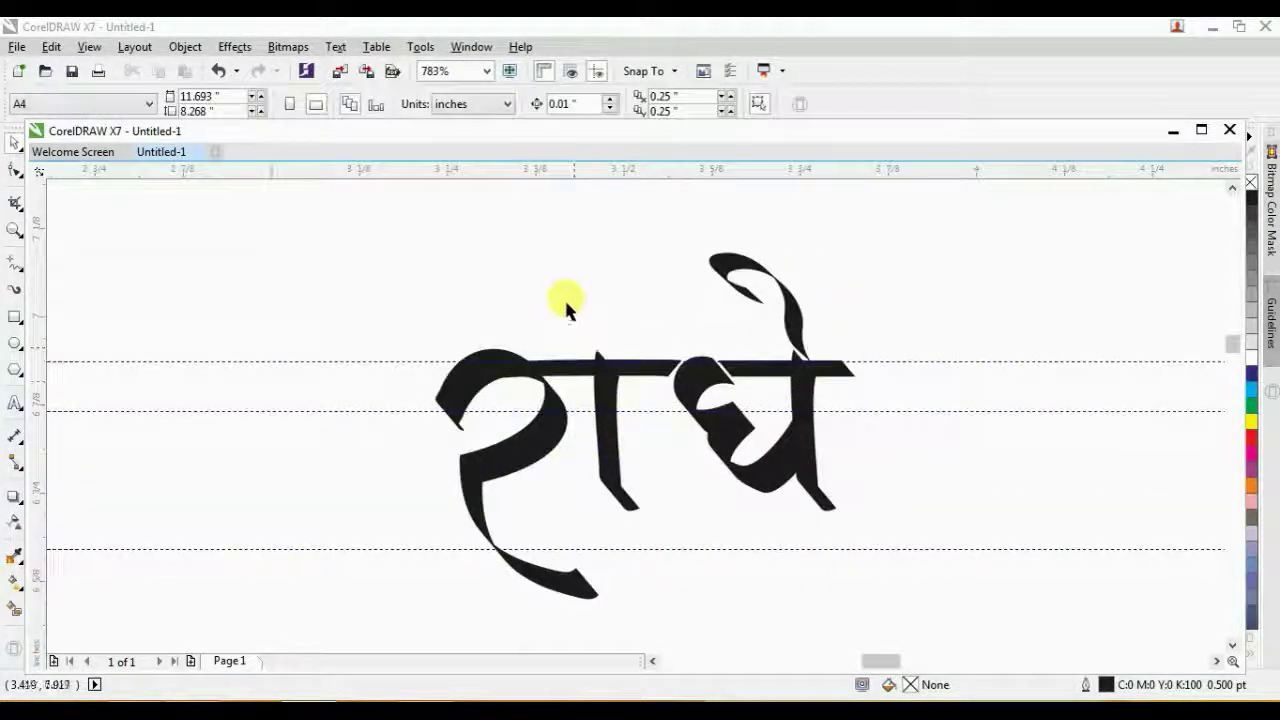
Move the whole word राधे straight down by 0.5 inches, clear of the guidelines
scroll(519, 358, "down", 1)
left_click_drag(440, 281, 755, 484)
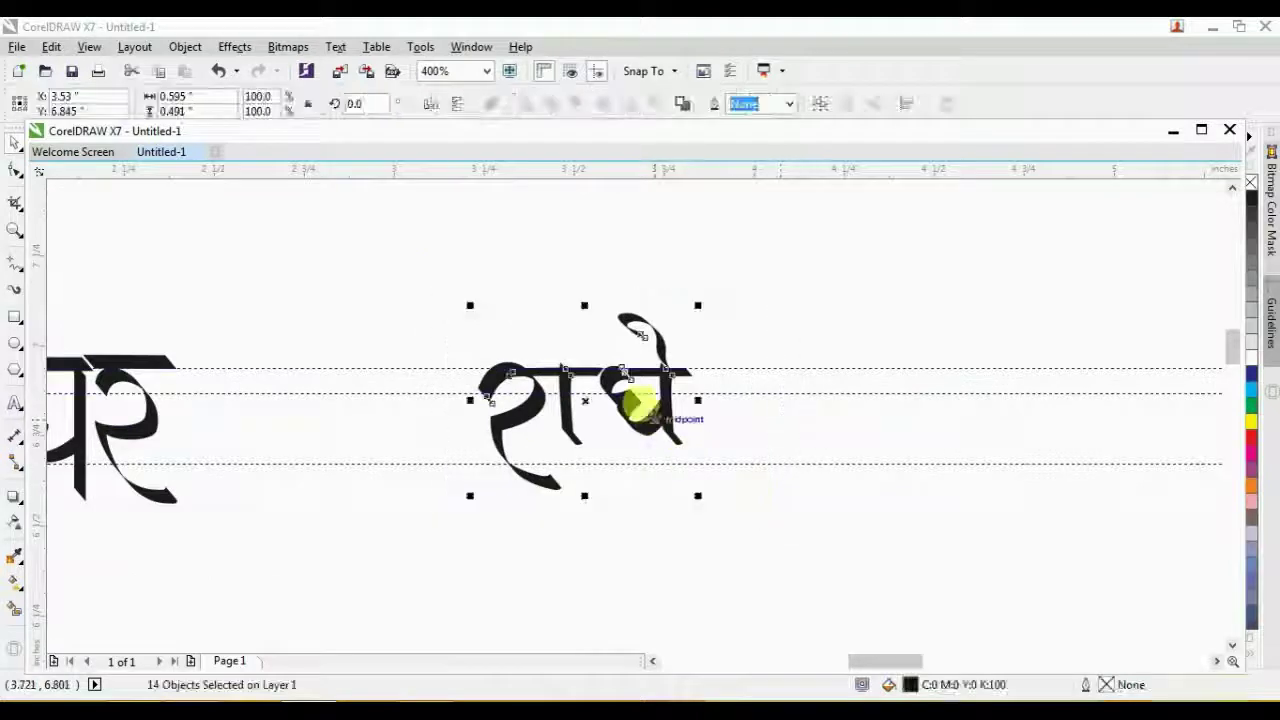
left_click_drag(647, 412, 647, 592)
key("z")
left_click_drag(467, 477, 640, 633)
key("space")
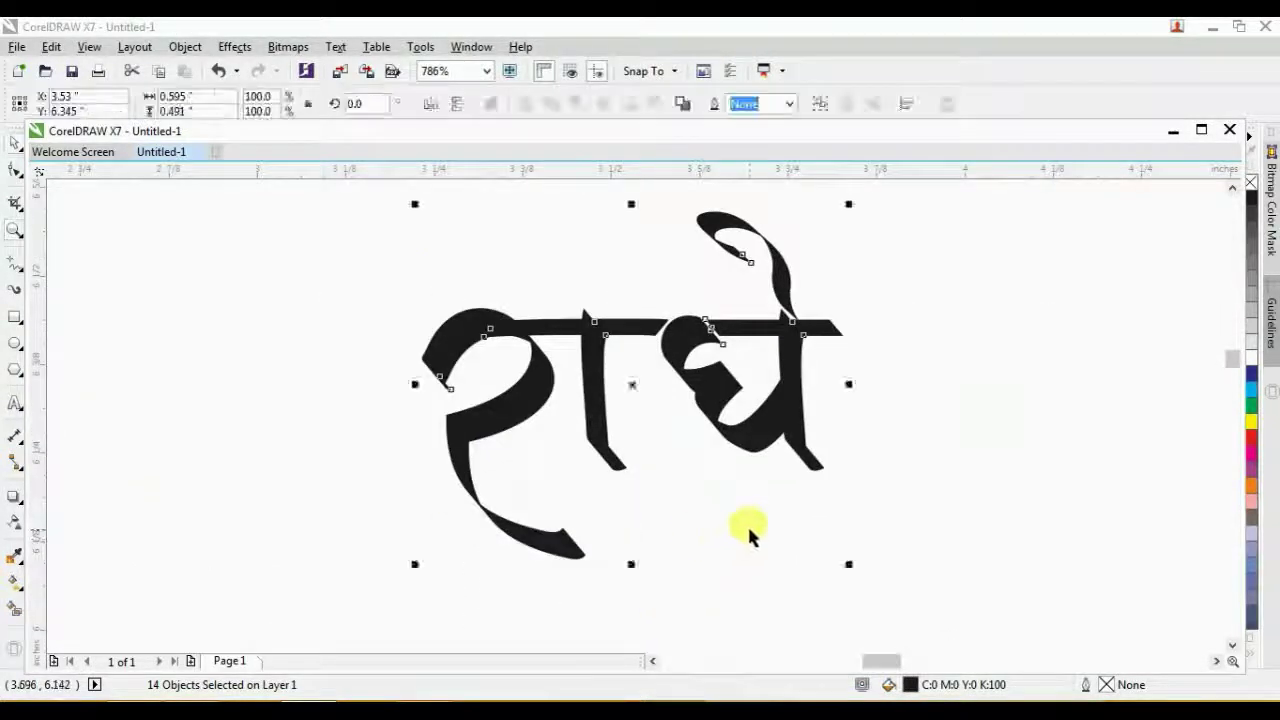
left_click(750, 548)
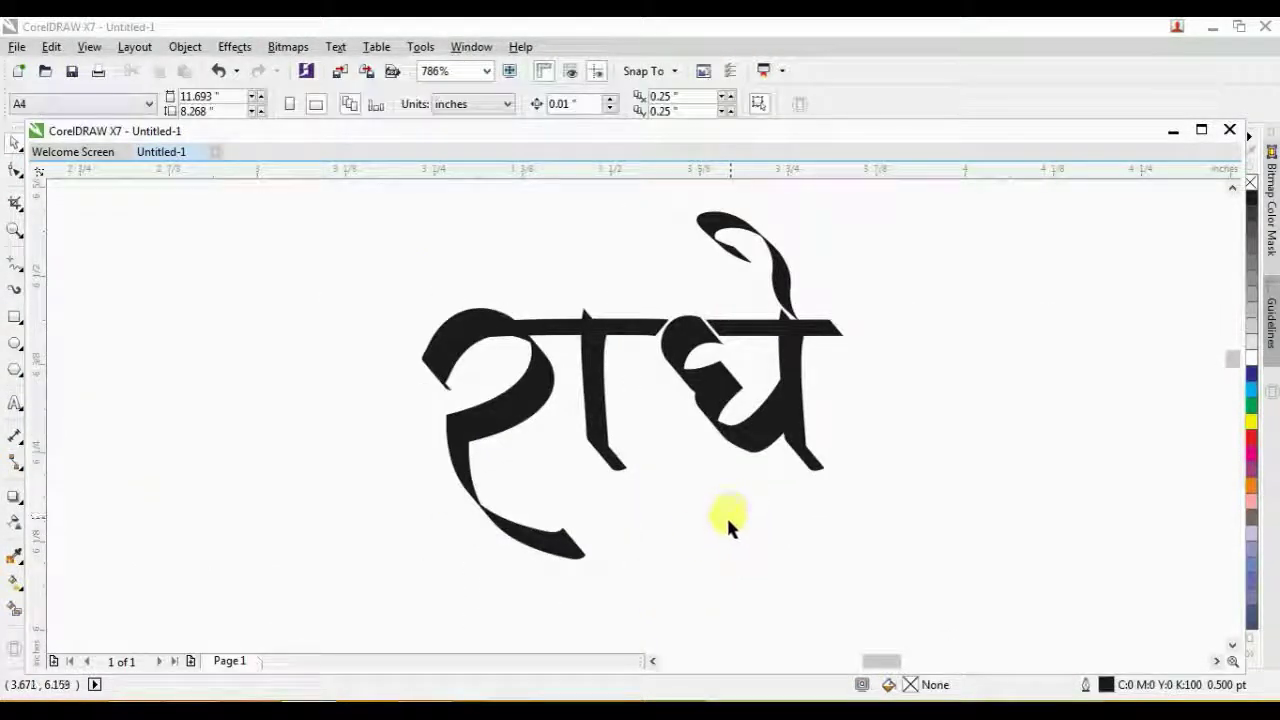
Move the whole word राधे back onto the guidelines, directly after लम्बोधर
scroll(514, 471, "down", 3)
scroll(483, 415, "up", 2)
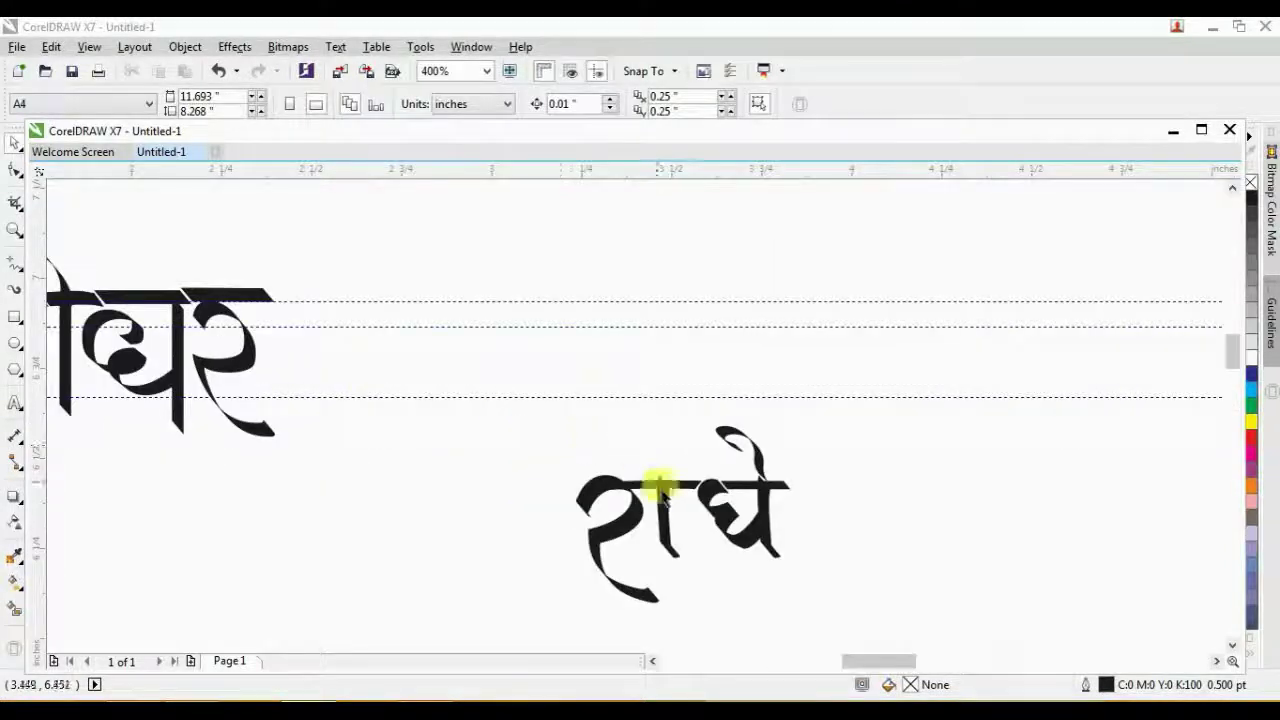
scroll(660, 490, "up", 1)
scroll(643, 480, "down", 1)
left_click_drag(528, 422, 812, 600)
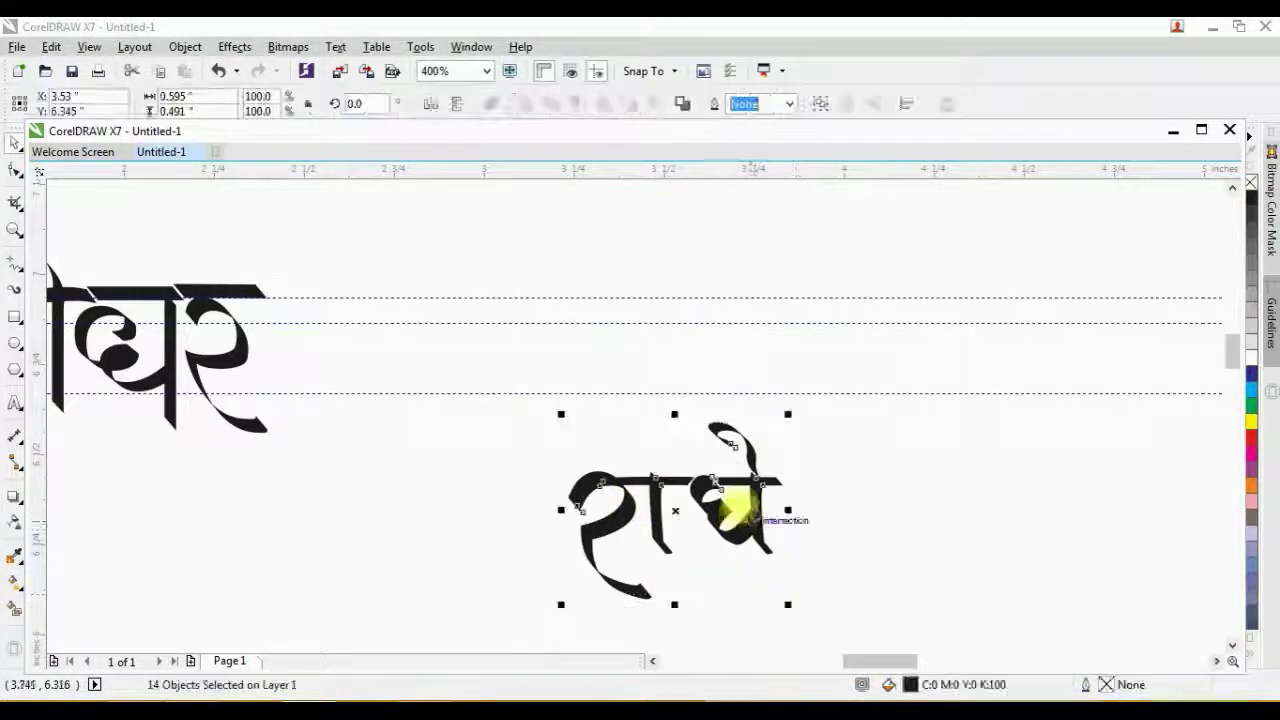
left_click_drag(735, 510, 488, 330)
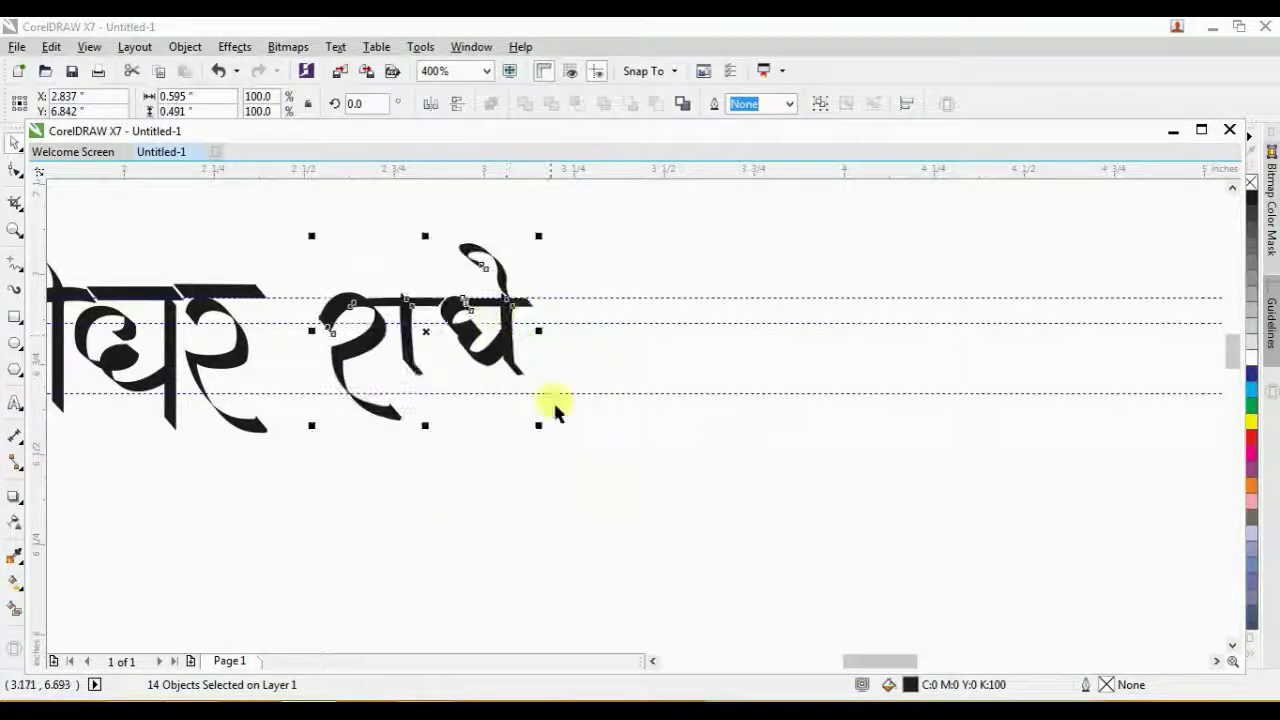
left_click(606, 503)
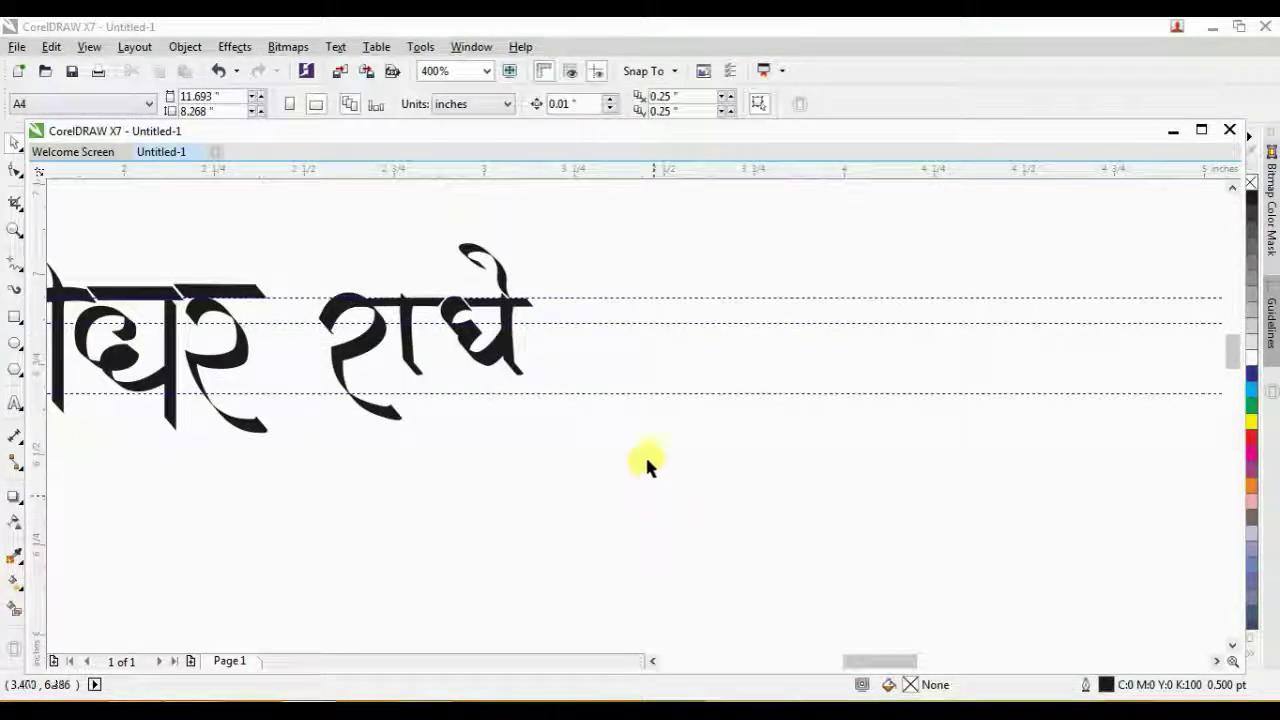
scroll(677, 571, "down", 2)
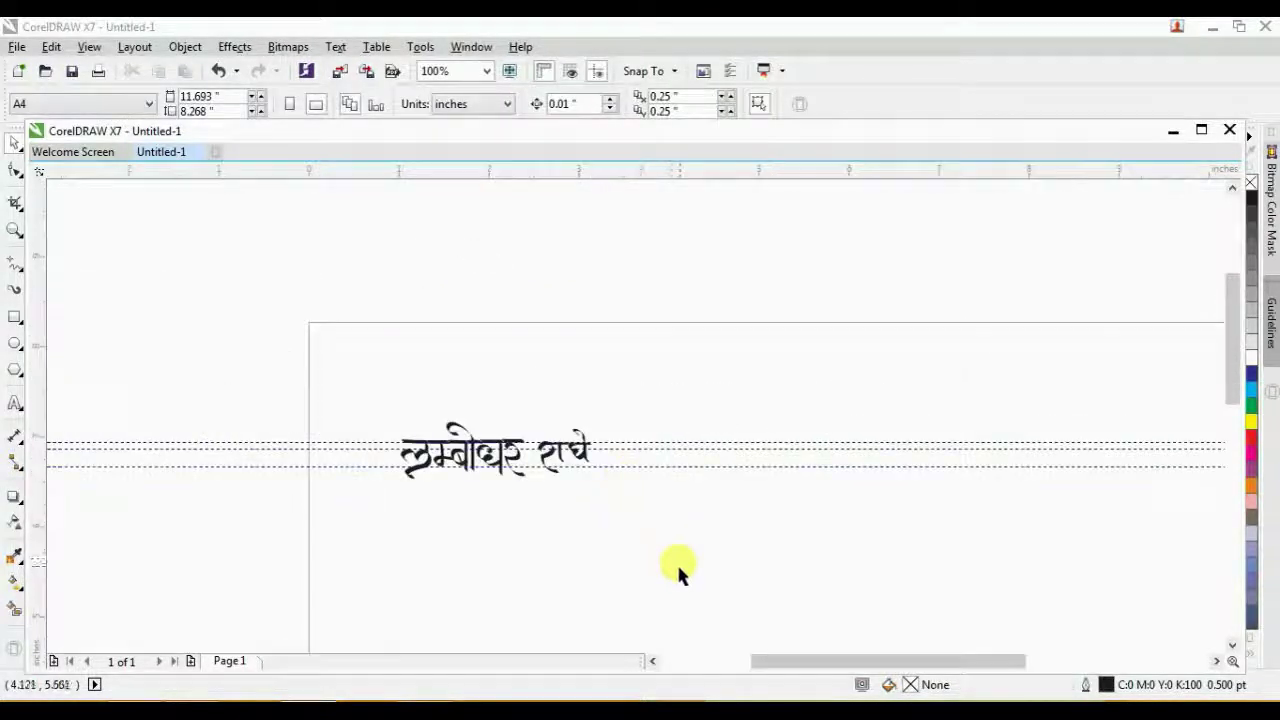
scroll(614, 477, "up", 3)
scroll(814, 420, "down", 2)
scroll(707, 286, "up", 1)
scroll(707, 286, "up", 1)
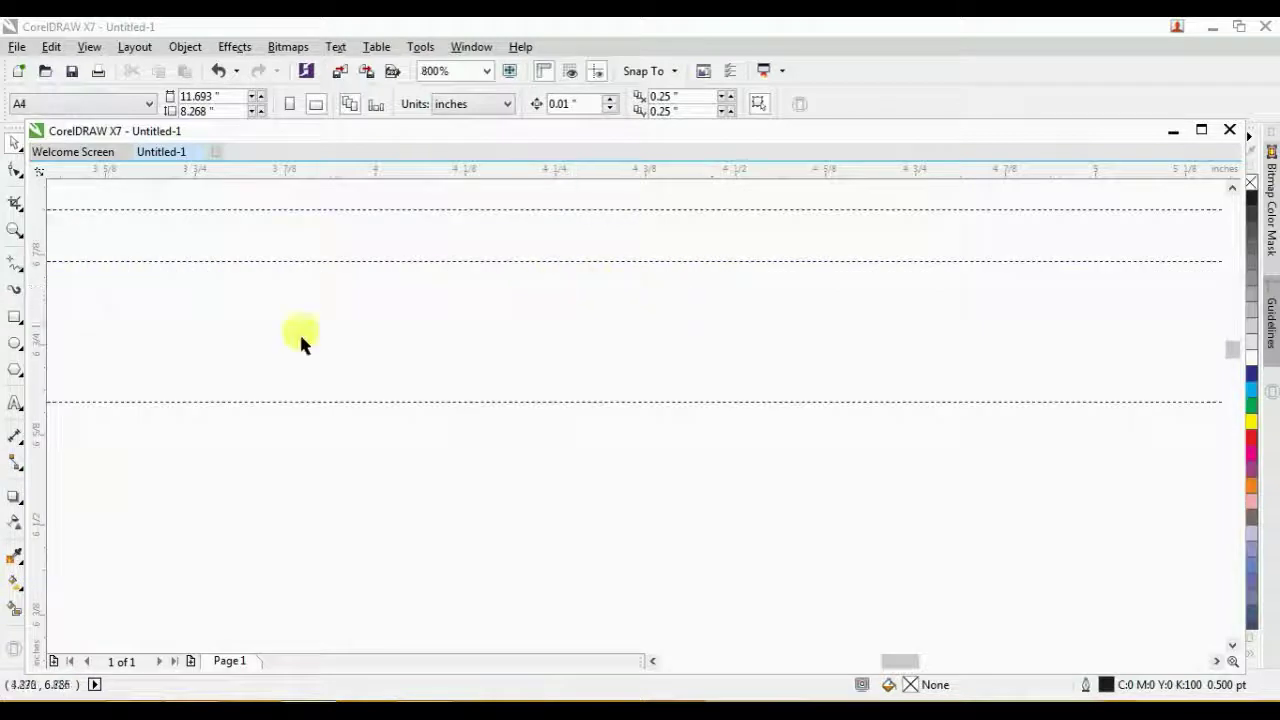
left_click(15, 293)
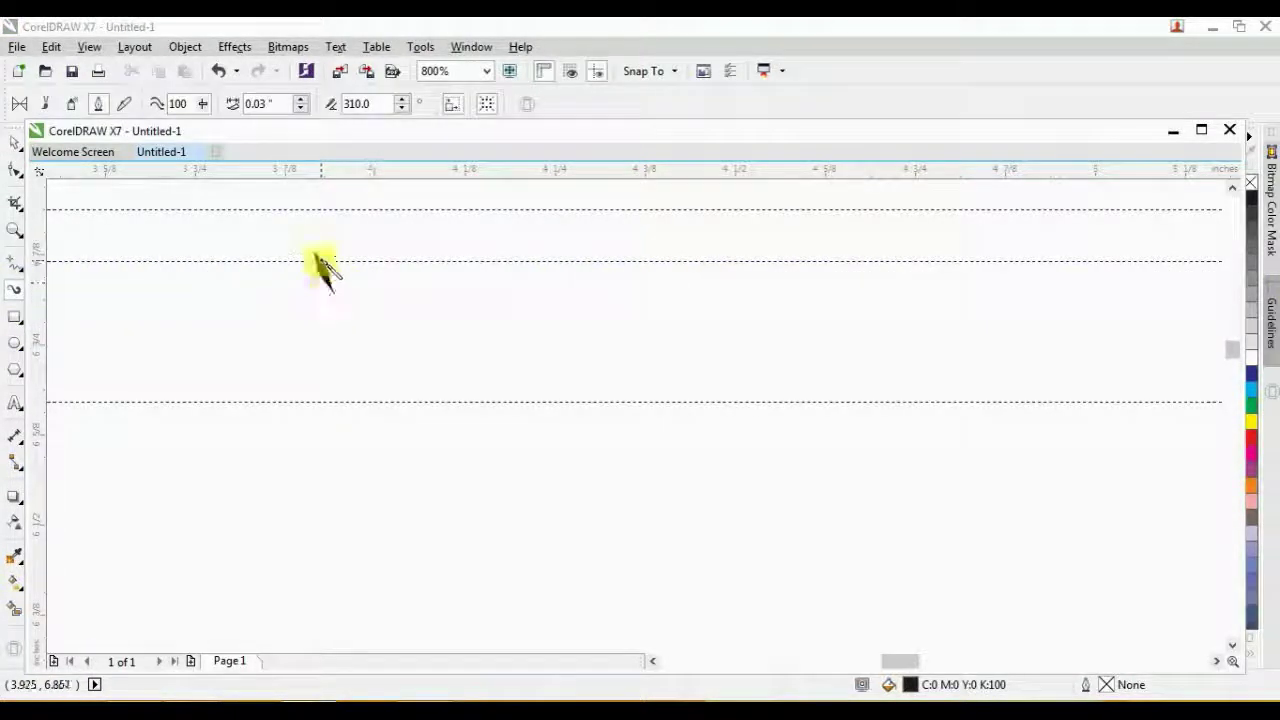
mouse_move(330, 290)
left_mouse_down()
mouse_move(325, 222)
mouse_move(384, 212)
left_mouse_up()
mouse_move(408, 290)
left_mouse_down()
mouse_move(348, 319)
mouse_move(352, 333)
mouse_move(375, 384)
mouse_move(468, 448)
left_mouse_up()
key("Delete")
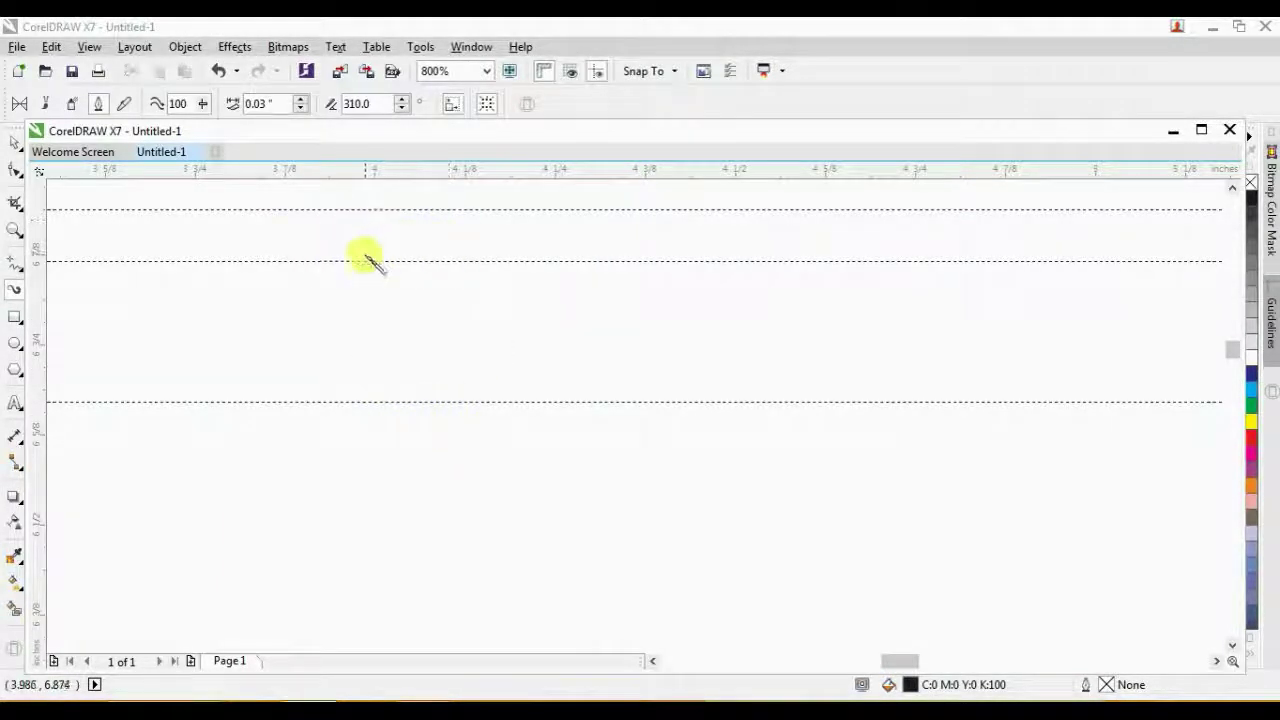
left_click_drag(447, 257, 436, 310)
key("Delete")
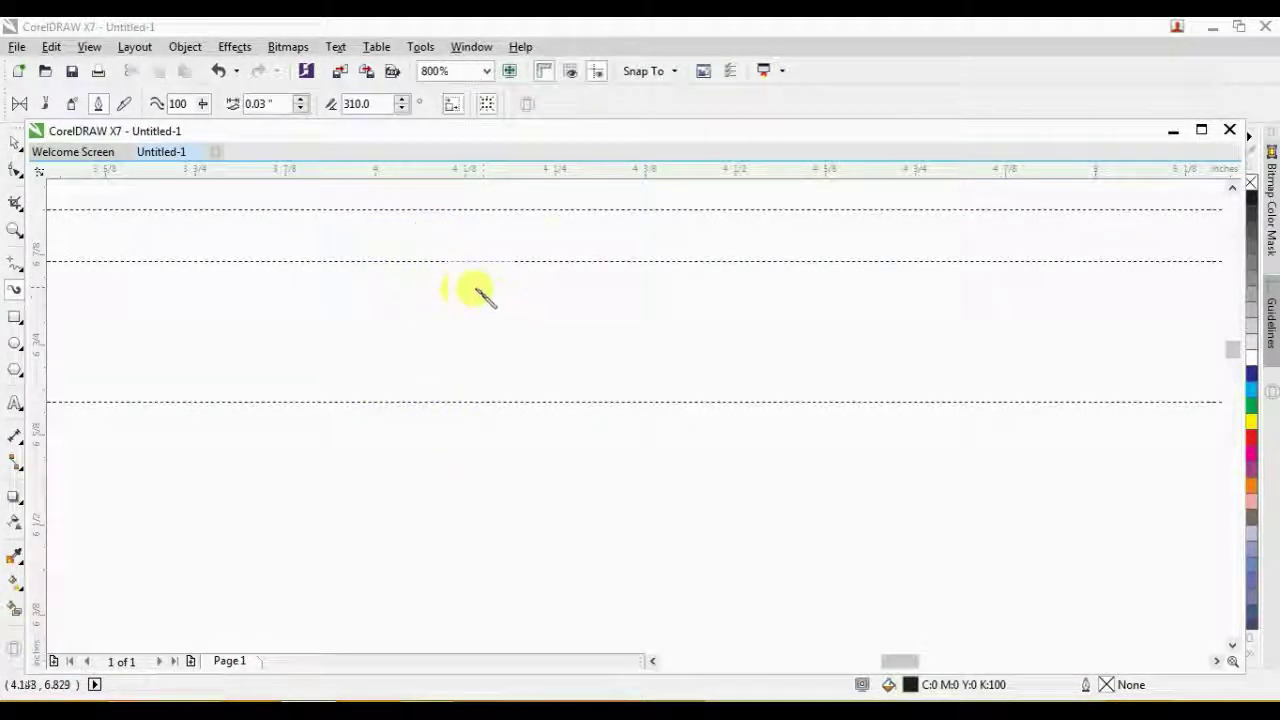
Draw र, a short vertical ा stroke and म for the word राम with Artistic Media strokes between the guidelines
mouse_move(380, 260)
left_mouse_down()
mouse_move(458, 241)
mouse_move(407, 311)
mouse_move(410, 343)
mouse_move(510, 403)
left_mouse_up()
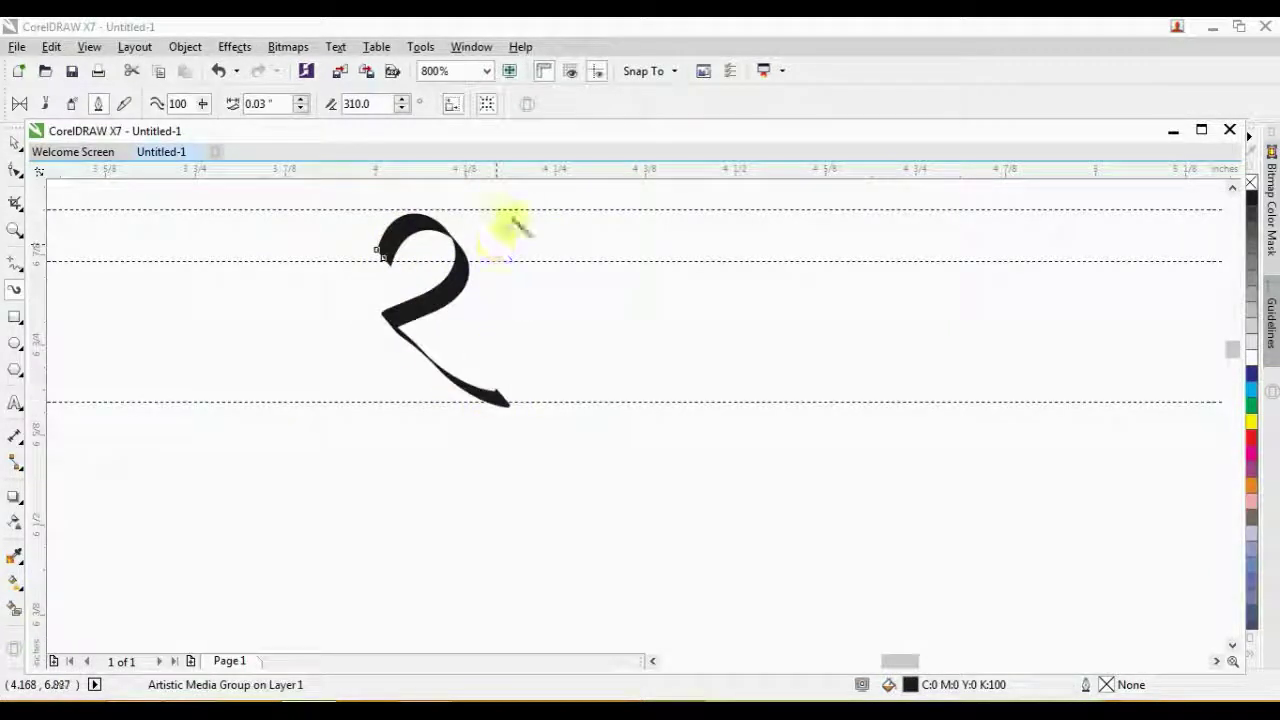
left_click_drag(505, 205, 515, 340)
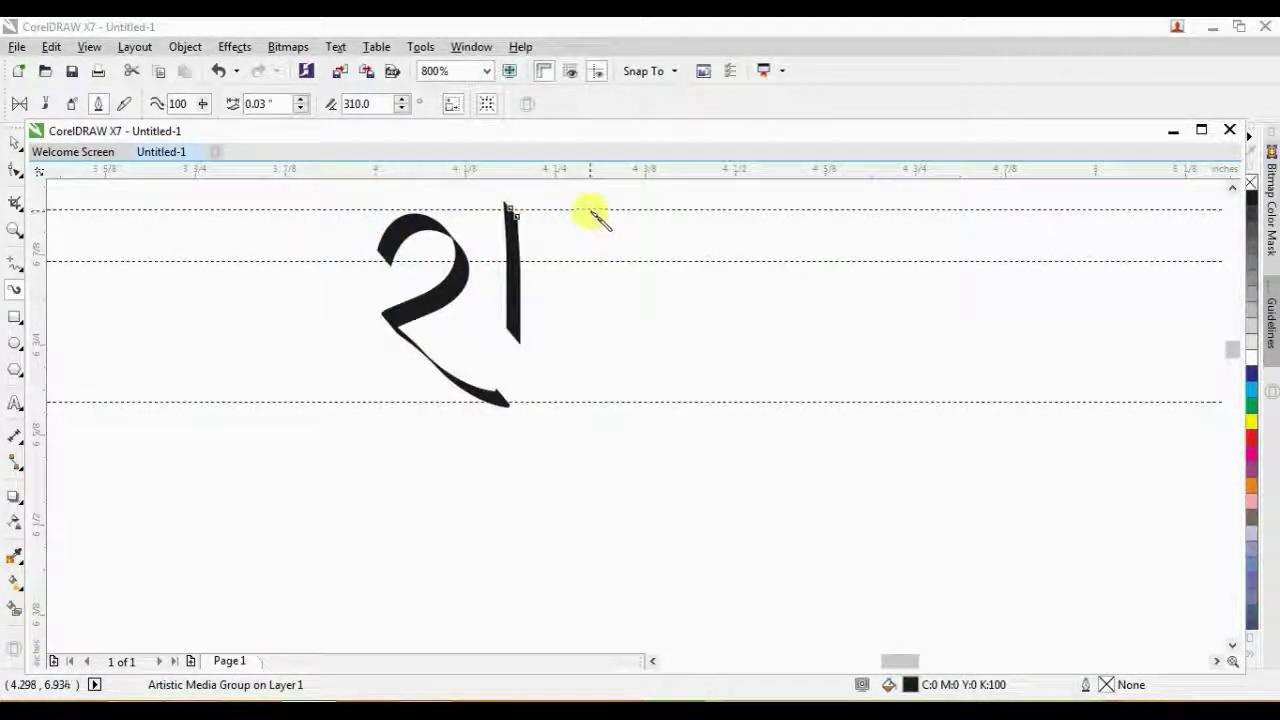
mouse_move(588, 210)
left_mouse_down()
mouse_move(589, 344)
mouse_move(586, 292)
mouse_move(663, 294)
left_mouse_up()
left_click_drag(643, 205, 676, 345)
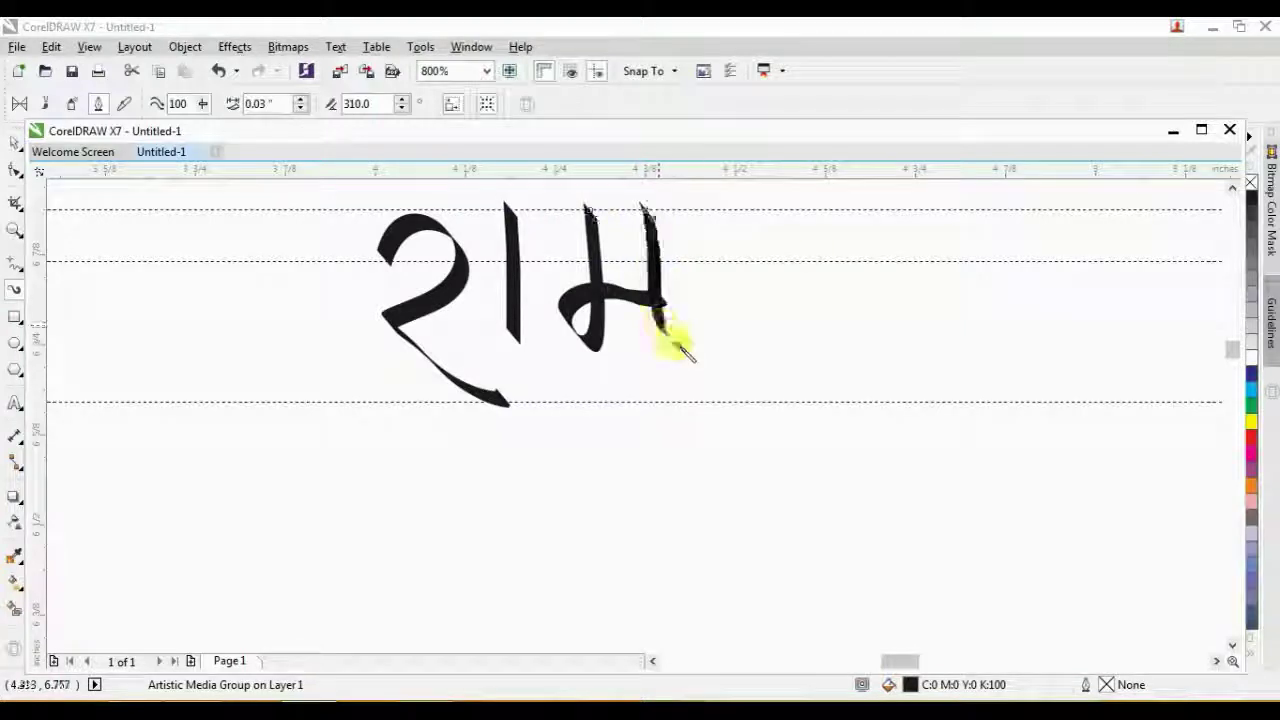
Replace the ा stroke of राम with a copy of the curved right stem of म
key("space")
left_click(514, 276)
key("Delete")
left_click_drag(653, 273, 504, 272)
key("ctrl+z")
left_click_drag(652, 274, 506, 272)
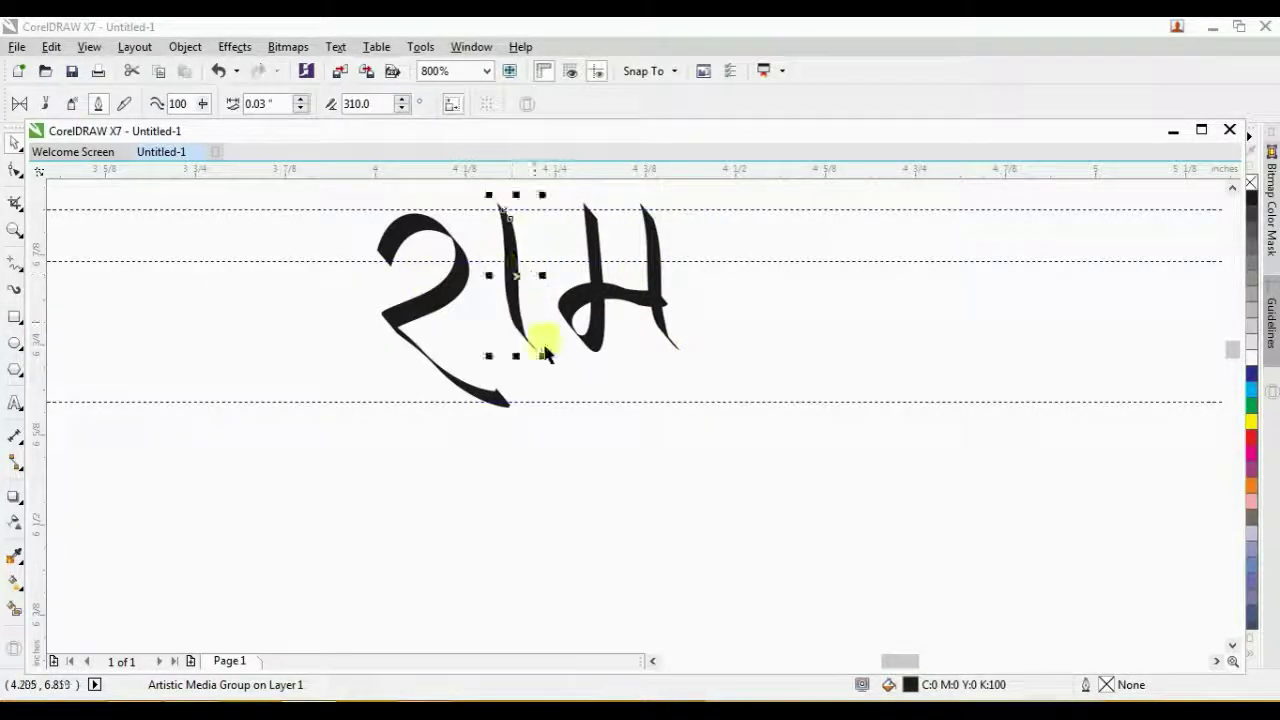
left_click(520, 443)
Draw one headline stroke along the upper guideline across all the letters of राम
key("F2")
left_click_drag(337, 200, 686, 429)
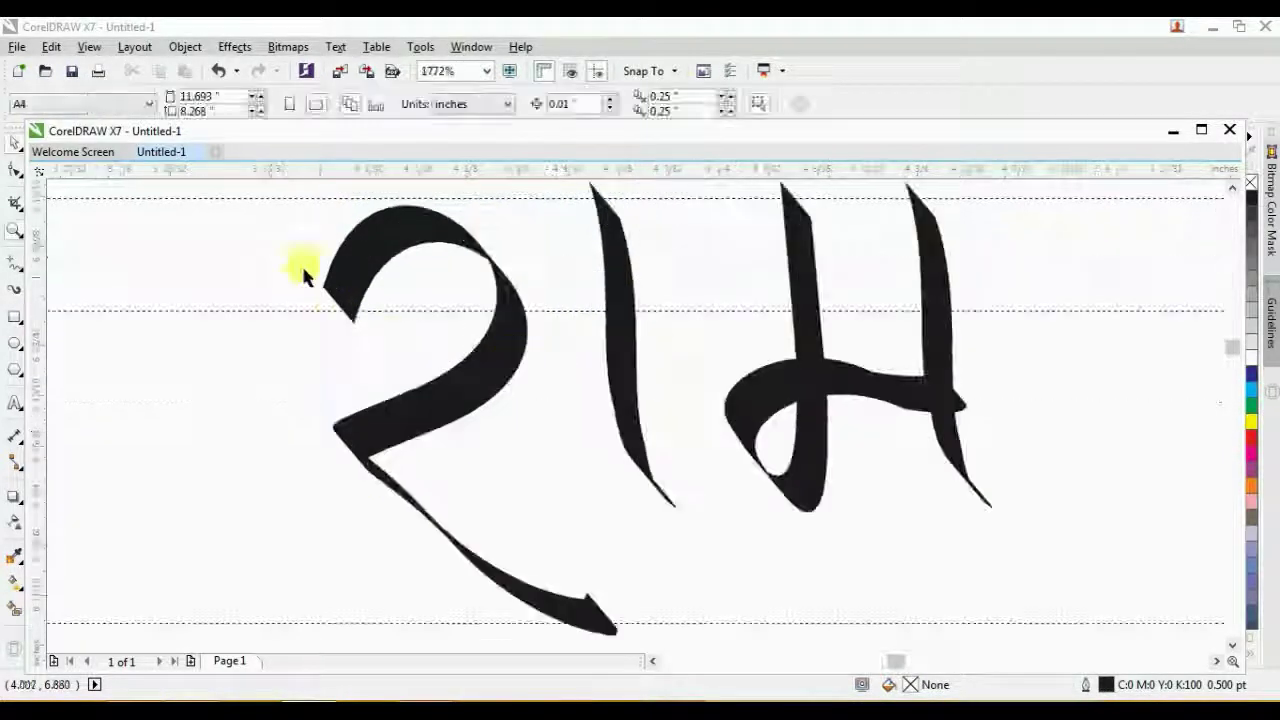
left_click(14, 288)
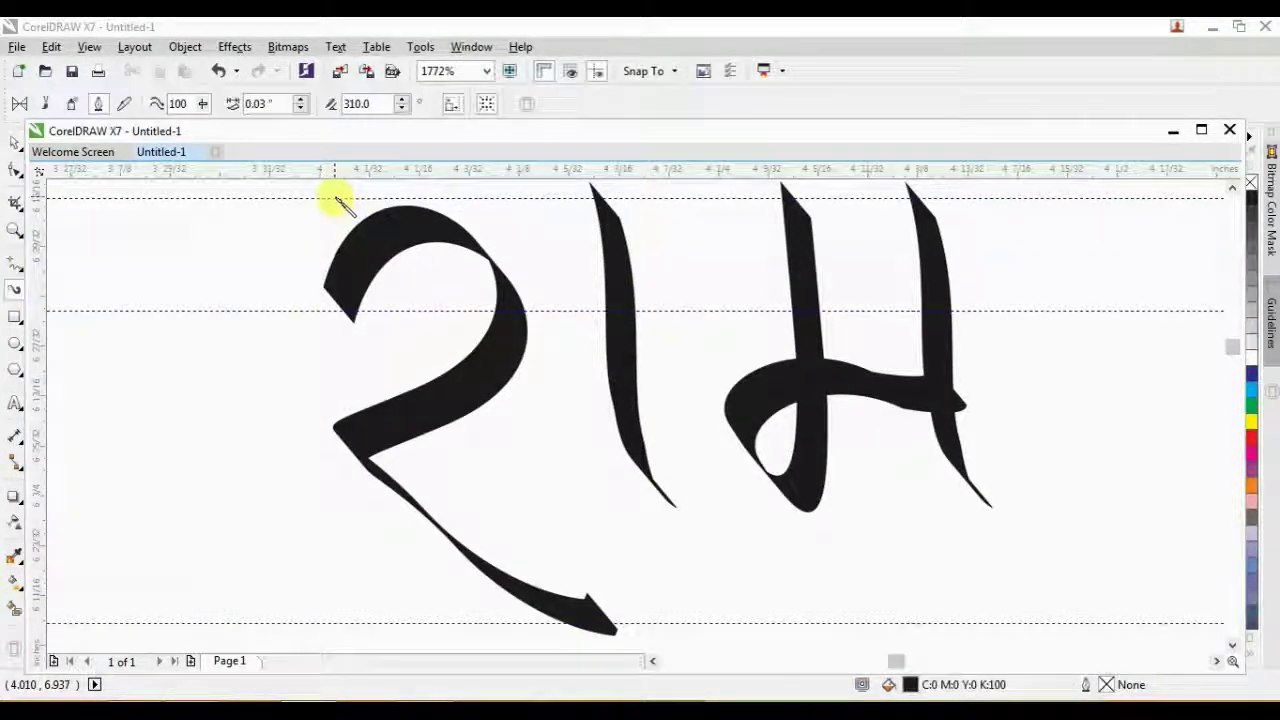
mouse_move(337, 200)
left_mouse_down()
mouse_move(638, 211)
mouse_move(995, 195)
left_mouse_up()
key("F3")
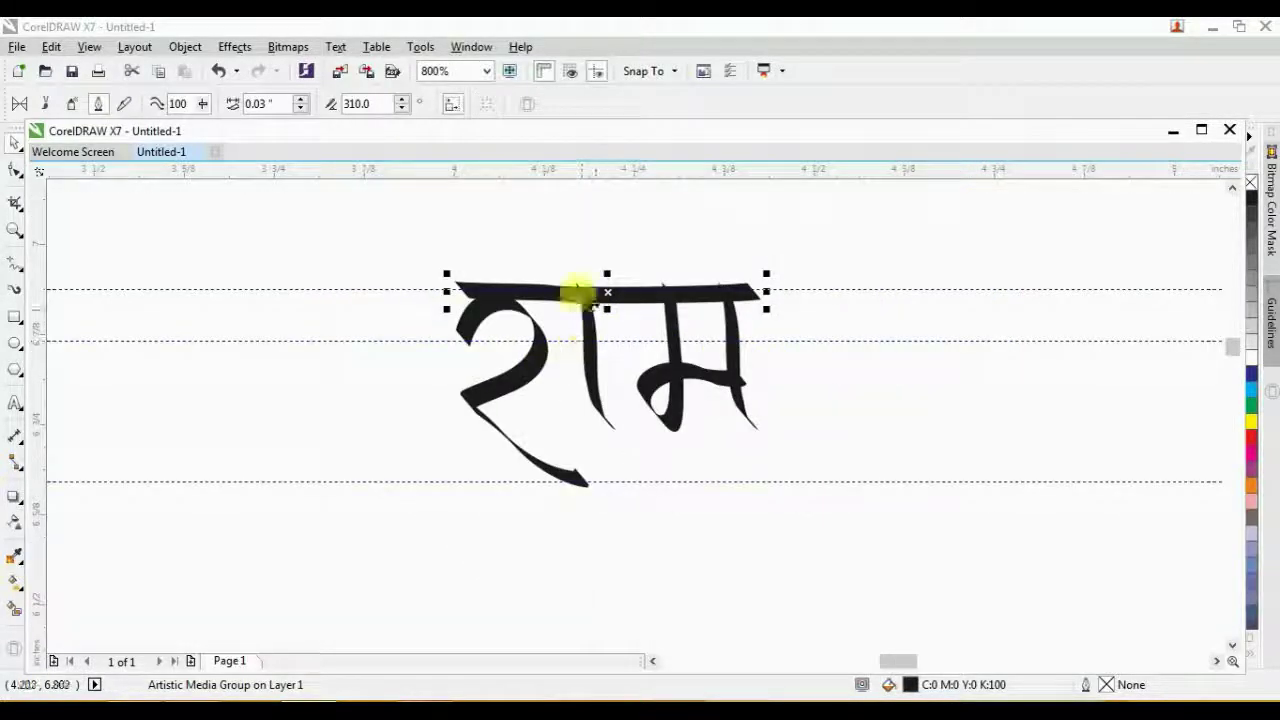
Straighten the headline of राम by deleting its uneven intermediate node and converting the curve segments to lines
left_click(15, 176)
scroll(552, 296, "up", 2)
left_click(652, 284)
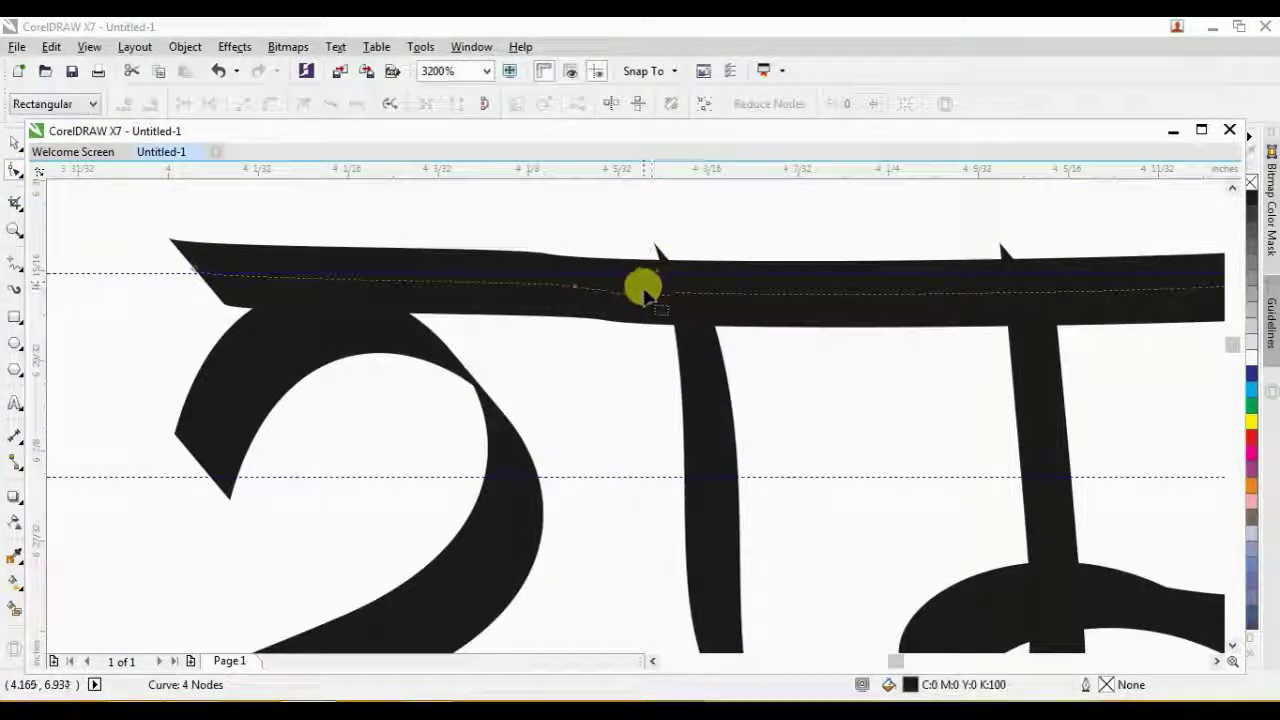
left_click(576, 287)
key("Delete")
scroll(847, 302, "down", 1)
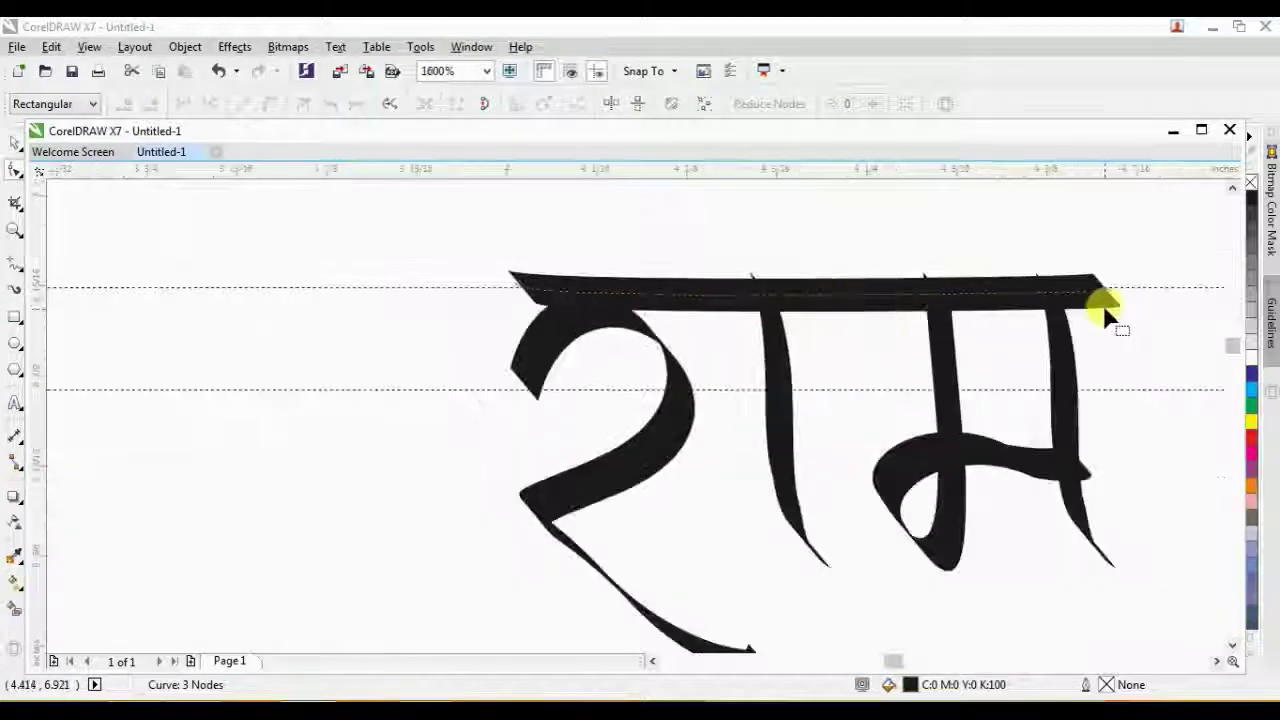
left_click(950, 293)
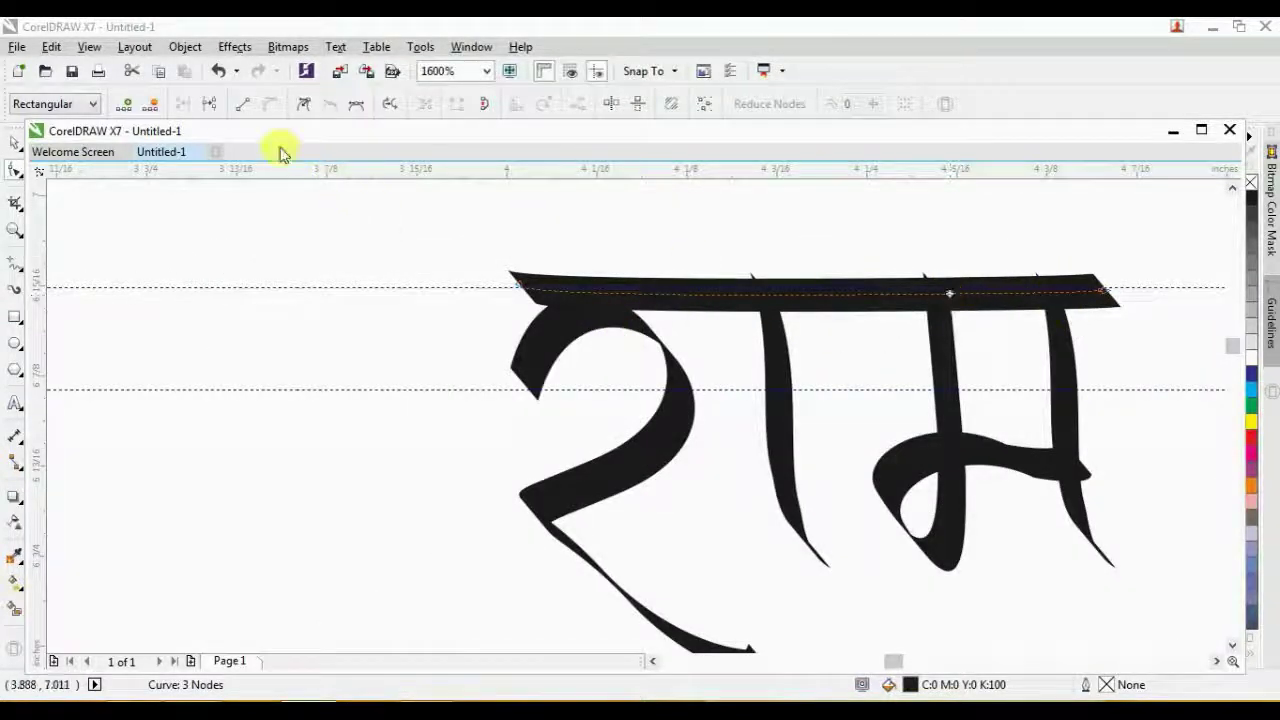
left_click(242, 104)
key("space")
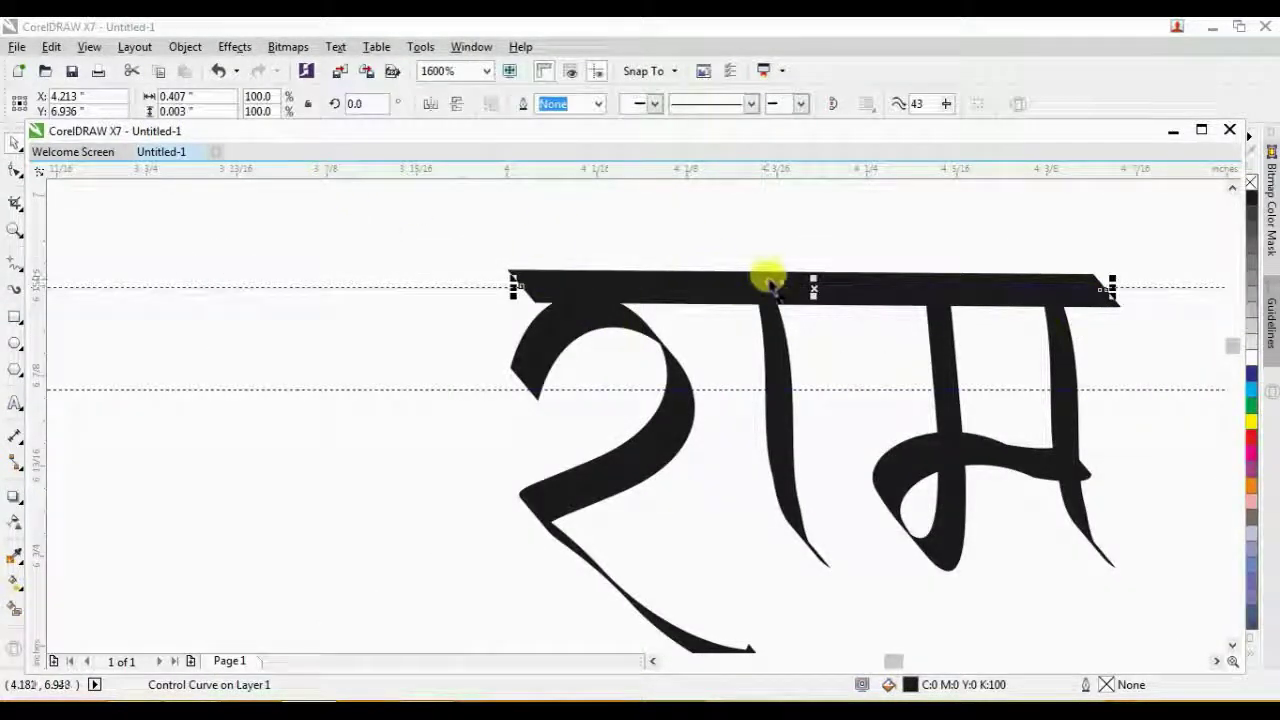
Lower the headline of राम until its upper edge meets the upper guideline, and extend its left end past र
left_click_drag(812, 288, 812, 305)
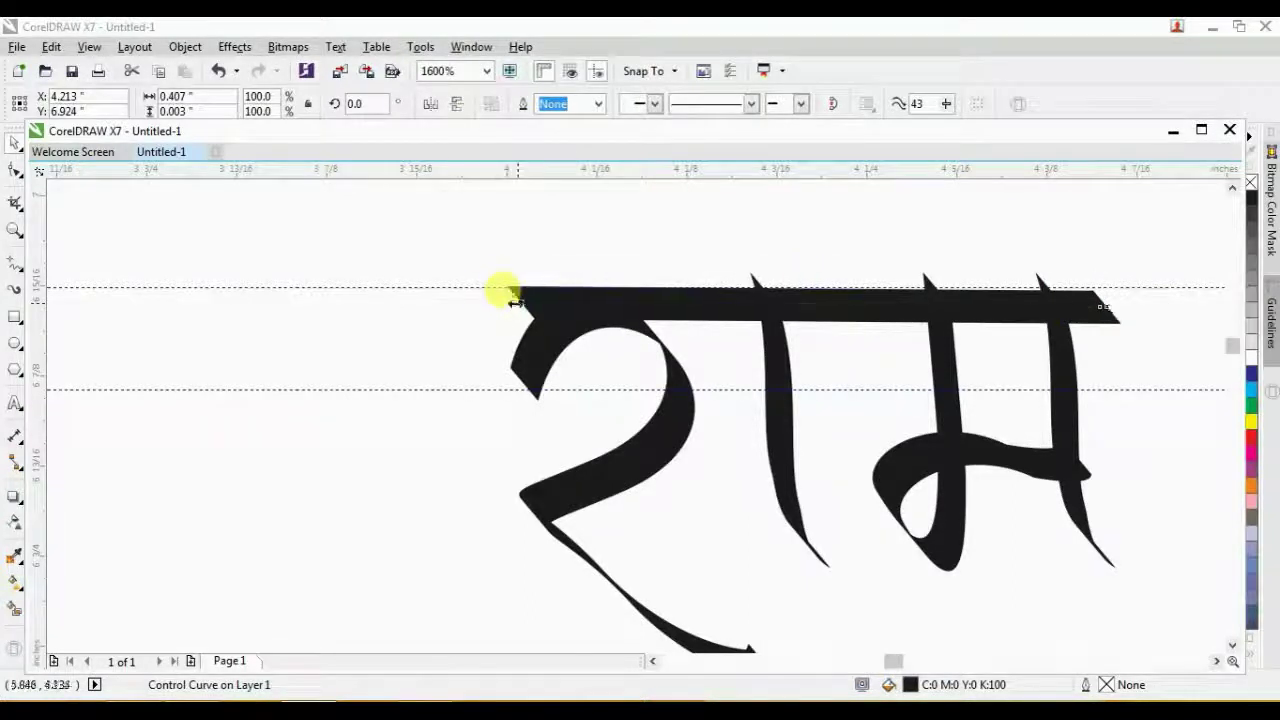
left_click(683, 383)
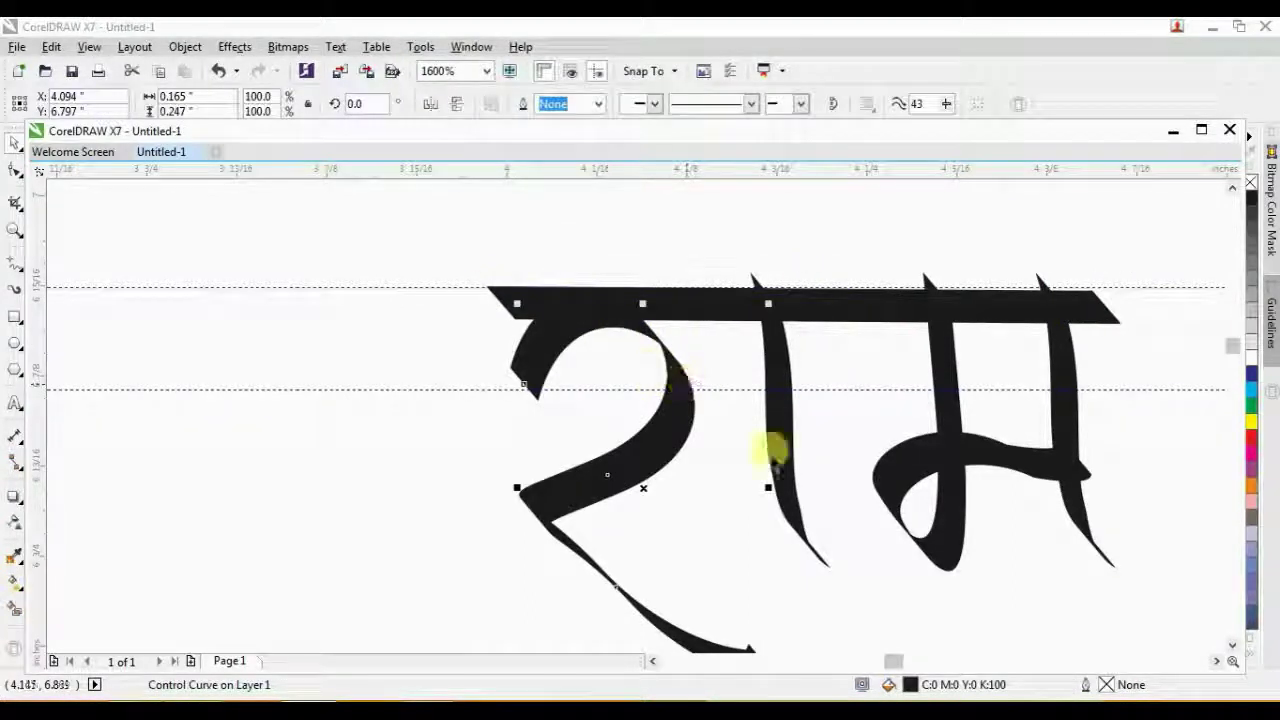
left_click(18, 292)
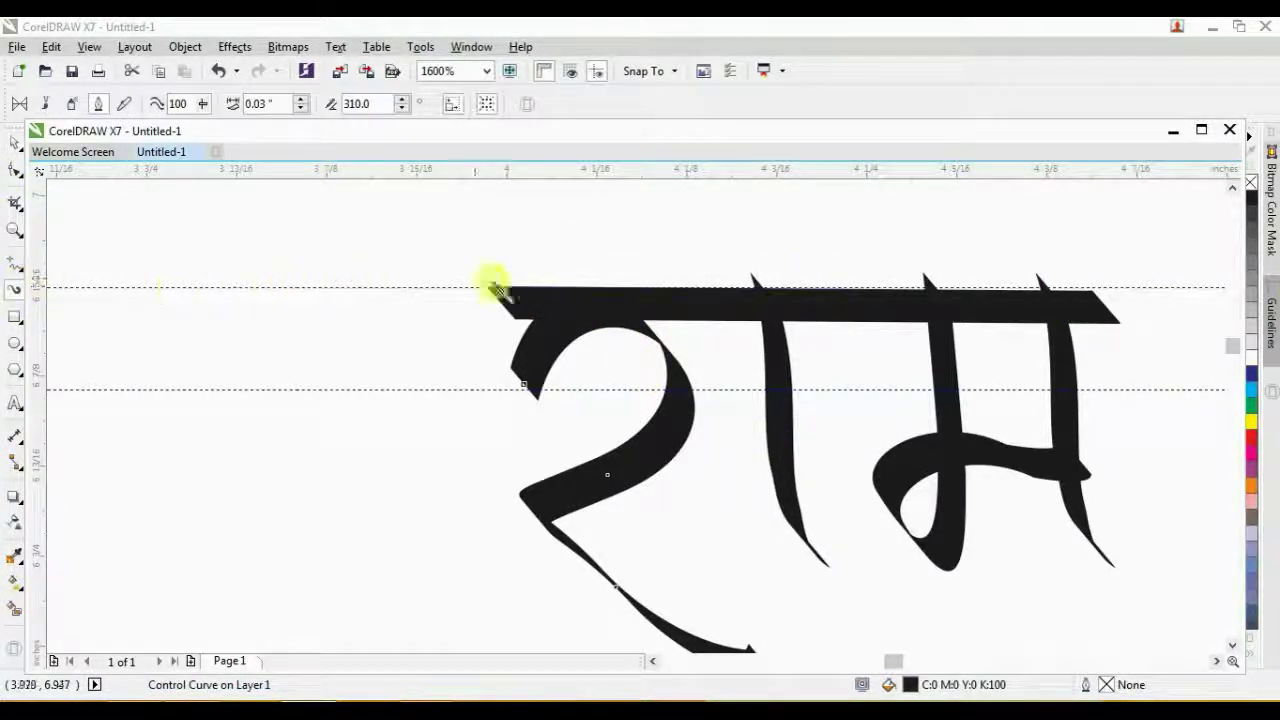
Select the र and म strokes of राम together and increase their Artistic Media stroke width to 0.05"
key("space")
left_click(781, 440, "shift")
left_click(957, 455, "shift")
left_click(950, 504, "shift")
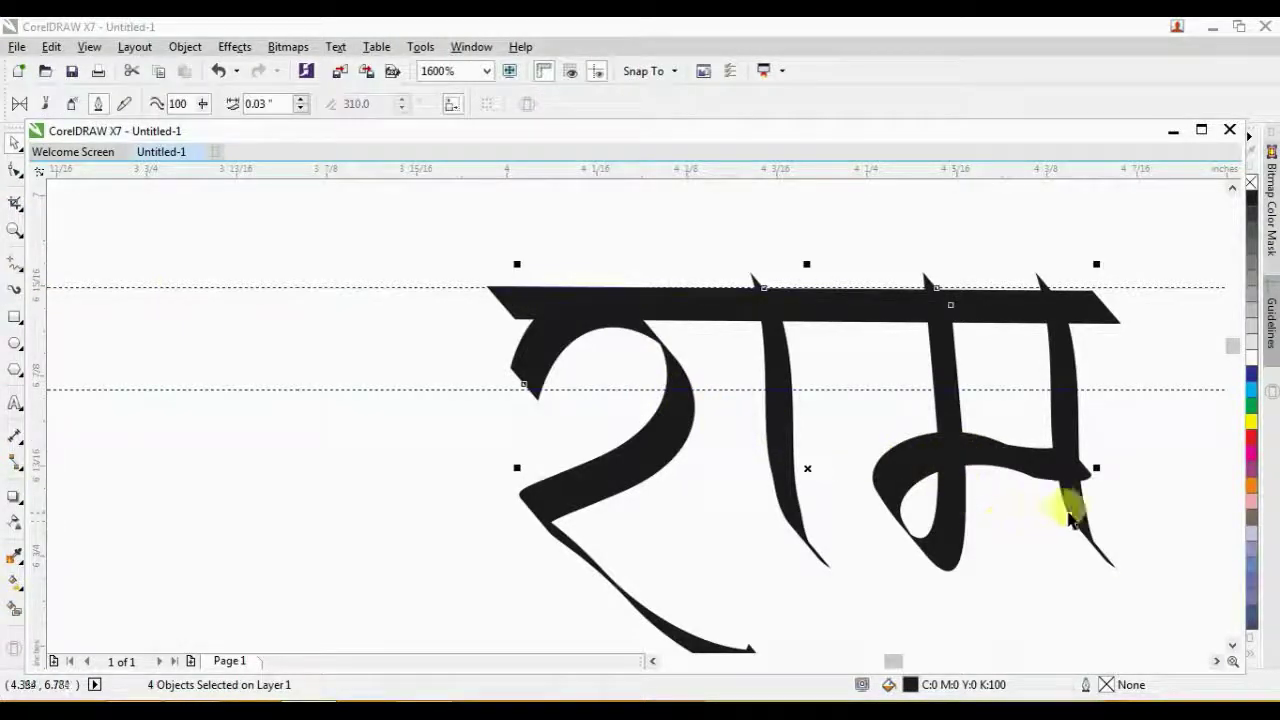
left_click(1068, 515, "shift")
left_click(829, 490, "shift")
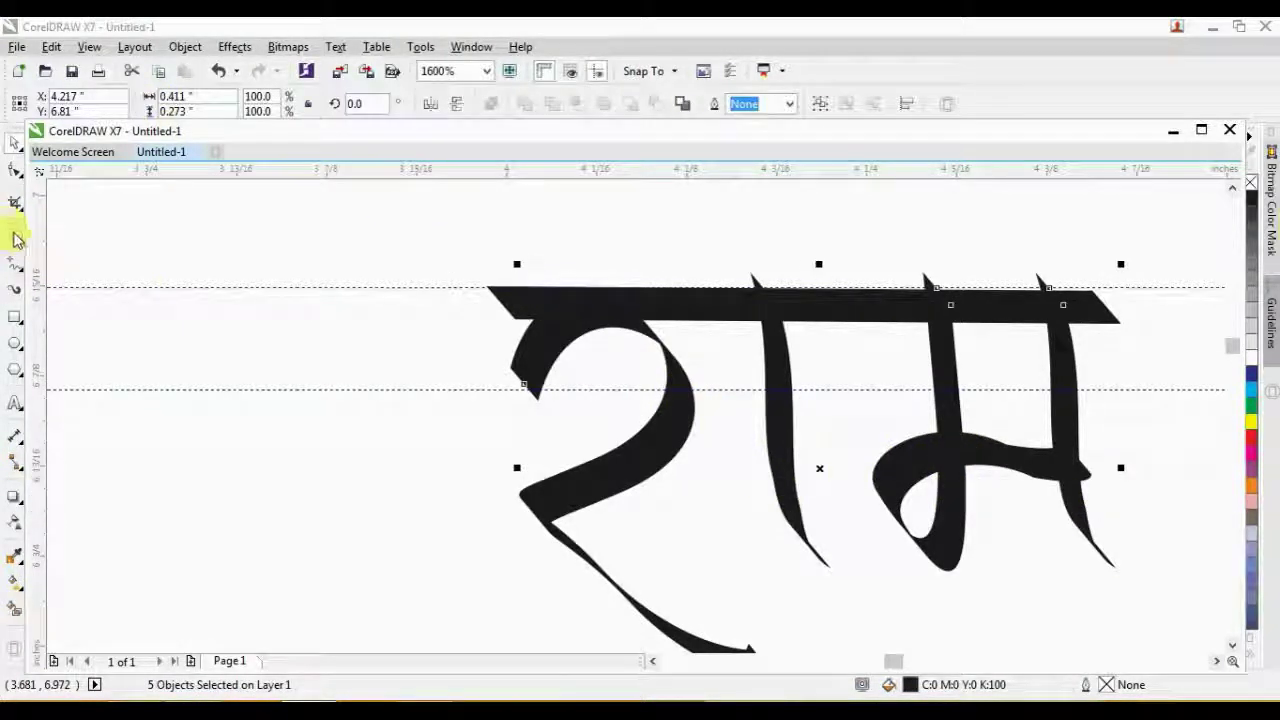
key("space")
left_click(300, 100)
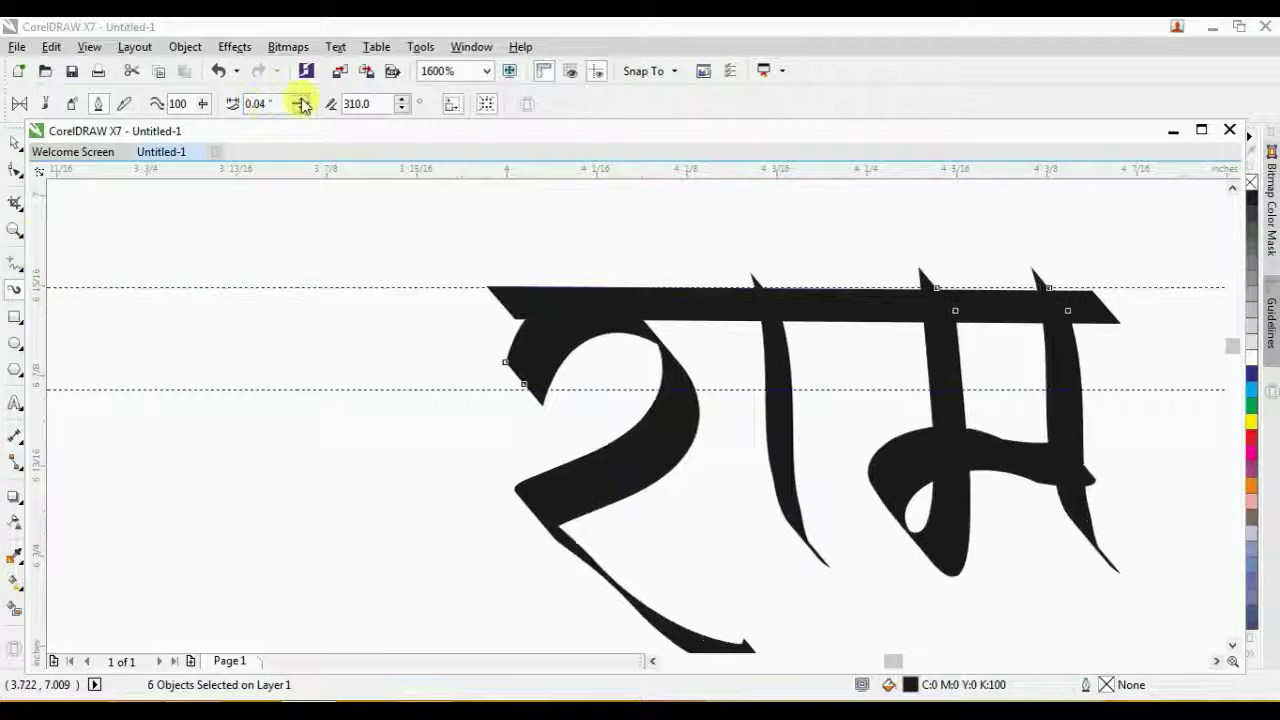
left_click(300, 100)
scroll(645, 396, "down", 1)
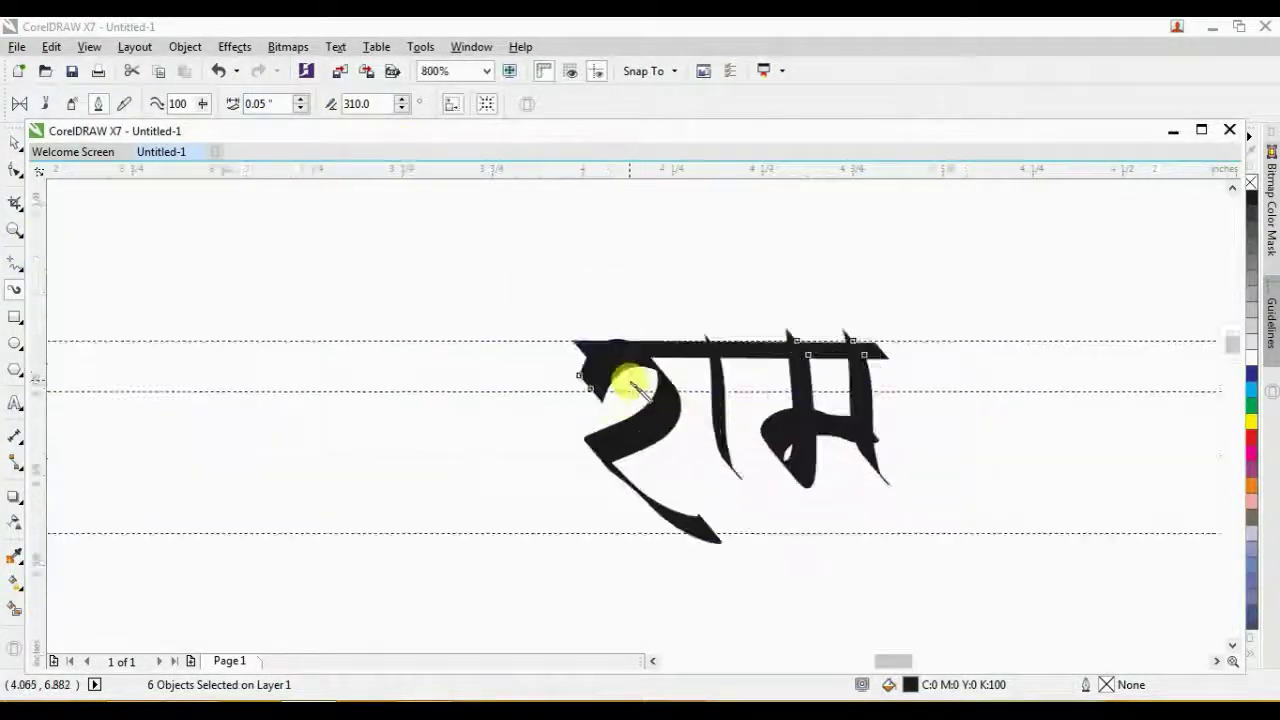
key("space")
left_click(662, 300)
Select every stroke of राम, including the headline, and fill the word with red
scroll(717, 523, "down", 2)
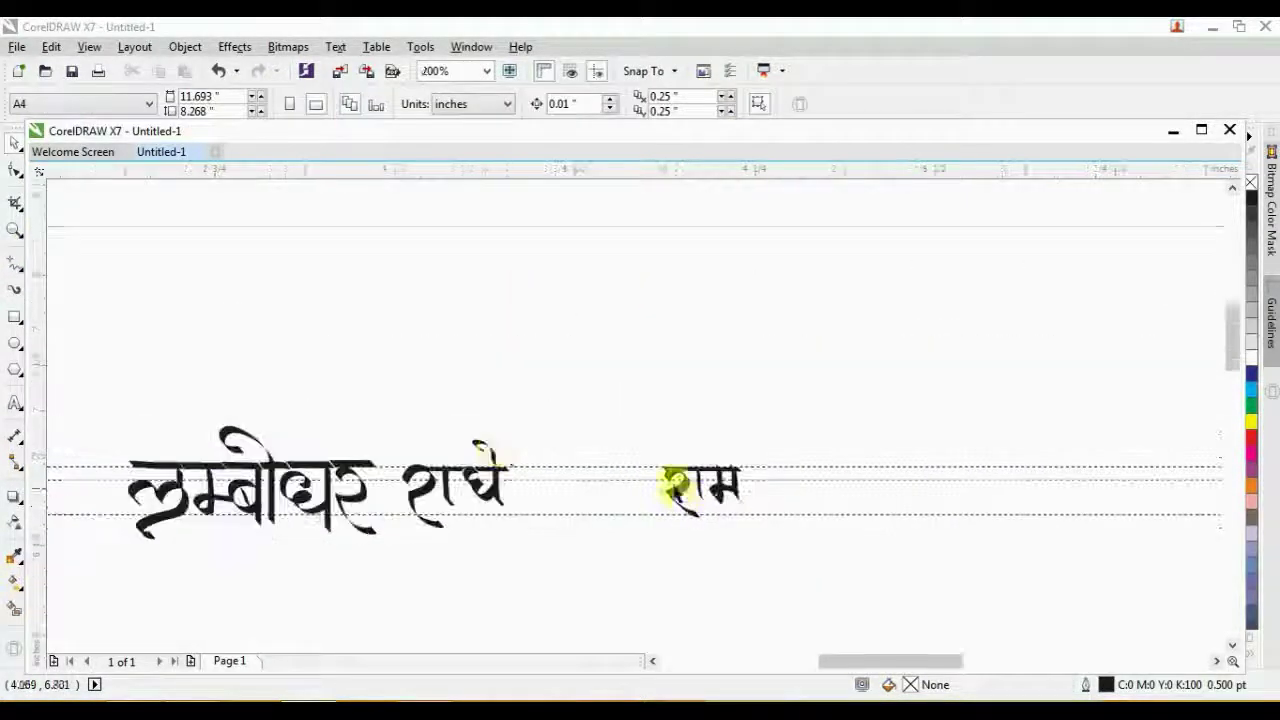
key("z")
mouse_move(457, 417)
left_mouse_down()
mouse_move(757, 612)
mouse_move(842, 608)
left_mouse_up()
key("space")
left_click_drag(614, 243, 794, 354)
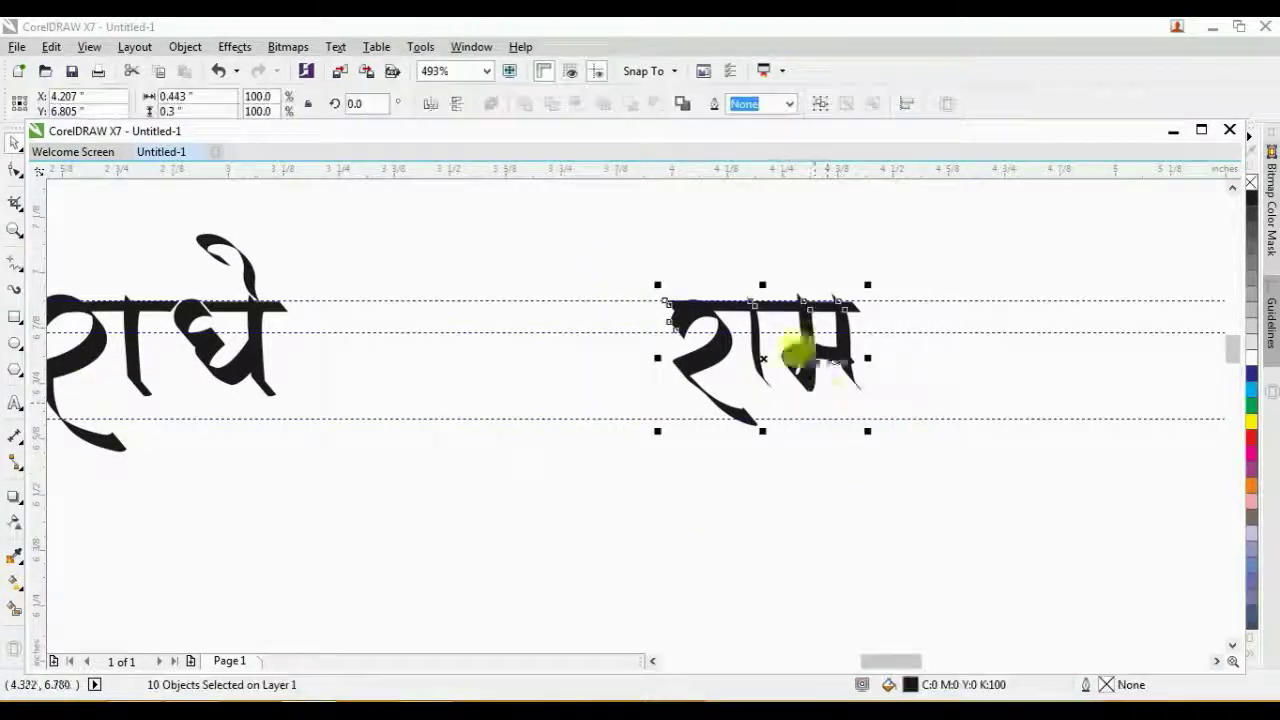
scroll(820, 528, "up", 2)
left_click(1252, 440)
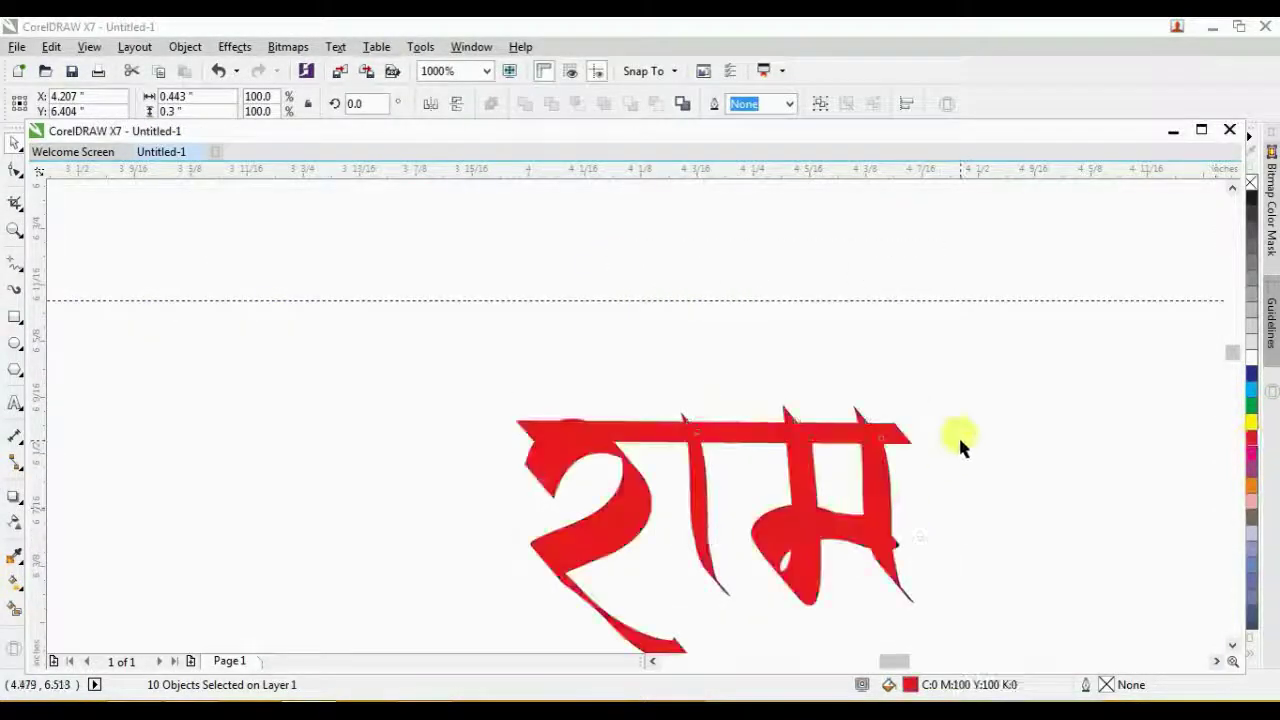
Move the red word राम between the guidelines, directly after राधे
left_click_drag(971, 383, 490, 646)
scroll(565, 439, "down", 2)
left_click_drag(534, 407, 661, 489)
left_click_drag(625, 449, 474, 359)
left_click(509, 437)
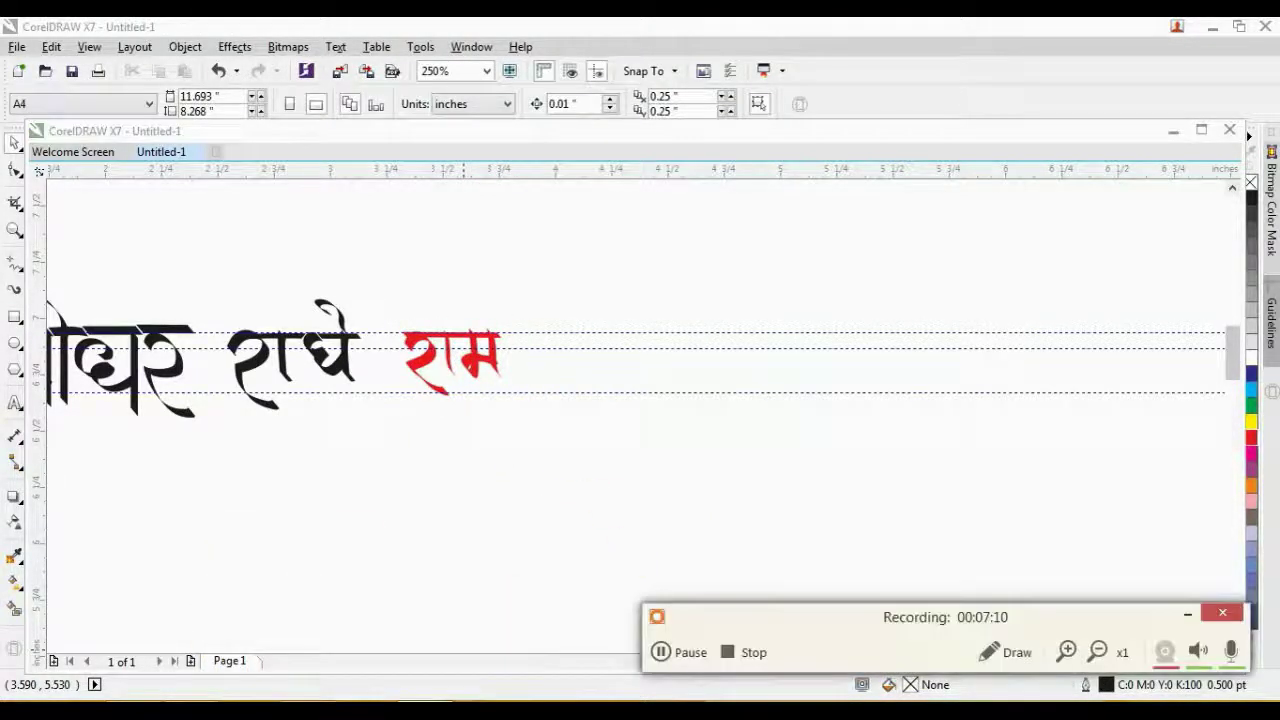
Draw ग's hook and stem plus ण's U-shaped curve between the guidelines with a 0.05" calligraphic stroke at 310°
scroll(603, 388, "up", 1)
scroll(598, 406, "up", 1)
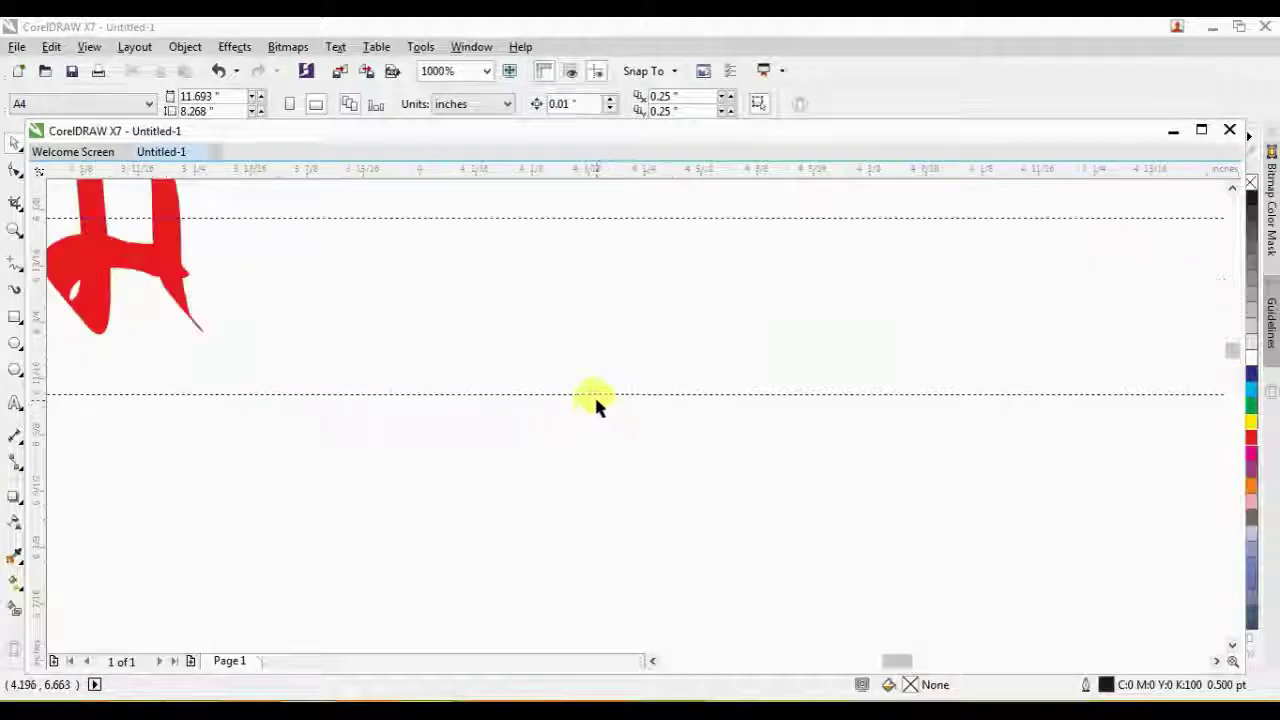
scroll(597, 403, "down", 2)
scroll(371, 403, "down", 1)
scroll(562, 403, "up", 2)
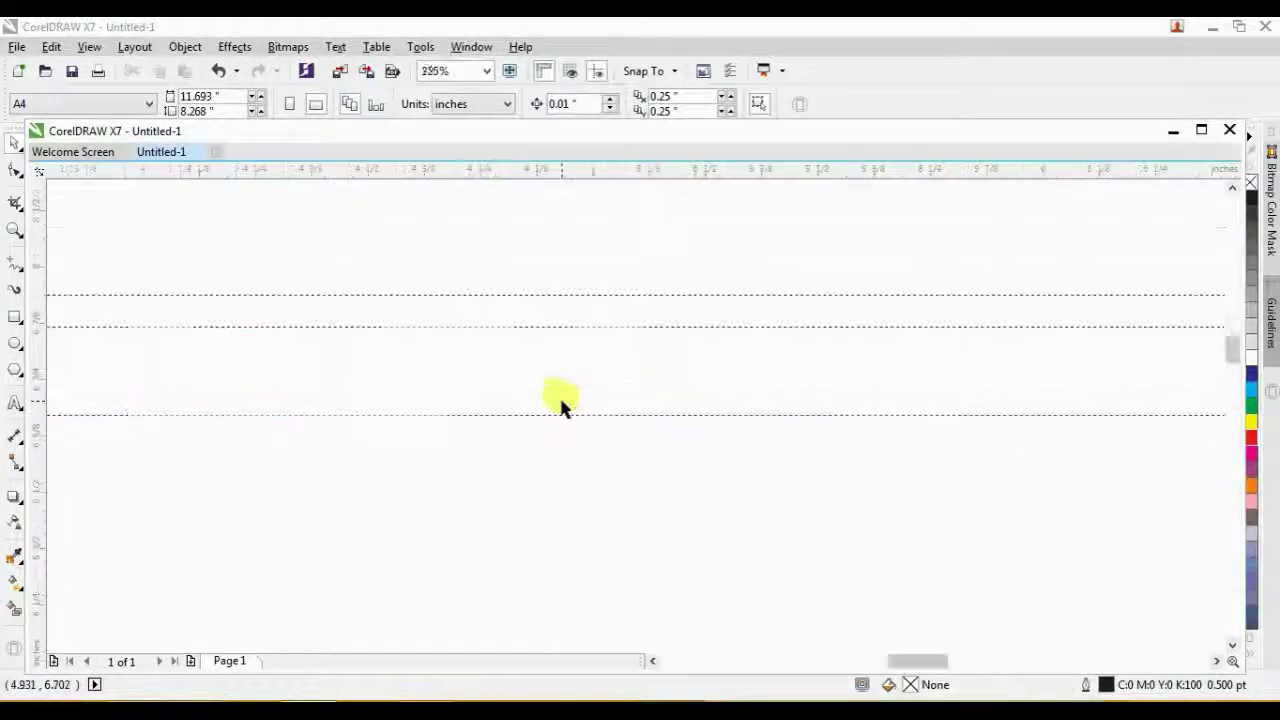
left_click(14, 292)
scroll(286, 334, "up", 1)
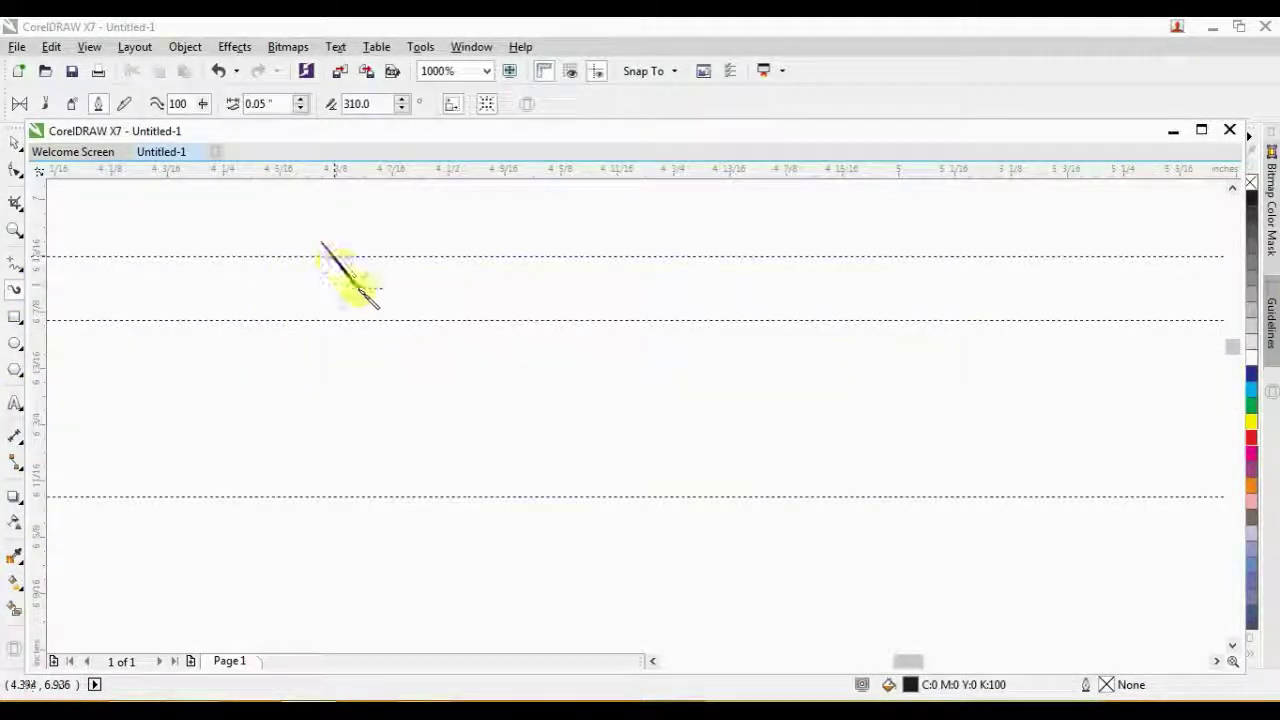
mouse_move(355, 283)
left_mouse_down()
mouse_move(379, 363)
mouse_move(376, 443)
mouse_move(334, 473)
mouse_move(292, 448)
mouse_move(314, 405)
mouse_move(345, 420)
left_mouse_up()
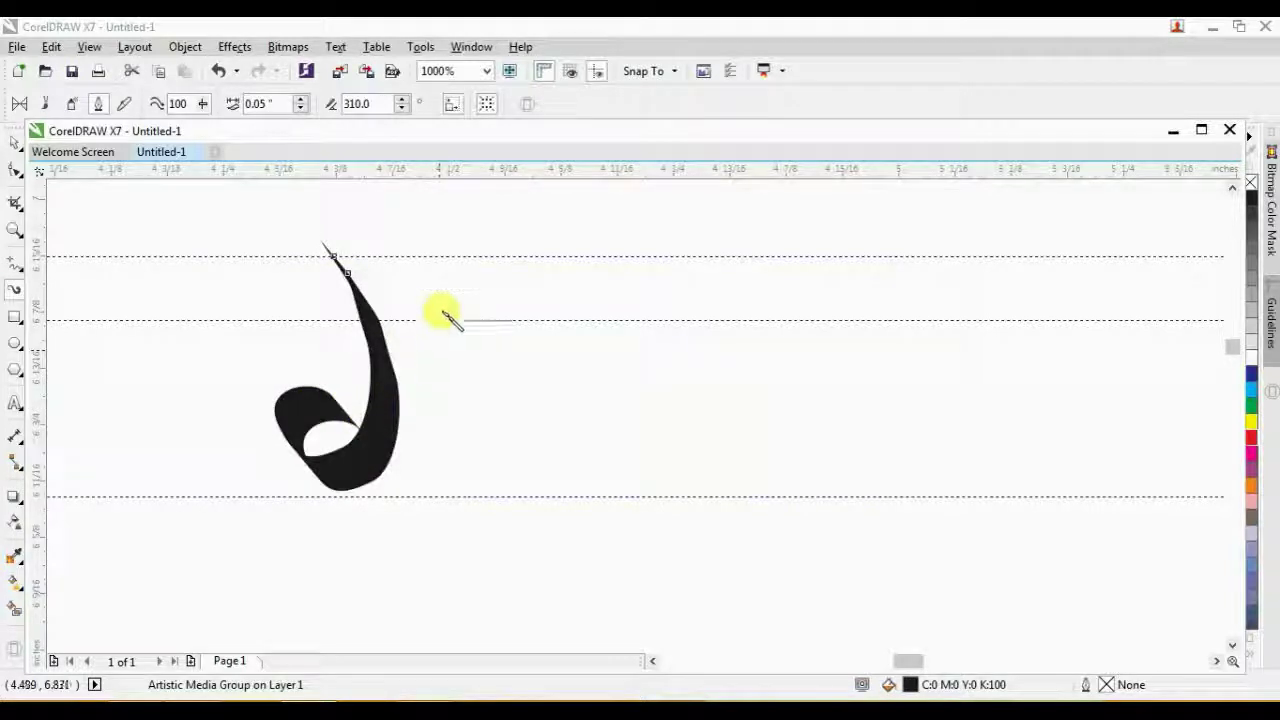
mouse_move(467, 289)
left_mouse_down()
mouse_move(470, 447)
mouse_move(505, 512)
left_mouse_up()
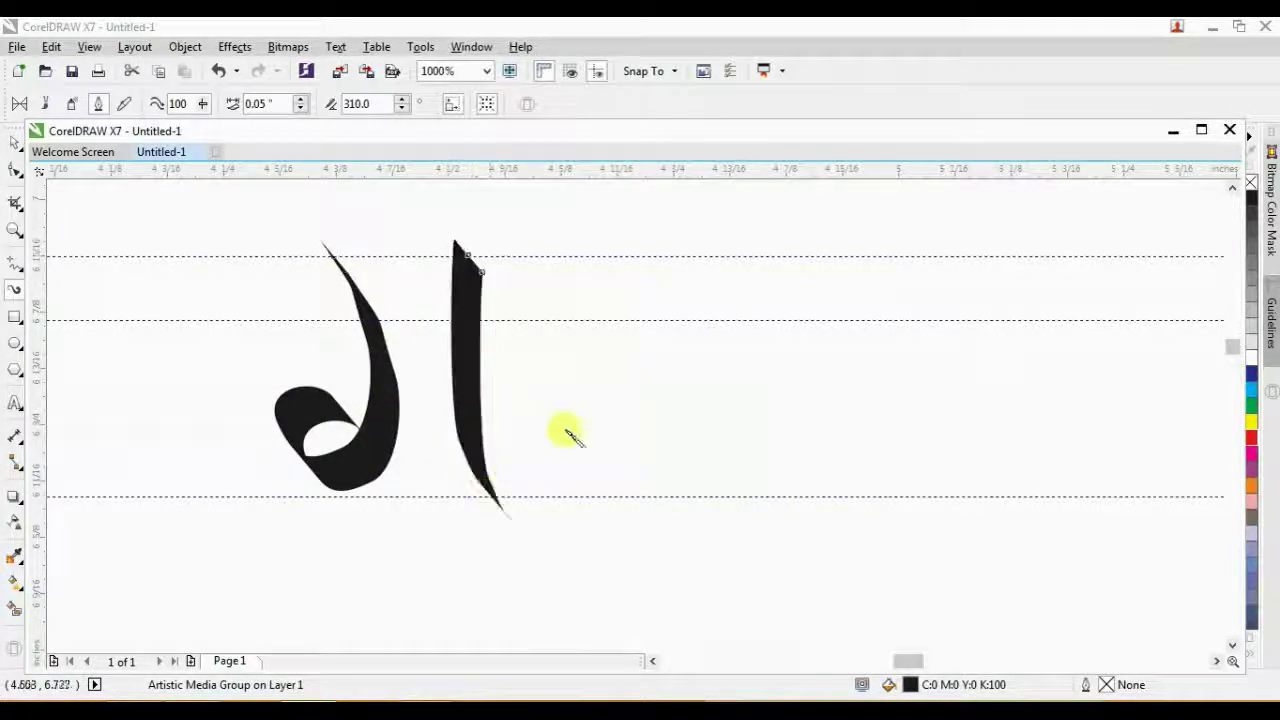
mouse_move(540, 250)
left_mouse_down()
mouse_move(567, 430)
mouse_move(626, 452)
mouse_move(683, 355)
mouse_move(674, 254)
left_mouse_up()
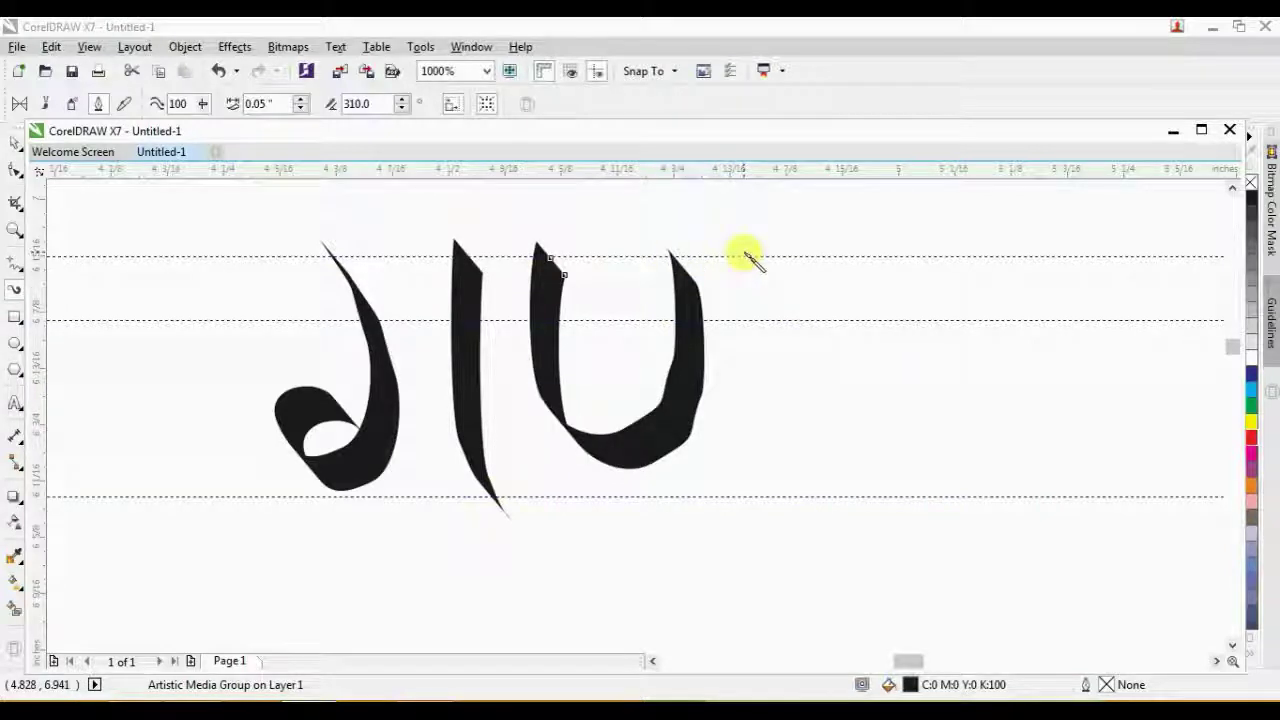
Complete ण with a copy of ग's vertical stem placed just after its U-shaped curve
mouse_move(757, 303)
left_mouse_down()
mouse_move(761, 391)
mouse_move(806, 477)
left_mouse_up()
key("ctrl+z")
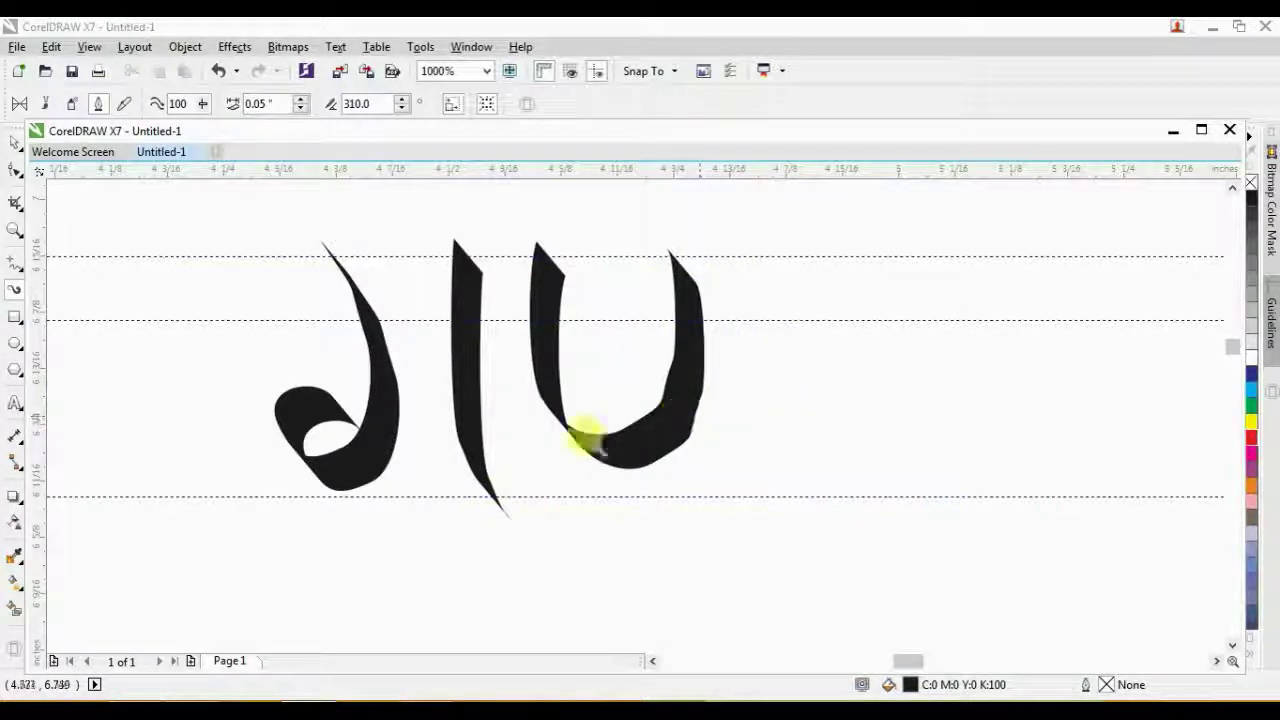
key("space")
left_click(457, 400)
left_click(429, 506)
left_click_drag(449, 549, 509, 212)
left_click_drag(468, 312, 721, 313)
key("ctrl+z")
mouse_move(396, 537)
left_mouse_down()
mouse_move(535, 385)
mouse_move(540, 230)
left_mouse_up()
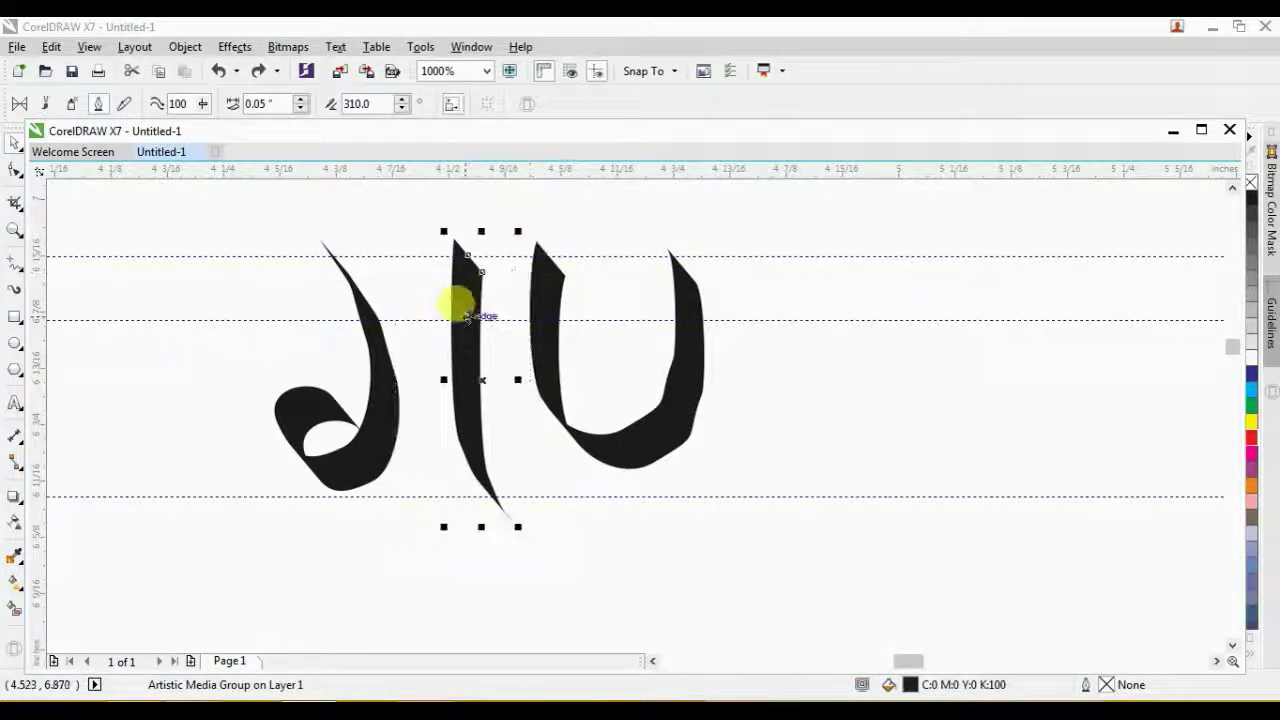
mouse_move(468, 315)
left_mouse_down()
mouse_move(757, 323)
mouse_move(886, 286)
mouse_move(846, 377)
mouse_move(928, 465)
left_mouse_up()
key("ctrl+z")
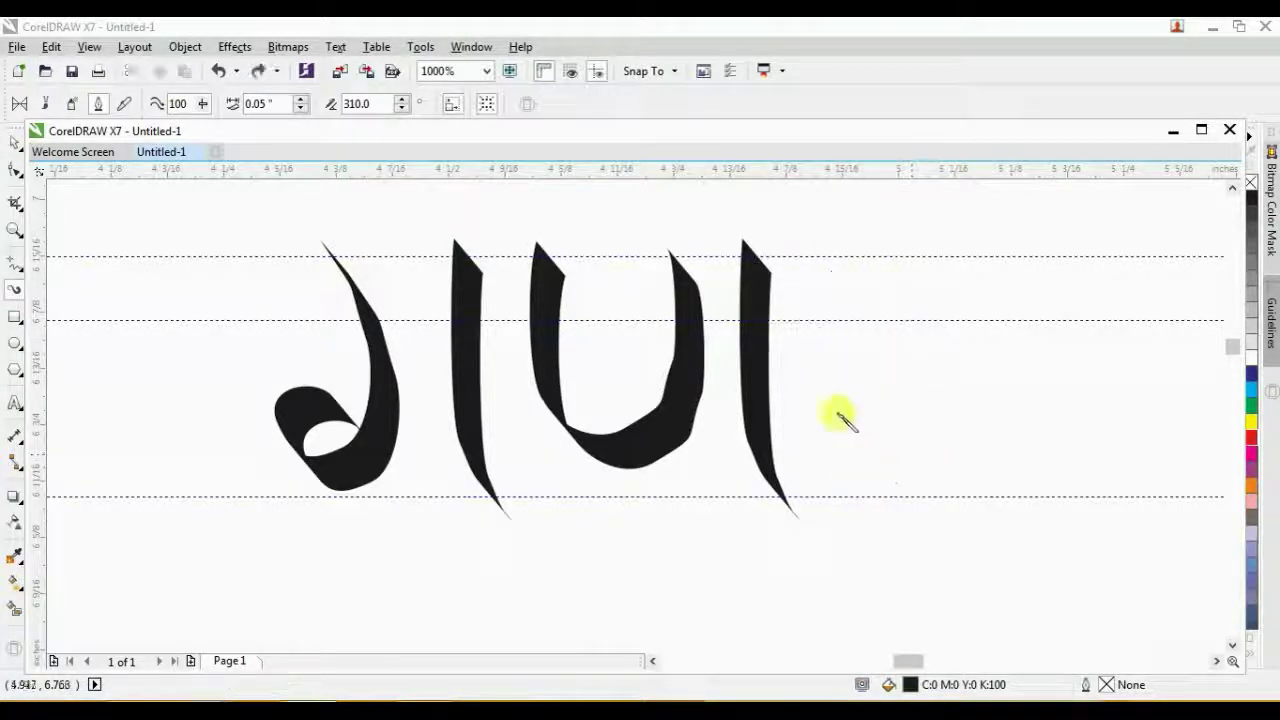
Draw the letter र after ण and add a copy of the vertical stem as its ा
mouse_move(822, 368)
left_mouse_down()
mouse_move(824, 274)
mouse_move(909, 311)
mouse_move(847, 409)
mouse_move(811, 416)
mouse_move(844, 492)
mouse_move(900, 520)
left_mouse_up()
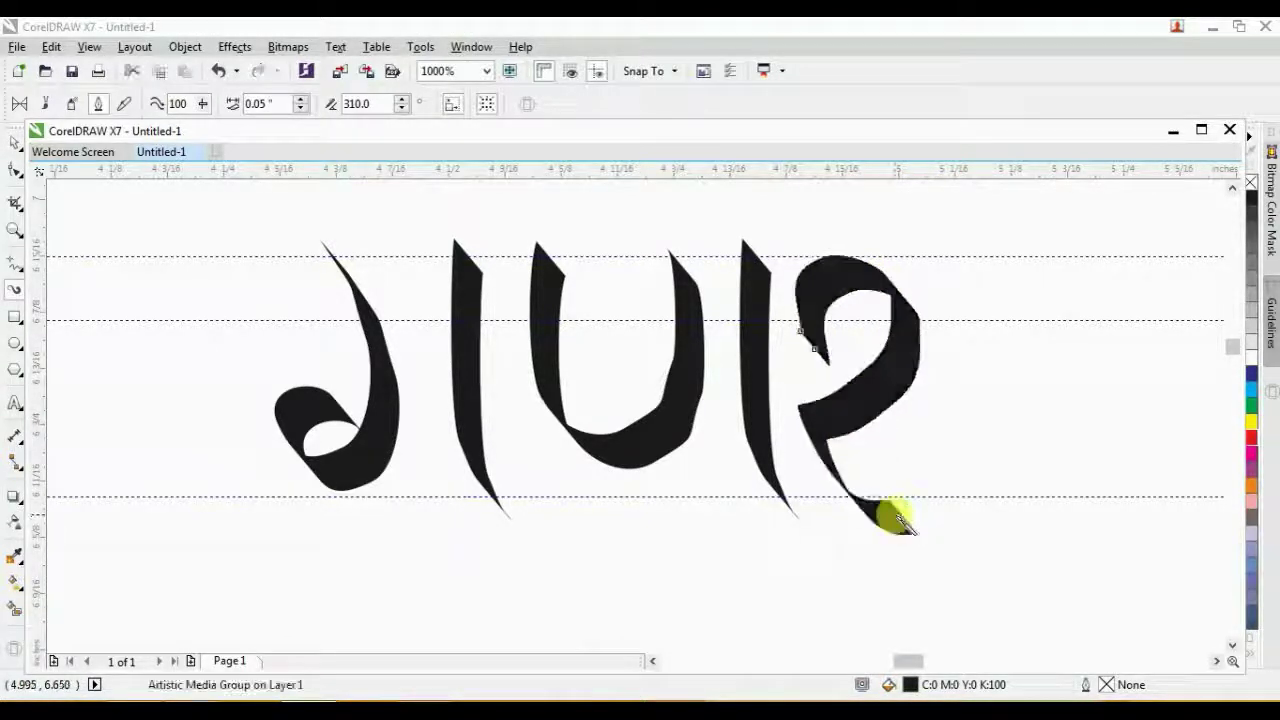
key("space")
left_click(770, 382)
left_click(723, 524)
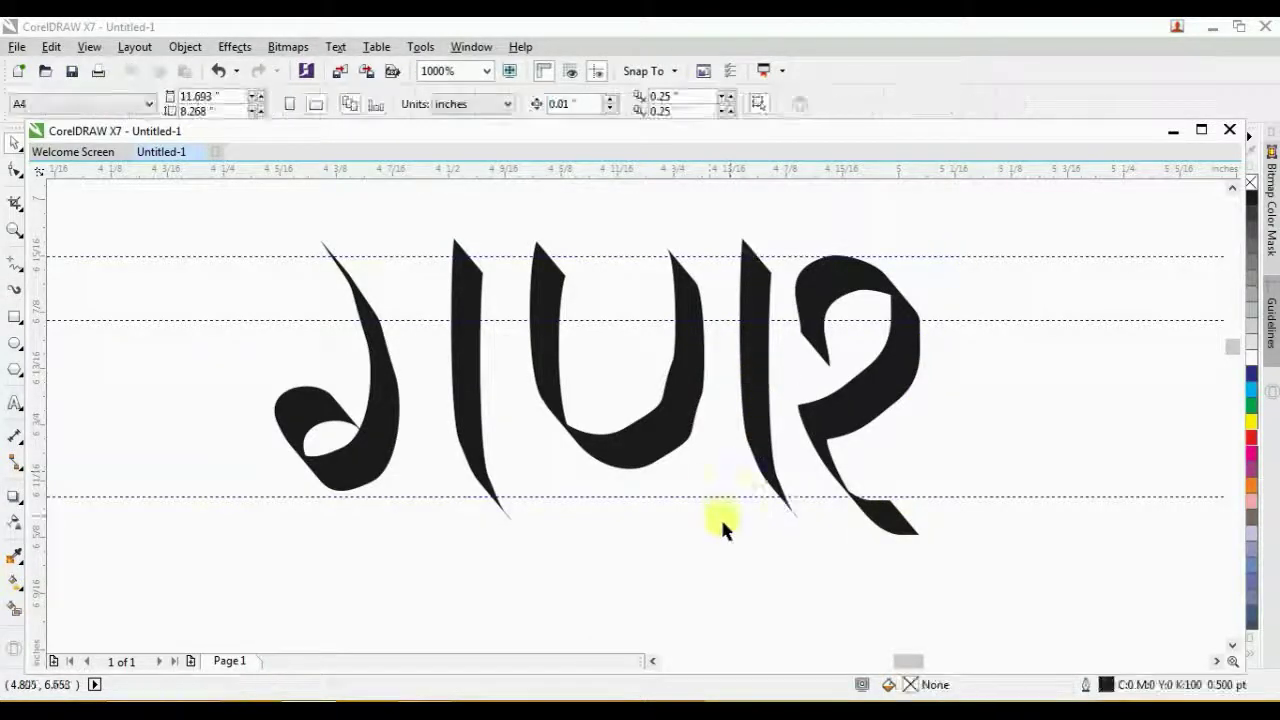
mouse_move(711, 585)
left_mouse_down()
mouse_move(814, 346)
mouse_move(822, 224)
left_mouse_up()
left_click_drag(765, 350, 965, 352)
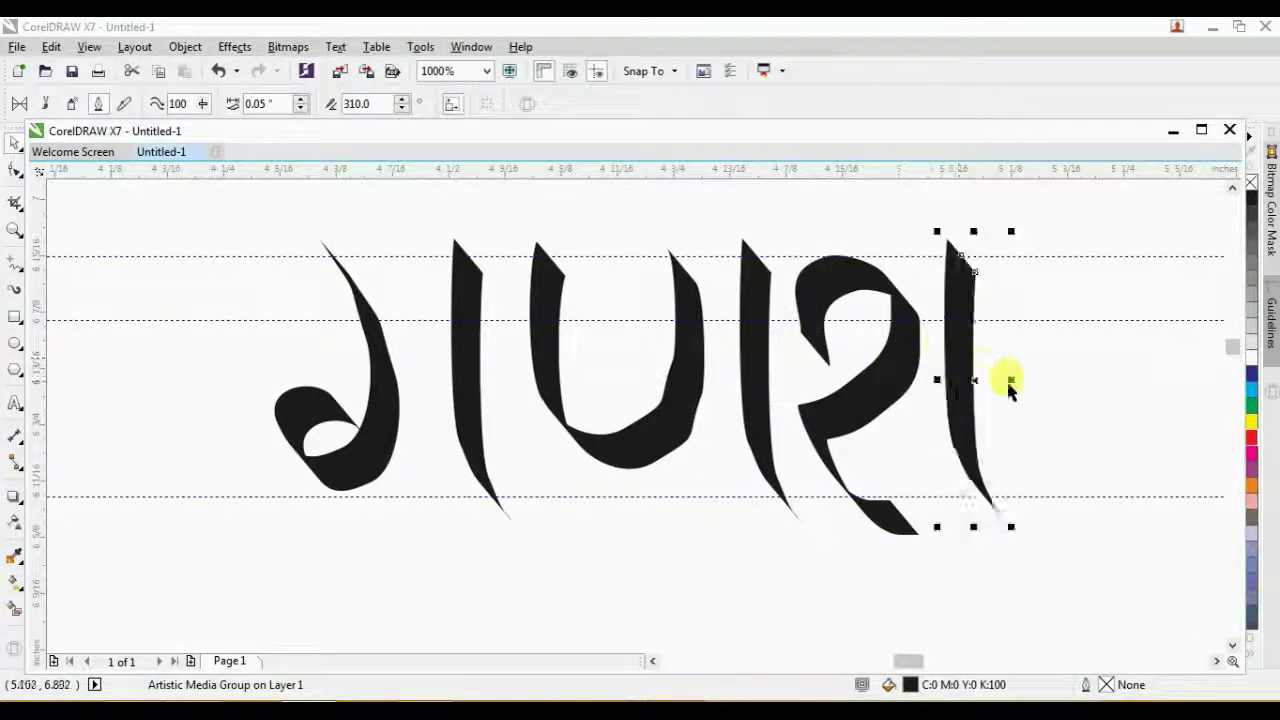
scroll(966, 380, "down", 2)
scroll(960, 388, "up", 2)
Draw the curved part of ज with its horizontal arm and finish the letter with a copy of the vertical stem
mouse_move(888, 315)
left_mouse_down()
mouse_move(928, 429)
mouse_move(972, 382)
mouse_move(1066, 378)
mouse_move(1080, 395)
left_mouse_up()
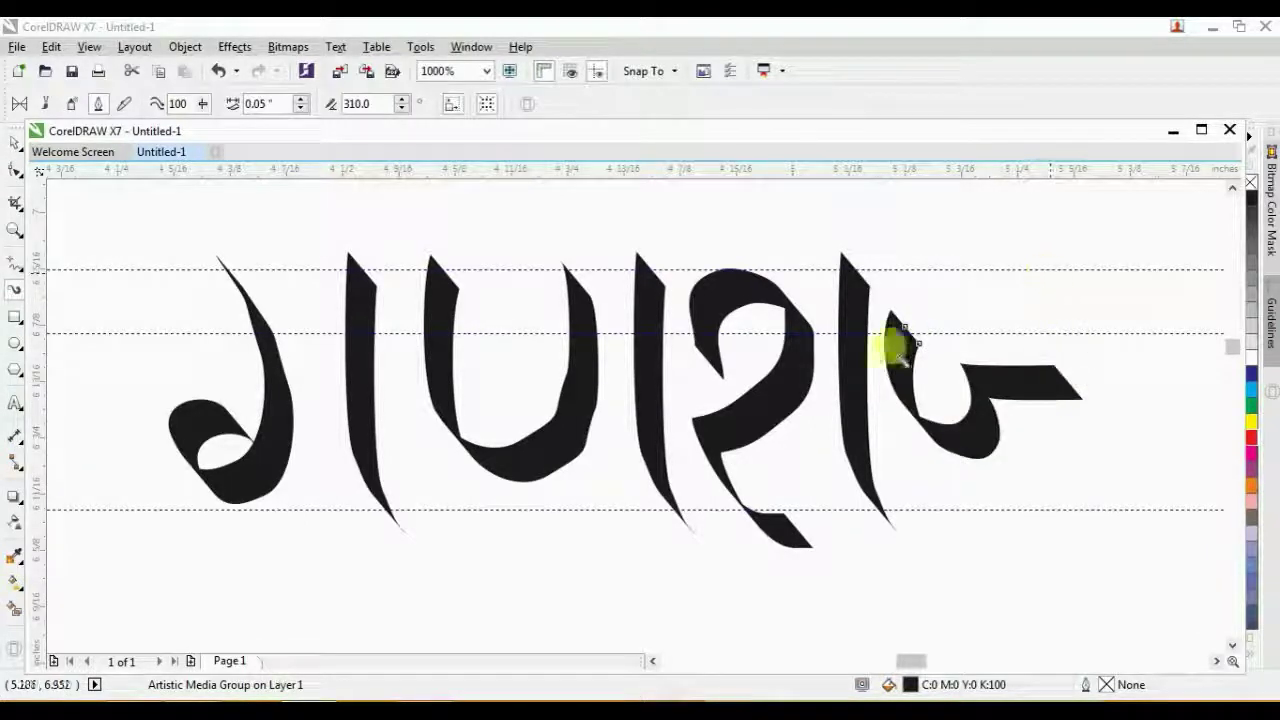
left_click(845, 350)
mouse_move(848, 372)
left_mouse_down()
mouse_move(1043, 366)
mouse_move(1043, 380)
left_mouse_up()
left_click(857, 509)
scroll(633, 447, "down", 2)
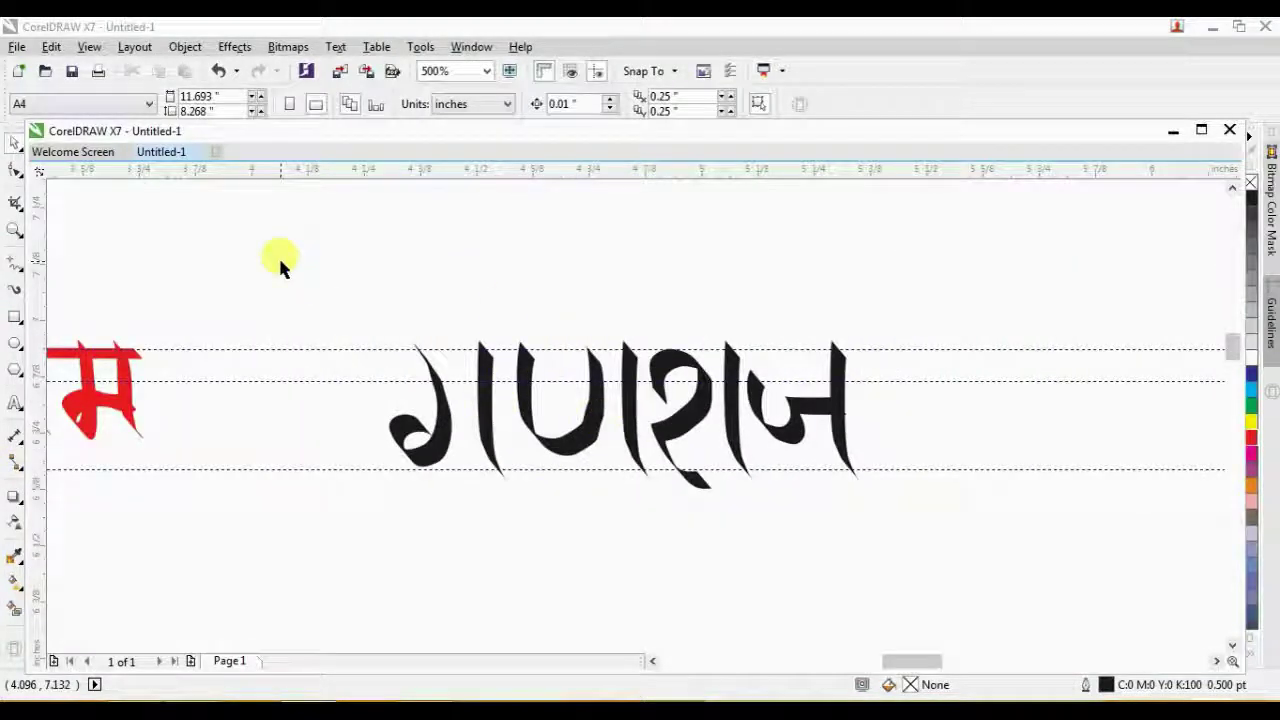
Draw one headline stroke along the upper guideline across all the letters of गणराज
left_click(15, 288)
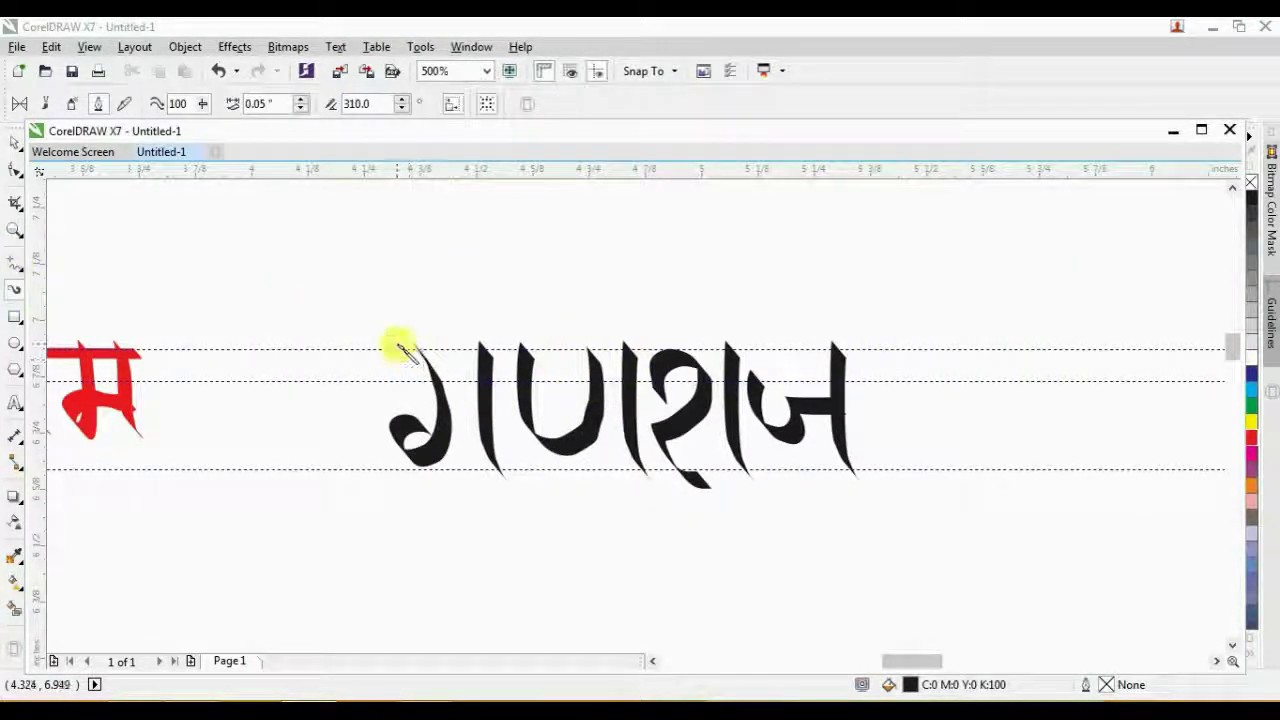
scroll(585, 395, "up", 2)
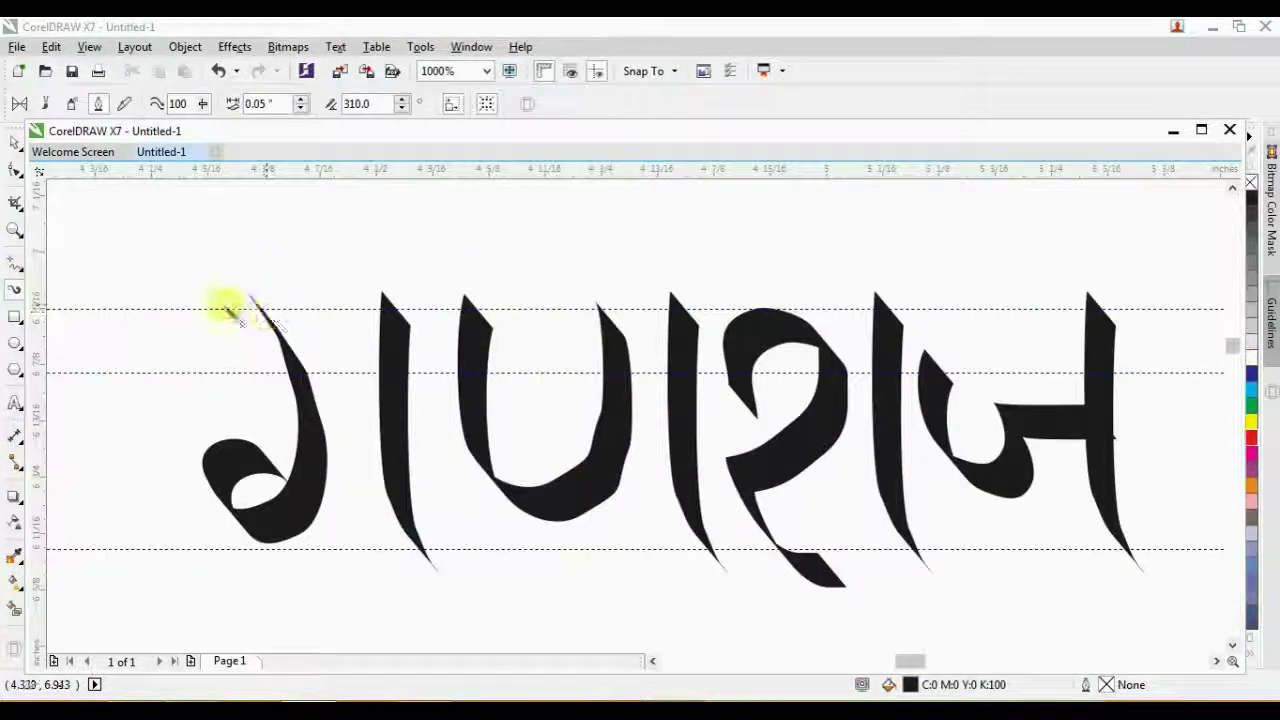
mouse_move(210, 293)
left_mouse_down()
mouse_move(320, 309)
mouse_move(1108, 282)
mouse_move(1095, 290)
left_mouse_up()
key("ctrl+z")
mouse_move(199, 292)
left_mouse_down()
mouse_move(214, 309)
mouse_move(1182, 290)
left_mouse_up()
Straighten the headline of गणराज by lowering its end node to the guideline and deleting the uneven nodes near it
left_click(15, 175)
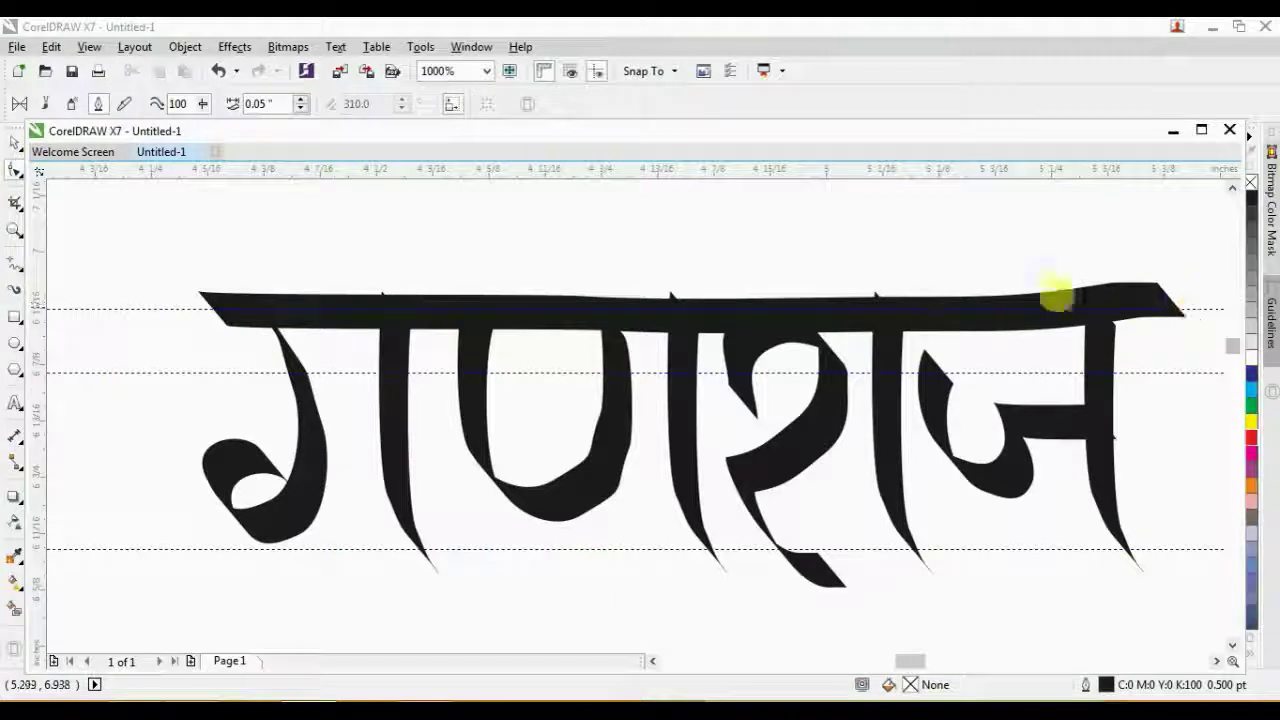
scroll(1210, 315, "up", 2)
left_click_drag(1161, 270, 1167, 291)
left_click_drag(1096, 246, 625, 340)
key("Delete")
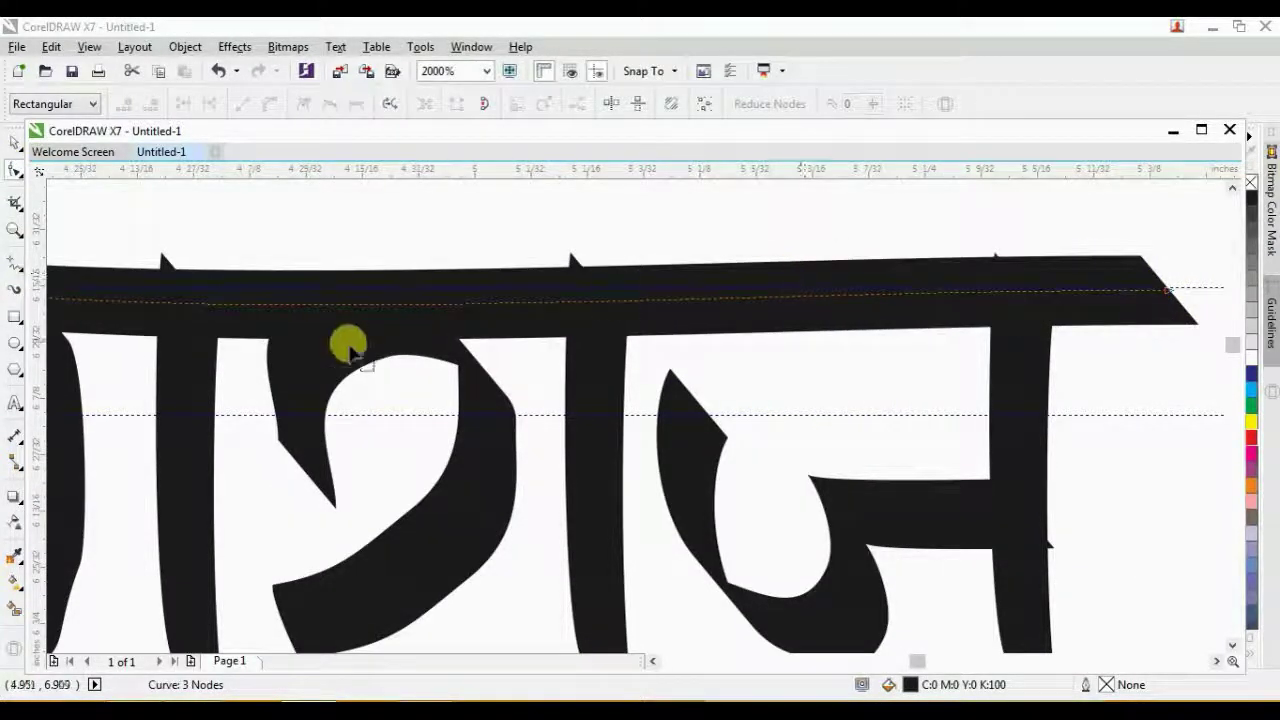
scroll(349, 343, "down", 2)
left_click(256, 104)
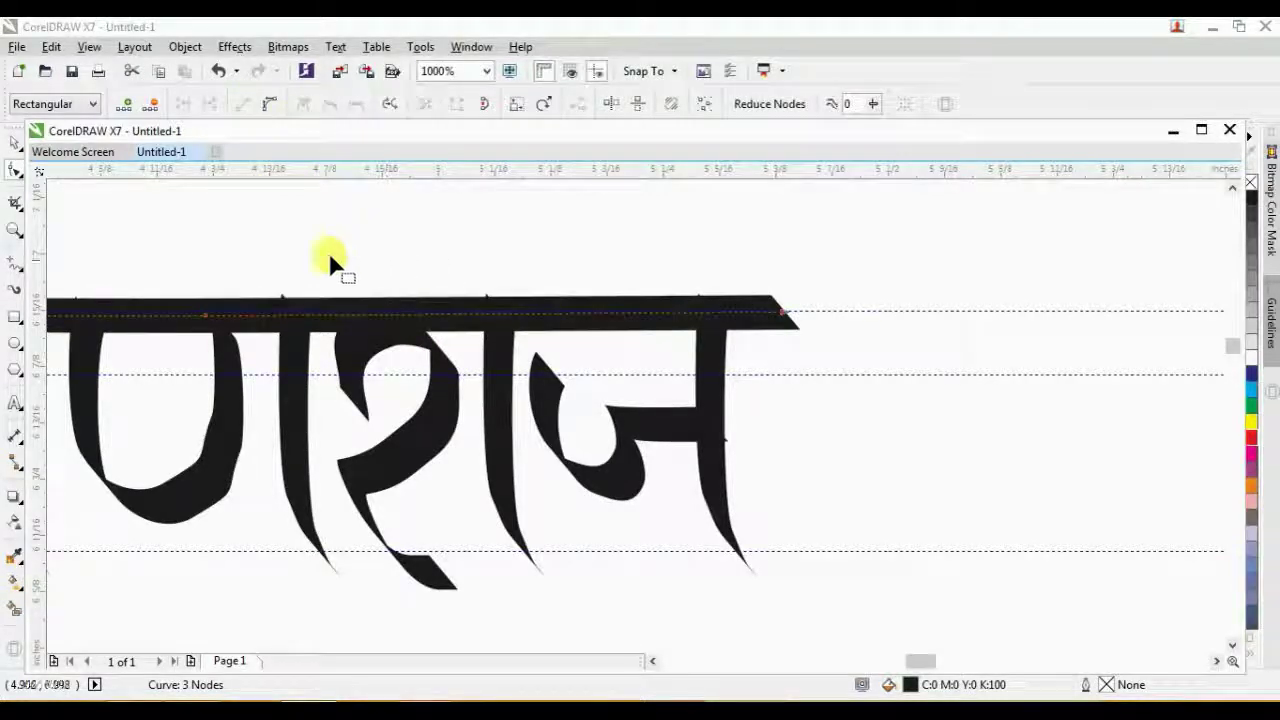
Reduce the stroke width of the गणराज headline to 0.03"
left_click(15, 291)
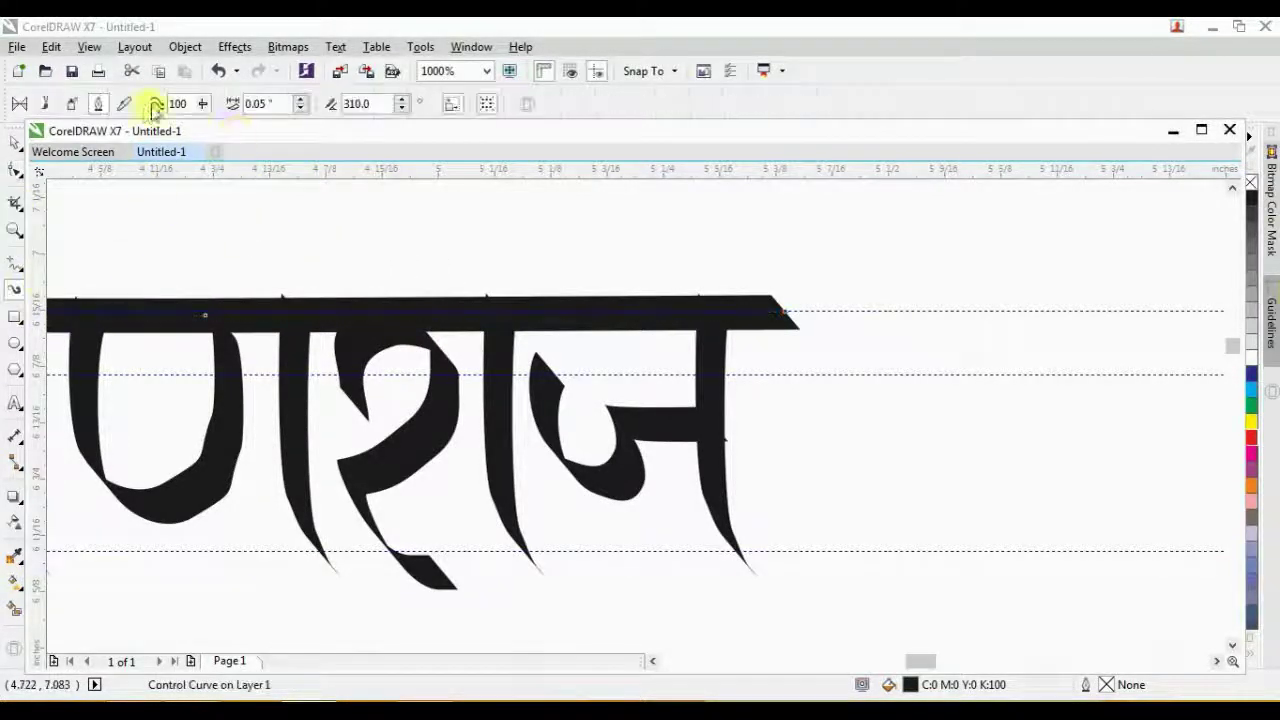
left_click(300, 108)
left_click(301, 108)
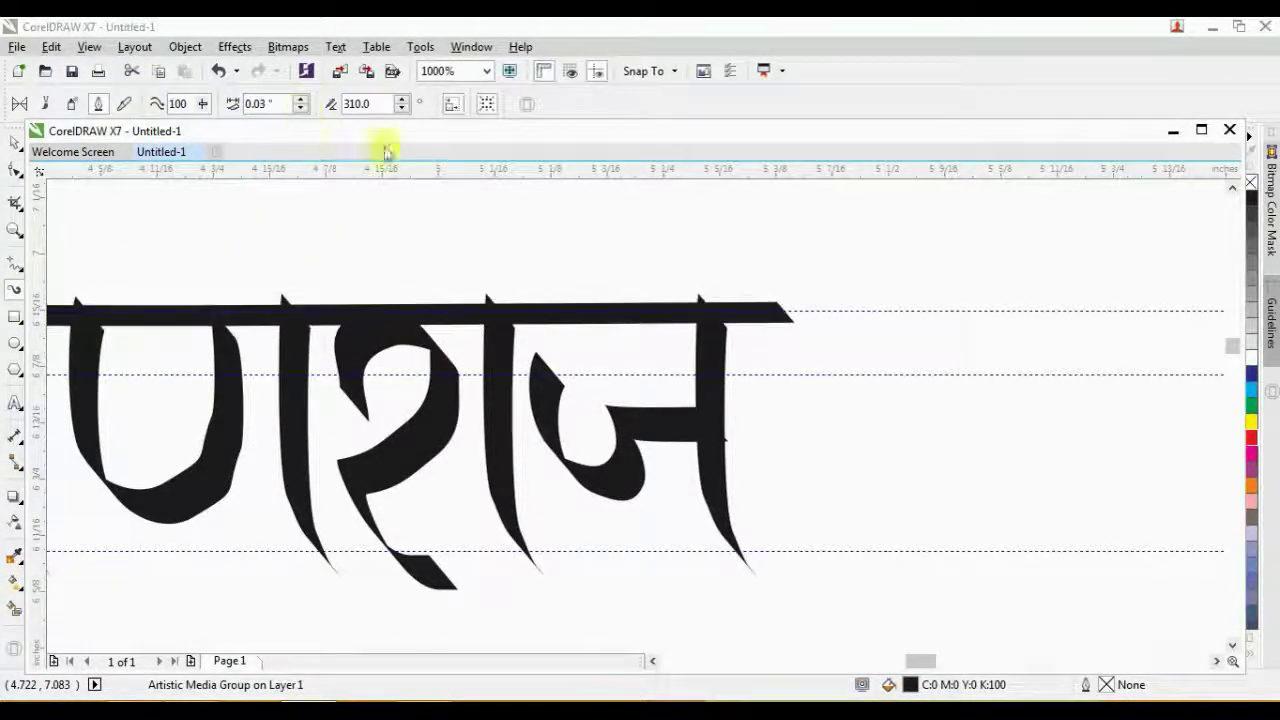
key("space")
left_click(440, 260)
scroll(271, 415, "down", 2)
Reshape the thin upper end of ग's hooked stroke by editing its nodes into a short angled start beneath the headline
key("F2")
left_click_drag(148, 367, 291, 478)
left_click(470, 447)
key("F10")
scroll(505, 385, "up", 3)
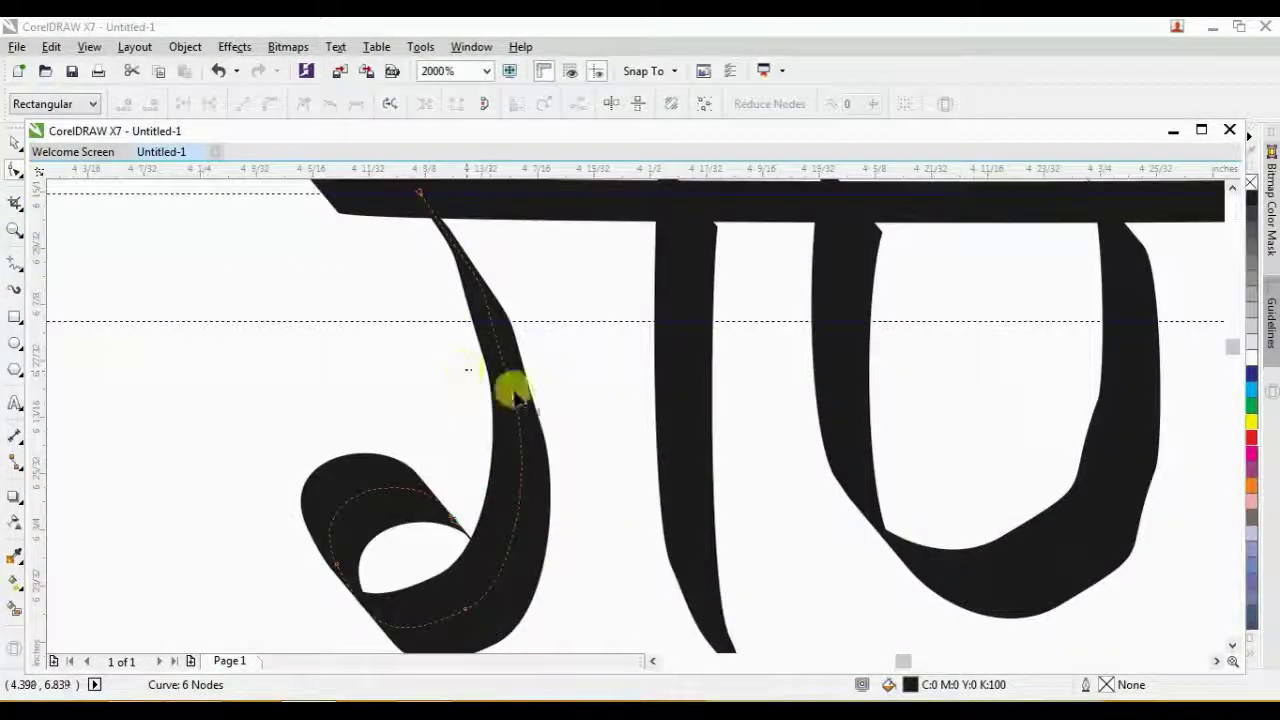
key("Delete")
double_click(444, 238)
mouse_move(444, 238)
left_mouse_down()
mouse_move(453, 217)
mouse_move(410, 270)
mouse_move(394, 222)
mouse_move(376, 262)
mouse_move(483, 221)
left_mouse_up()
double_click(412, 222)
key("Delete")
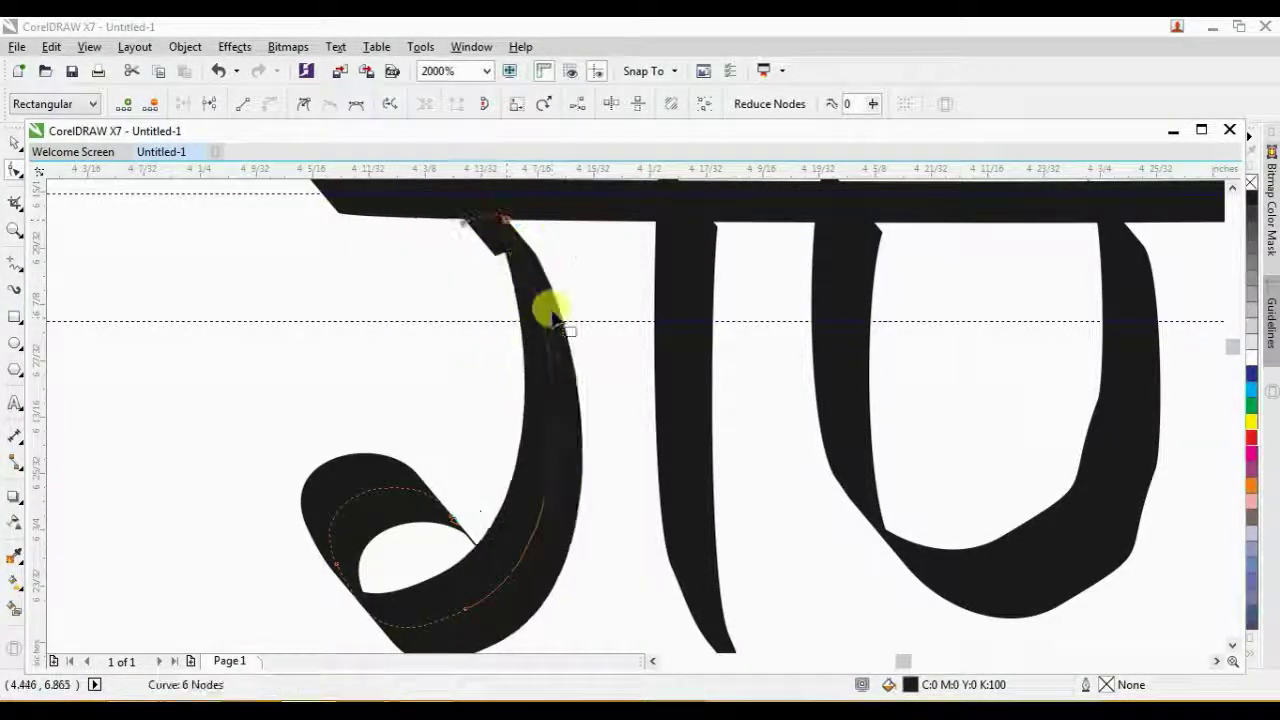
Smooth the long curve of ग's hook by bending its segment inward and raising the lower node's curve handle
left_click_drag(566, 328, 543, 320)
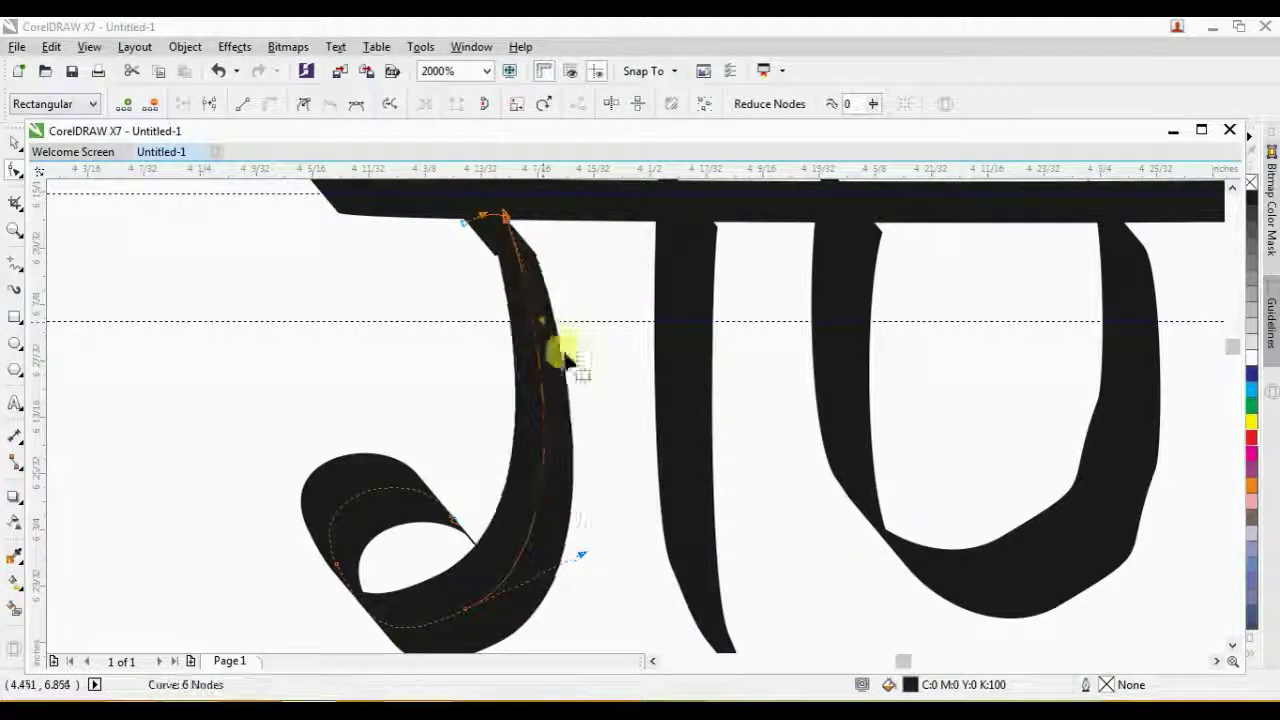
left_click_drag(583, 554, 580, 521)
scroll(512, 458, "down", 1)
key("space")
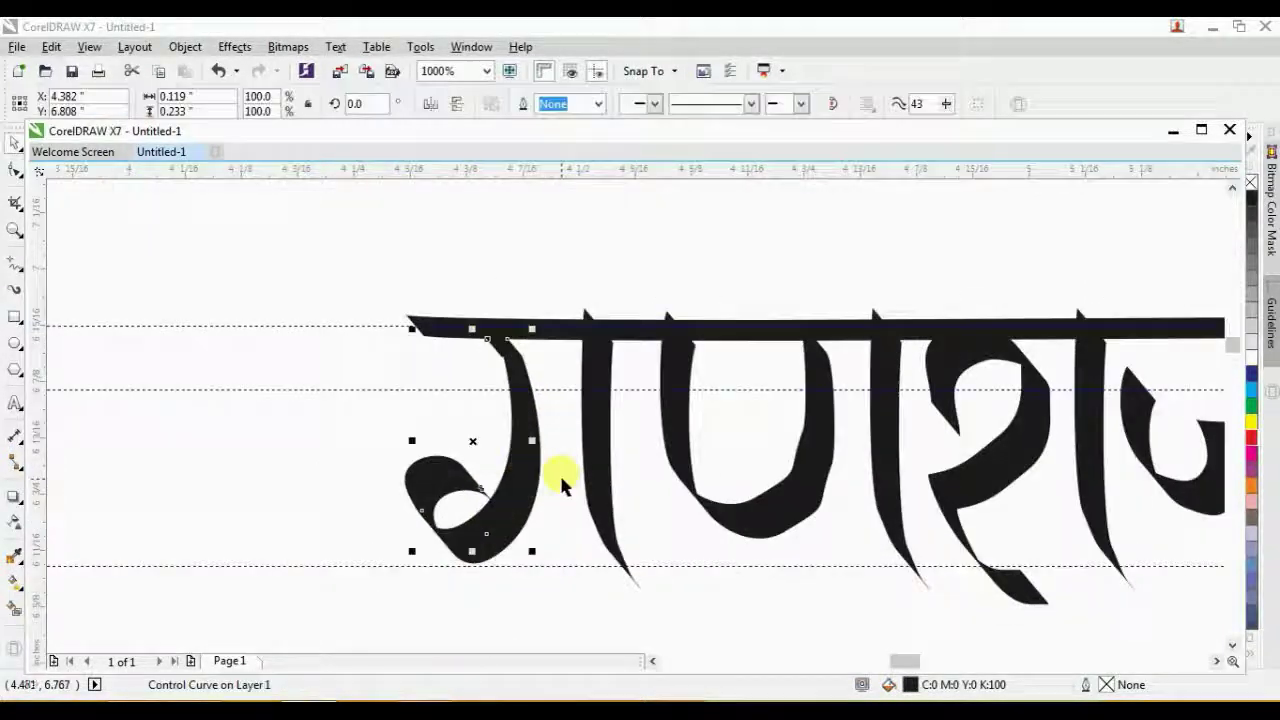
Move the vertical stem of ग slightly closer to its hook
left_click(597, 470)
scroll(590, 464, "up", 1)
left_click_drag(560, 433, 541, 431)
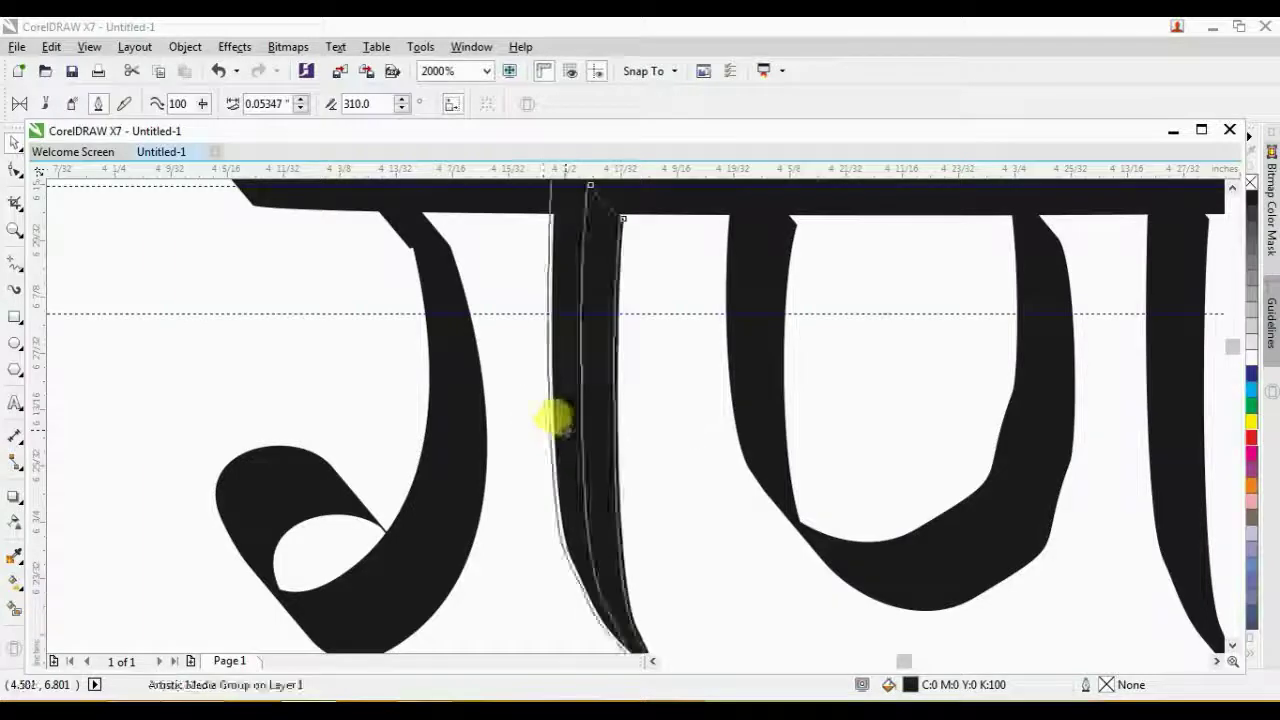
Smooth the bowl of ण by adjusting its lower-left curve handle, deleting the lower-right node and repositioning a node near the headline
scroll(730, 443, "down", 1)
scroll(747, 452, "up", 1)
key("space")
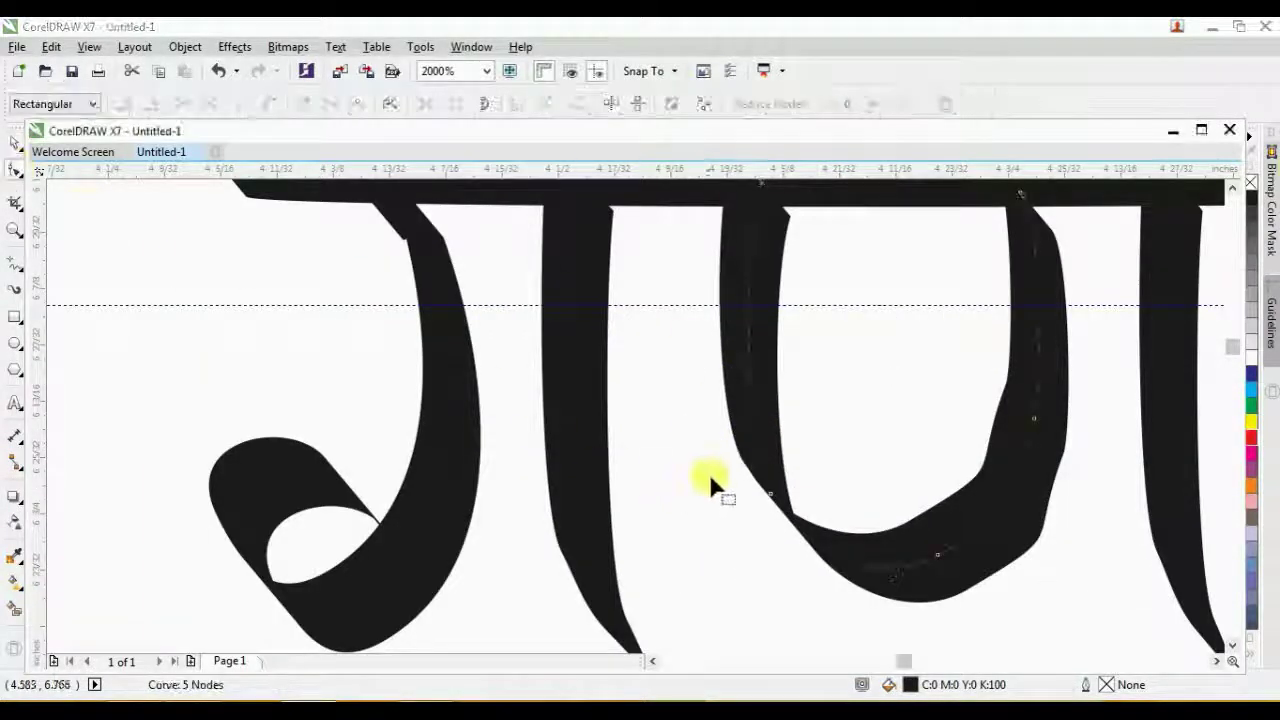
left_click(797, 530)
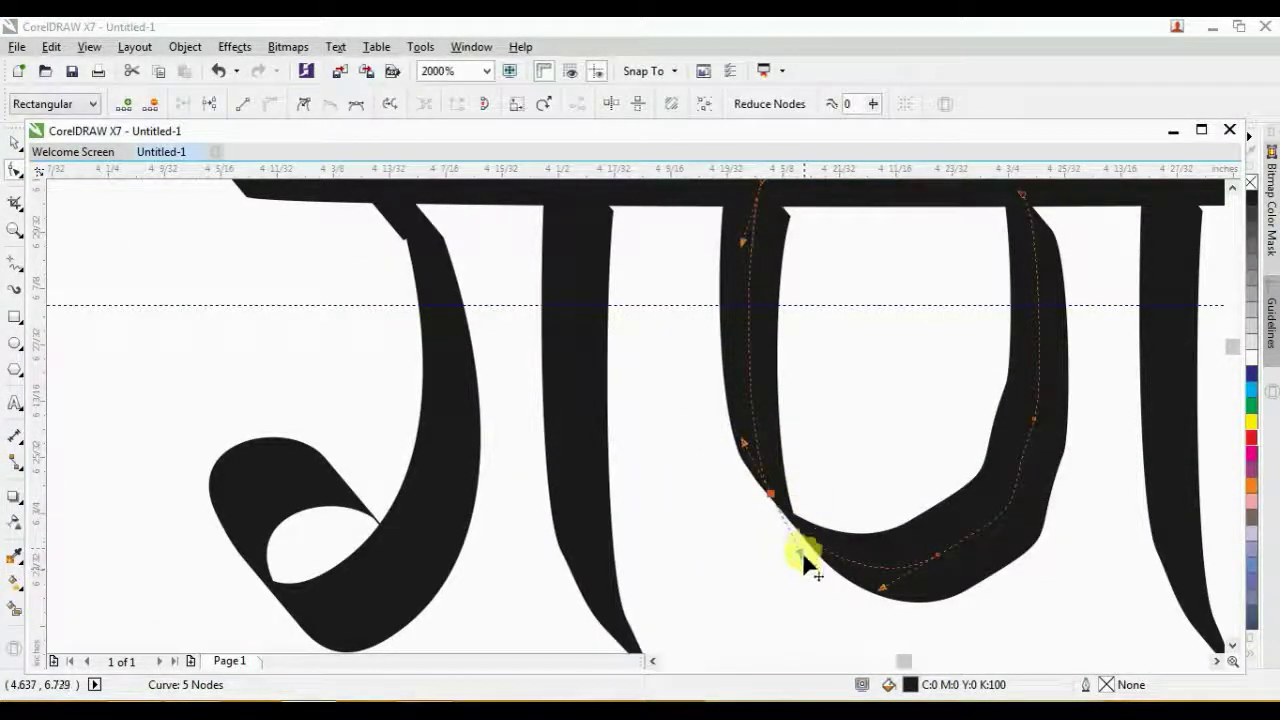
mouse_move(804, 556)
left_mouse_down()
mouse_move(885, 598)
mouse_move(900, 572)
left_mouse_up()
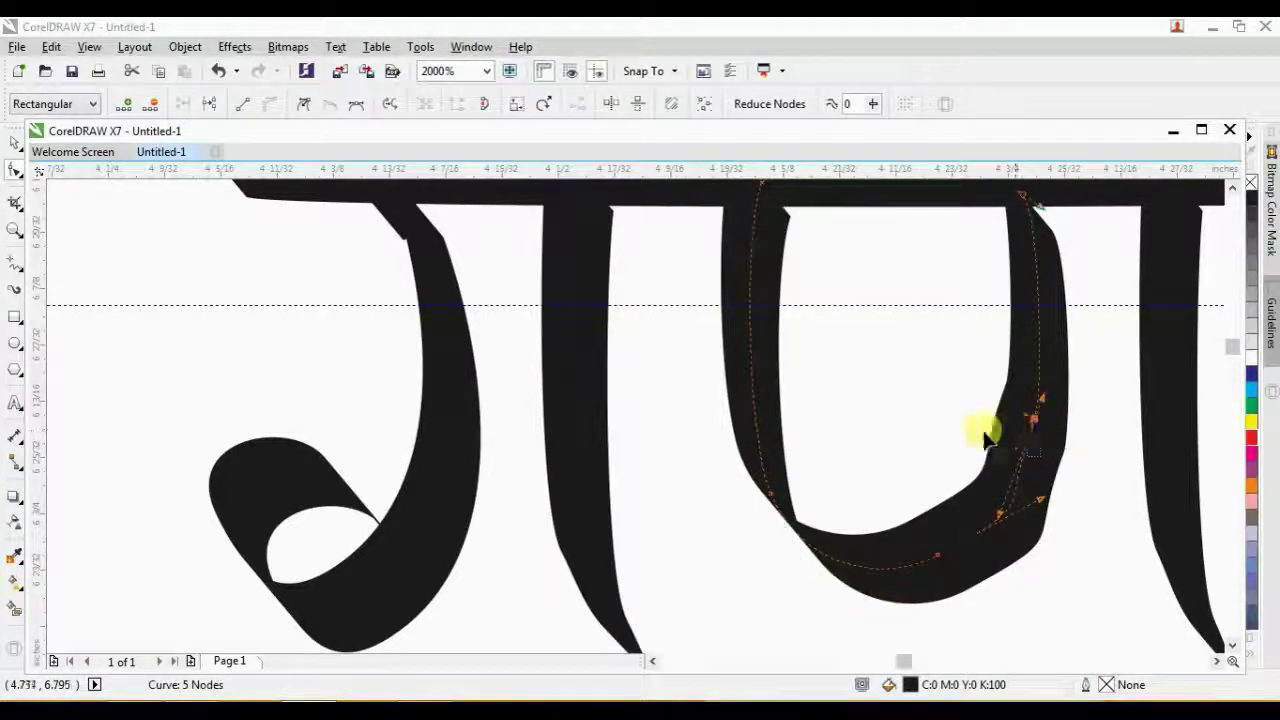
key("Delete")
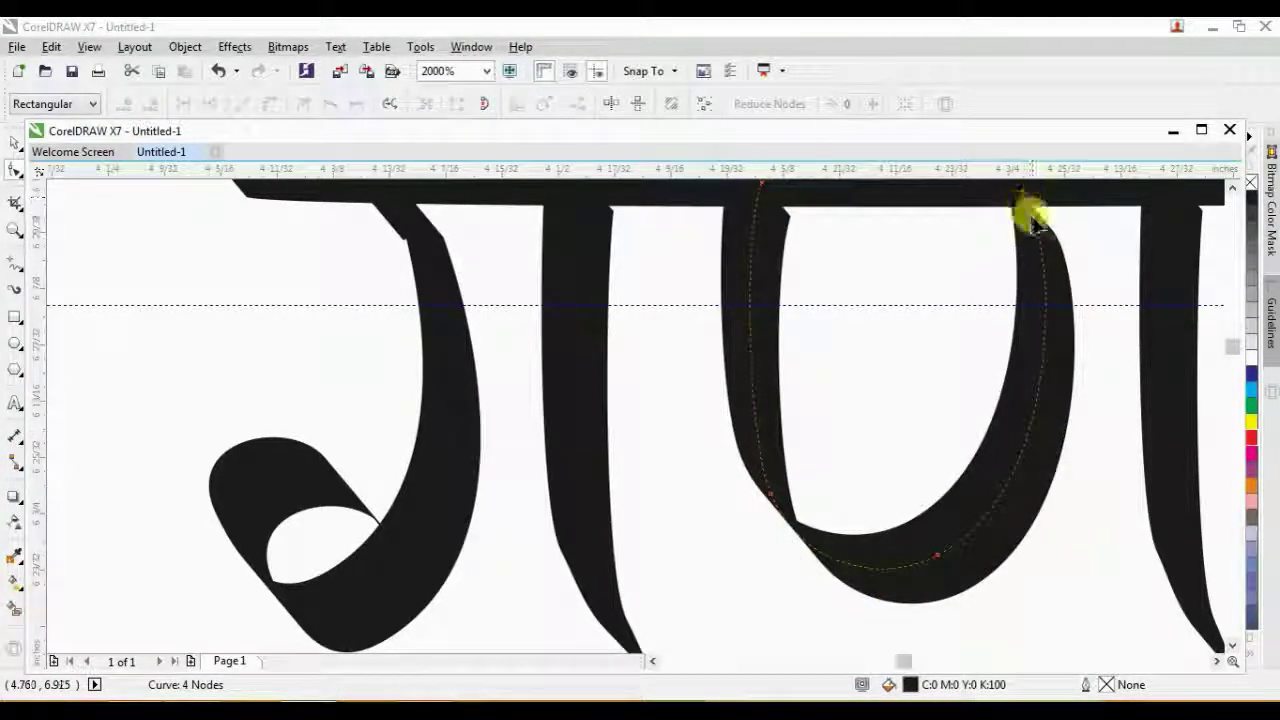
mouse_move(1040, 225)
left_mouse_down()
mouse_move(1051, 206)
mouse_move(1020, 200)
mouse_move(1009, 214)
mouse_move(1045, 228)
mouse_move(1027, 200)
left_mouse_up()
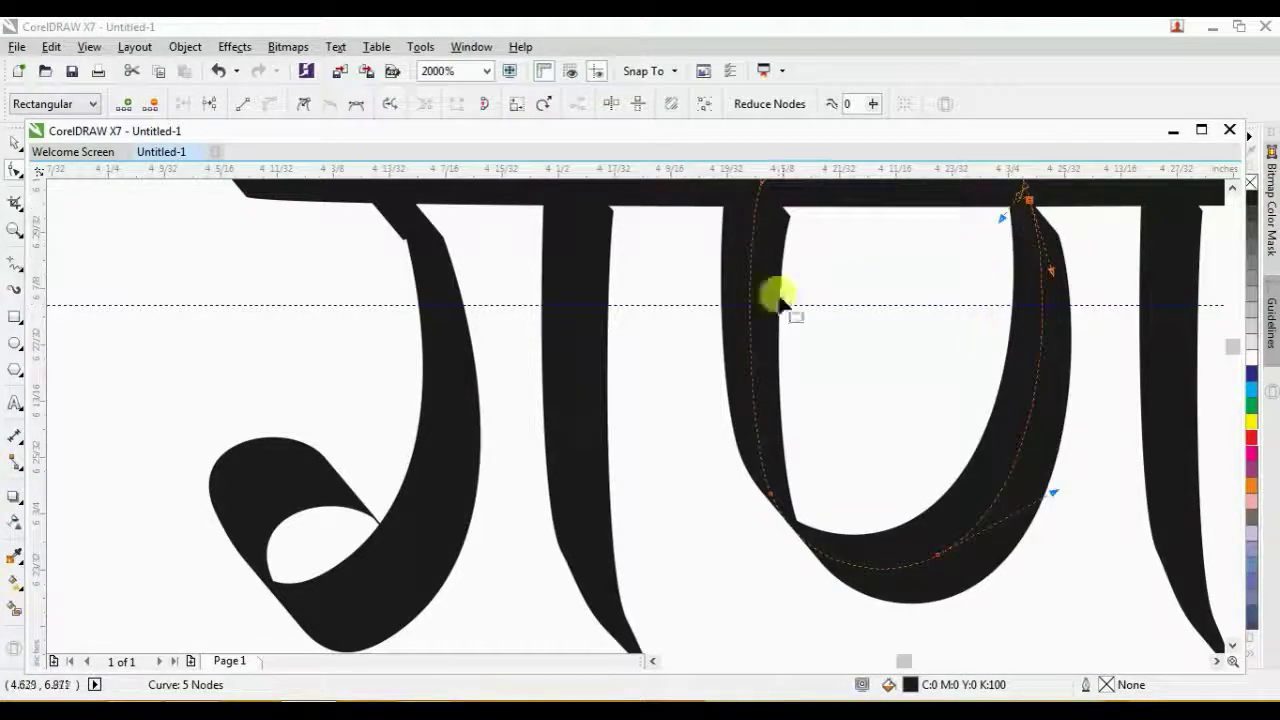
Move all strokes of गणराज together below the guidelines and fill the word with red
scroll(776, 375, "down", 2)
key("space")
left_click(872, 317)
left_click_drag(613, 293, 1161, 509)
left_click_drag(943, 409, 929, 560)
left_click(1250, 437)
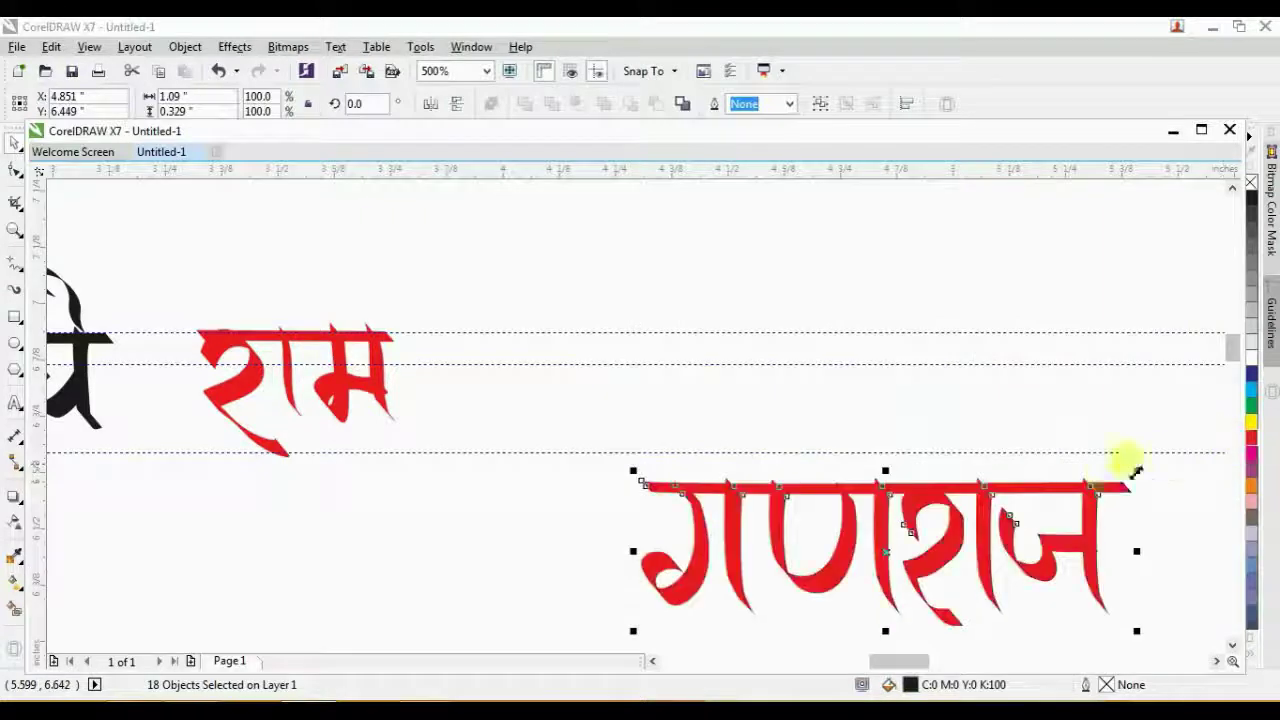
Move the red गणराज up onto the guidelines so it sits in line beside राम
left_click(1145, 508)
scroll(660, 552, "down", 1)
left_click_drag(600, 606, 940, 484)
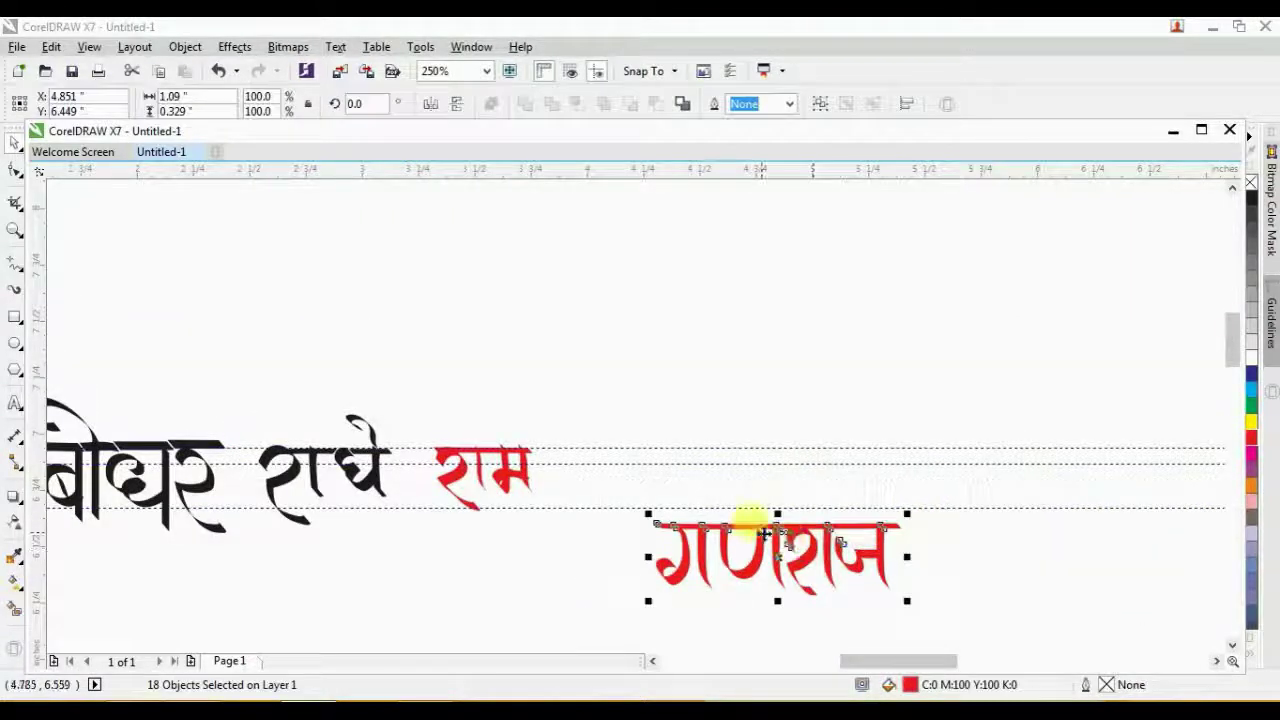
left_click_drag(763, 533, 666, 446)
left_click(714, 566)
Examine the row of words लम्बोधर, राधे, राम and गणराज and the empty space after it
scroll(485, 508, "down", 1)
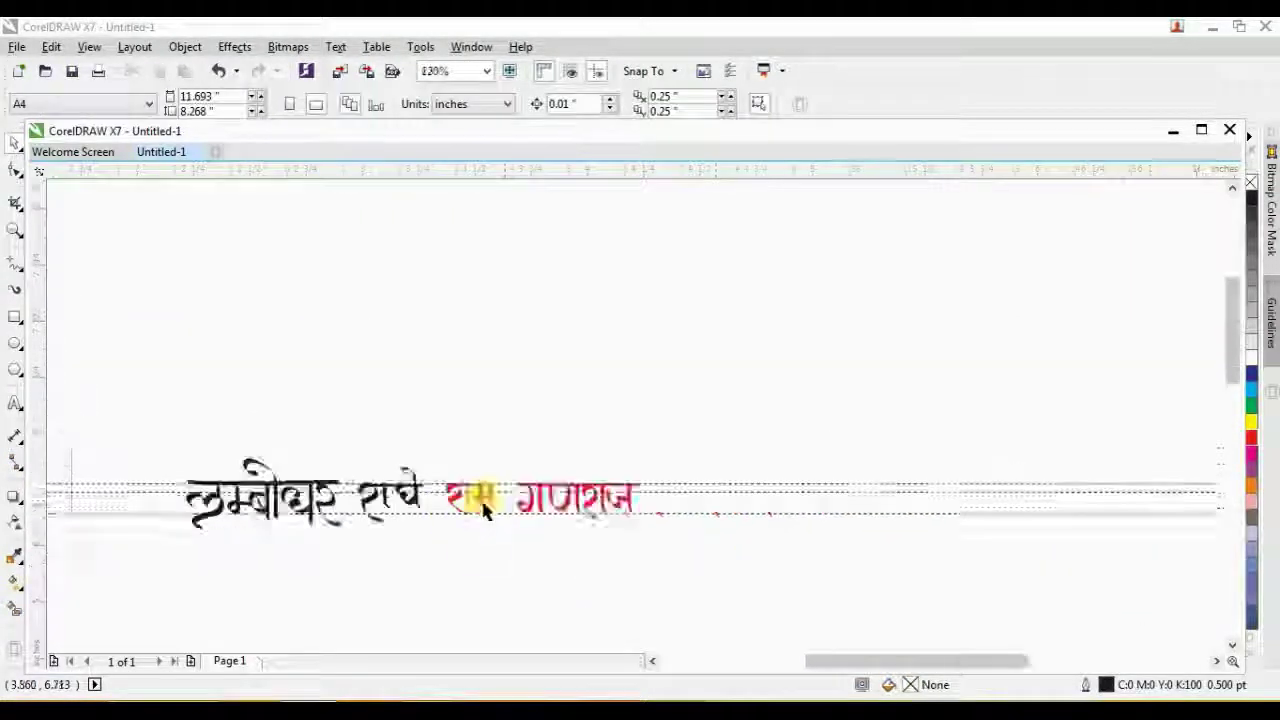
scroll(485, 508, "down", 1)
key("F2")
left_click_drag(557, 477, 766, 581)
key("F2")
left_click_drag(196, 238, 573, 388)
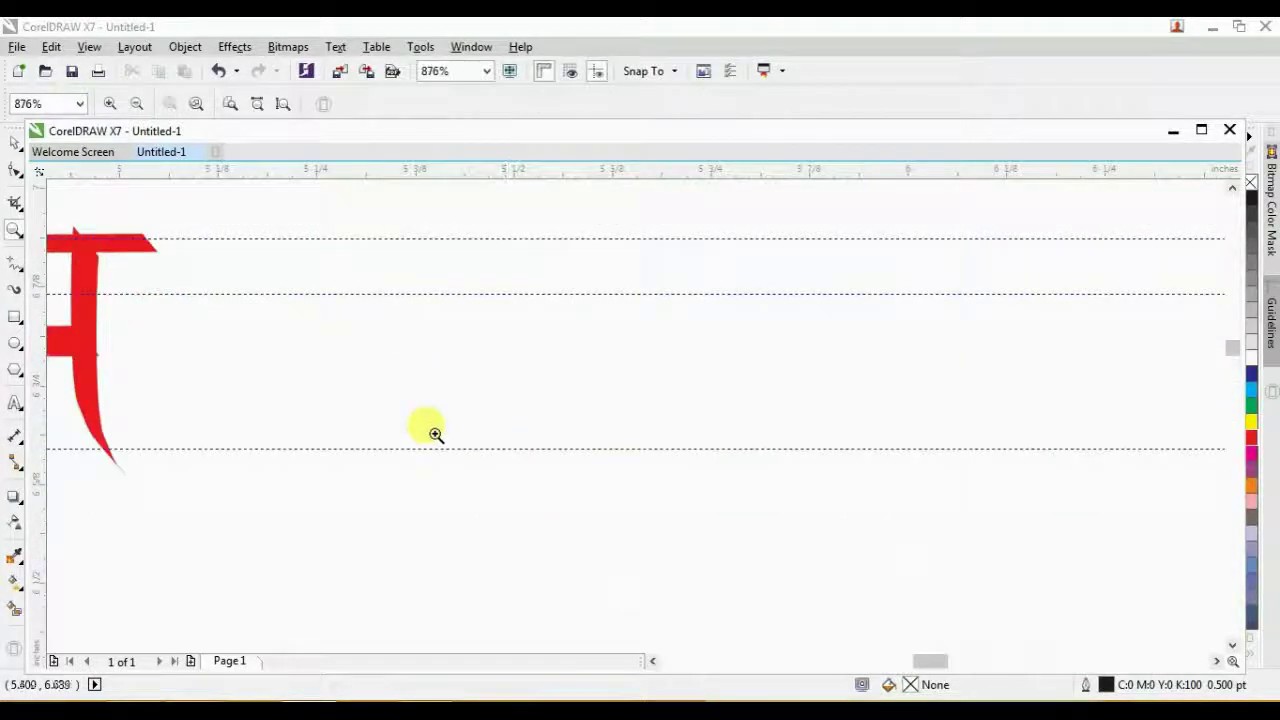
key("space")
scroll(243, 409, "down", 1)
scroll(280, 413, "down", 1)
scroll(281, 415, "up", 1)
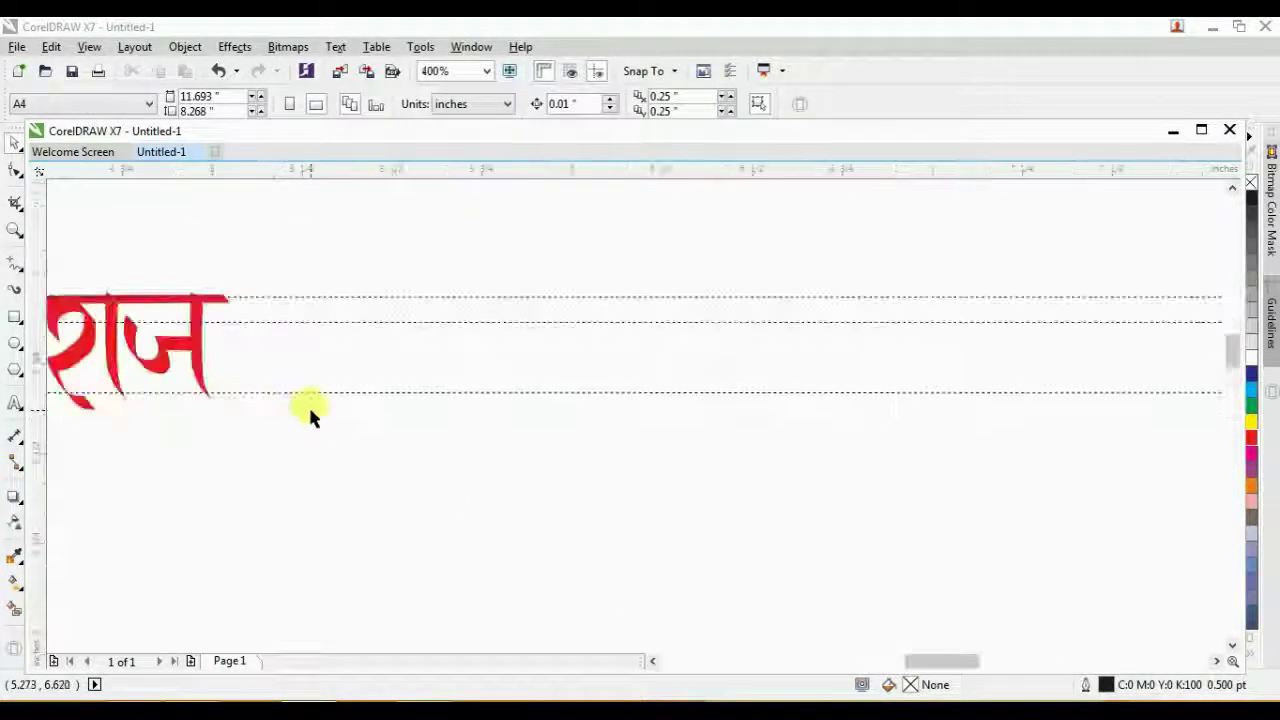
scroll(290, 409, "down", 3)
scroll(182, 411, "down", 1)
key("F2")
left_click_drag(106, 407, 290, 438)
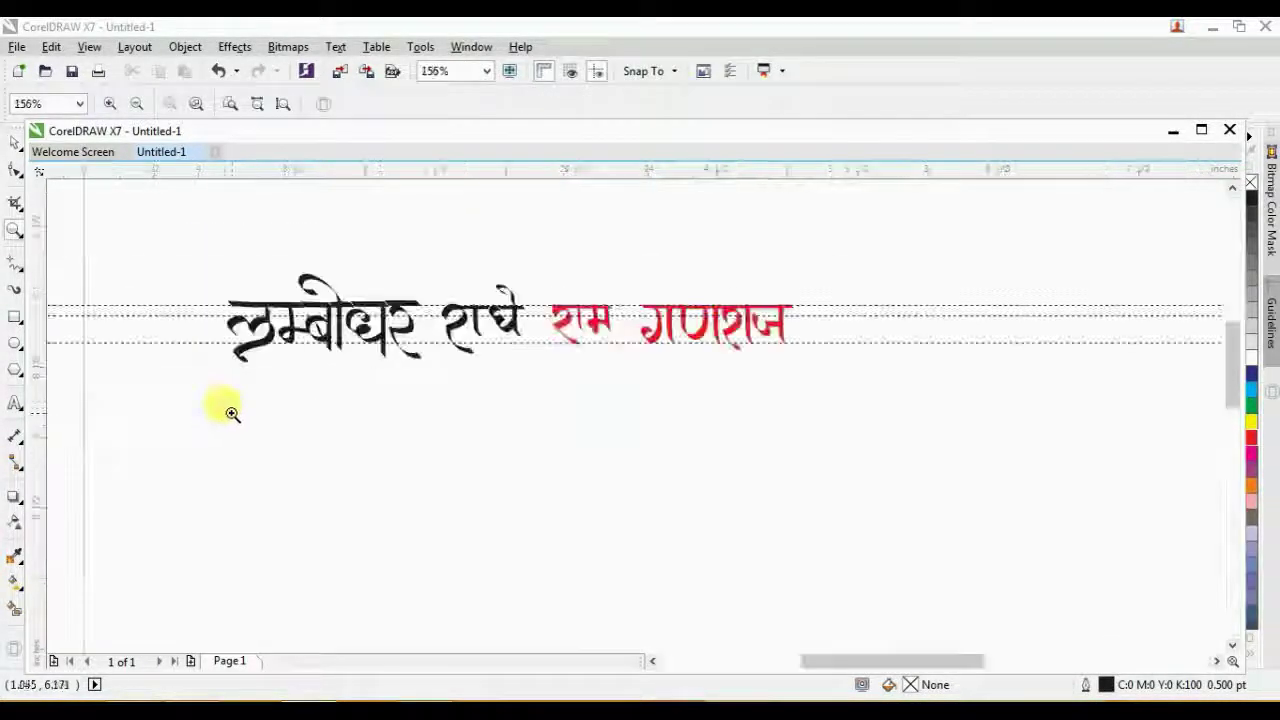
key("space")
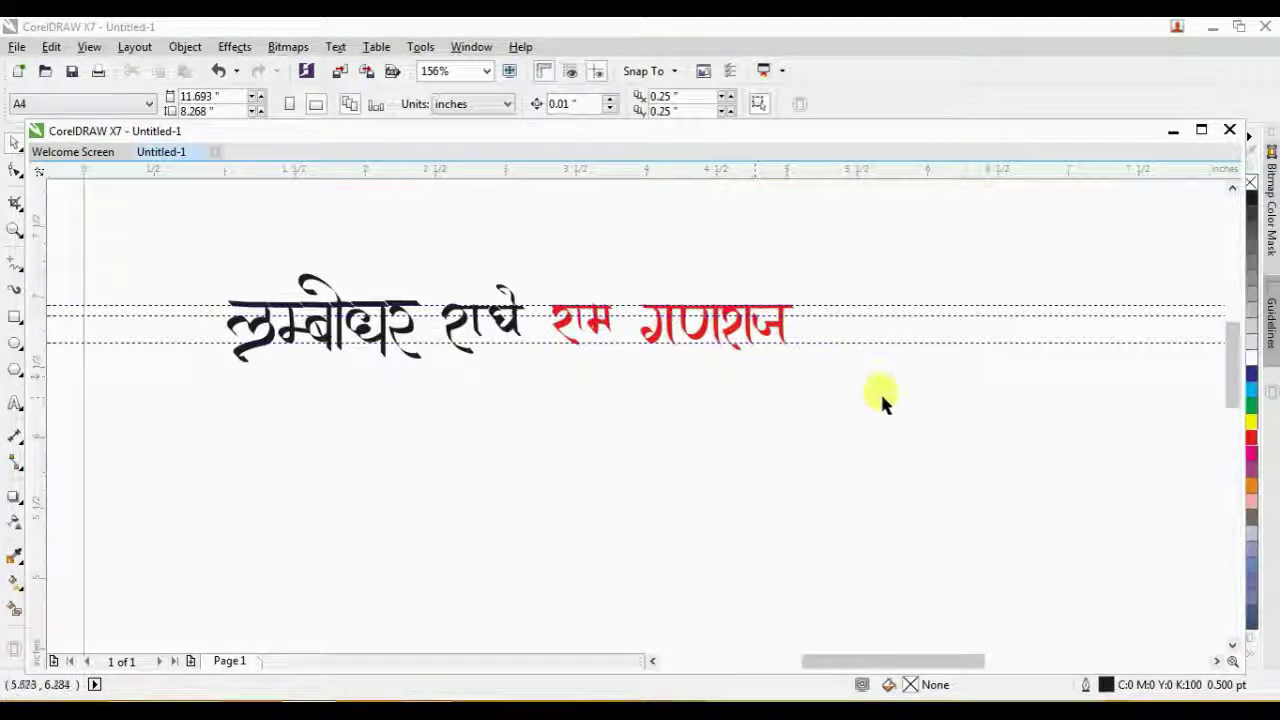
Draw स after गणराज with calligraphic Artistic Media strokes at 0.03" width and 310° angle, including its stem and crossbar
scroll(808, 343, "up", 2)
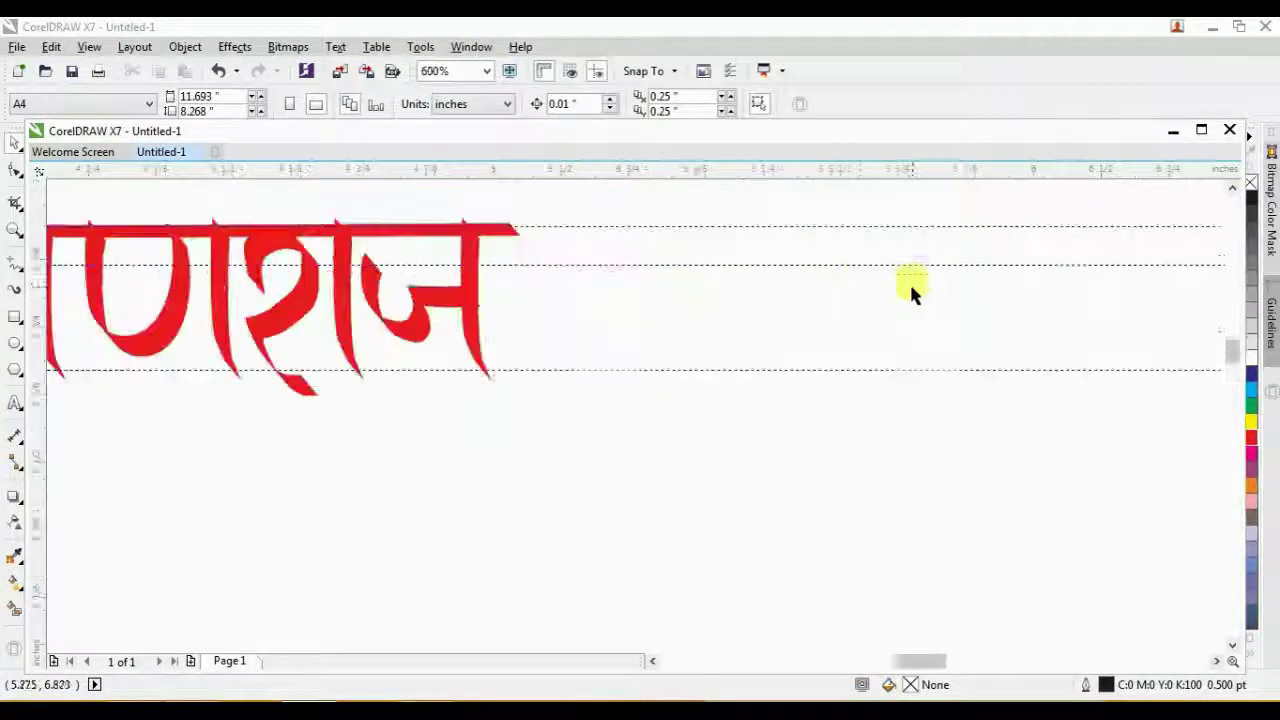
key("space")
left_click(14, 289)
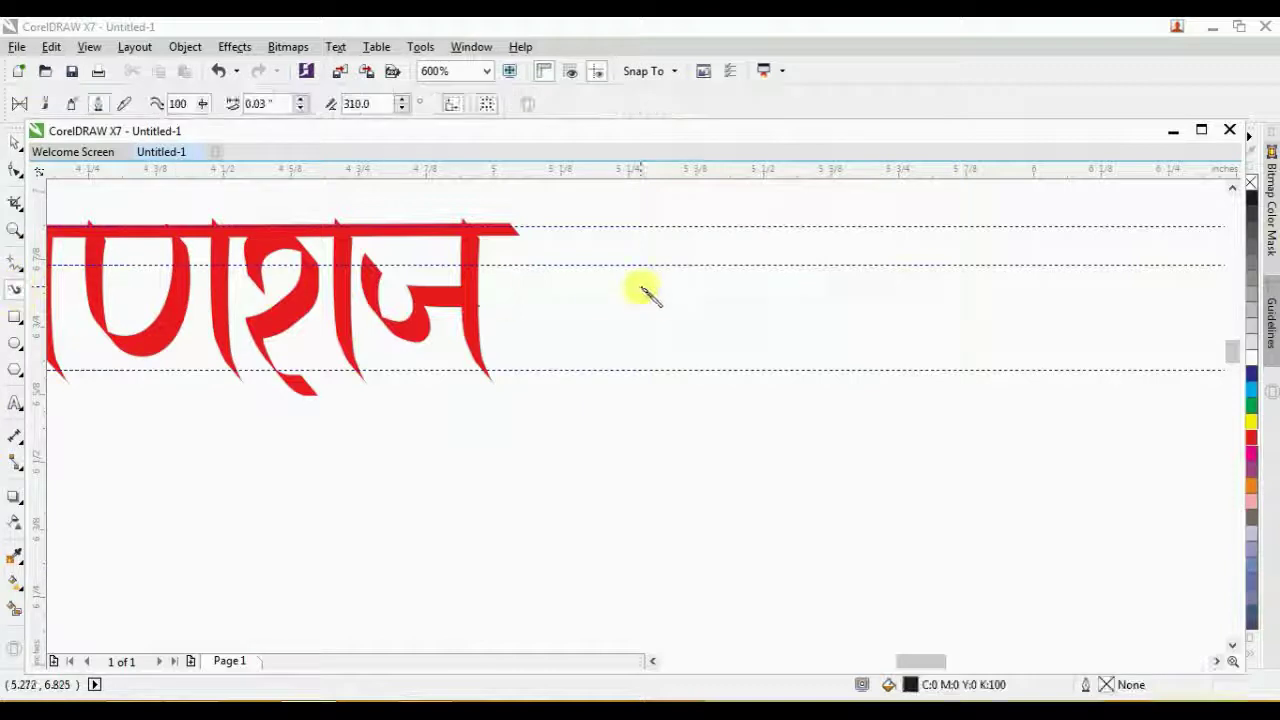
scroll(628, 298, "up", 1)
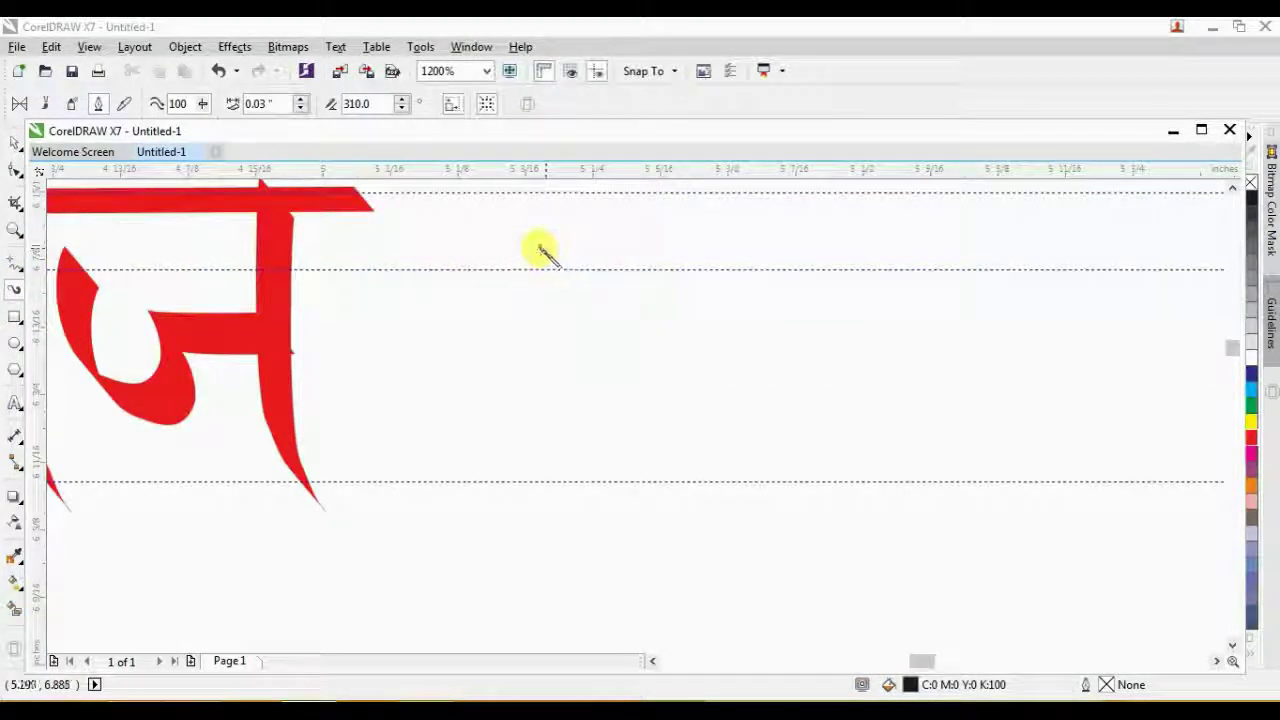
mouse_move(566, 220)
left_mouse_down()
mouse_move(623, 200)
mouse_move(671, 255)
mouse_move(653, 310)
mouse_move(571, 332)
mouse_move(578, 295)
mouse_move(622, 327)
mouse_move(639, 405)
mouse_move(741, 496)
left_mouse_up()
left_click_drag(753, 197, 762, 334)
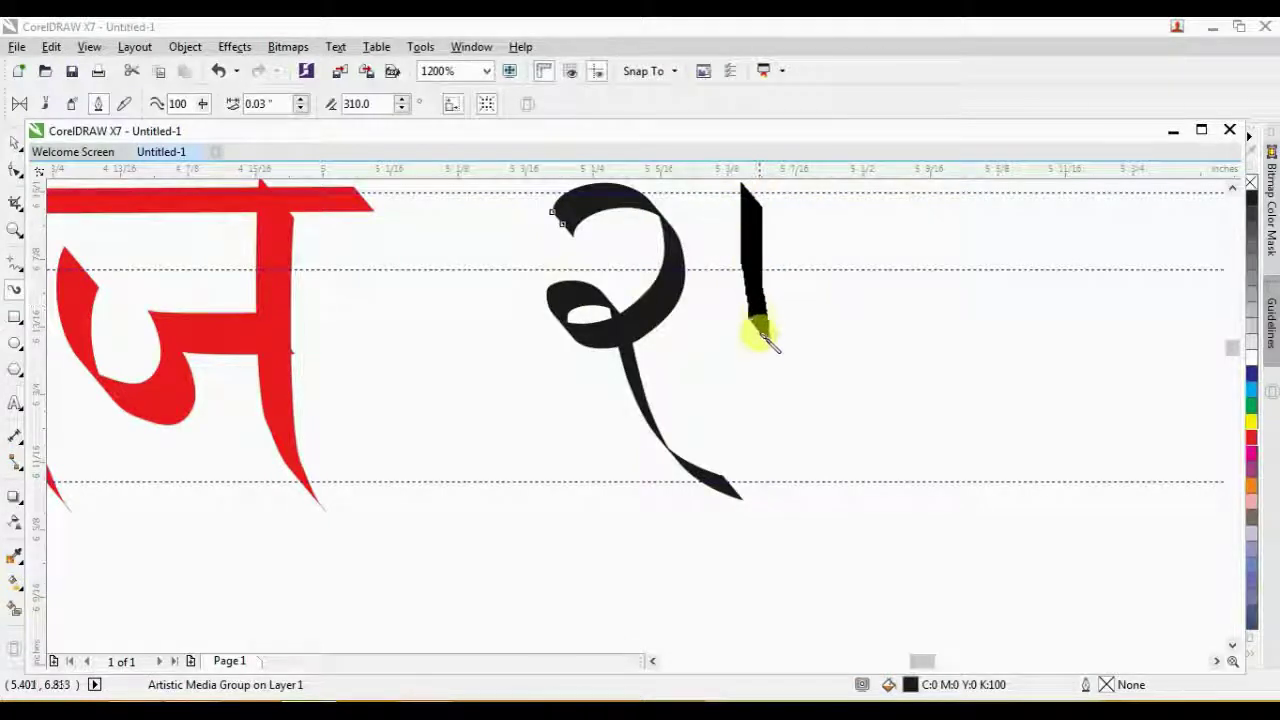
left_click_drag(760, 396, 768, 404)
left_click_drag(752, 320, 770, 328)
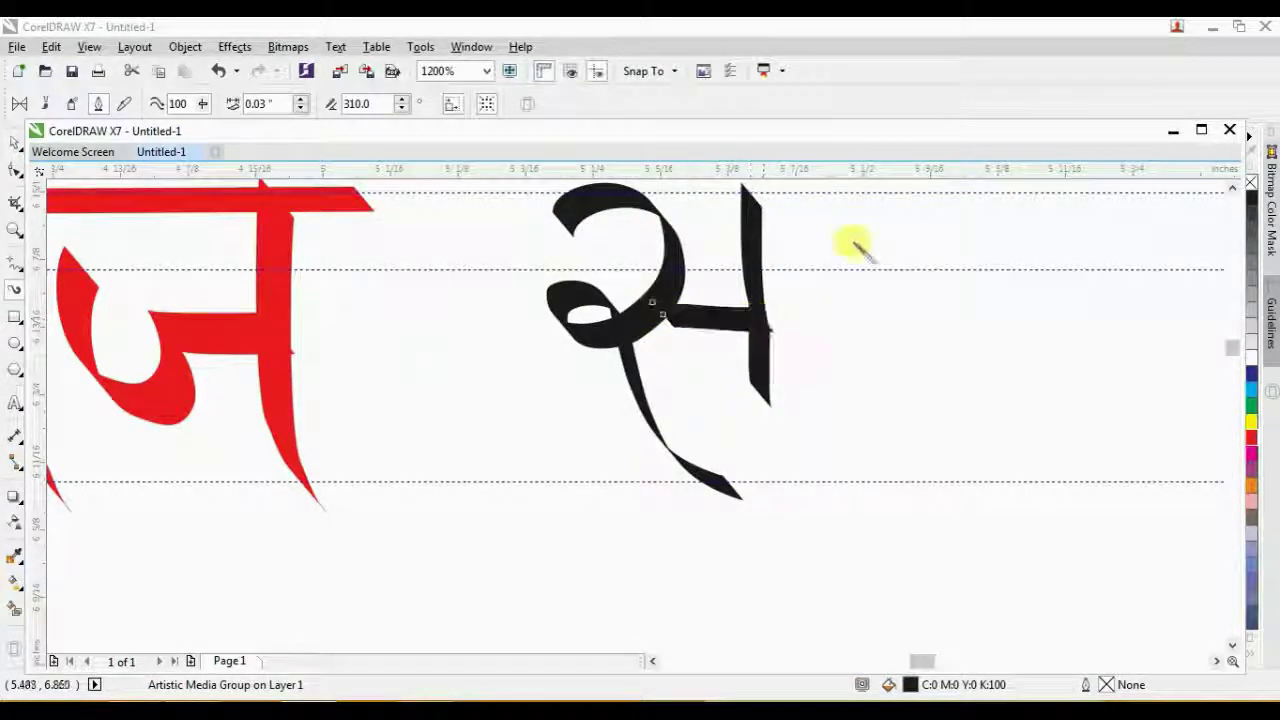
Draw the ा stem, र and a second स to form सारस, and undo the last letter's vertical stem
left_click_drag(800, 190, 828, 398)
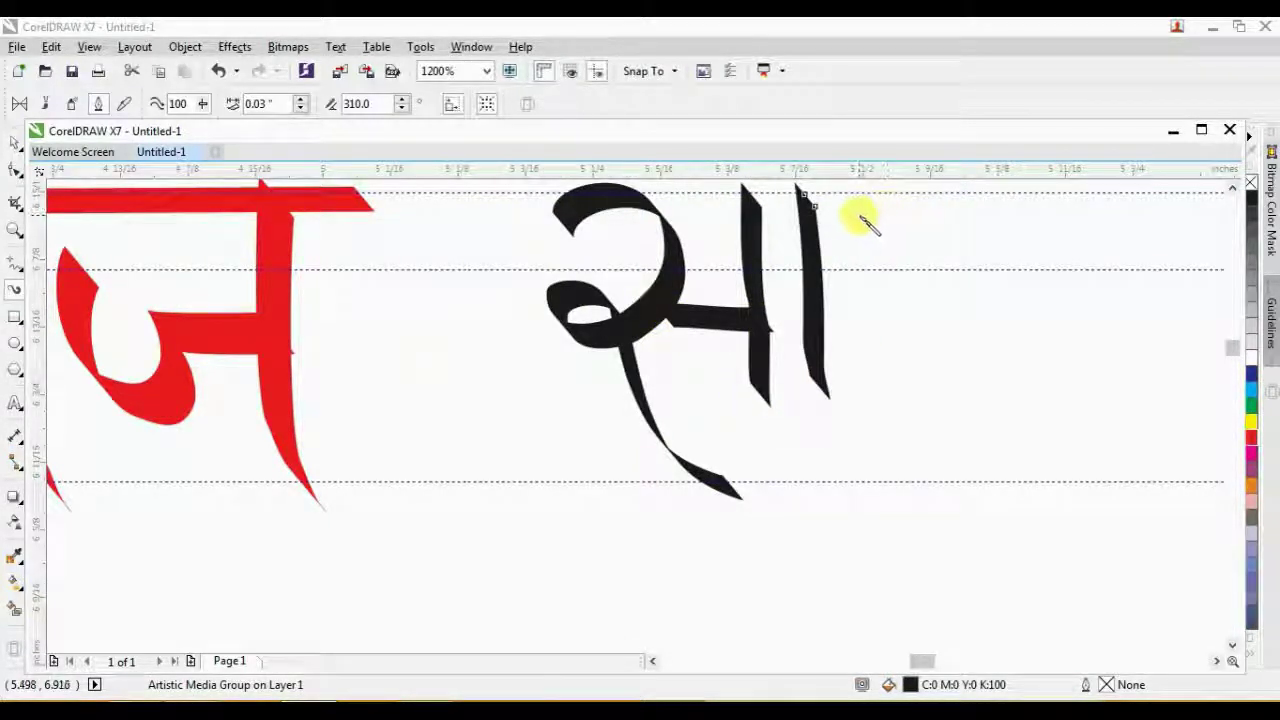
mouse_move(852, 204)
left_mouse_down()
mouse_move(935, 210)
mouse_move(950, 266)
mouse_move(901, 311)
mouse_move(938, 403)
mouse_move(968, 418)
left_mouse_up()
mouse_move(1024, 190)
left_mouse_down()
mouse_move(1020, 309)
mouse_move(1120, 450)
left_mouse_up()
left_click_drag(1060, 300, 1150, 314)
left_click_drag(1130, 188, 1156, 402)
key("ctrl+z")
Bend the vertical stems of the first स and the ा into soft curves by editing their nodes and segments
key("space")
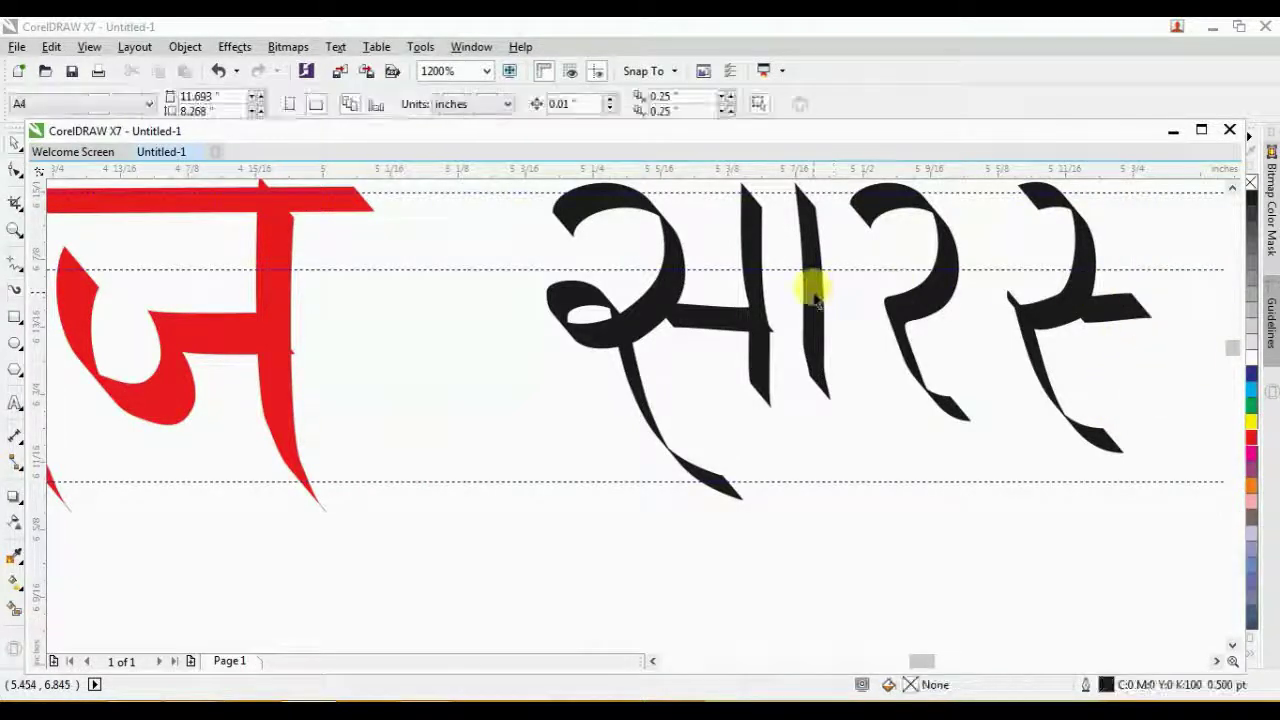
left_click(809, 287)
left_click(15, 172)
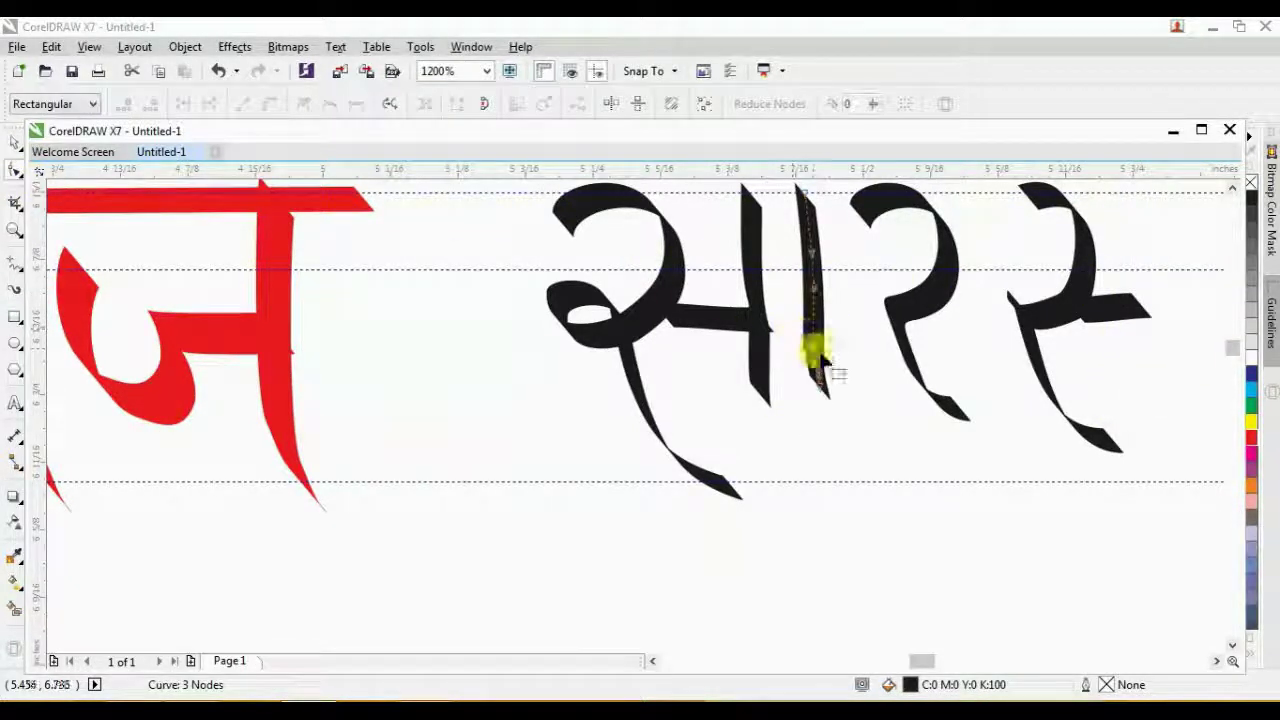
left_click(750, 285)
left_click(735, 303)
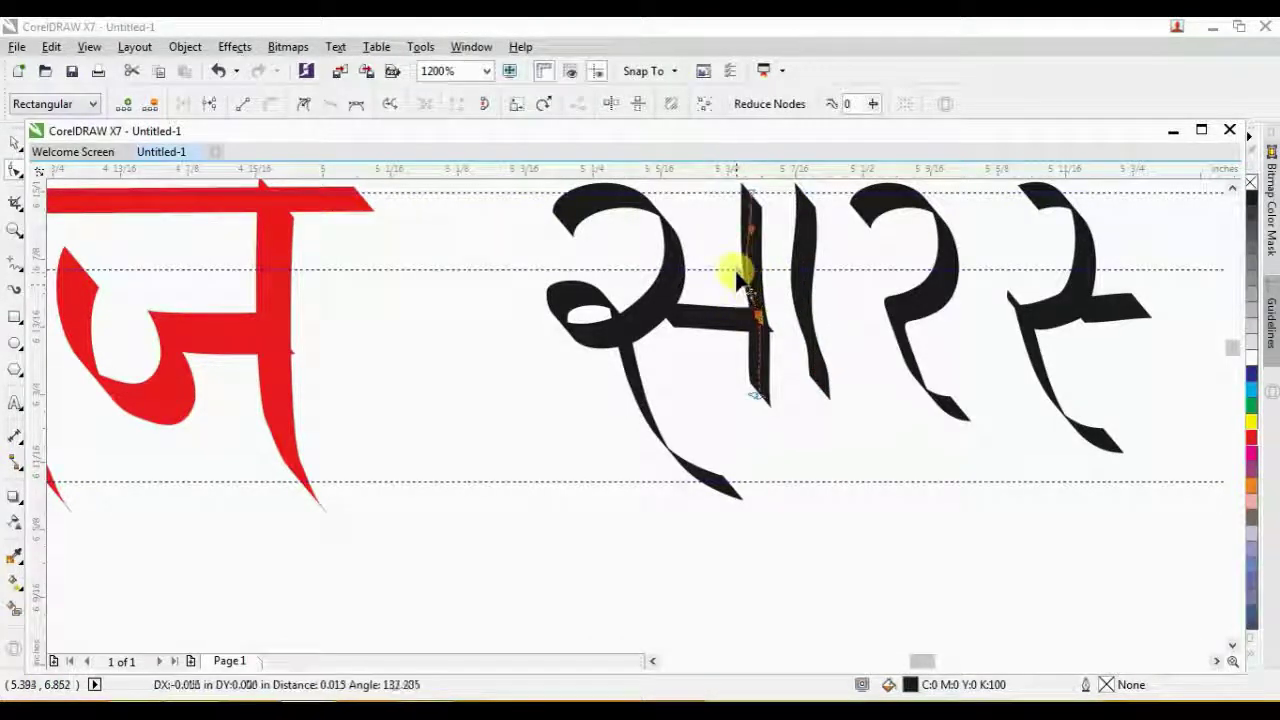
left_click(834, 375)
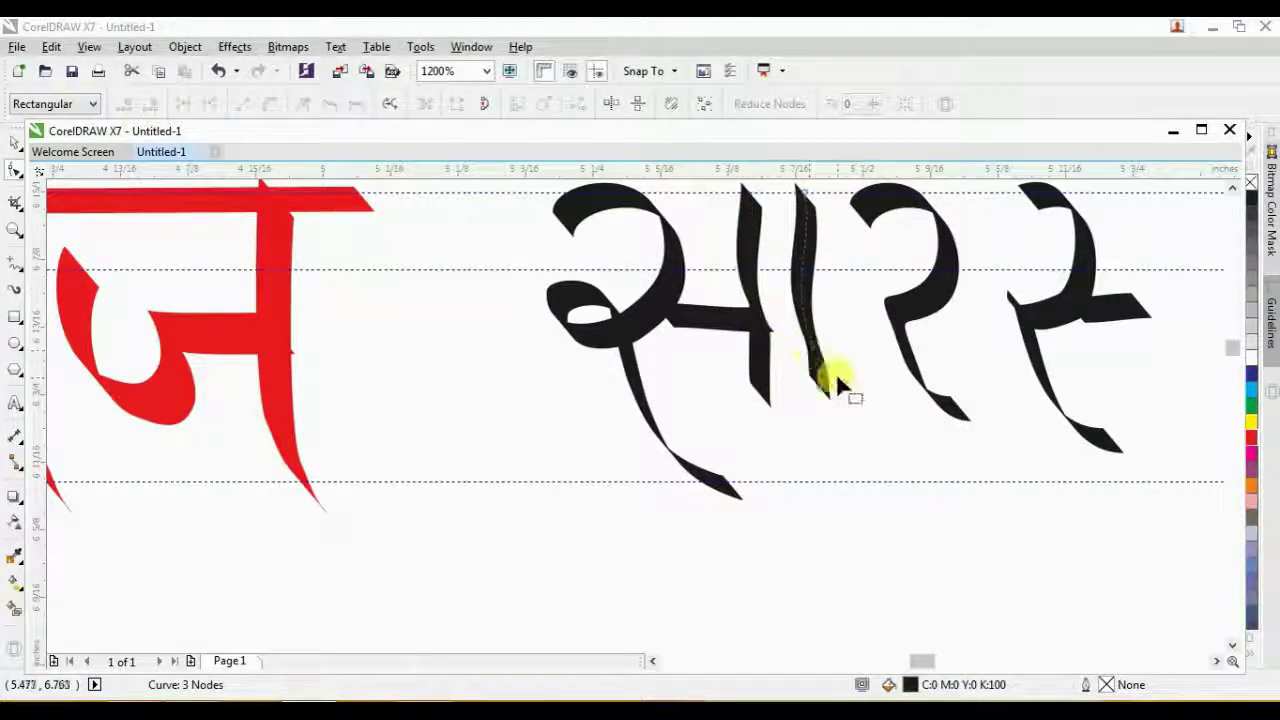
left_click(820, 342)
Copy the curved ा stem to the end of the last स as its vertical stem
key("space")
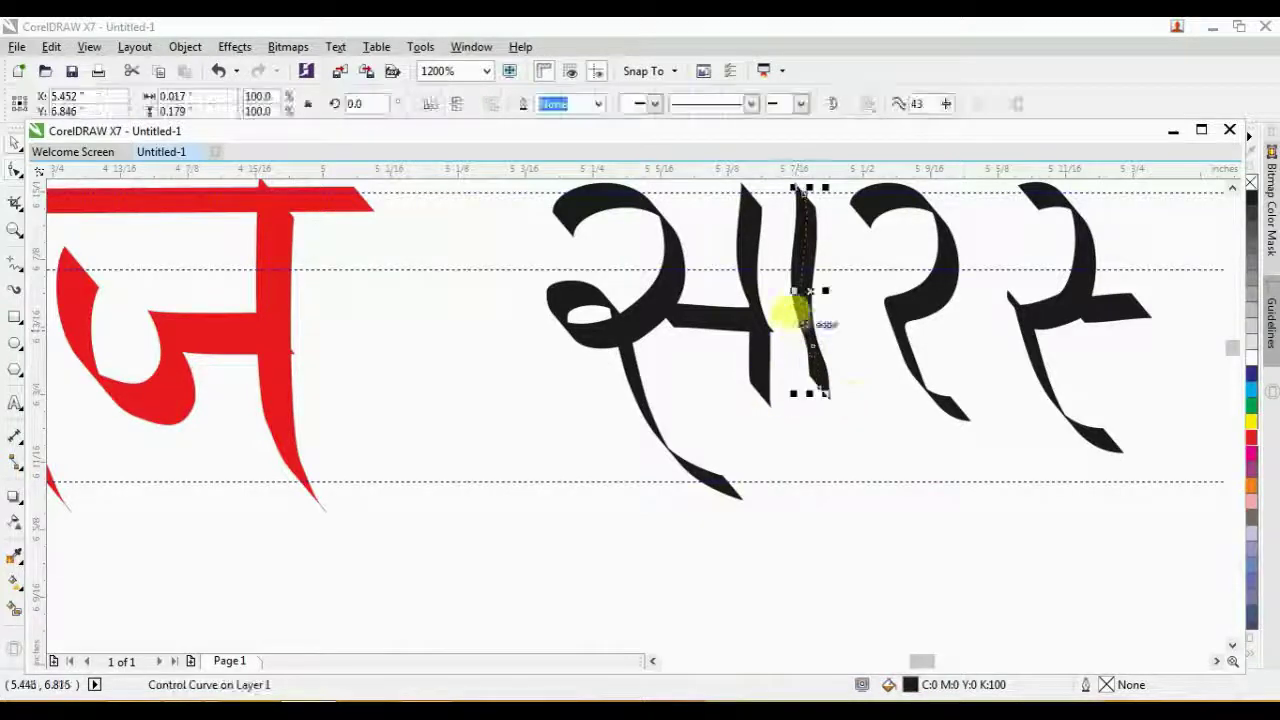
scroll(811, 286, "up", 1)
left_click(812, 318)
left_click_drag(807, 310, 1142, 305)
left_click(1003, 440)
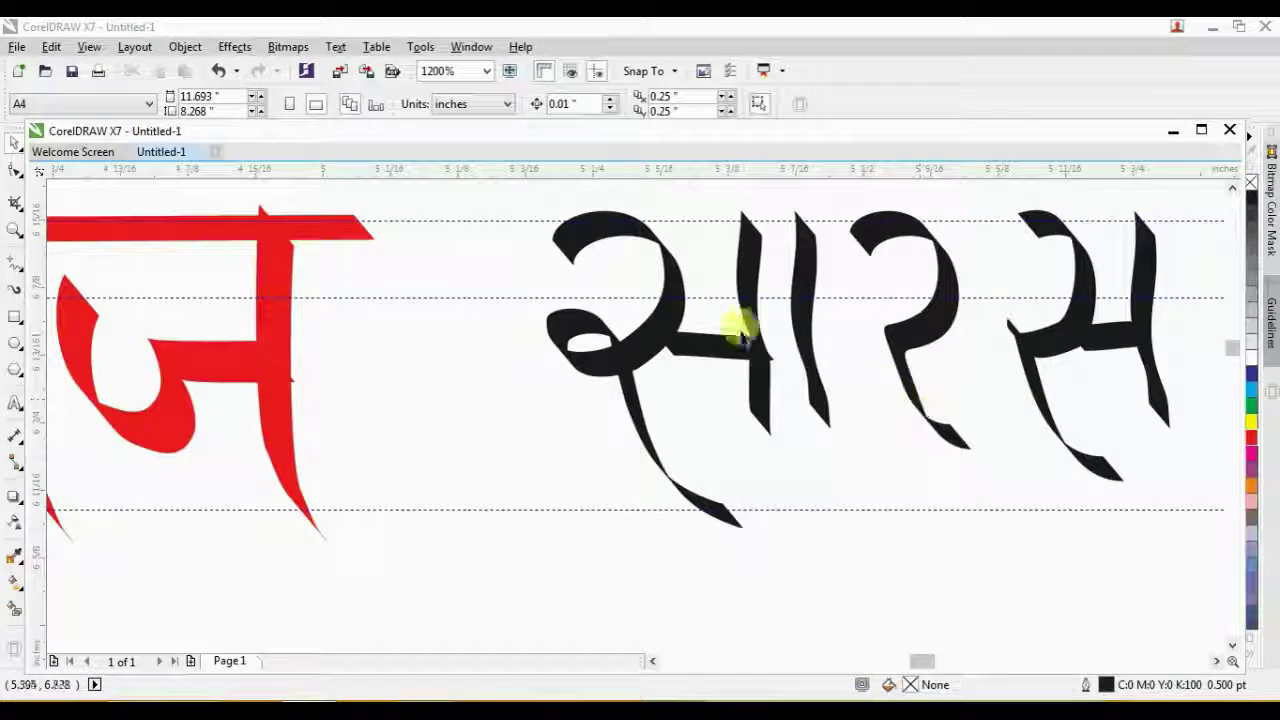
Draw a calligraphic headline stroke across the top of सारस and adjust its position over the letters
left_click(14, 283)
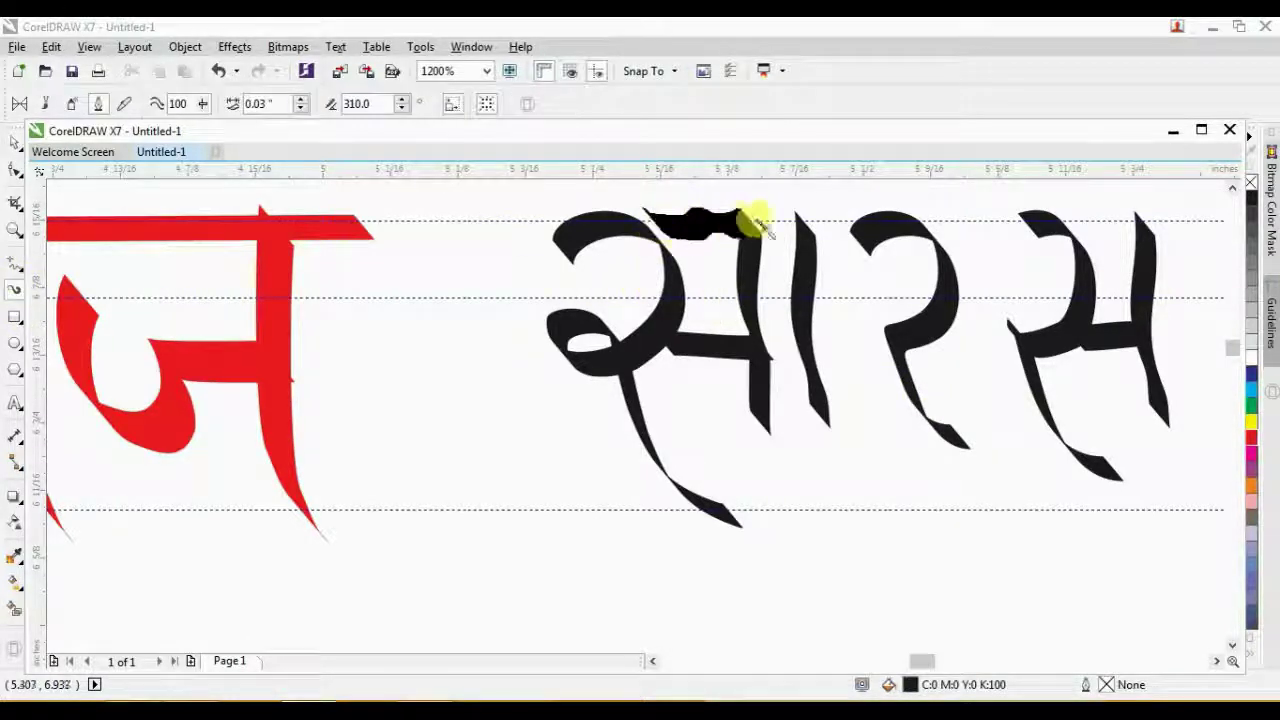
left_click_drag(755, 220, 1205, 220)
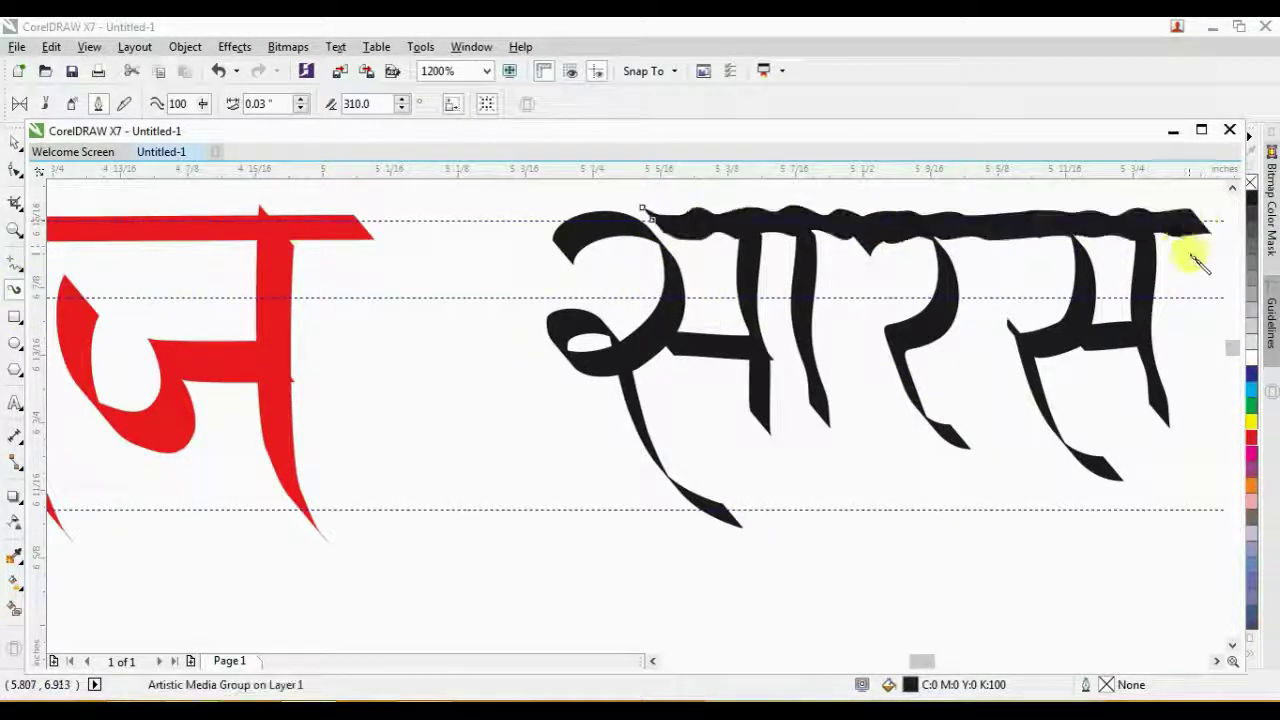
left_click_drag(643, 212, 612, 206)
left_click(880, 272)
left_click(937, 257)
left_click_drag(937, 257, 940, 265)
left_click(982, 367)
Shift the middle guideline below the lettering and delete all the horizontal guidelines
scroll(785, 385, "down", 1)
left_click_drag(666, 277, 1060, 517)
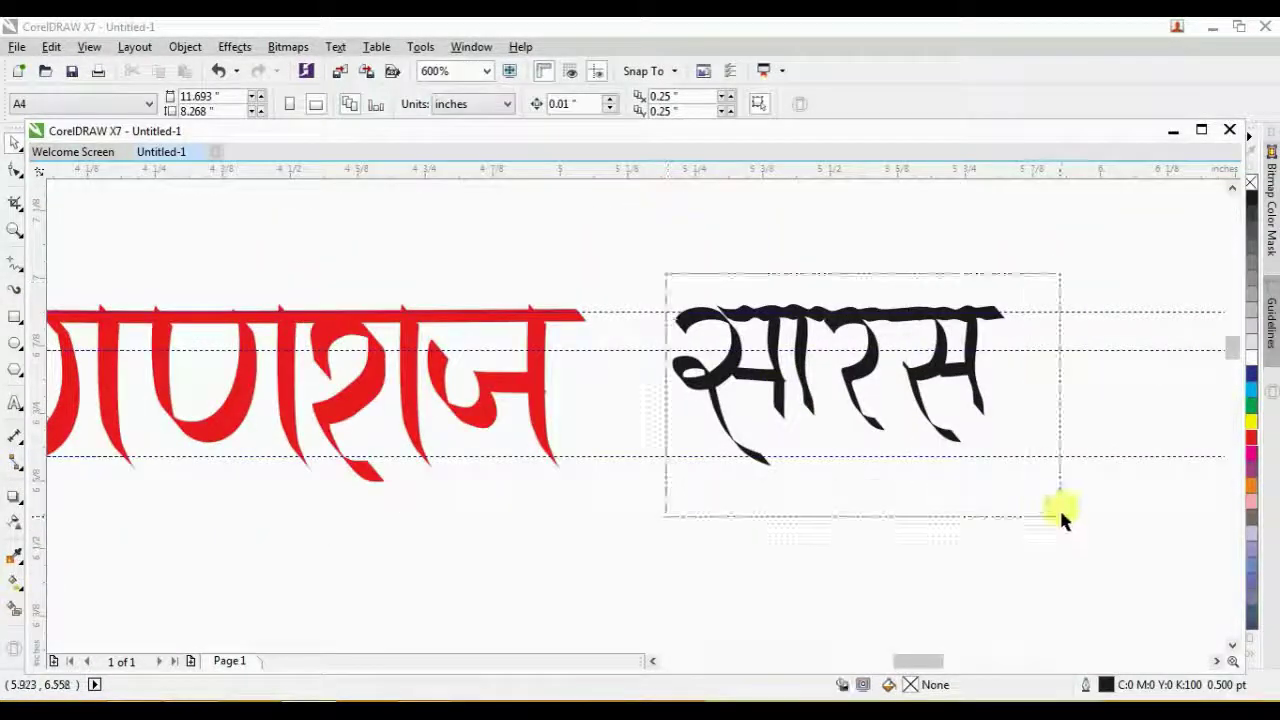
scroll(835, 380, "down", 1)
left_click_drag(850, 380, 614, 488)
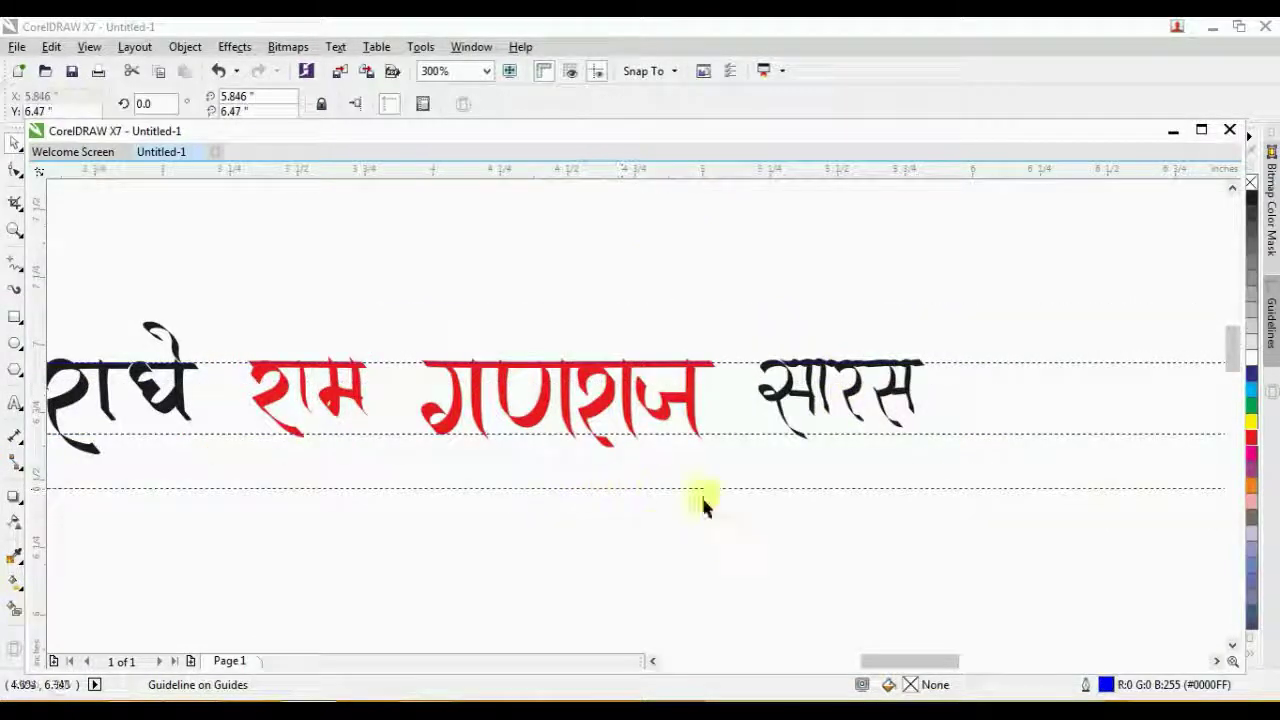
left_click(702, 500)
scroll(594, 430, "down", 1)
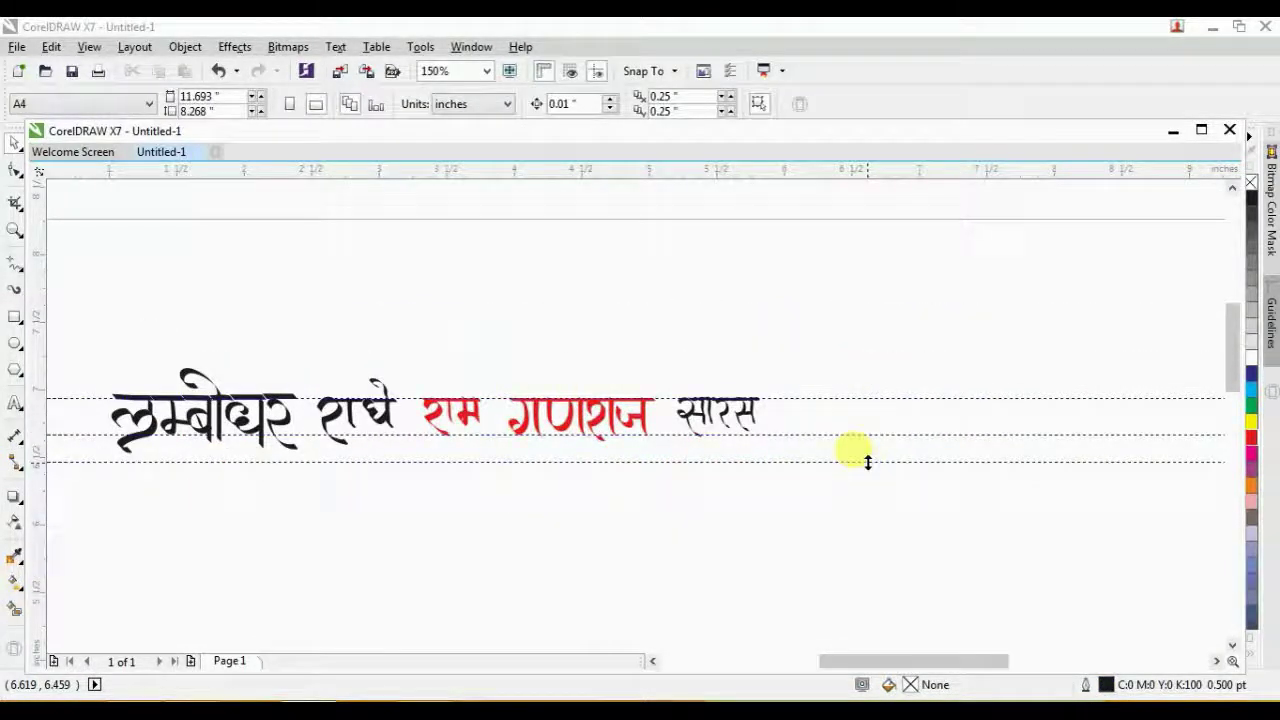
left_click_drag(865, 461, 858, 398)
key("Delete")
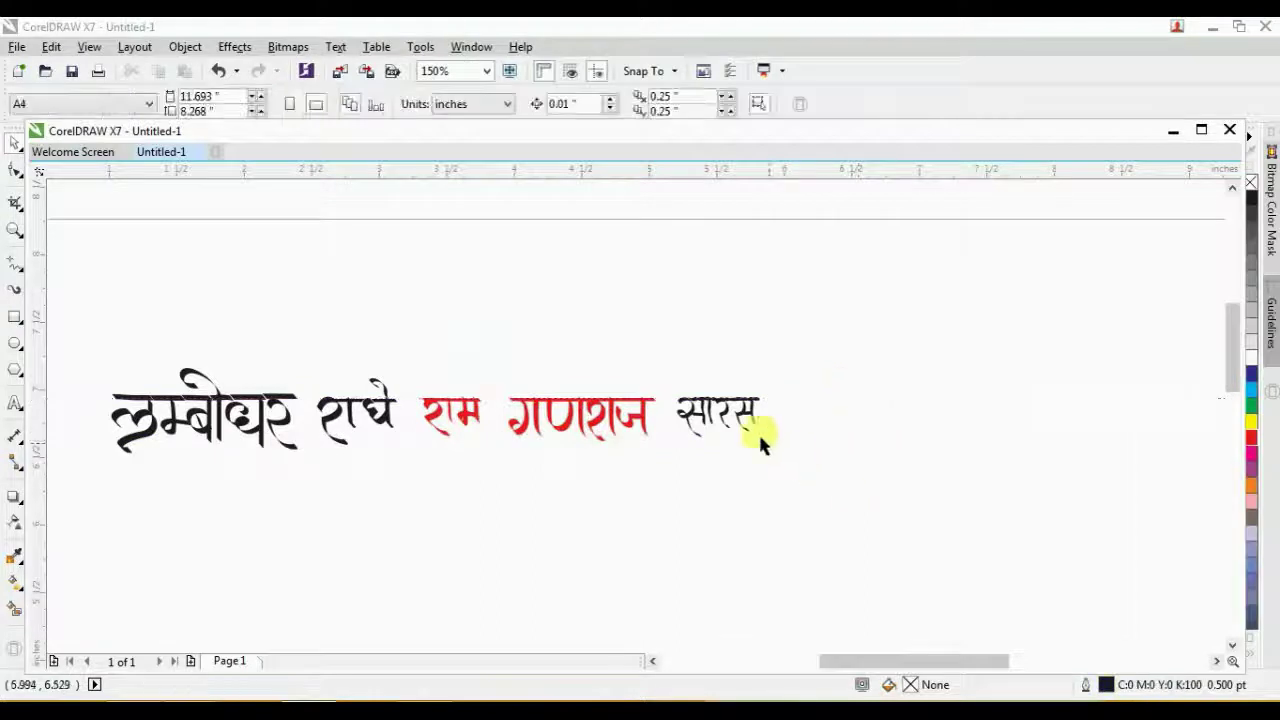
Draw a rectangle about 6.04" by 3.59" below the row of words and fill it with red
scroll(758, 431, "down", 2)
left_click(14, 317)
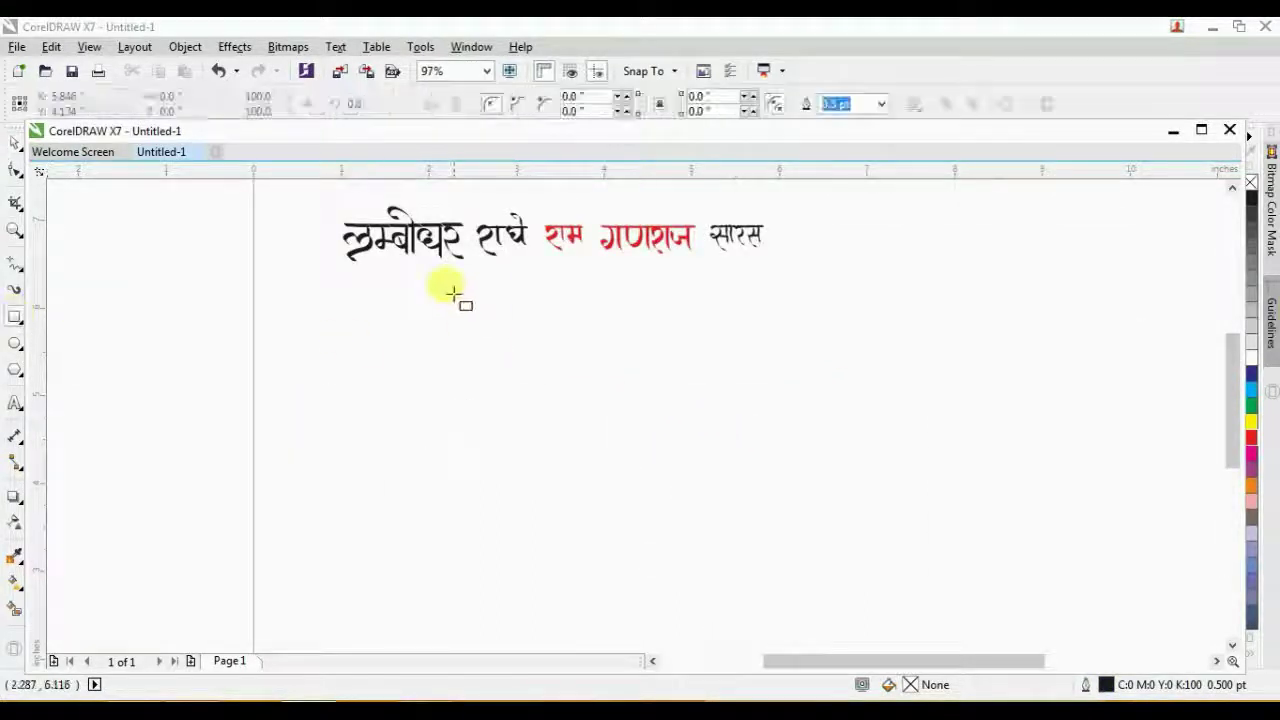
left_click_drag(454, 294, 984, 608)
left_click(1251, 437)
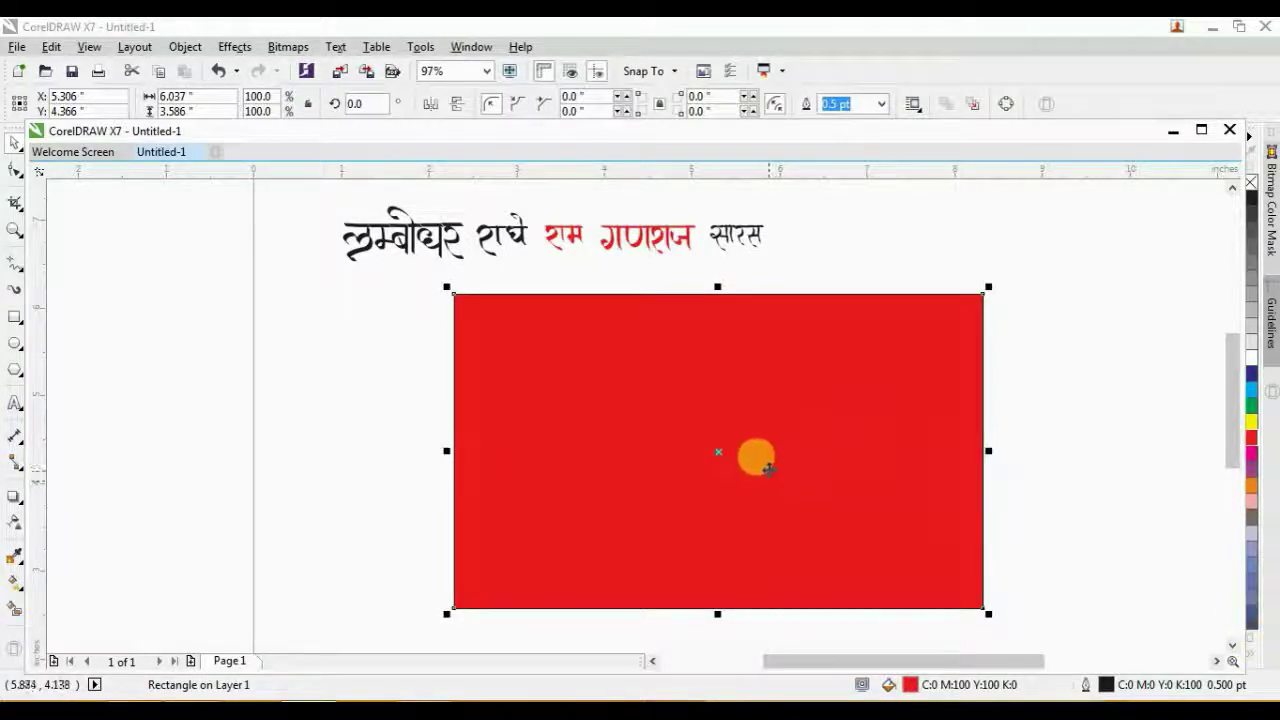
Give the rectangle an elliptical fountain fill and set its outer color to black (C74 M68 Y65 K90)
key("F11")
left_click(519, 251)
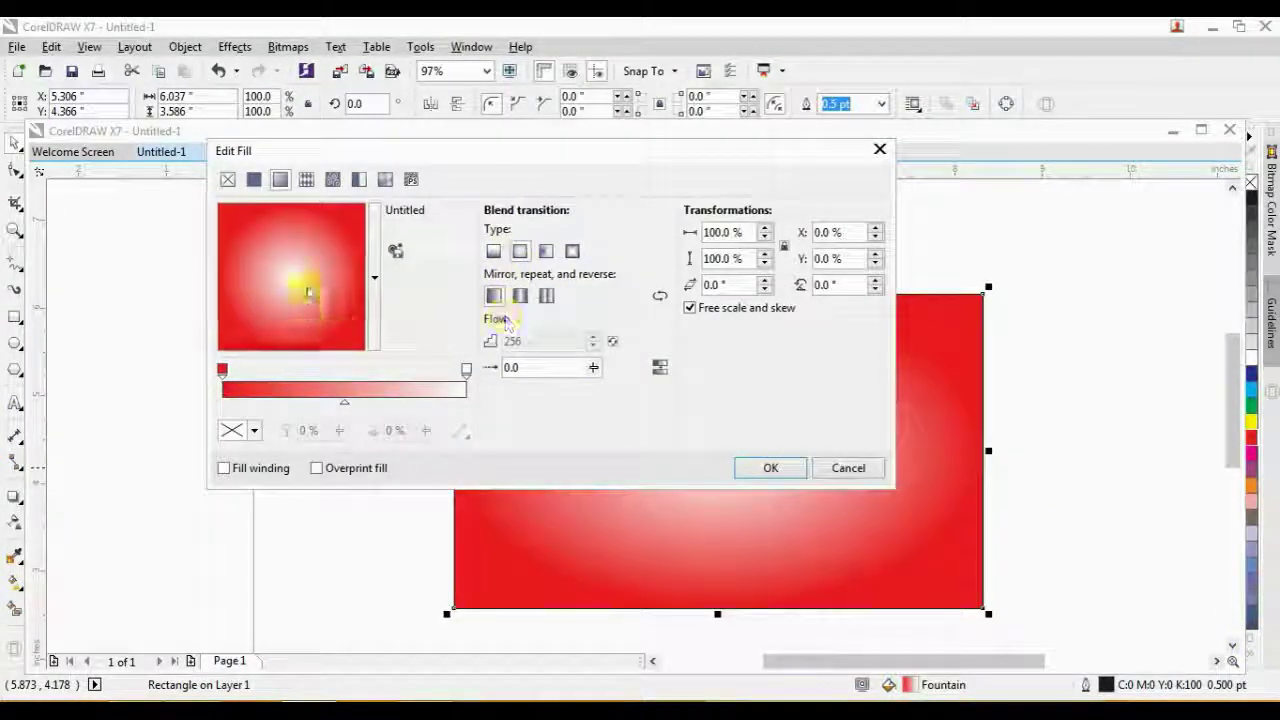
left_click(224, 370)
left_click(232, 430)
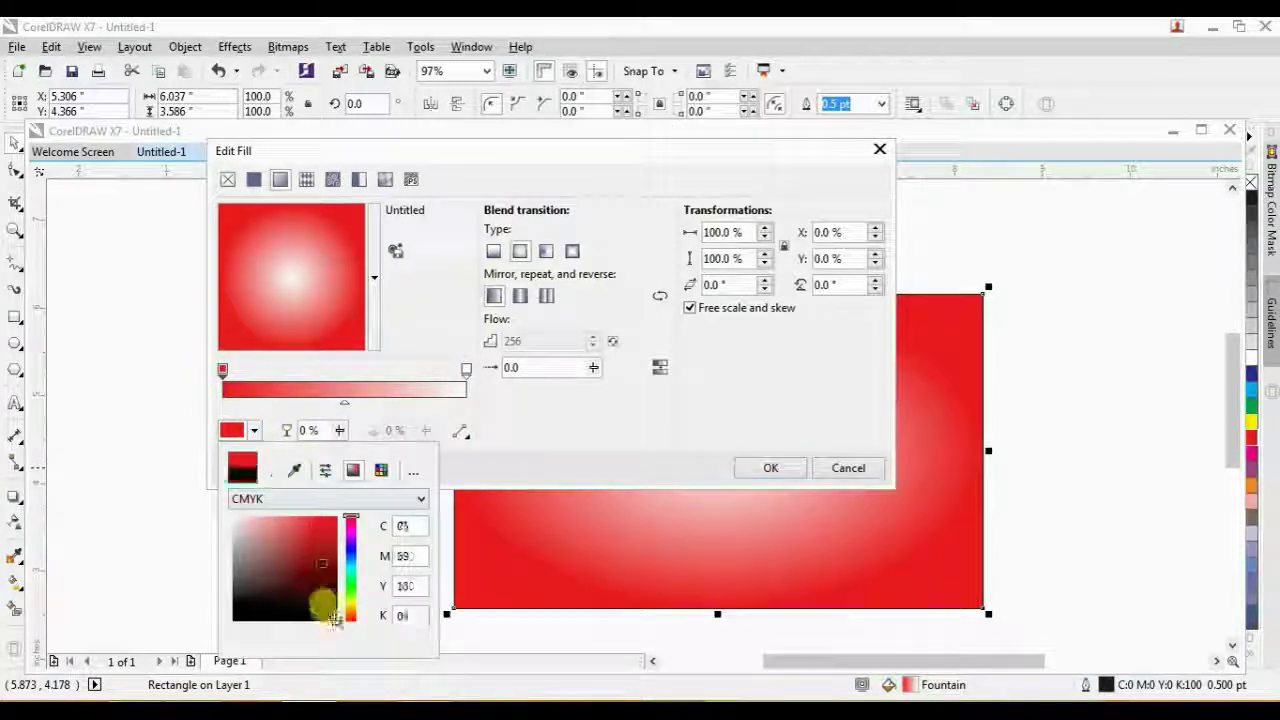
left_click(334, 616)
left_click(343, 405)
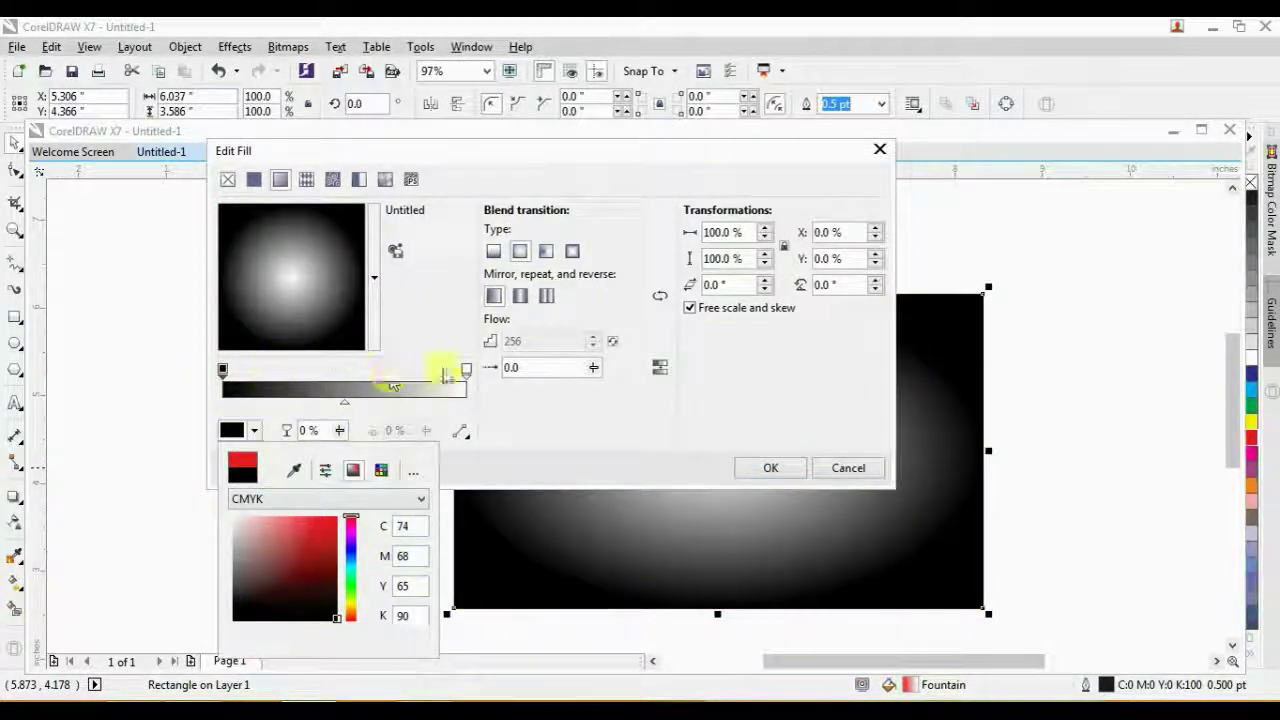
Set the fountain fill's center color to a very dark red (M86 Y78 K71) and apply the fill
left_click(467, 371)
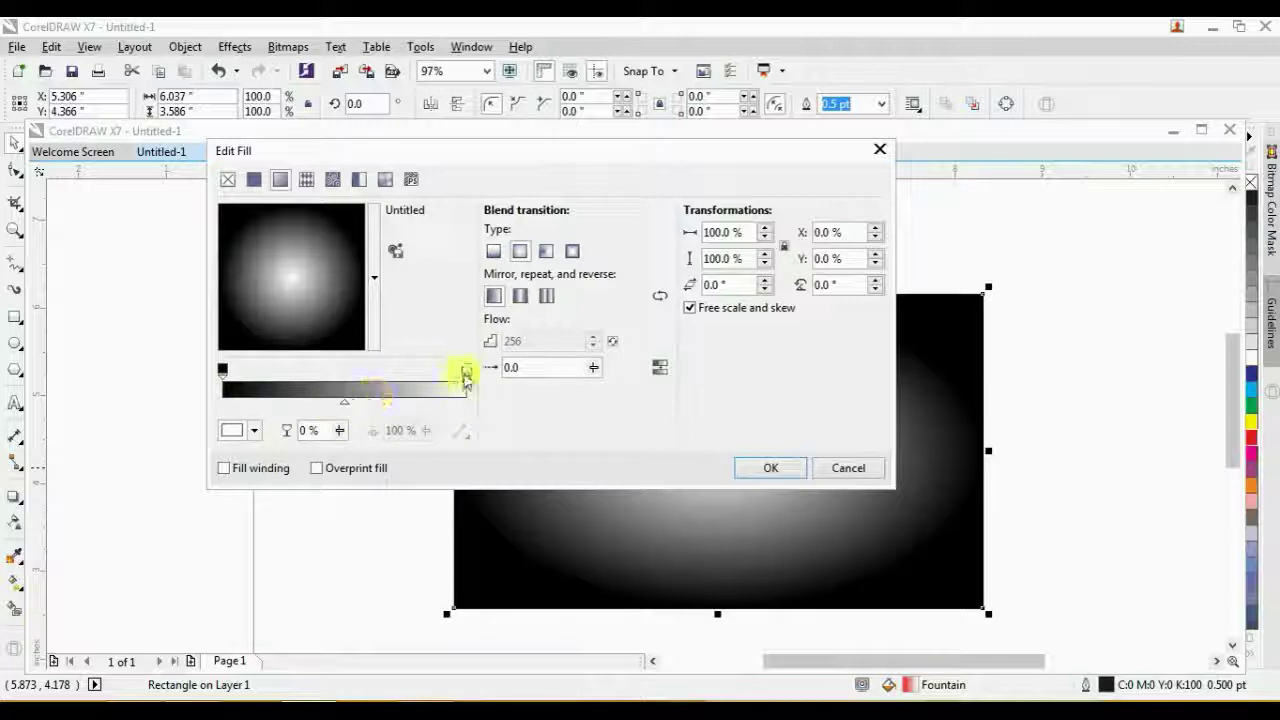
left_click(252, 431)
left_click(316, 548)
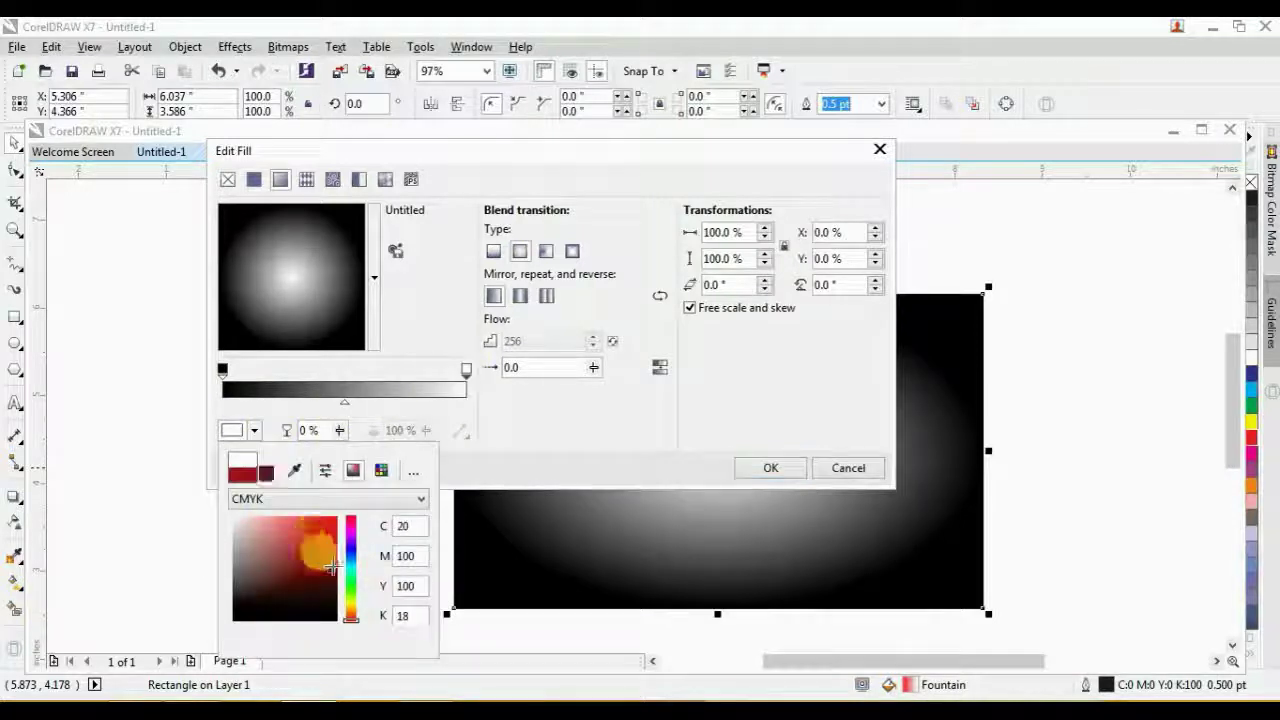
left_click_drag(336, 573, 337, 582)
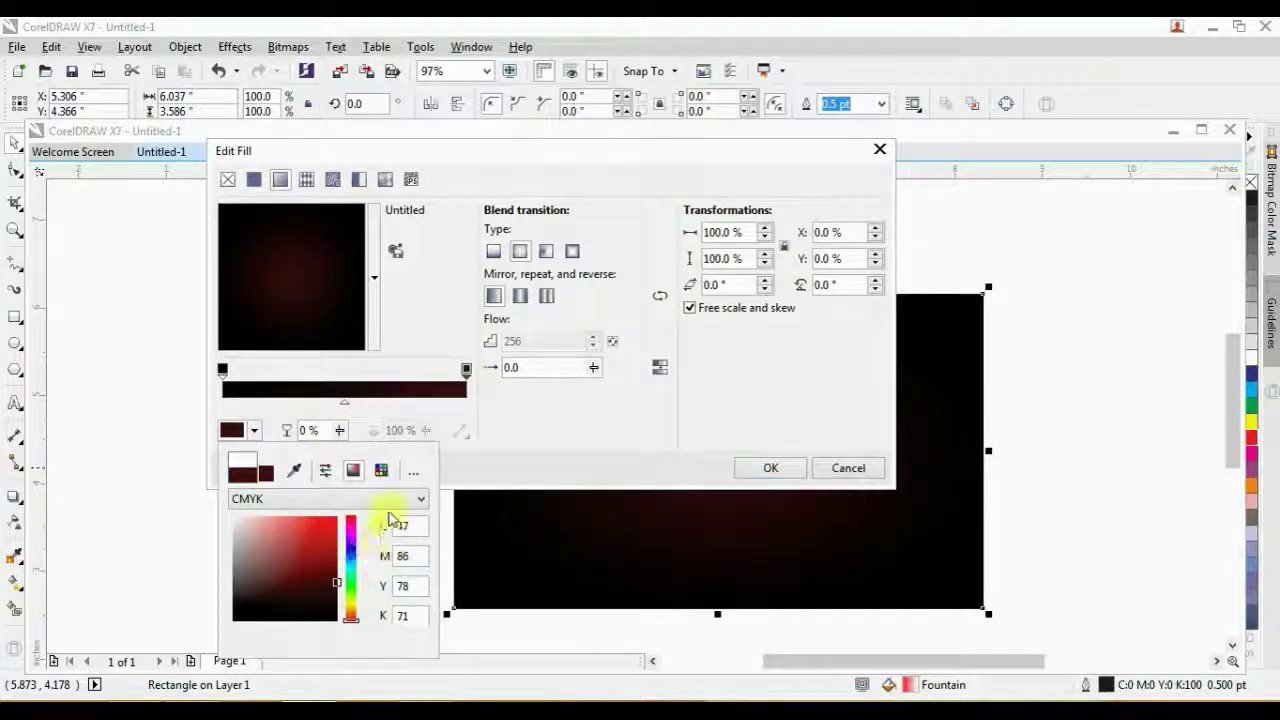
left_click(725, 470)
left_click(764, 471)
Move लम्बोधर onto the upper-left part of the gradient rectangle and fill it with white
left_click(1005, 411)
left_click_drag(286, 320, 634, 453)
left_click(1250, 357)
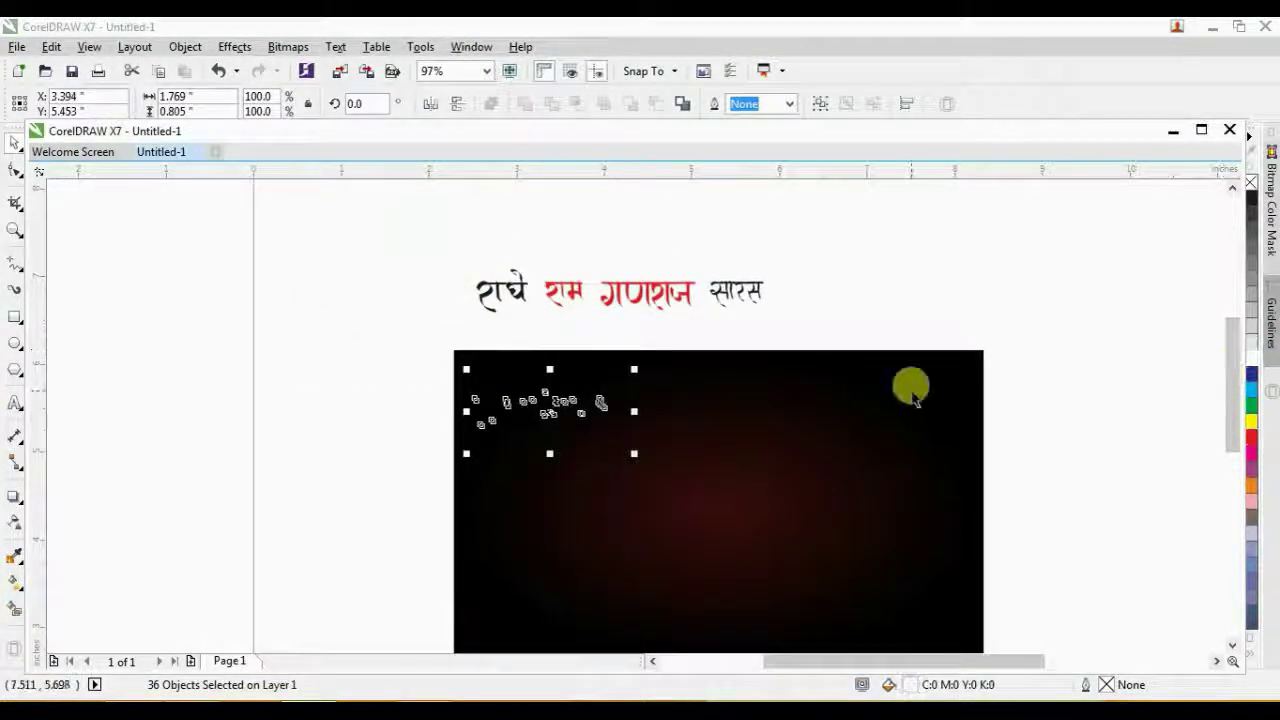
Enlarge राधे to about 2.07" by 1.71", fill it with yellow and place it in the rectangle's upper-right area
left_click_drag(409, 257, 537, 325)
left_click_drag(500, 286, 881, 565)
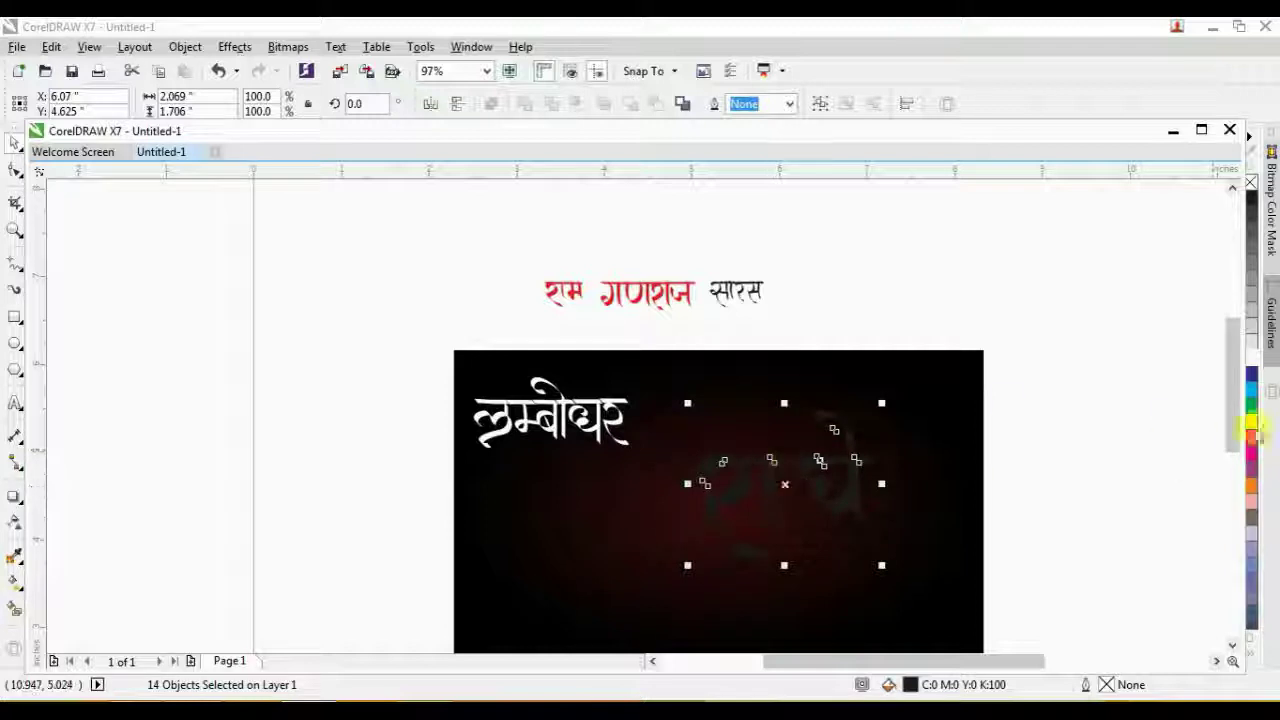
left_click(1250, 420)
left_click_drag(897, 466, 967, 429)
Enlarge राम to about 2.24" by 1.52" in the middle of the rectangle and color it orange
left_click(543, 275)
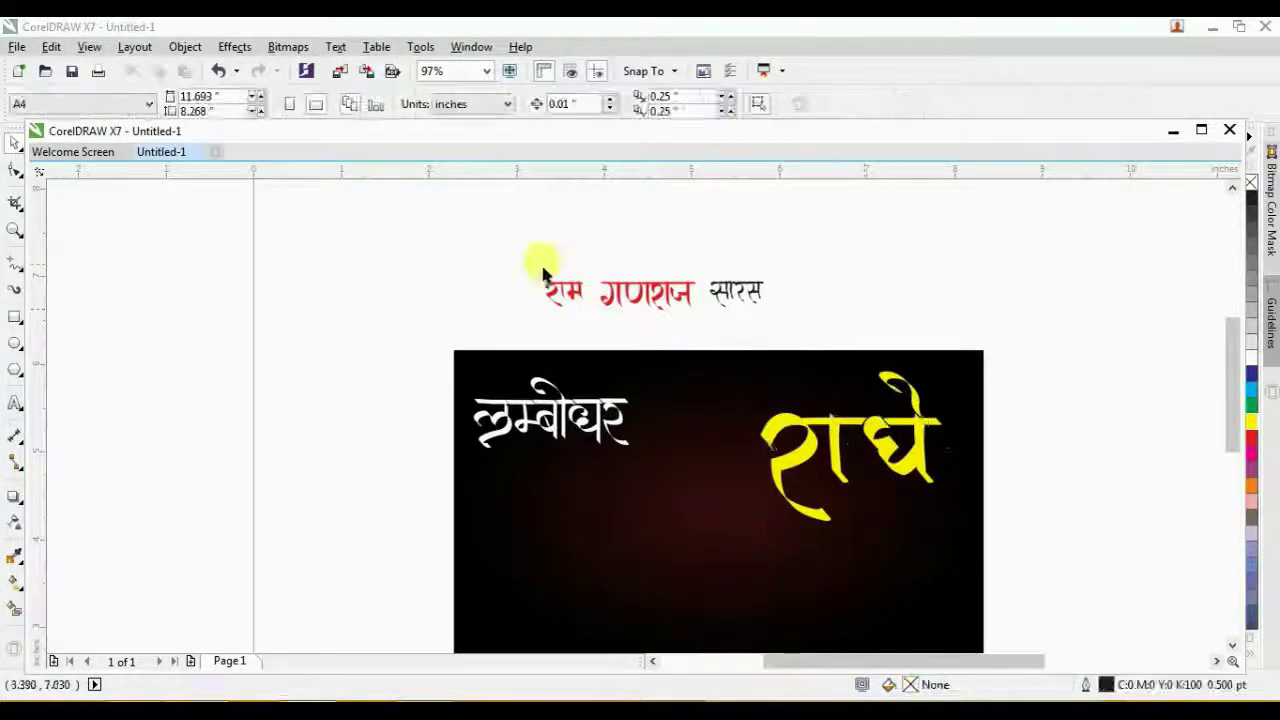
left_click_drag(543, 275, 790, 612)
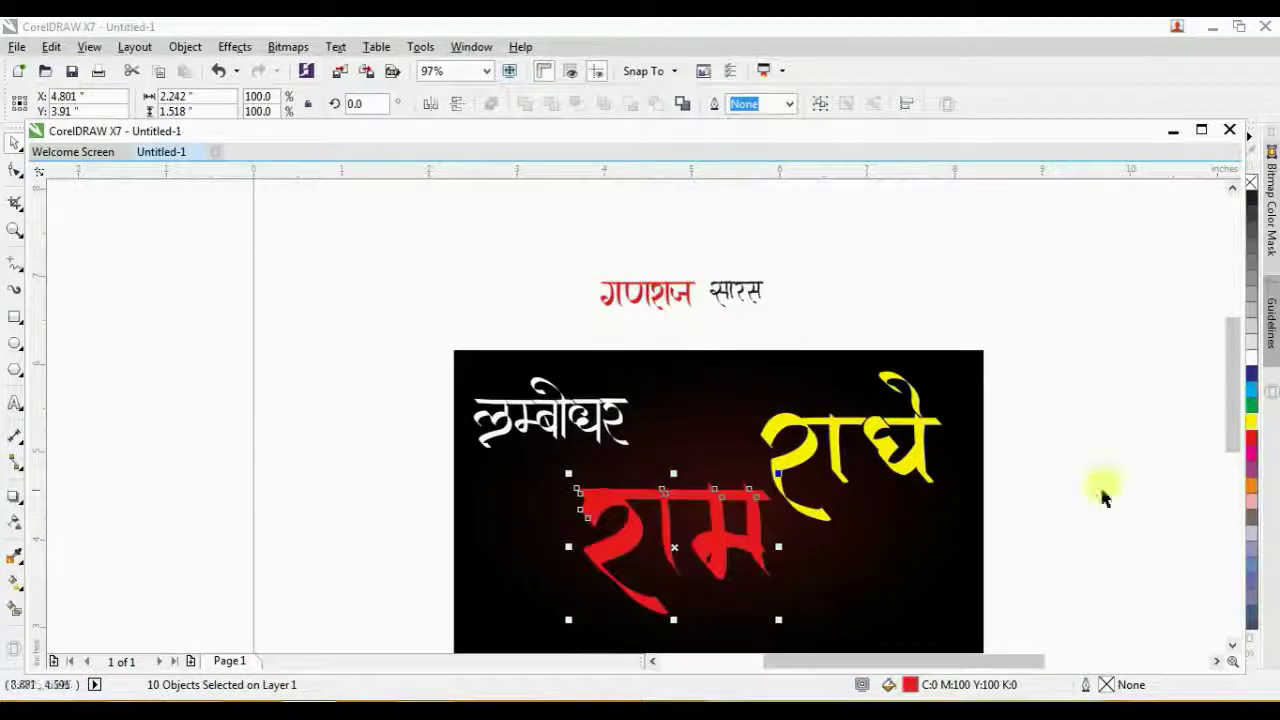
left_click(1250, 375)
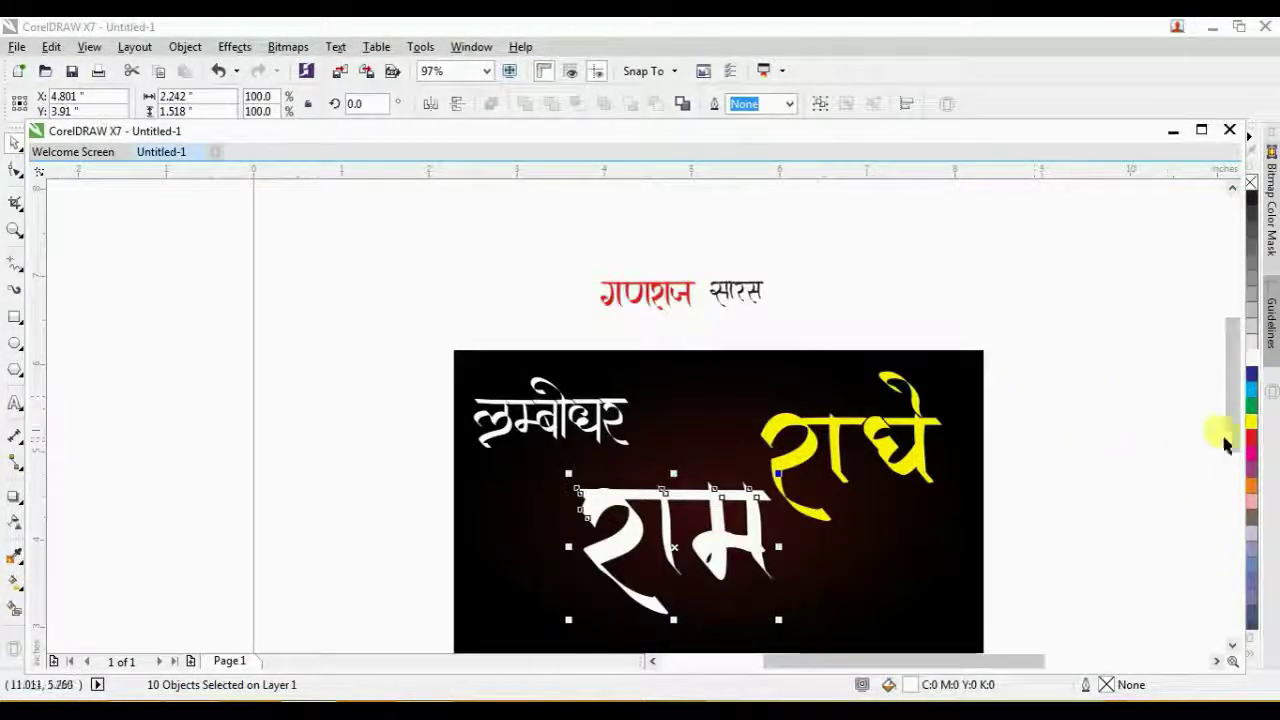
left_click(1253, 487)
Place गणराज at about 1.63" by 0.49" in the rectangle's lower-left corner and fill it with peach (M20 Y40)
left_click_drag(508, 237, 615, 584)
left_click(1248, 389)
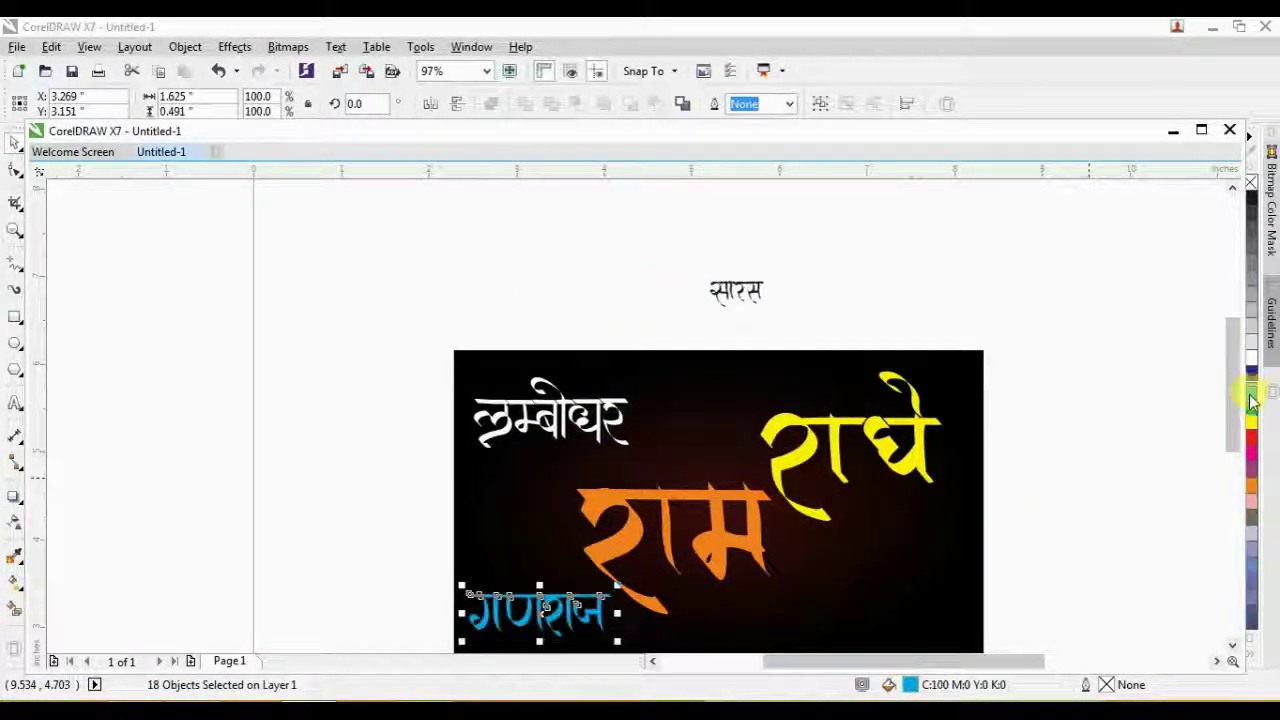
left_click(1250, 648)
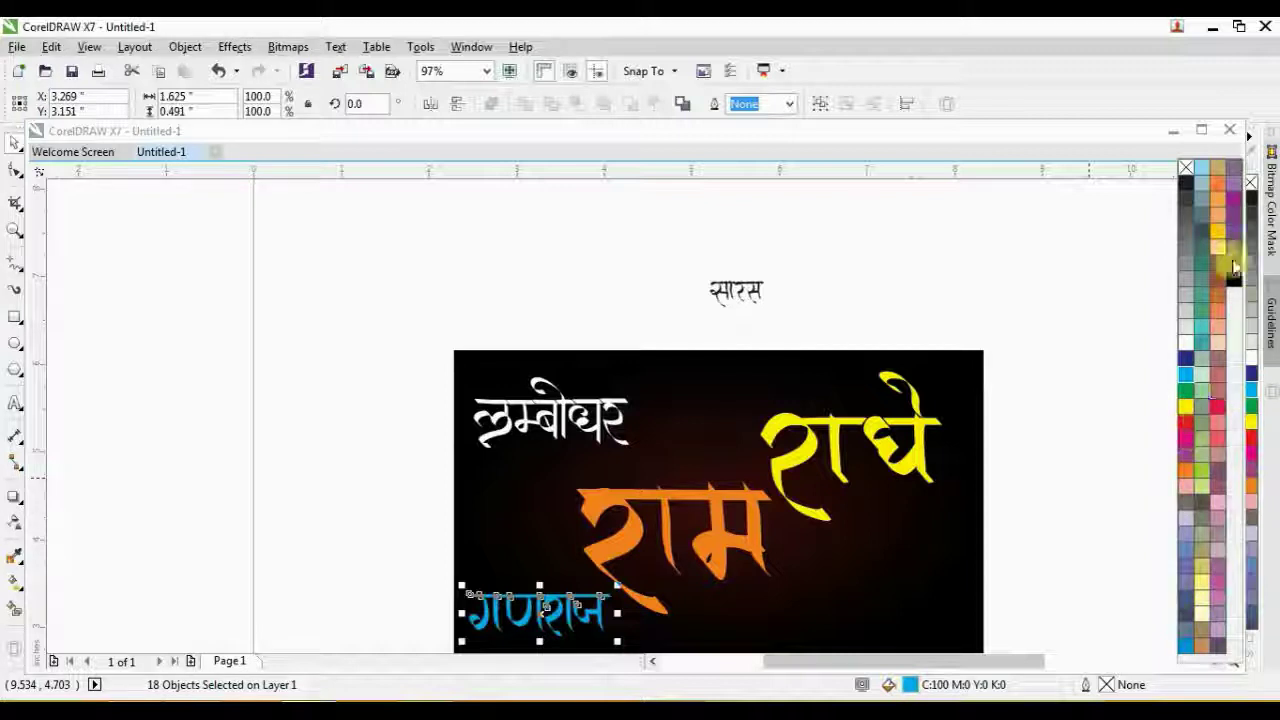
left_click(1234, 268)
left_click(957, 294)
Enlarge सारस to about 2.12" by 1.03" and position it in the rectangle's lower-right area
left_click_drag(748, 304, 952, 482)
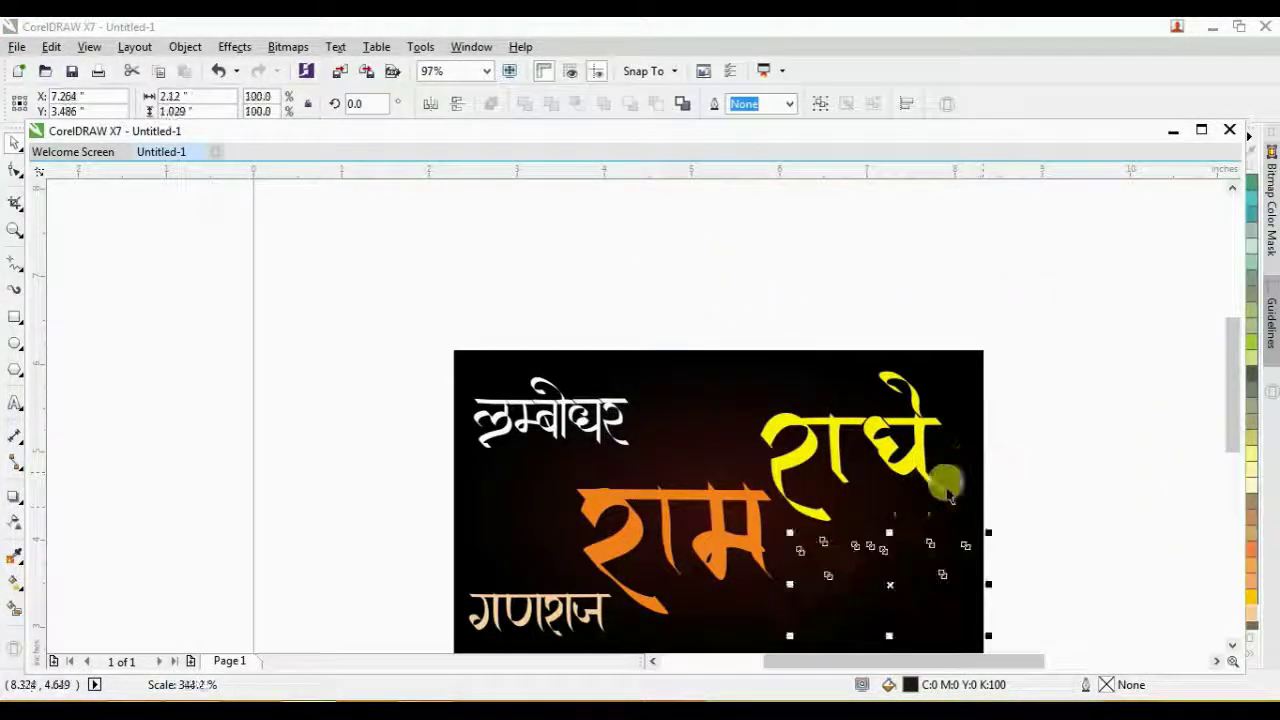
mouse_move(888, 586)
left_mouse_down()
mouse_move(867, 582)
mouse_move(869, 595)
left_mouse_up()
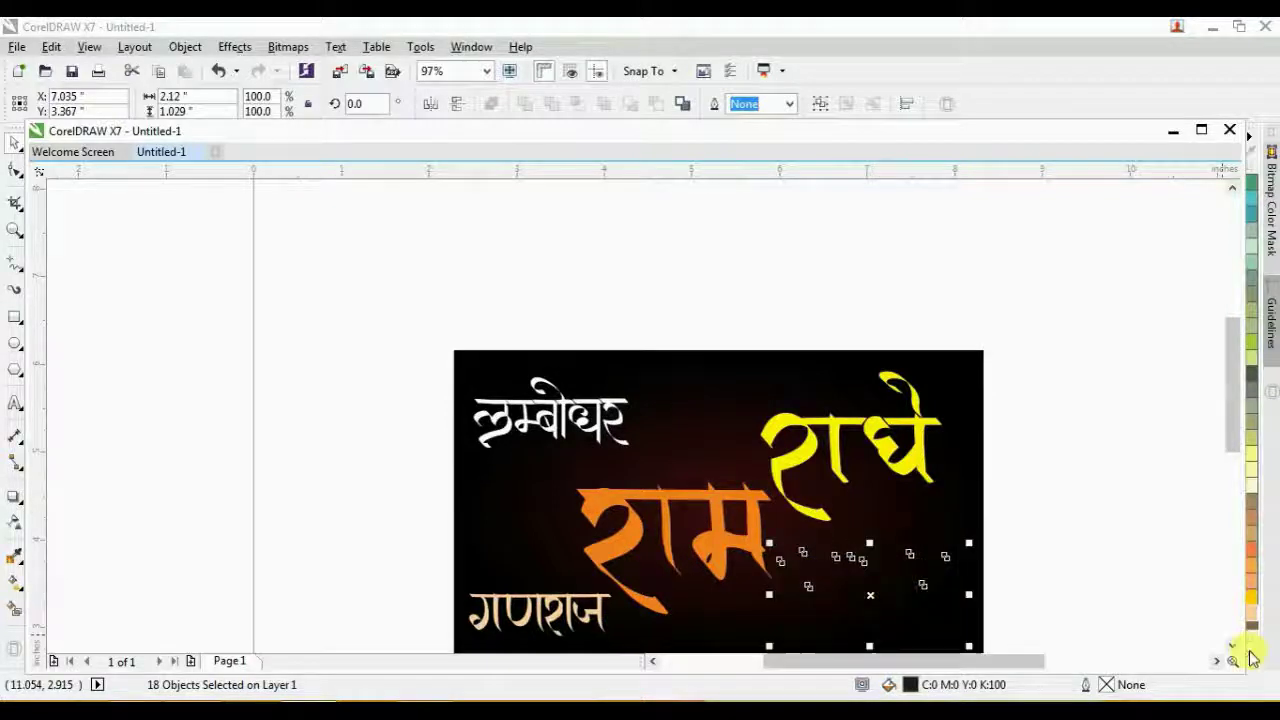
Try to recolor सारस on the rectangle, and undo the white fill applied to the rectangle instead
left_click(1252, 656)
left_click(1185, 370)
left_click(1184, 353)
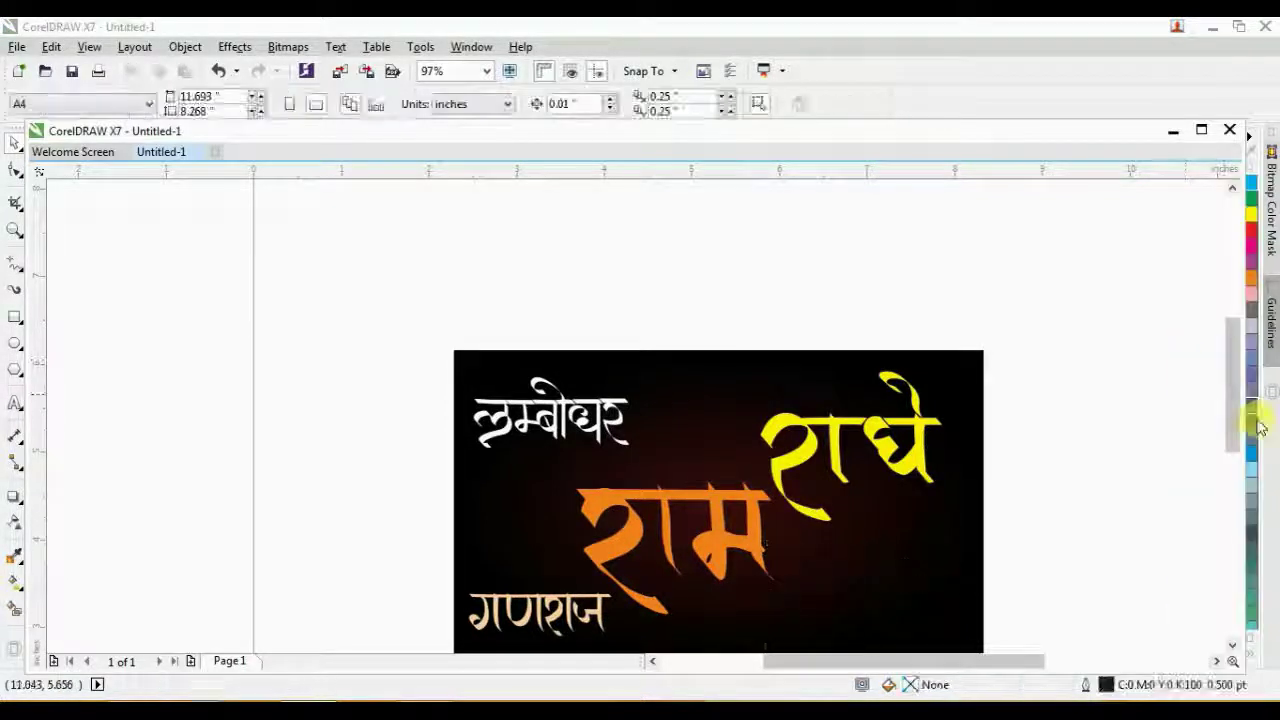
left_click(1252, 654)
left_click(1180, 342)
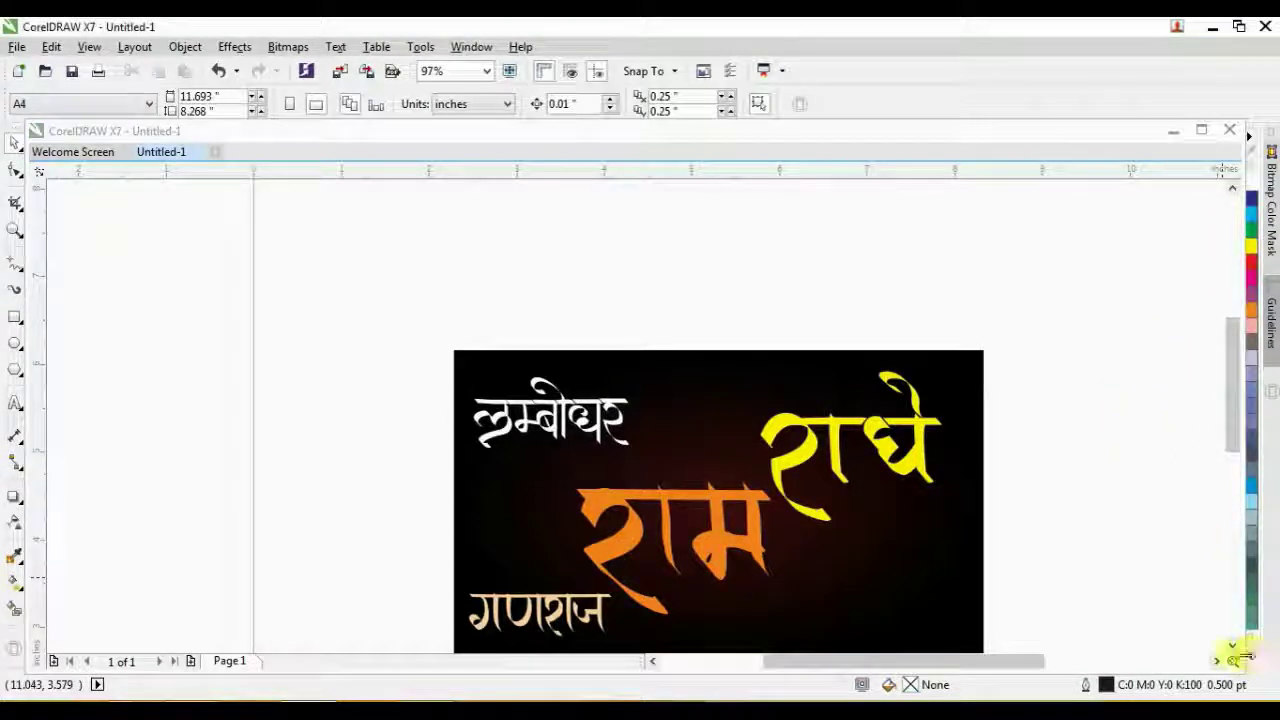
left_click(1233, 661)
left_click(1140, 590)
left_click(943, 586)
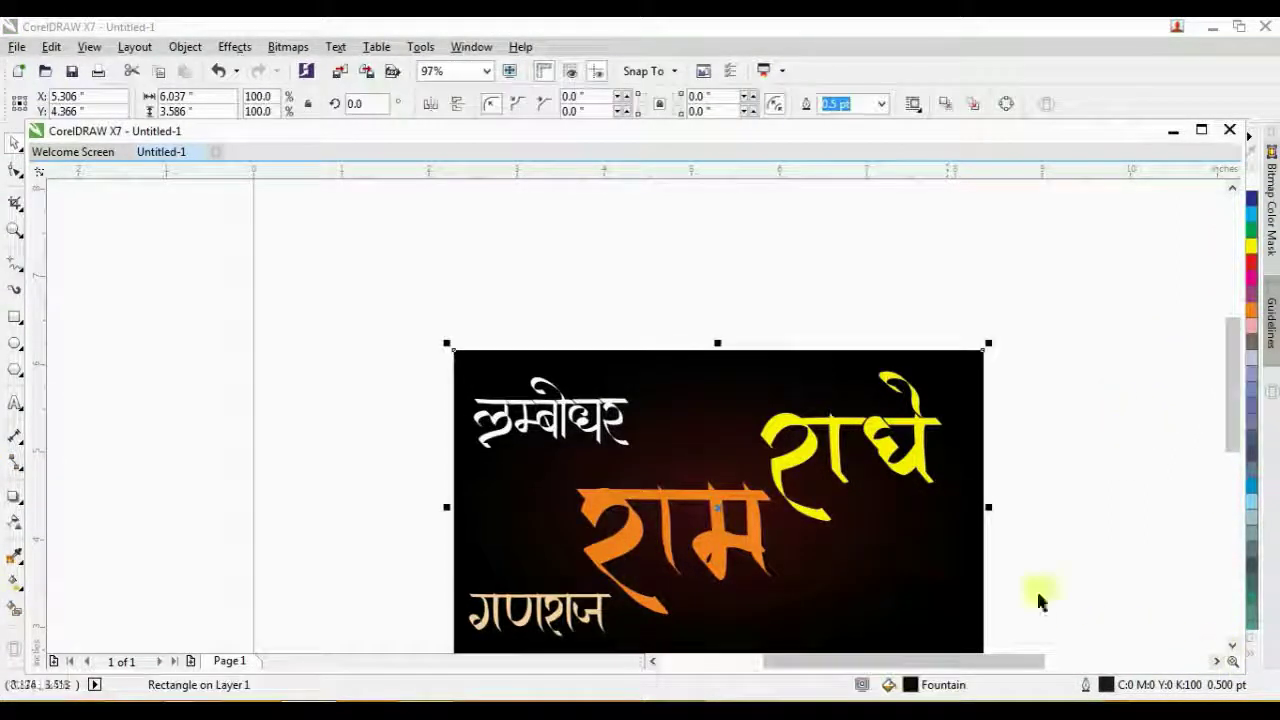
left_click(1255, 656)
left_click(1184, 342)
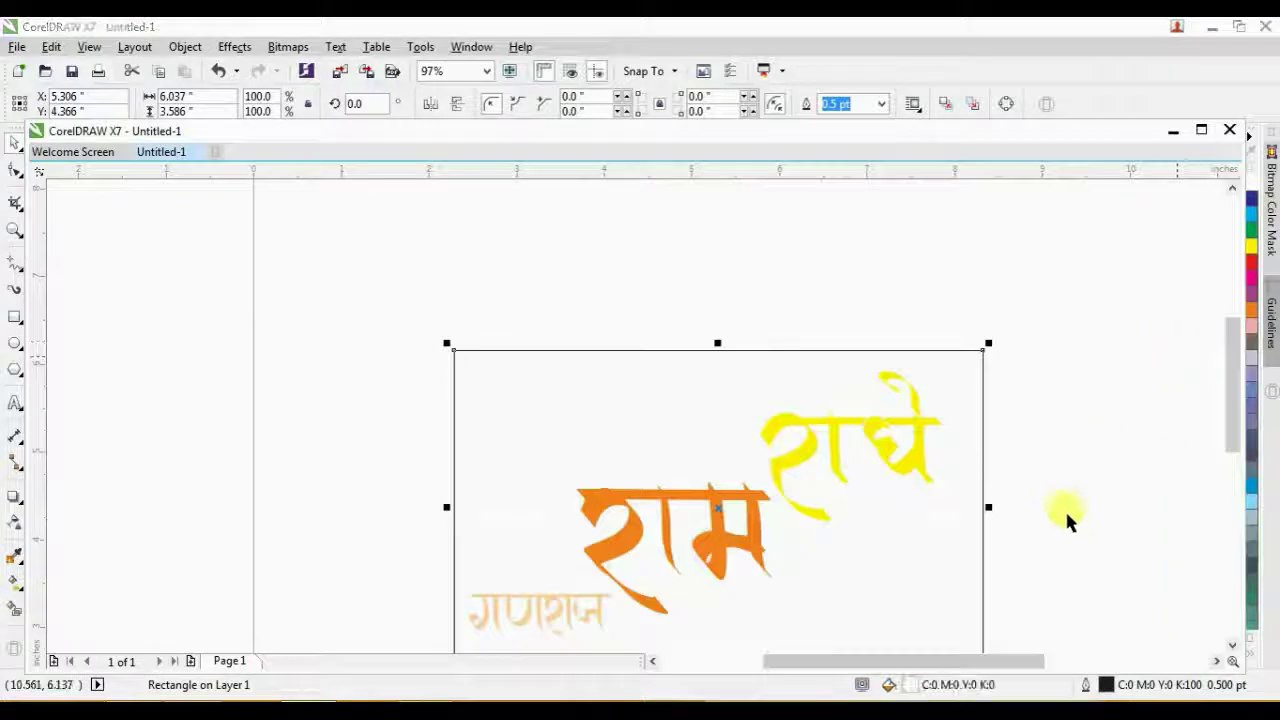
key("ctrl+z")
Select all strokes of सारस, fill them with white and bring them in front of the rectangle
left_click_drag(1012, 466, 725, 650)
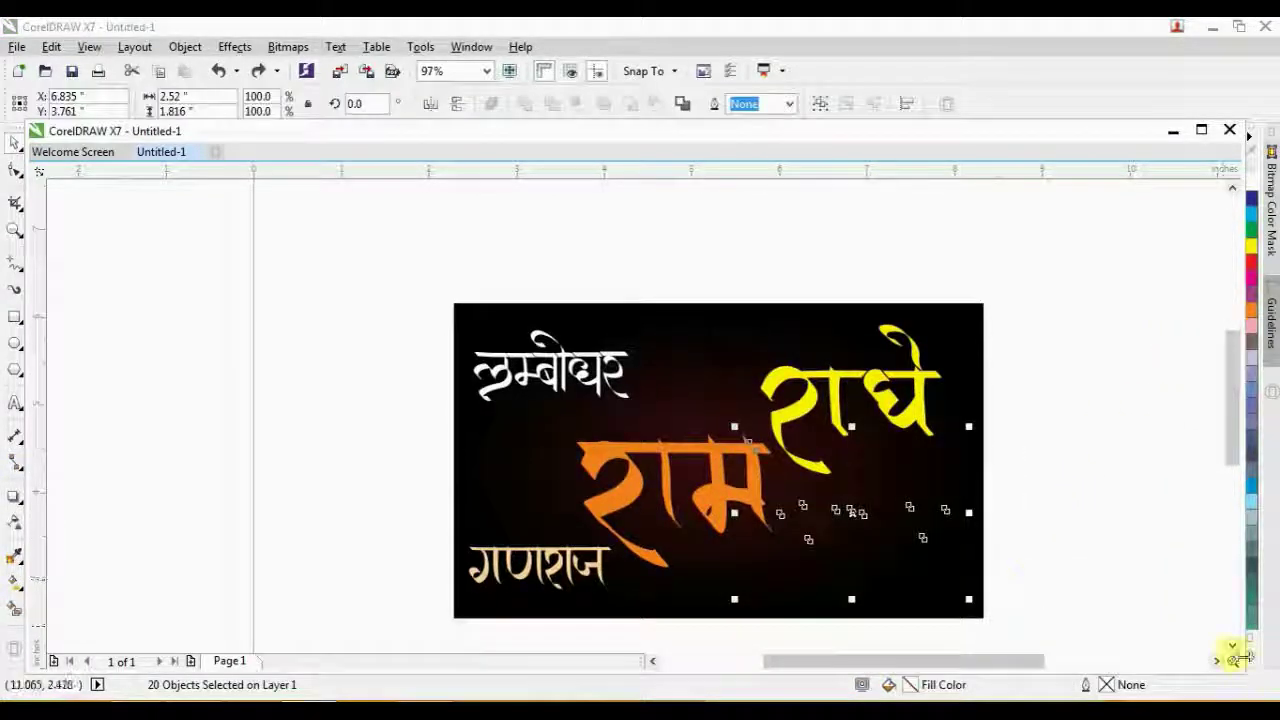
left_click(1253, 663)
left_click(1071, 480)
left_click_drag(1071, 480, 766, 629)
left_click(1257, 663)
left_click(1178, 339)
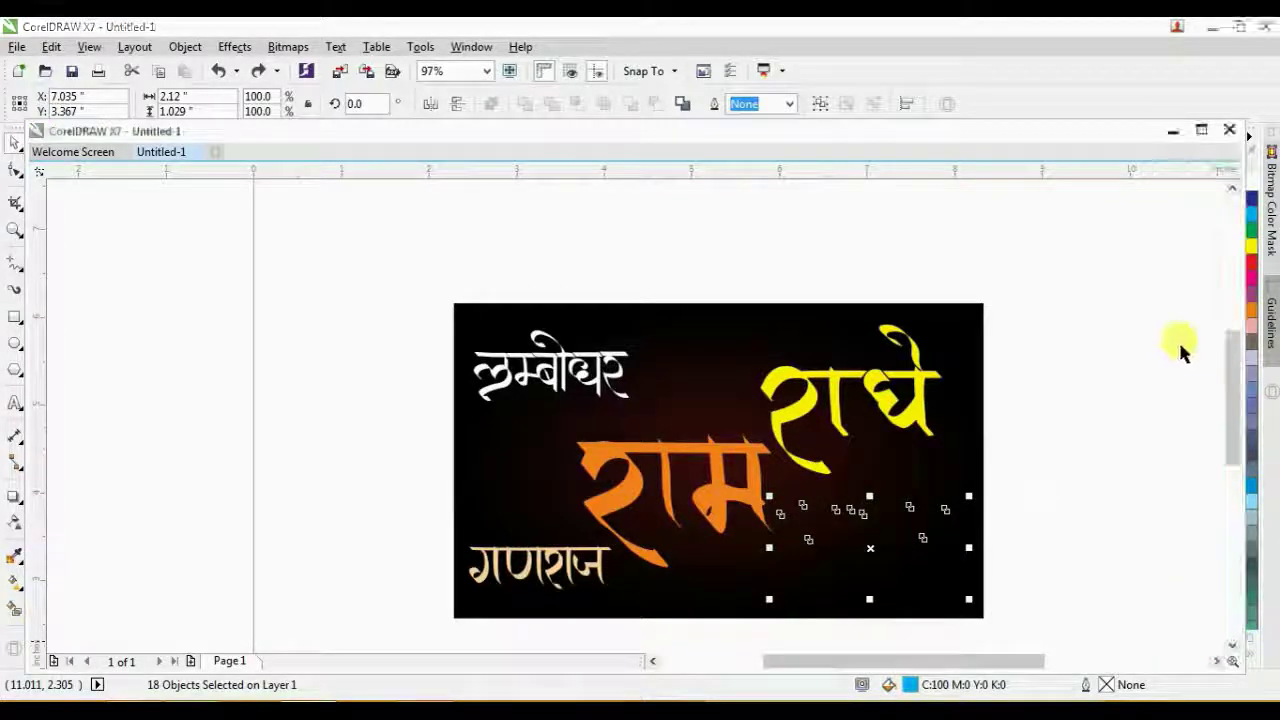
left_click(1048, 479)
left_click_drag(1049, 440, 761, 630)
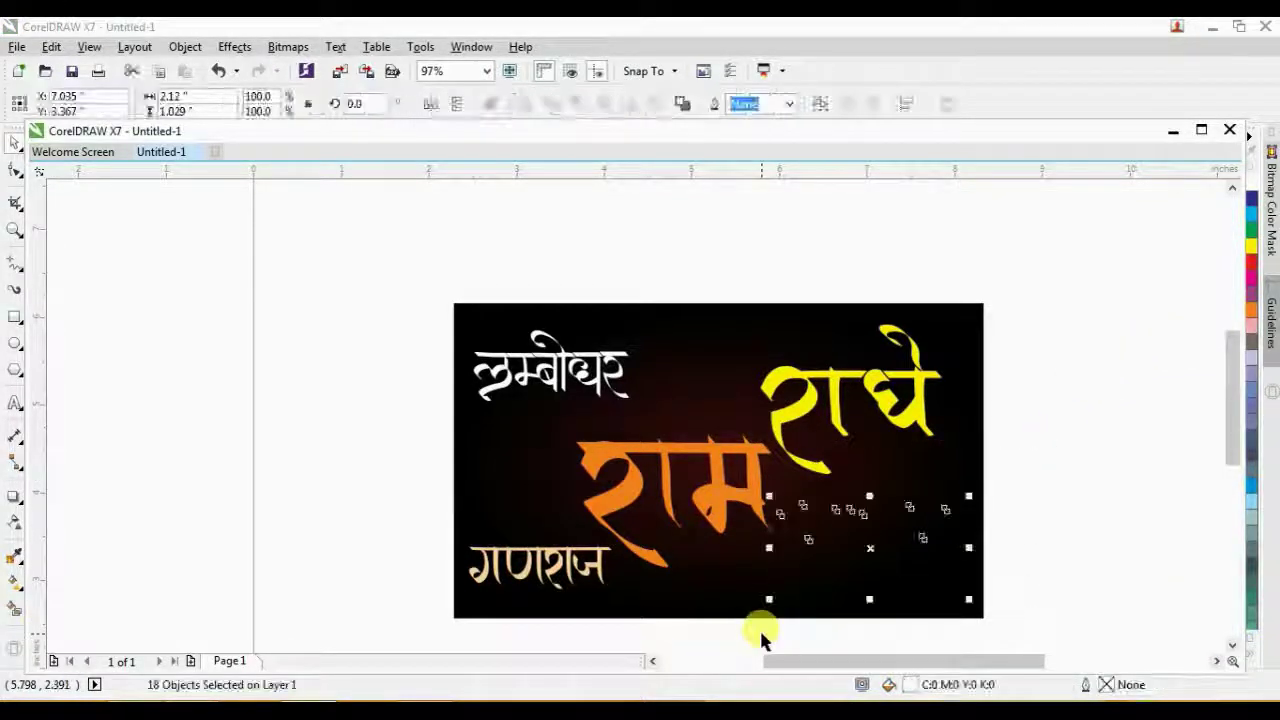
key("shift+Page_Up")
left_click(761, 630)
Enlarge लम्बोधर to about 2.31" by 1.05" and adjust its position in the rectangle's upper-left corner
key("z")
left_click_drag(386, 287, 975, 612)
left_click_drag(371, 278, 610, 386)
left_click_drag(557, 229, 623, 196)
left_click_drag(517, 249, 525, 263)
left_click(286, 386)
left_click(386, 423)
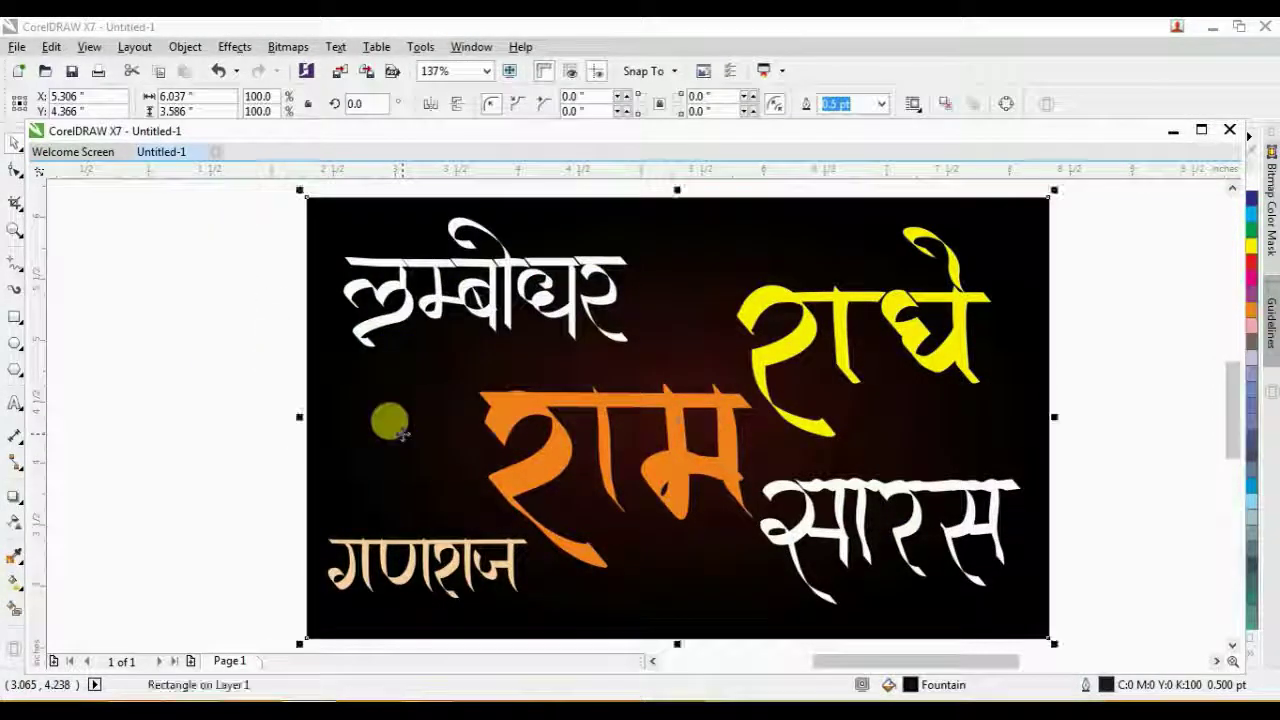
left_click(163, 422)
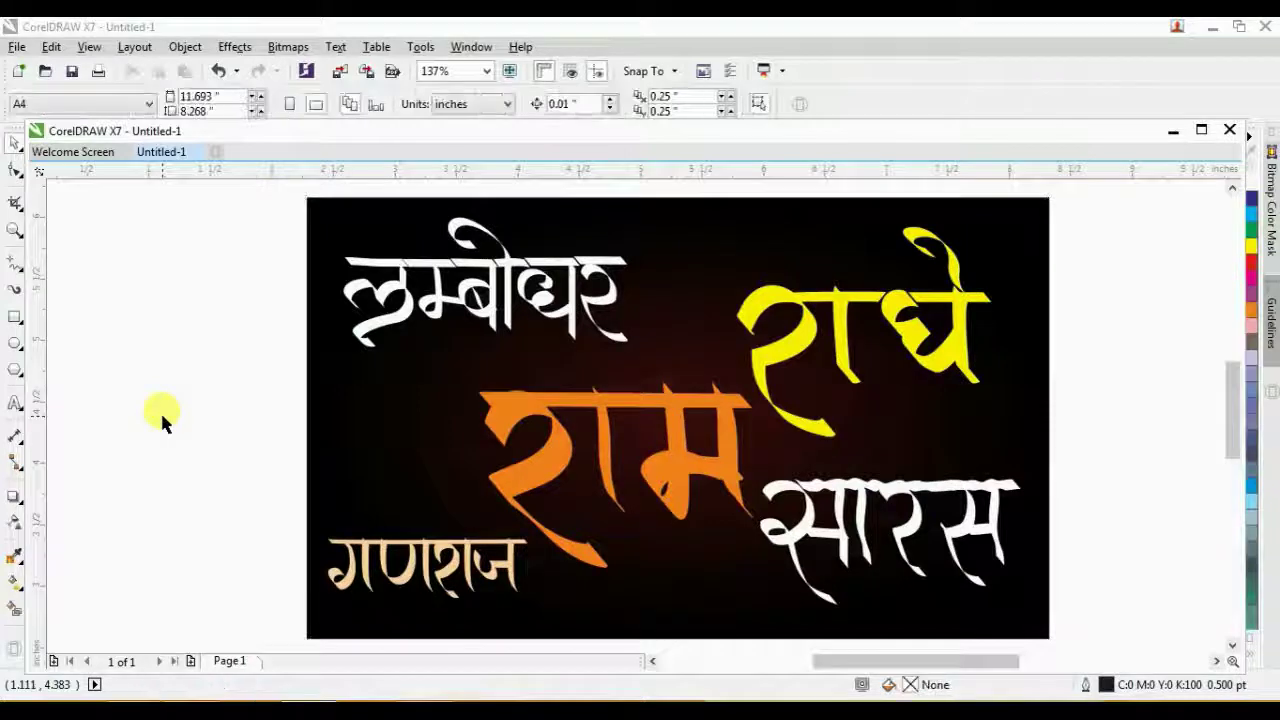
Enlarge गणराज to about 1.82" by 0.55" and shift it slightly down, clear of राम
left_click_drag(178, 505, 554, 606)
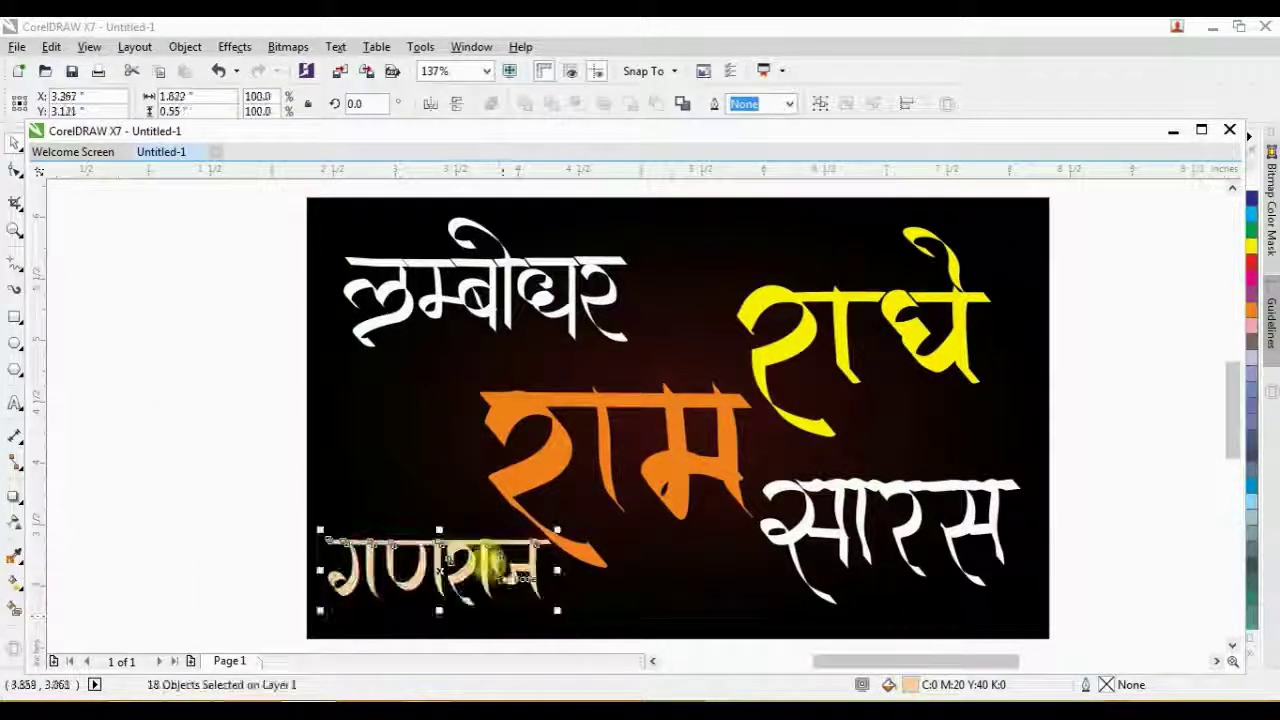
left_click_drag(500, 554, 500, 566)
left_click_drag(300, 368, 777, 545)
left_click_drag(283, 525, 597, 612)
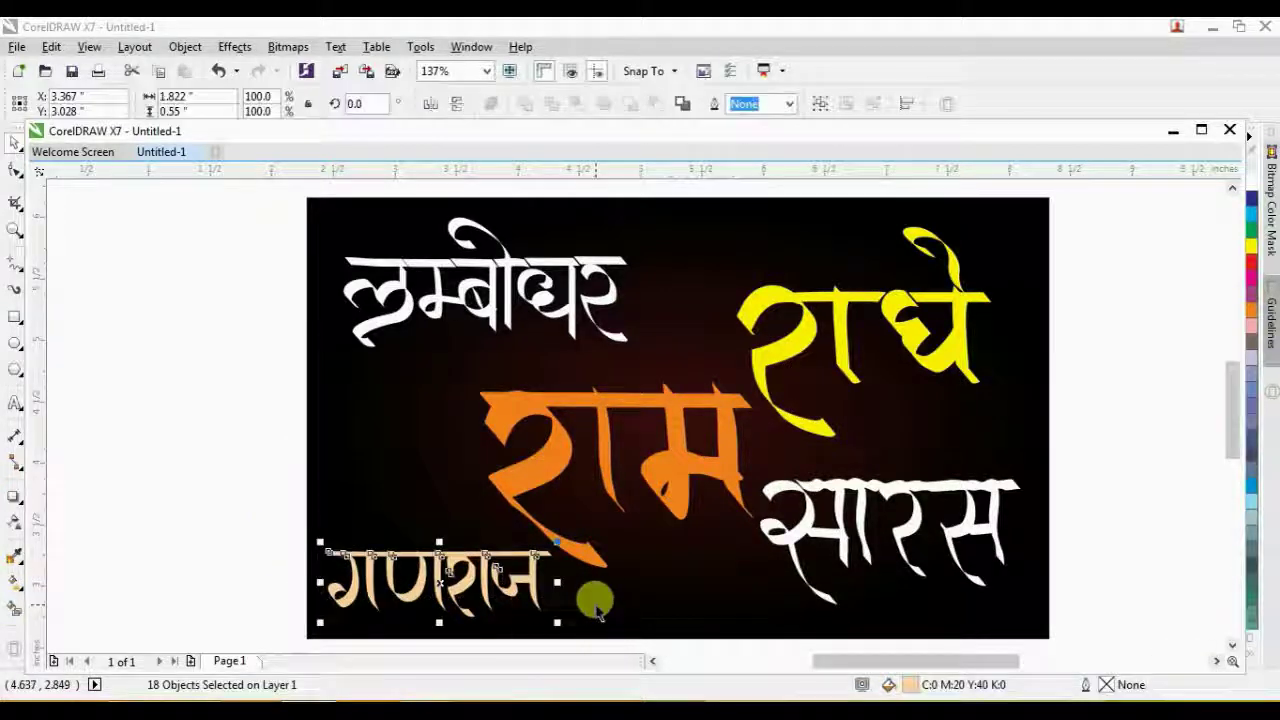
Group the strokes of गणराज and the strokes of राम, each word as its own group
left_click(221, 414)
left_click(372, 566)
left_click_drag(302, 540, 572, 630)
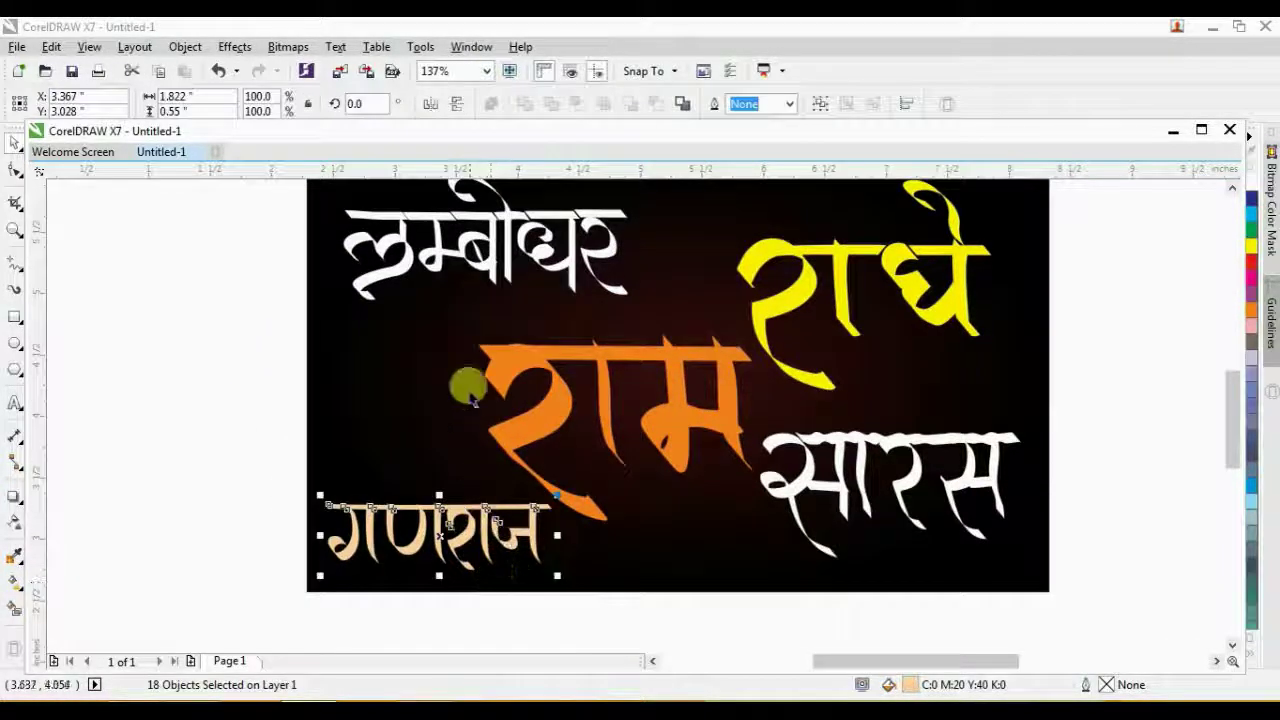
left_click(820, 105)
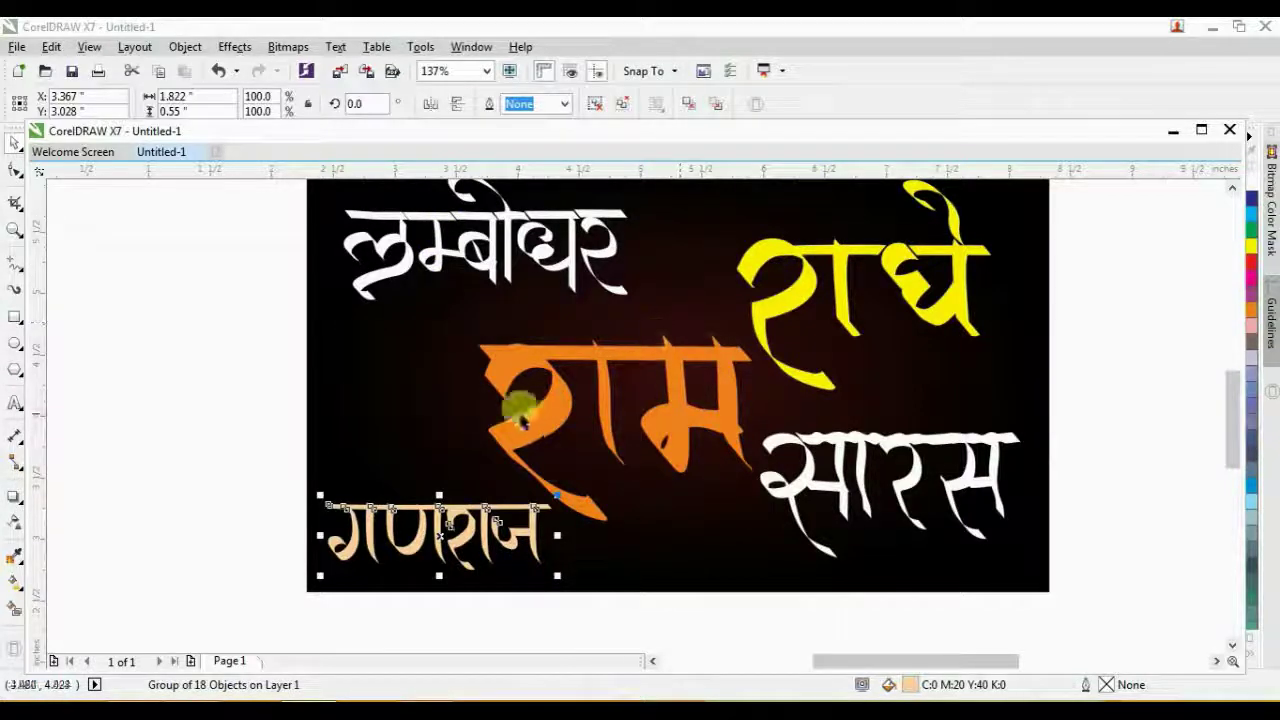
left_click_drag(262, 322, 776, 528)
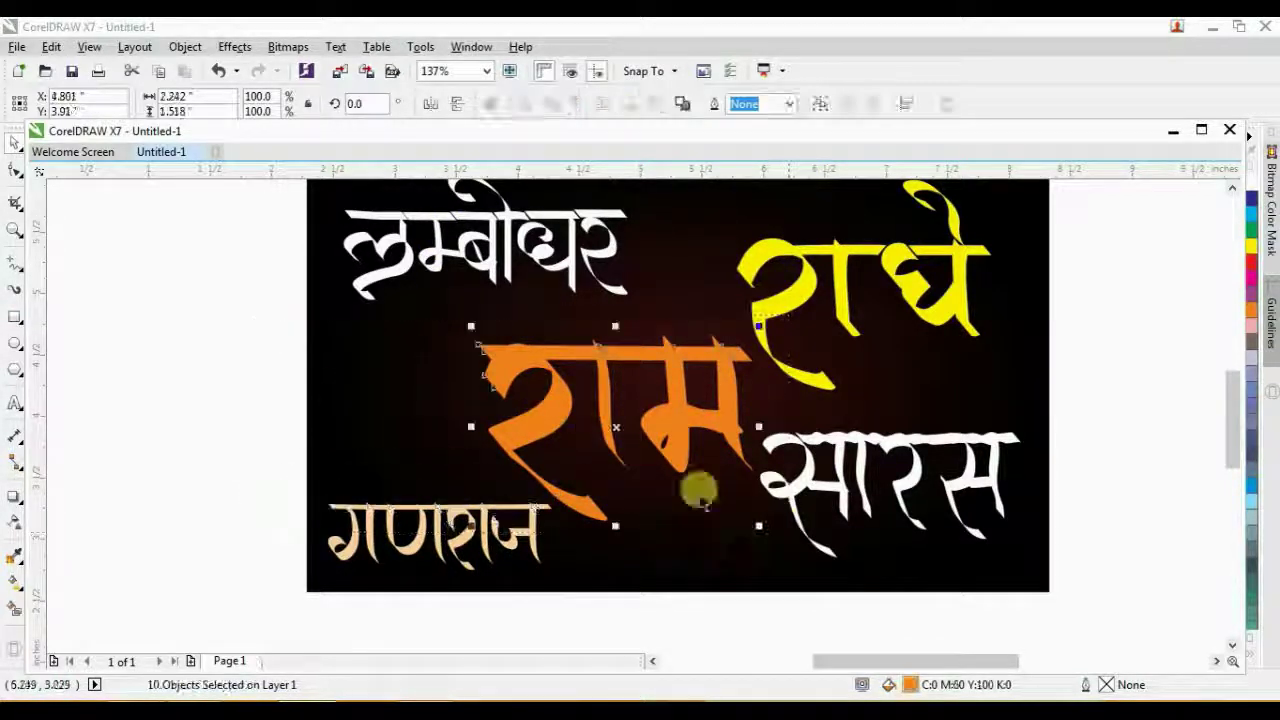
left_click(820, 106)
Group the strokes of लम्बोधर, राधे and सारस, each word as a separate group
left_click_drag(297, 316, 680, 172)
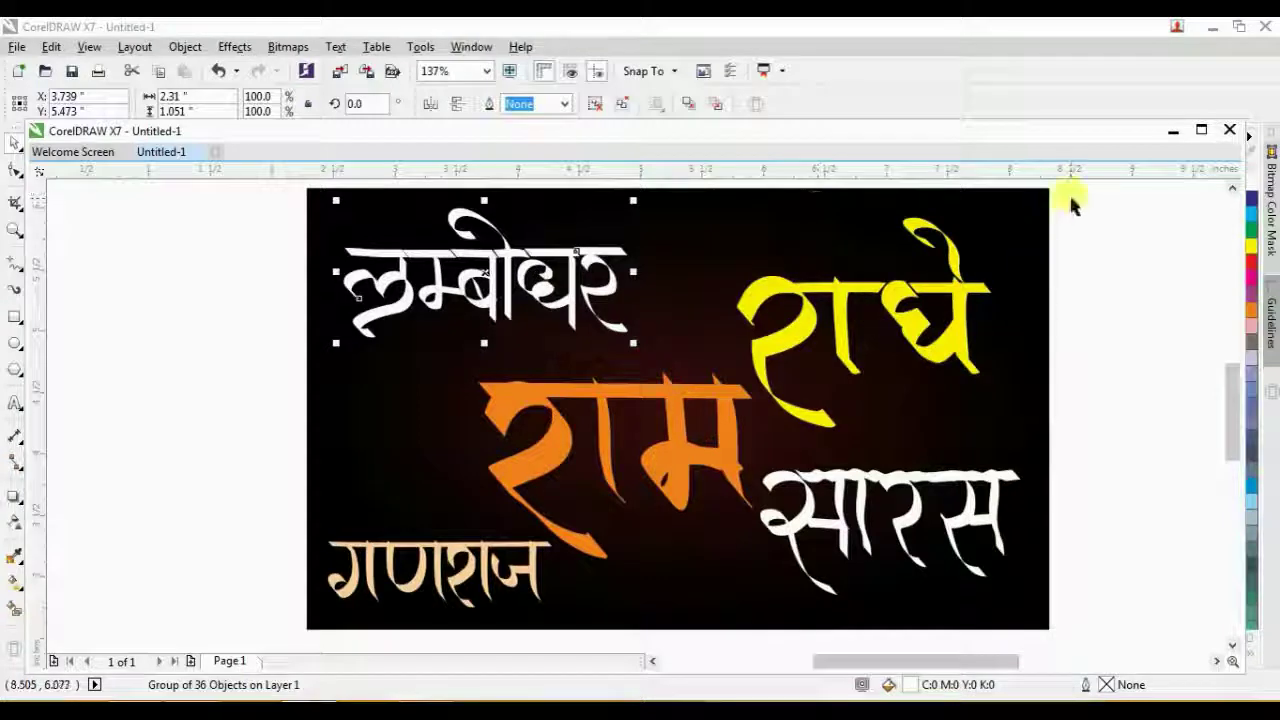
left_click_drag(1071, 200, 705, 435)
left_click(864, 104)
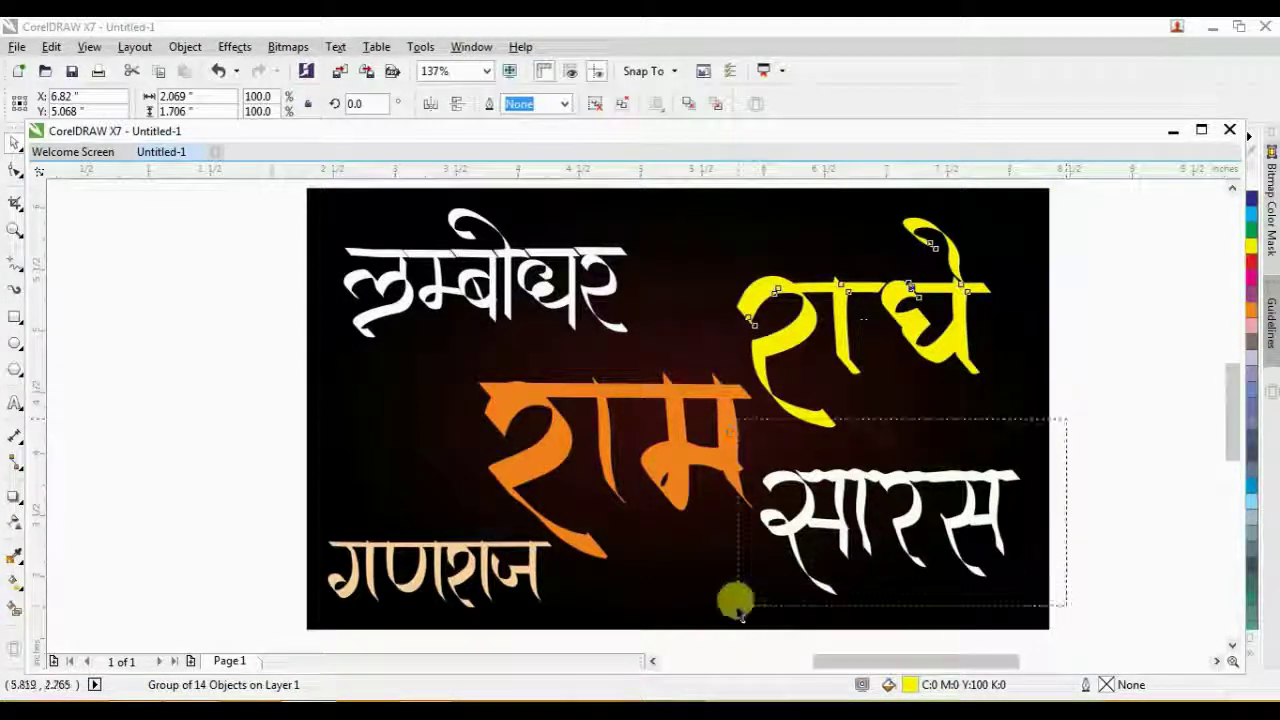
left_click_drag(1067, 418, 737, 606)
left_click(818, 107)
Shift राधे up toward the rectangle's right edge and fine-tune the positions of लम्बोधर, राम and सारस for balanced spacing
left_click(1085, 260)
left_click_drag(954, 280, 989, 271)
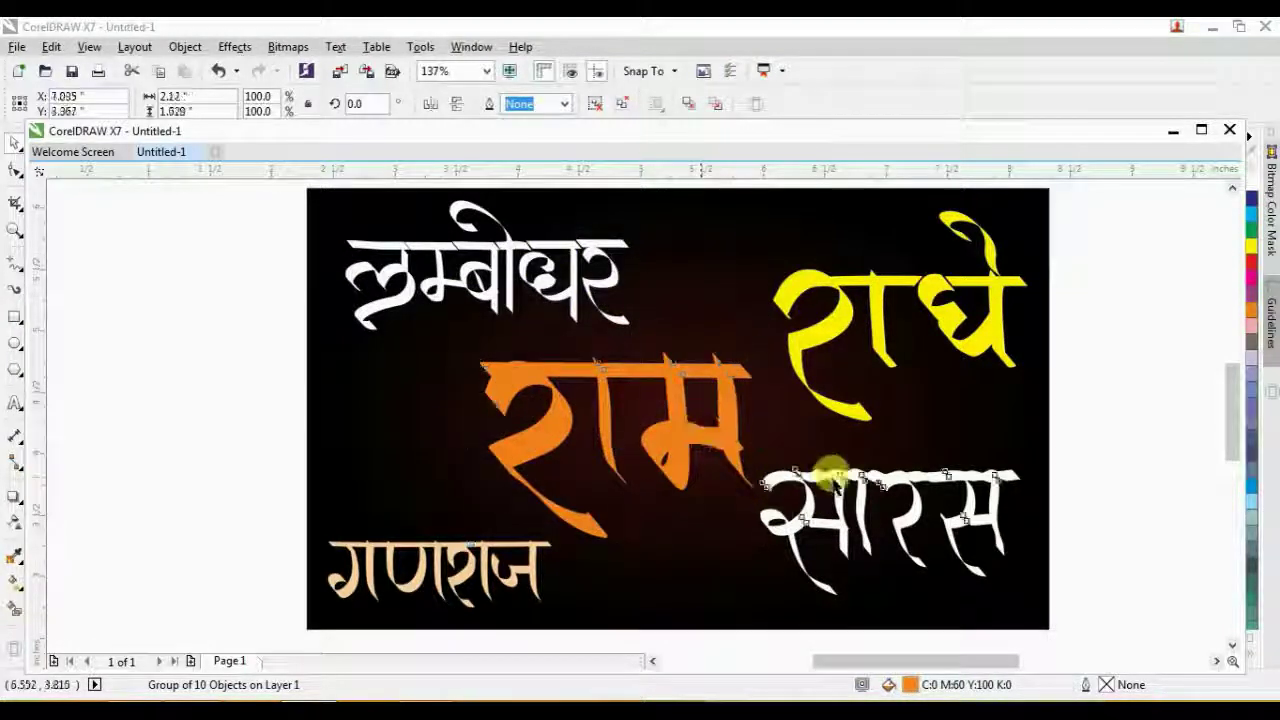
left_click_drag(832, 489, 834, 491)
left_click(1076, 475)
scroll(510, 510, "down", 2)
key("F2")
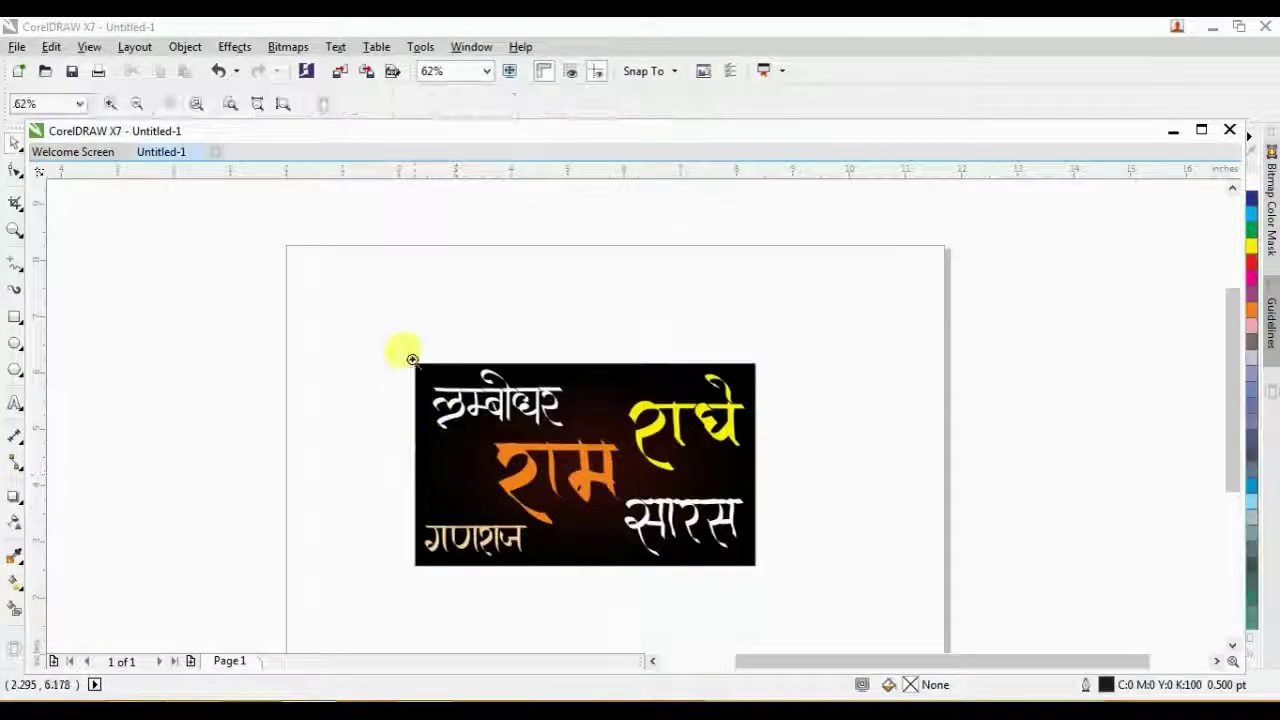
scroll(766, 570, "up", 2)
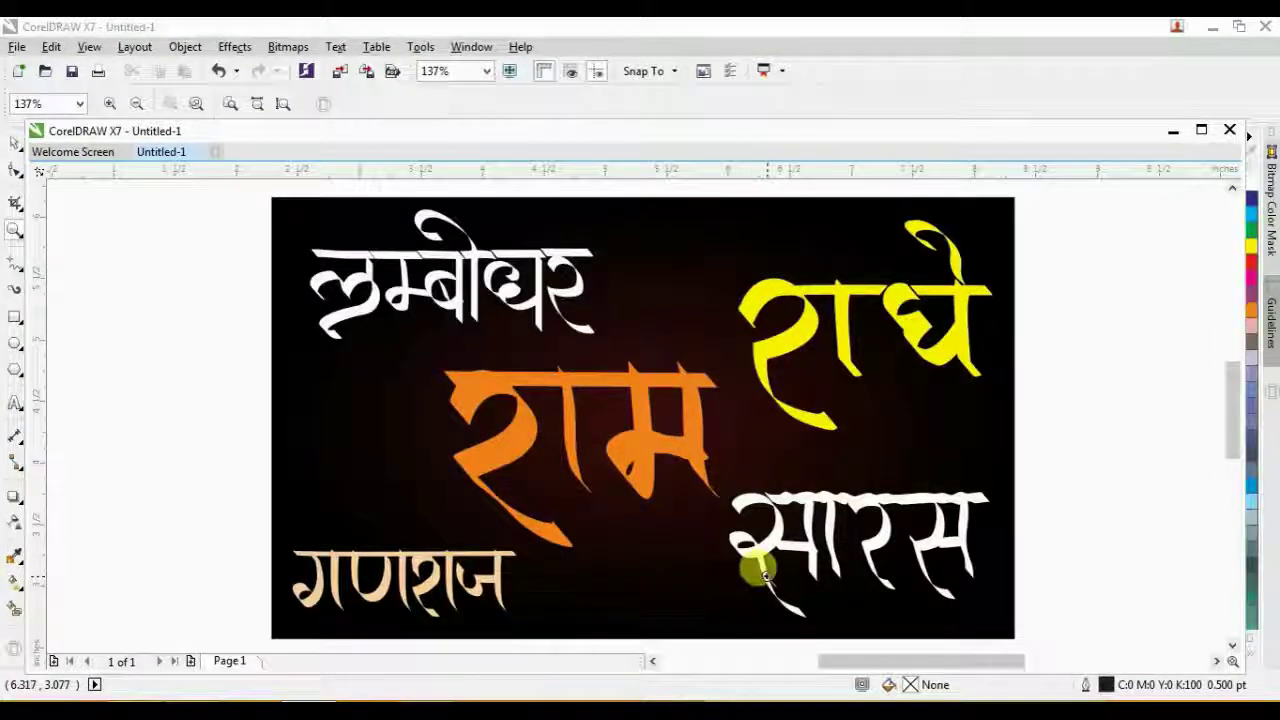